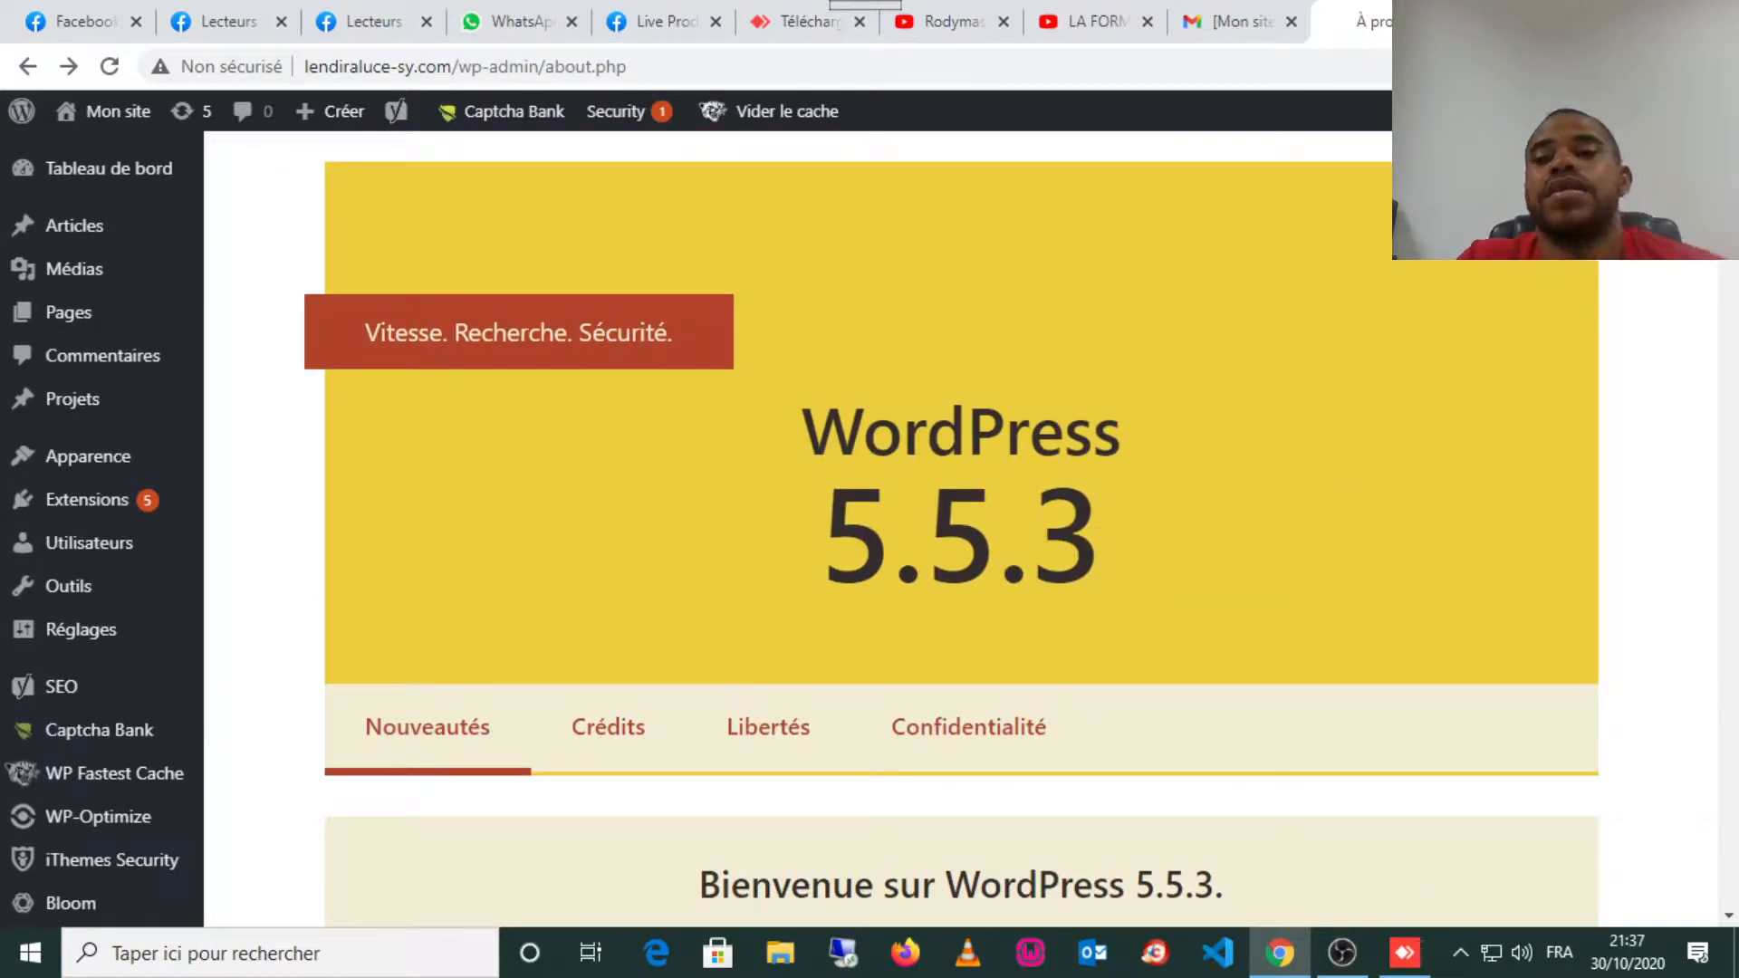
{"action": "scroll", "coordinate": [960, 526], "scroll_direction": "down", "scroll_amount": 4}
{"action": "scroll", "coordinate": [960, 525], "scroll_direction": "up", "scroll_amount": 3}
{"action": "scroll", "coordinate": [960, 526], "scroll_direction": "down", "scroll_amount": 4}
{"action": "scroll", "coordinate": [960, 526], "scroll_direction": "up", "scroll_amount": 5}
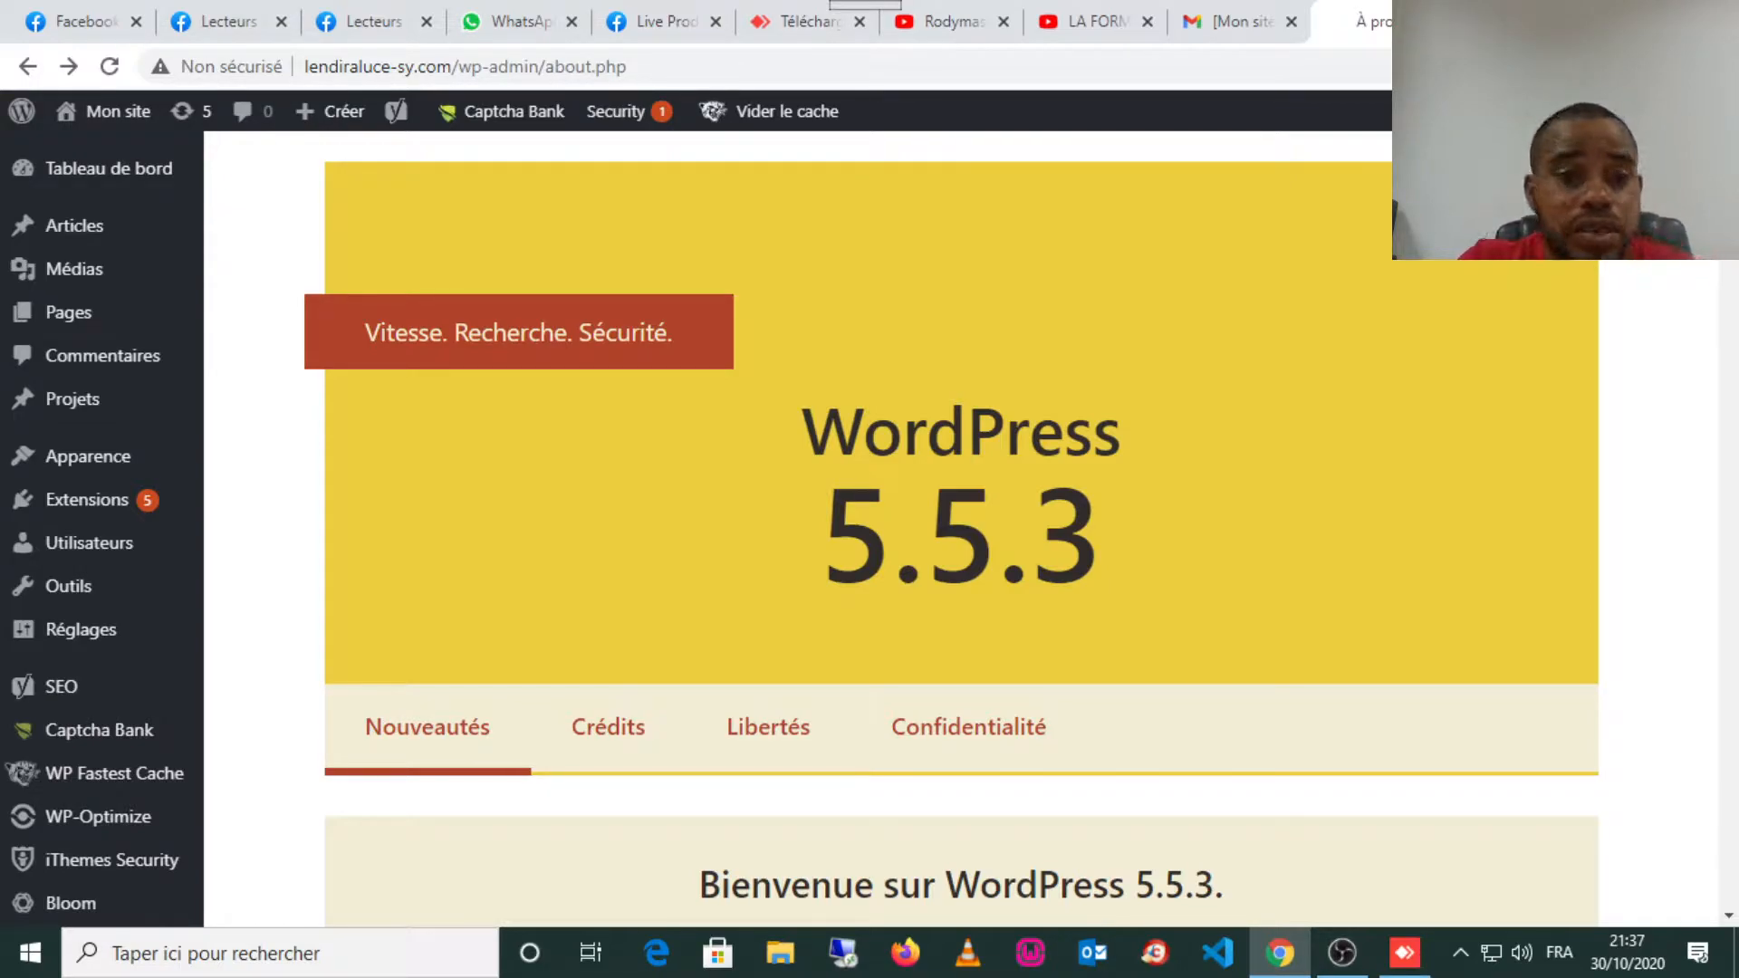
{"action": "scroll", "coordinate": [960, 530], "scroll_direction": "down", "scroll_amount": 4}
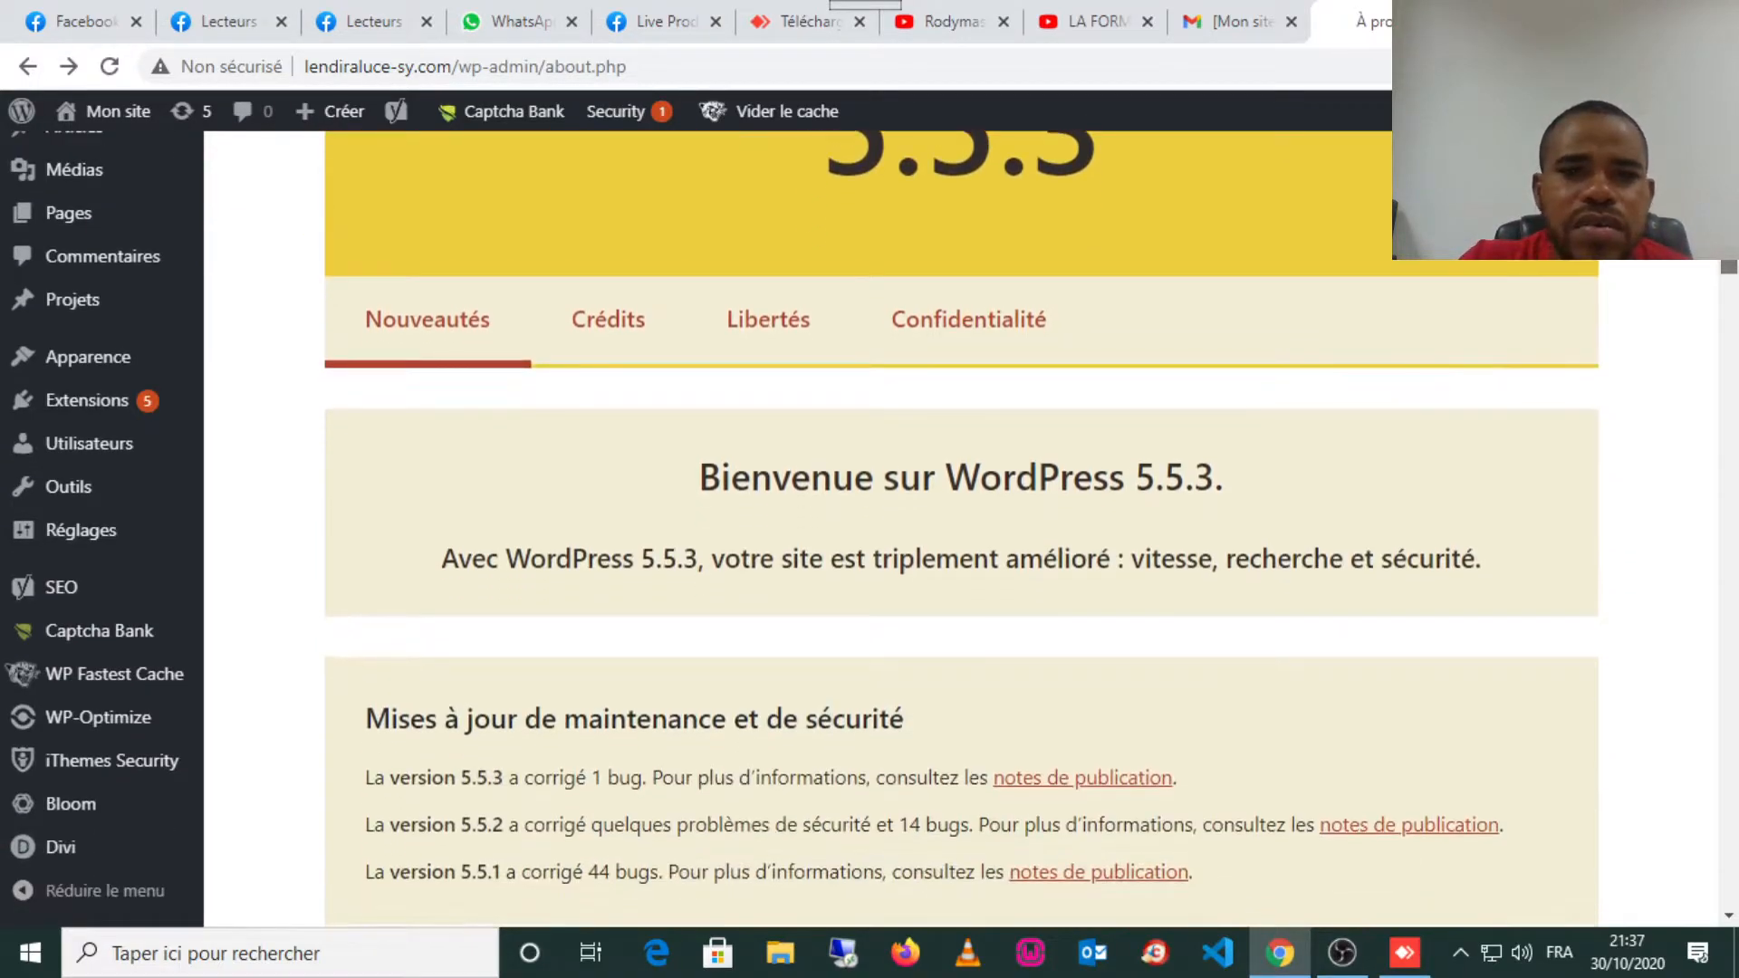
{"action": "scroll", "coordinate": [961, 530], "scroll_direction": "up", "scroll_amount": 3}
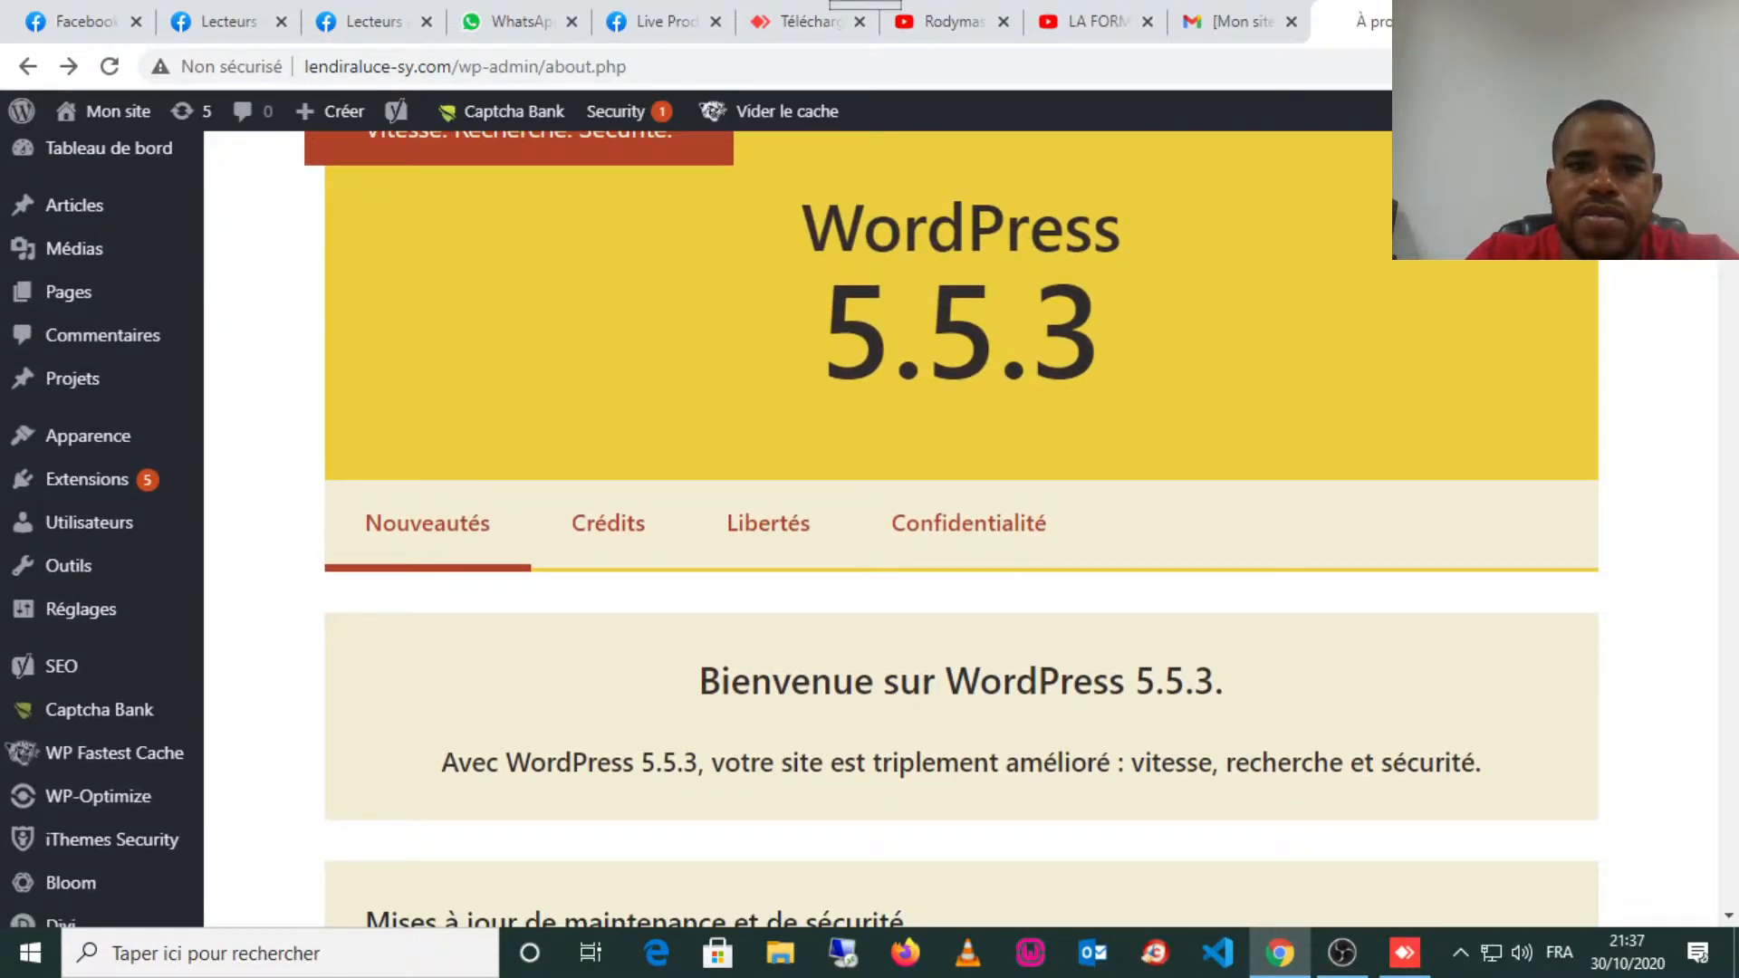
Try viewing the WordPress 5.5.3 release page in full-screen mode.
{"action": "key", "text": "XF86RFKill"}
{"action": "key", "text": "XF86RFKill"}
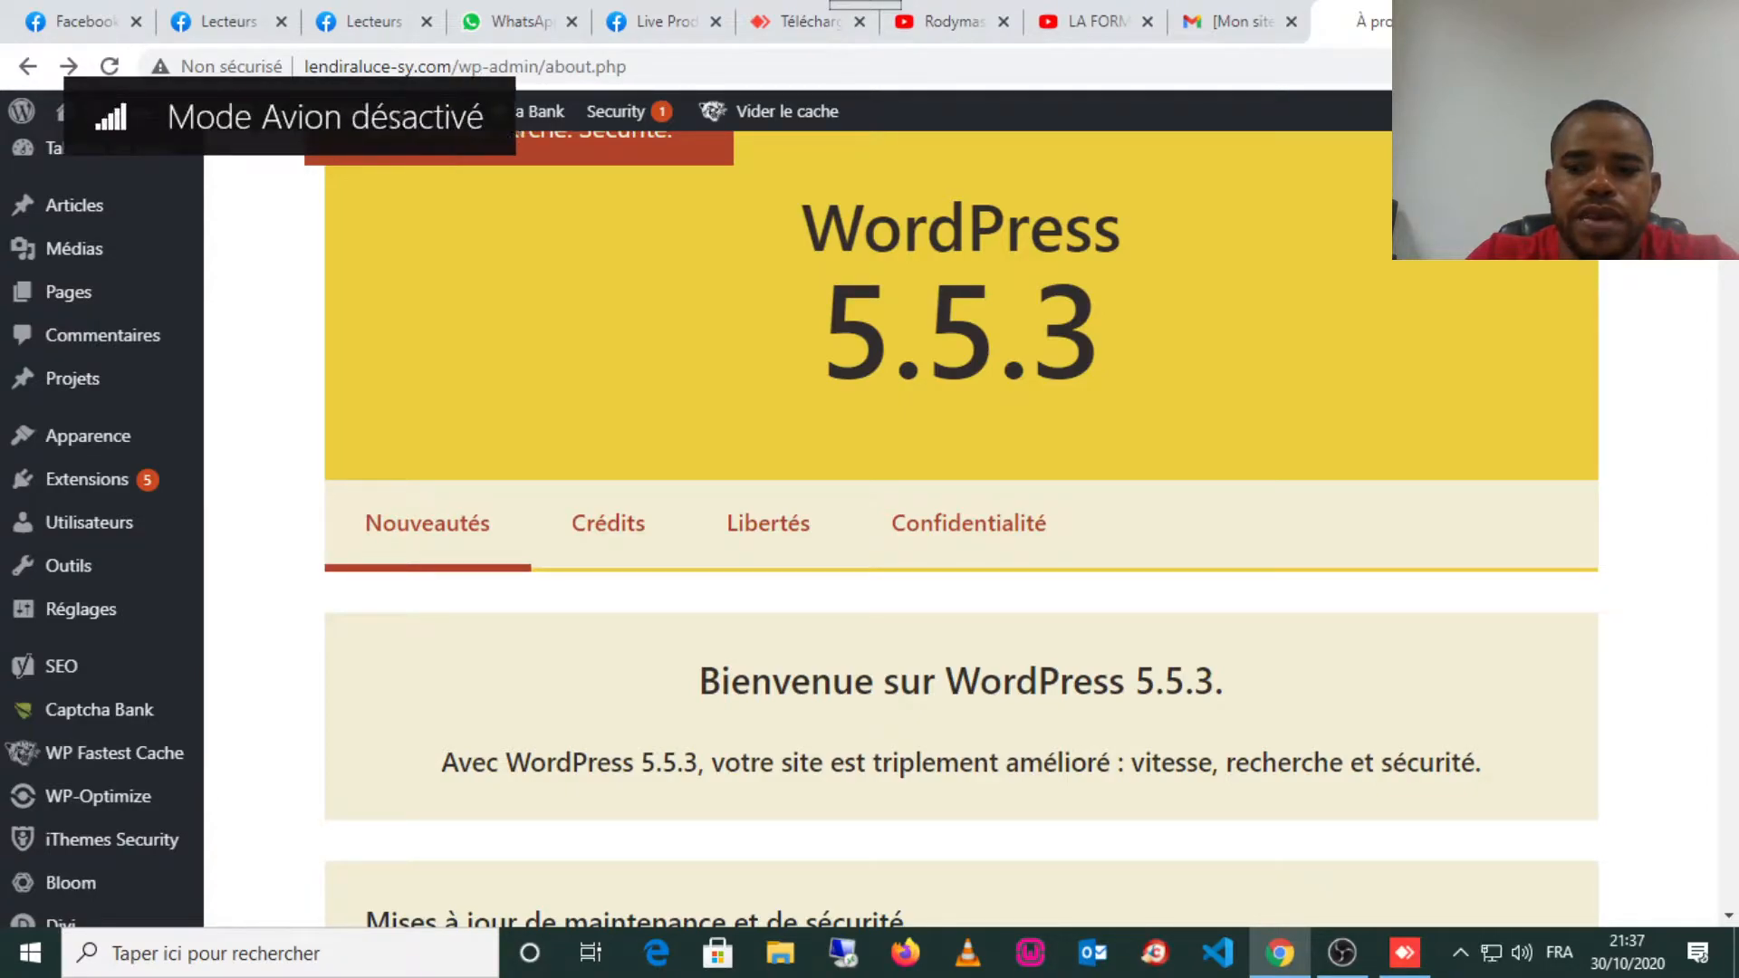
{"action": "key", "text": "F11"}
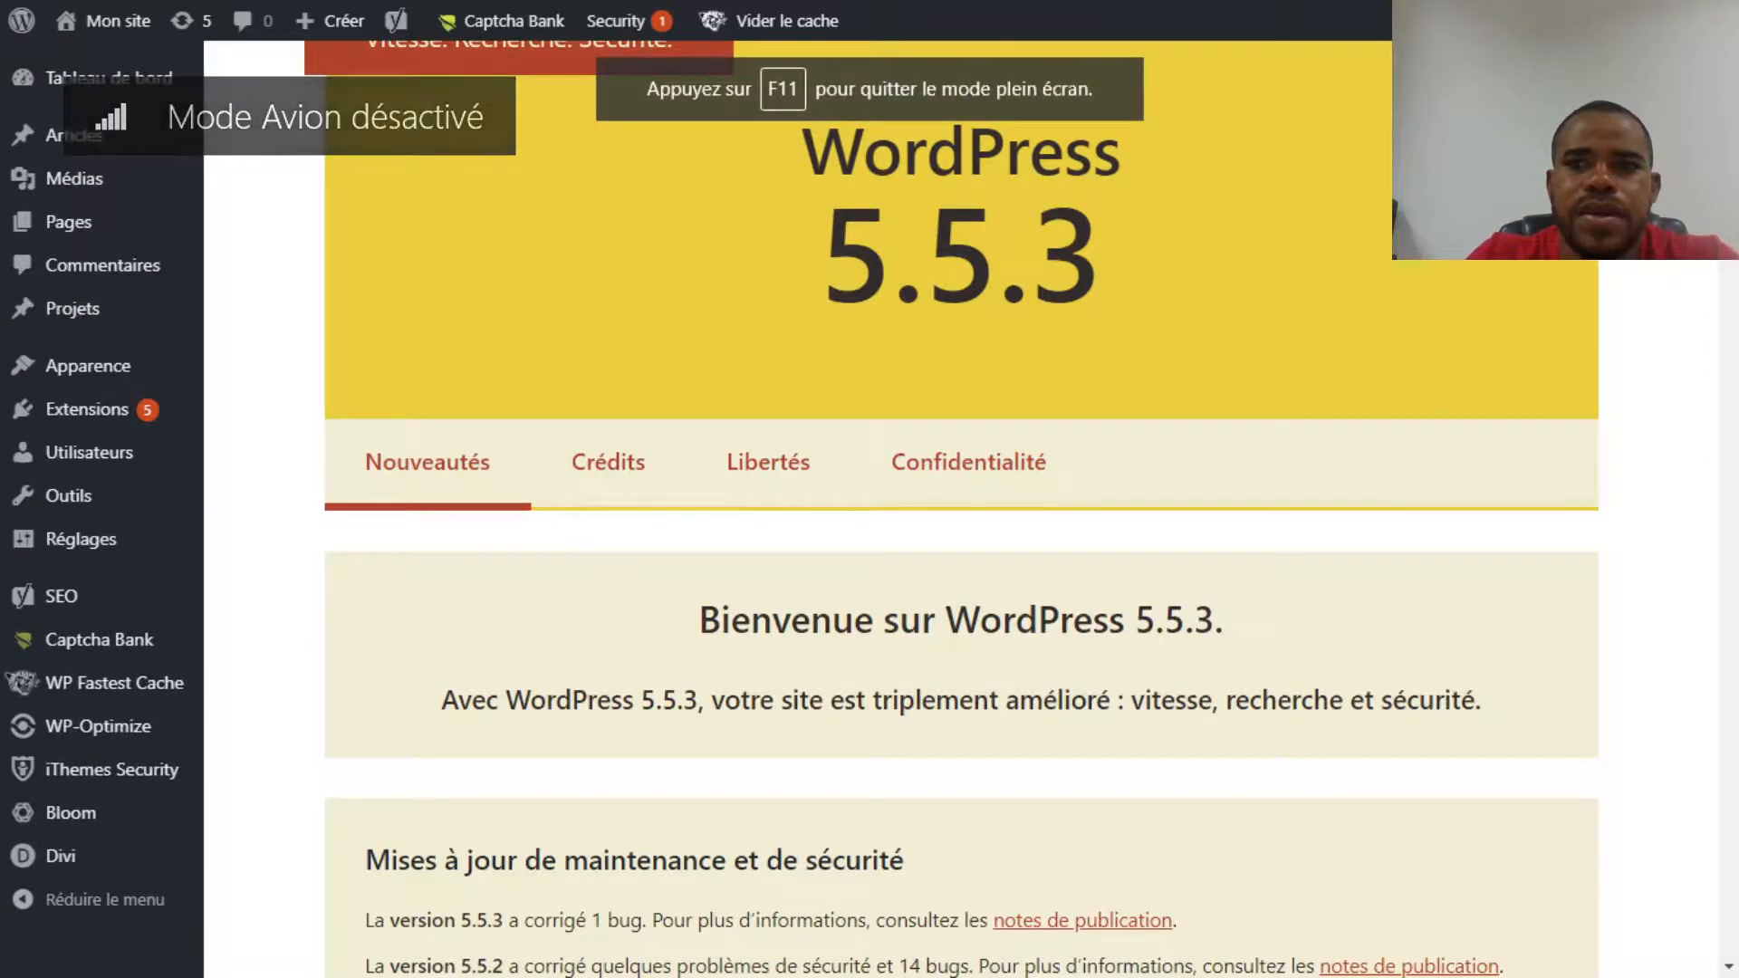
{"action": "scroll", "coordinate": [960, 544], "scroll_direction": "down", "scroll_amount": 10}
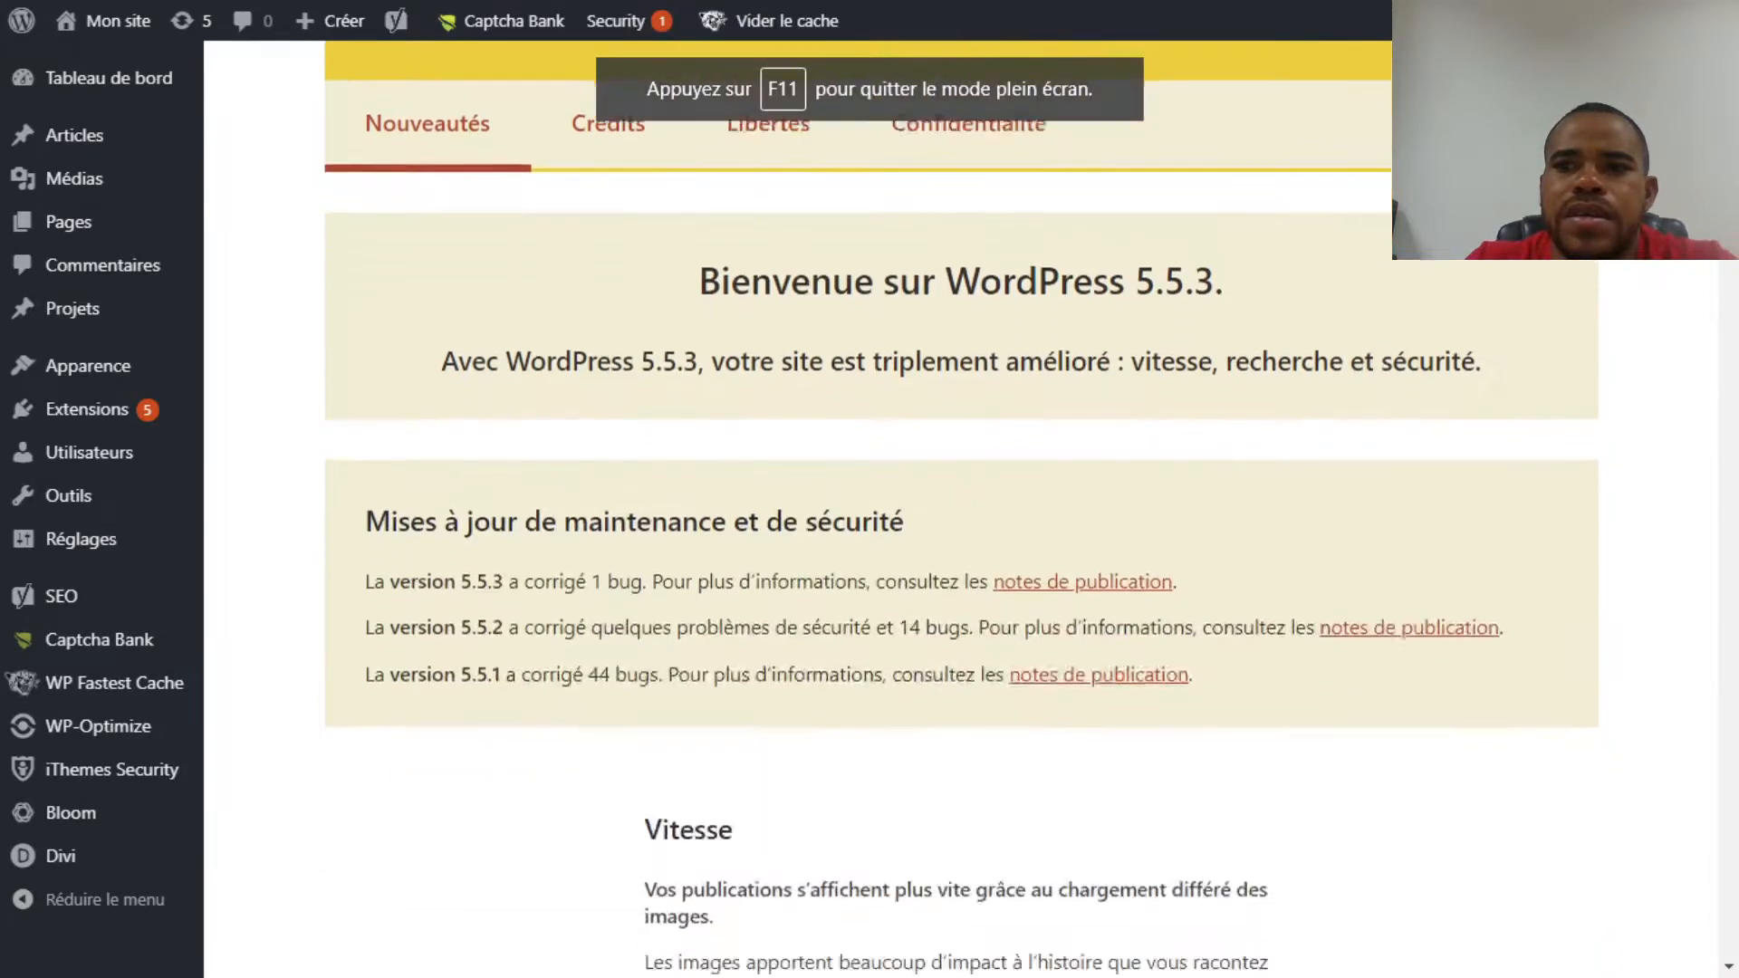
{"action": "scroll", "coordinate": [1707, 263], "scroll_direction": "down", "scroll_amount": 1}
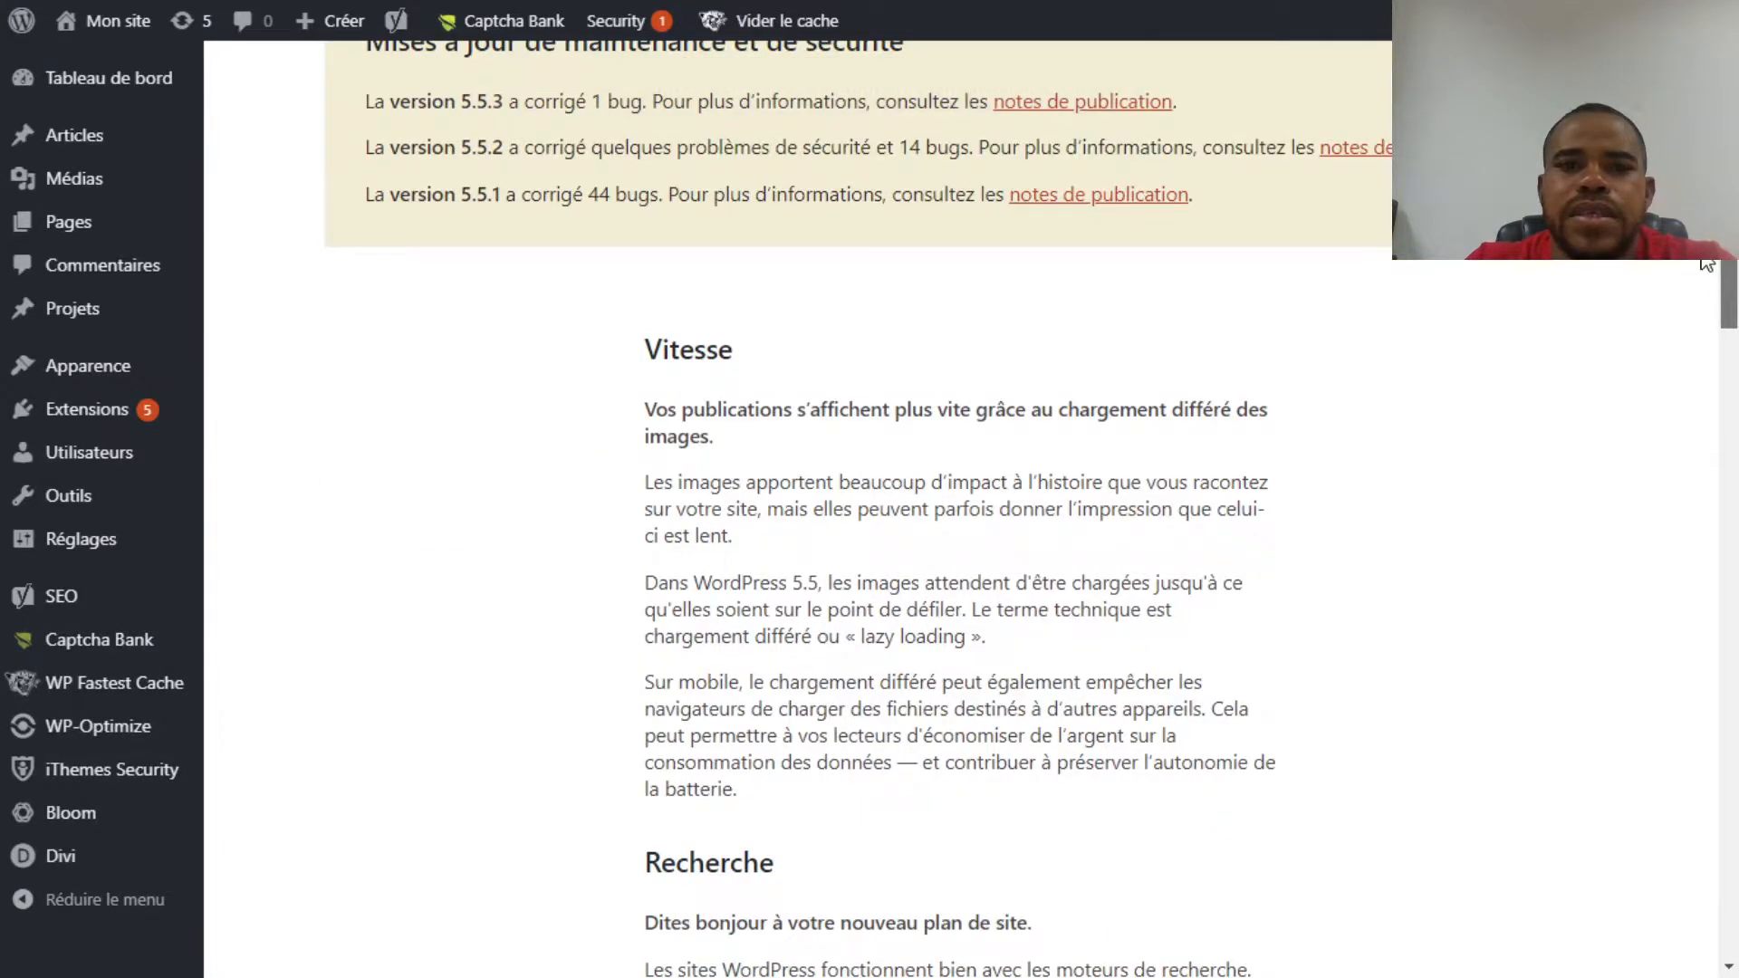
{"action": "scroll", "coordinate": [1707, 264], "scroll_direction": "up", "scroll_amount": 1}
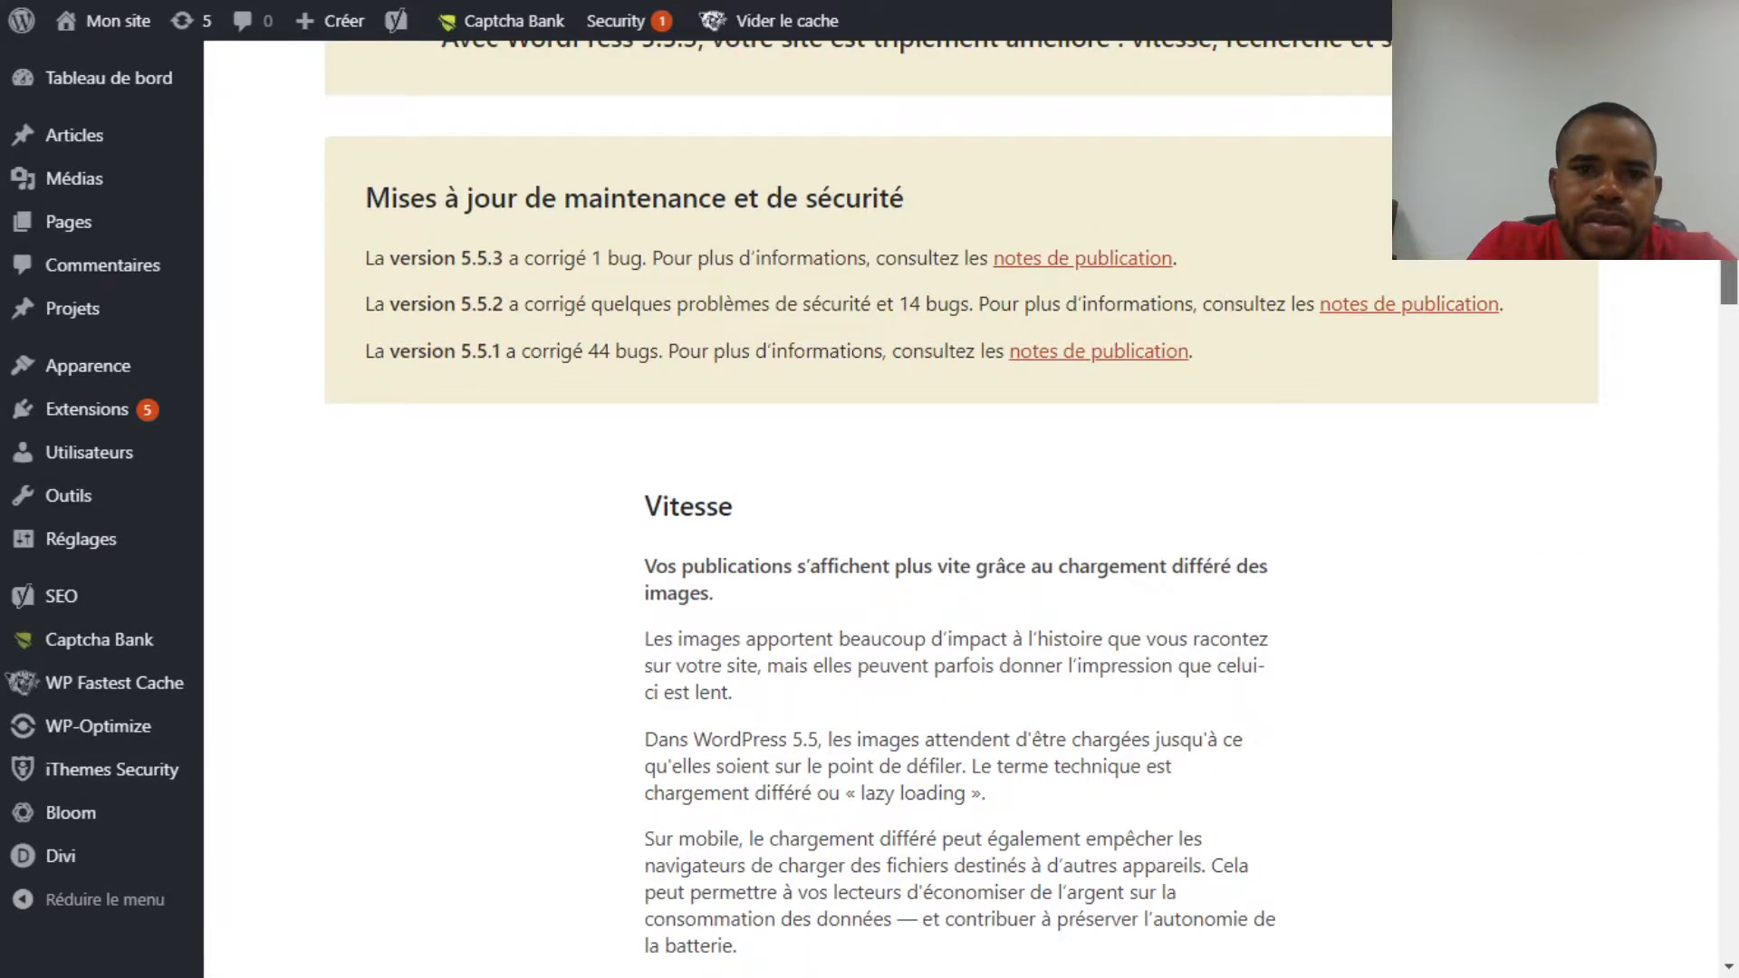
{"action": "scroll", "coordinate": [1280, 150], "scroll_direction": "up", "scroll_amount": 10}
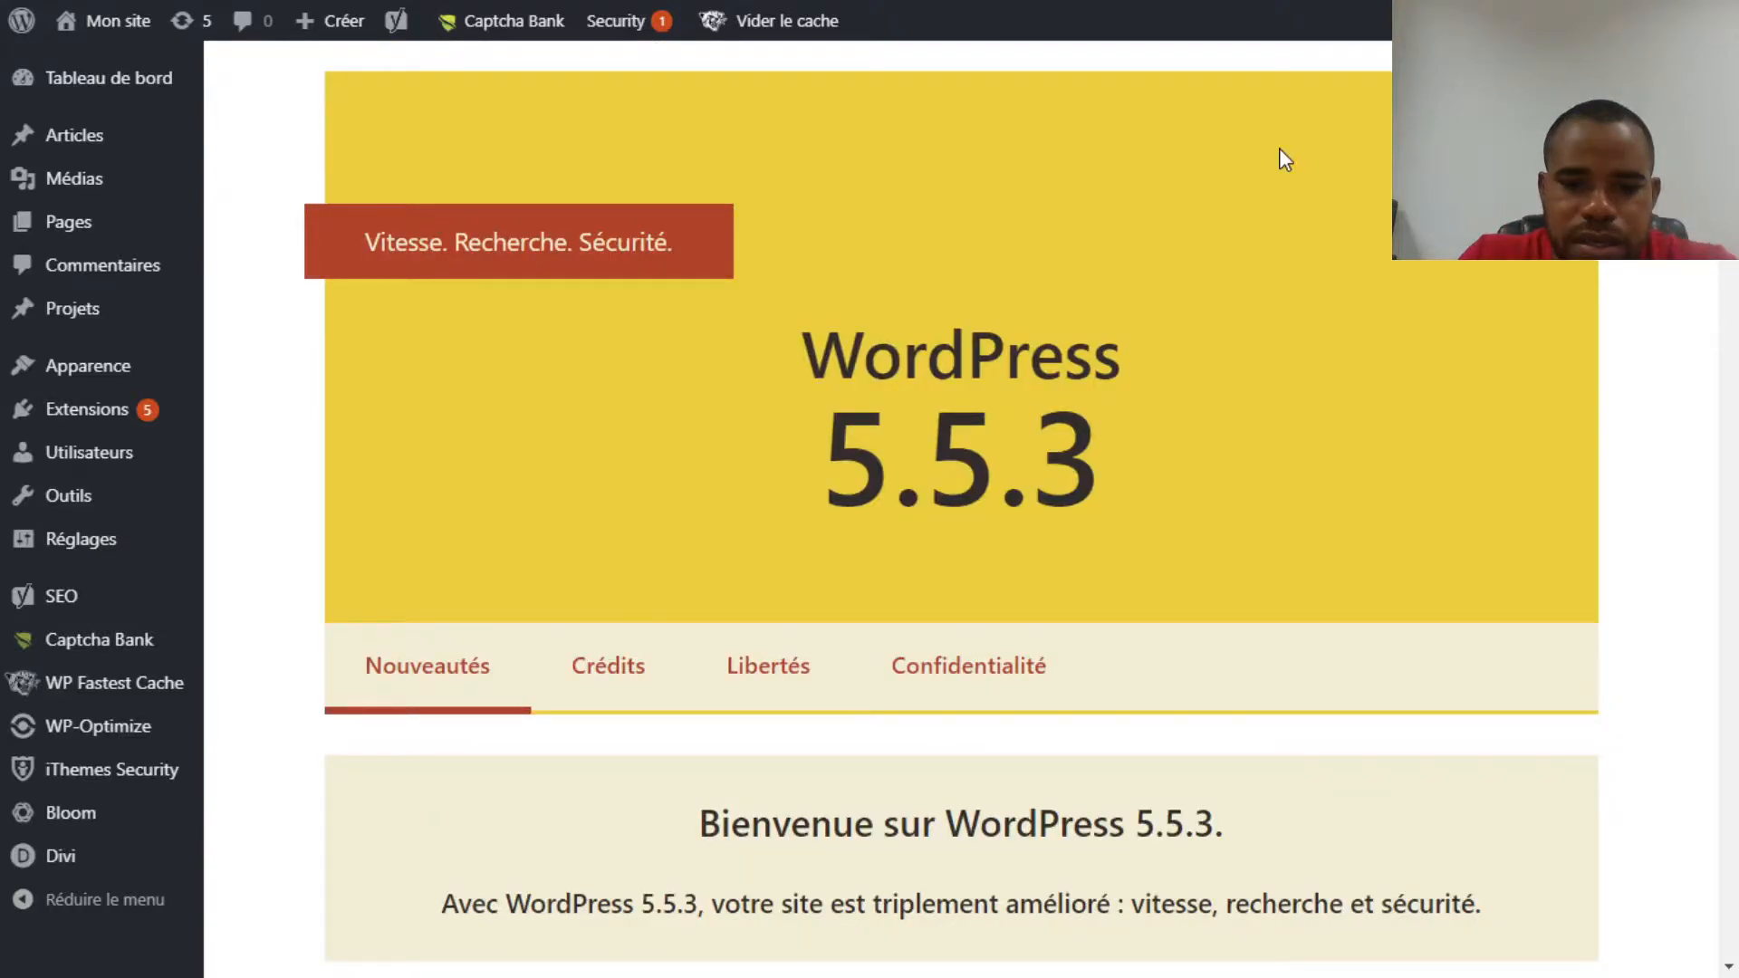
{"action": "left_click", "coordinate": [936, 671]}
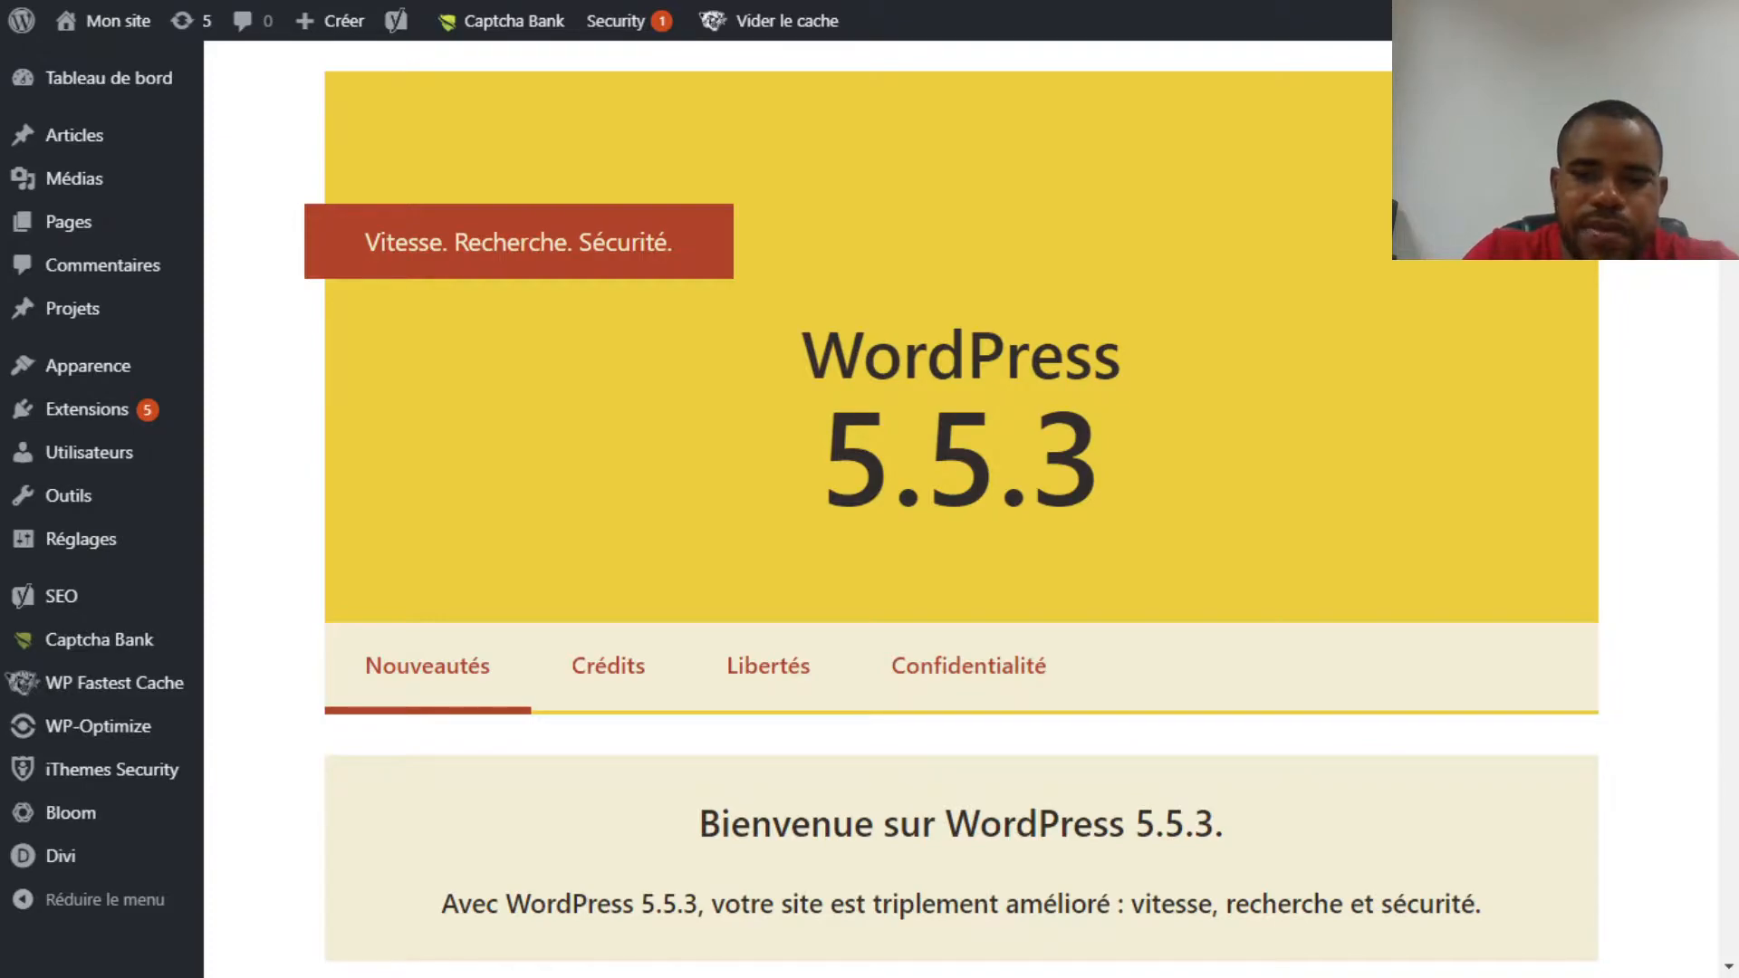
{"action": "key", "text": "F11"}
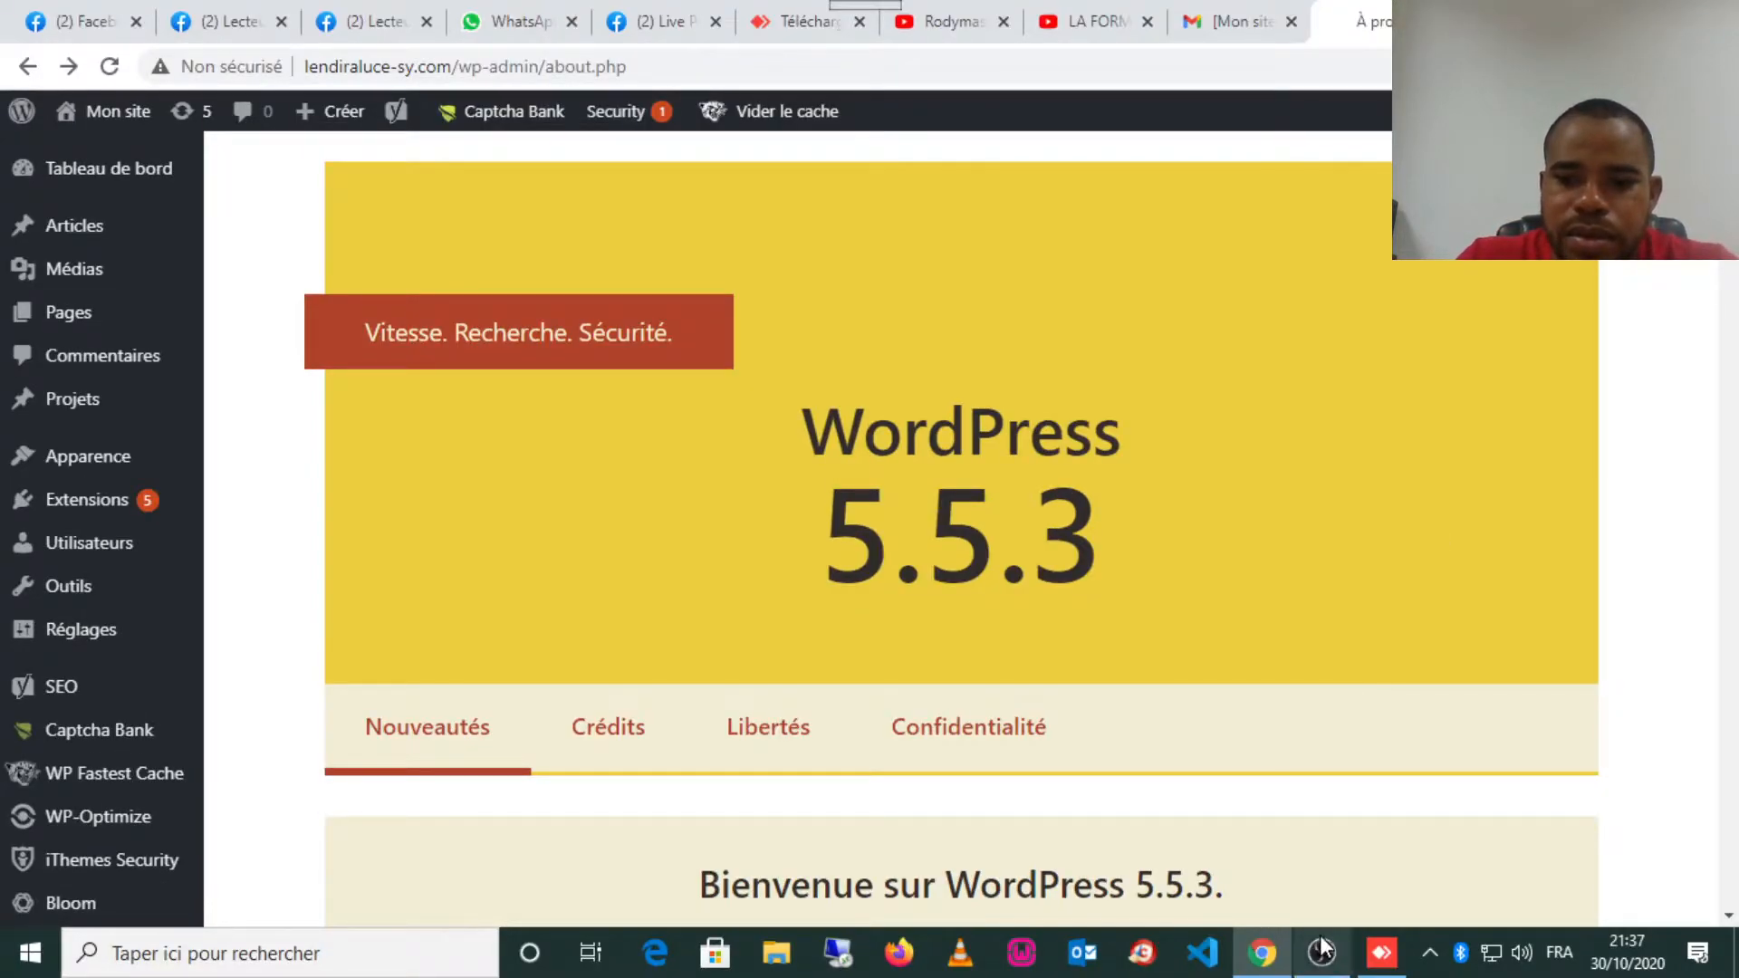
{"action": "mouse_move", "coordinate": [1321, 947]}
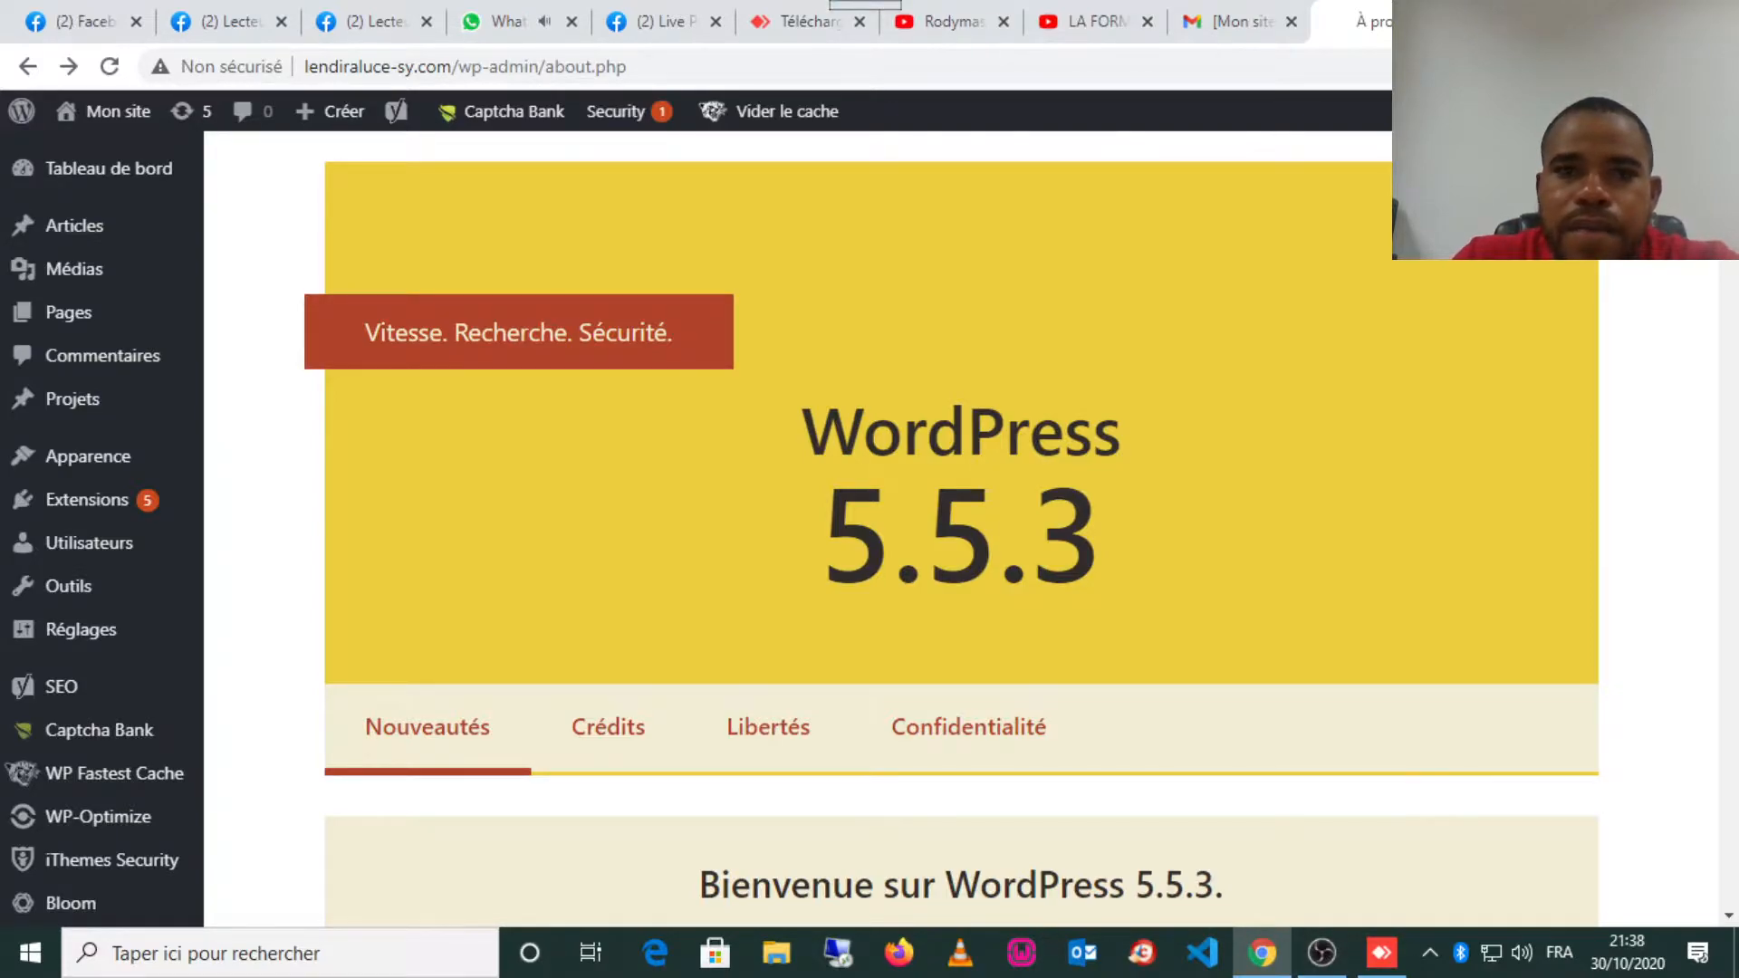
{"action": "scroll", "coordinate": [1732, 265], "scroll_direction": "down", "scroll_amount": 6}
{"action": "left_click_drag", "start_coordinate": [1731, 252], "coordinate": [1731, 264]}
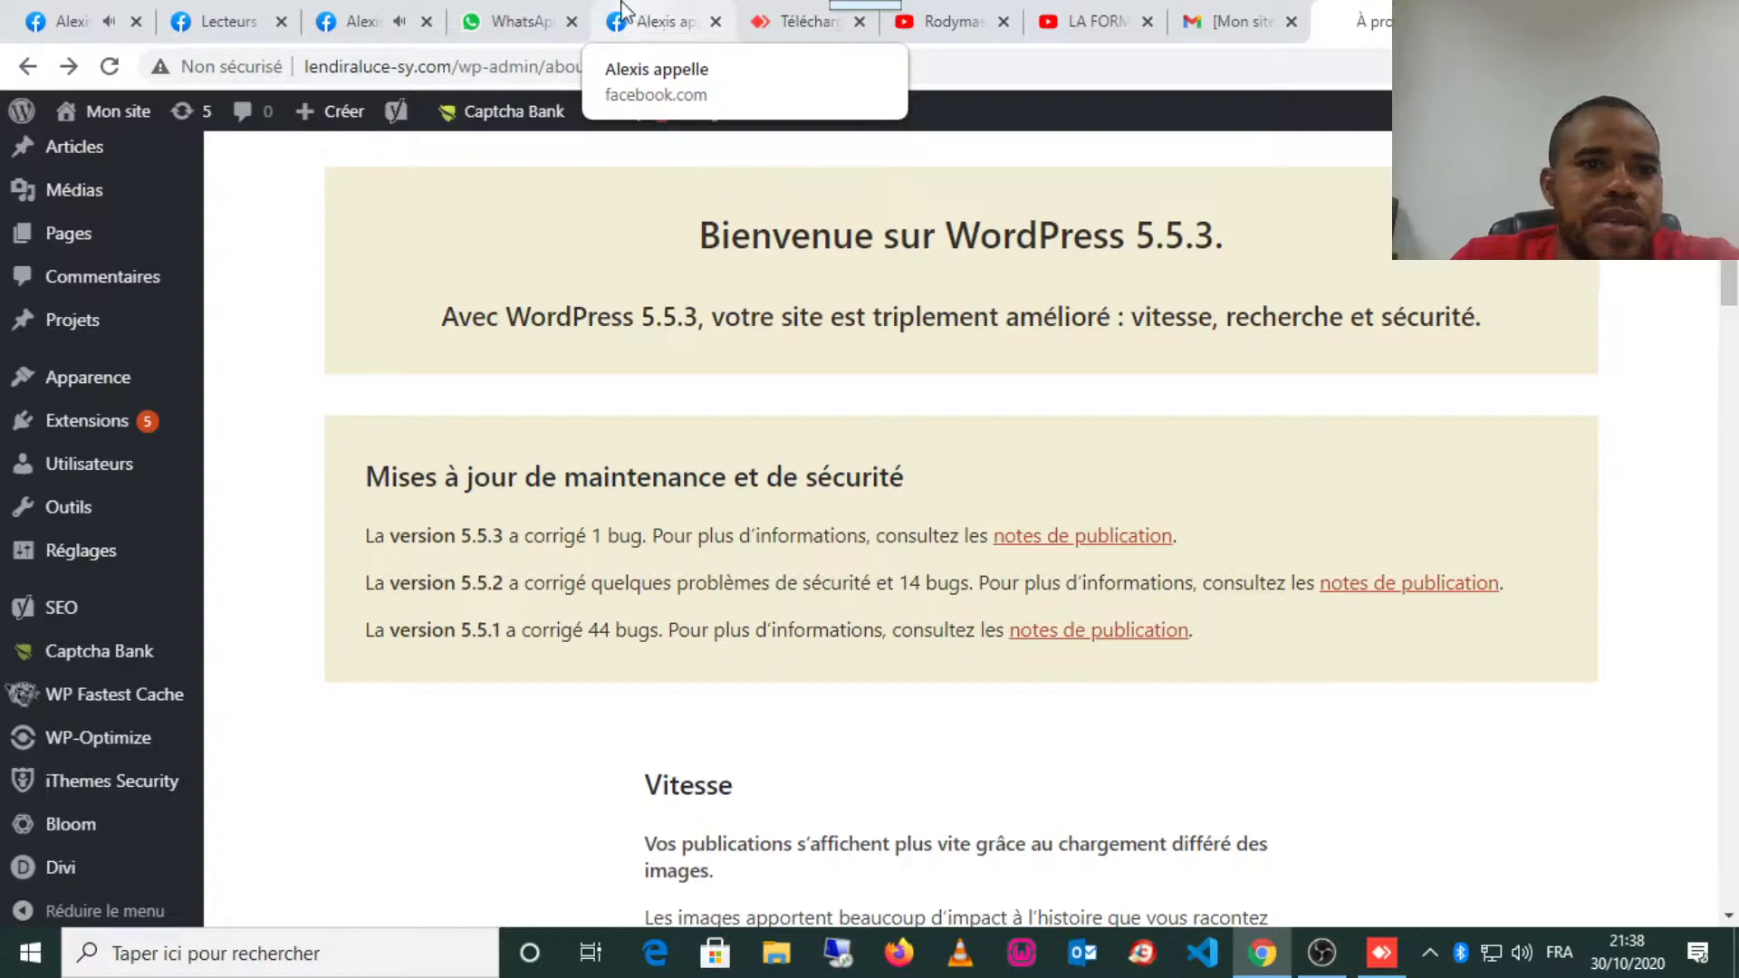
Switch to the ringing Facebook group page, accept the incoming Messenger call and minimize the call window.
{"action": "left_click", "coordinate": [374, 20]}
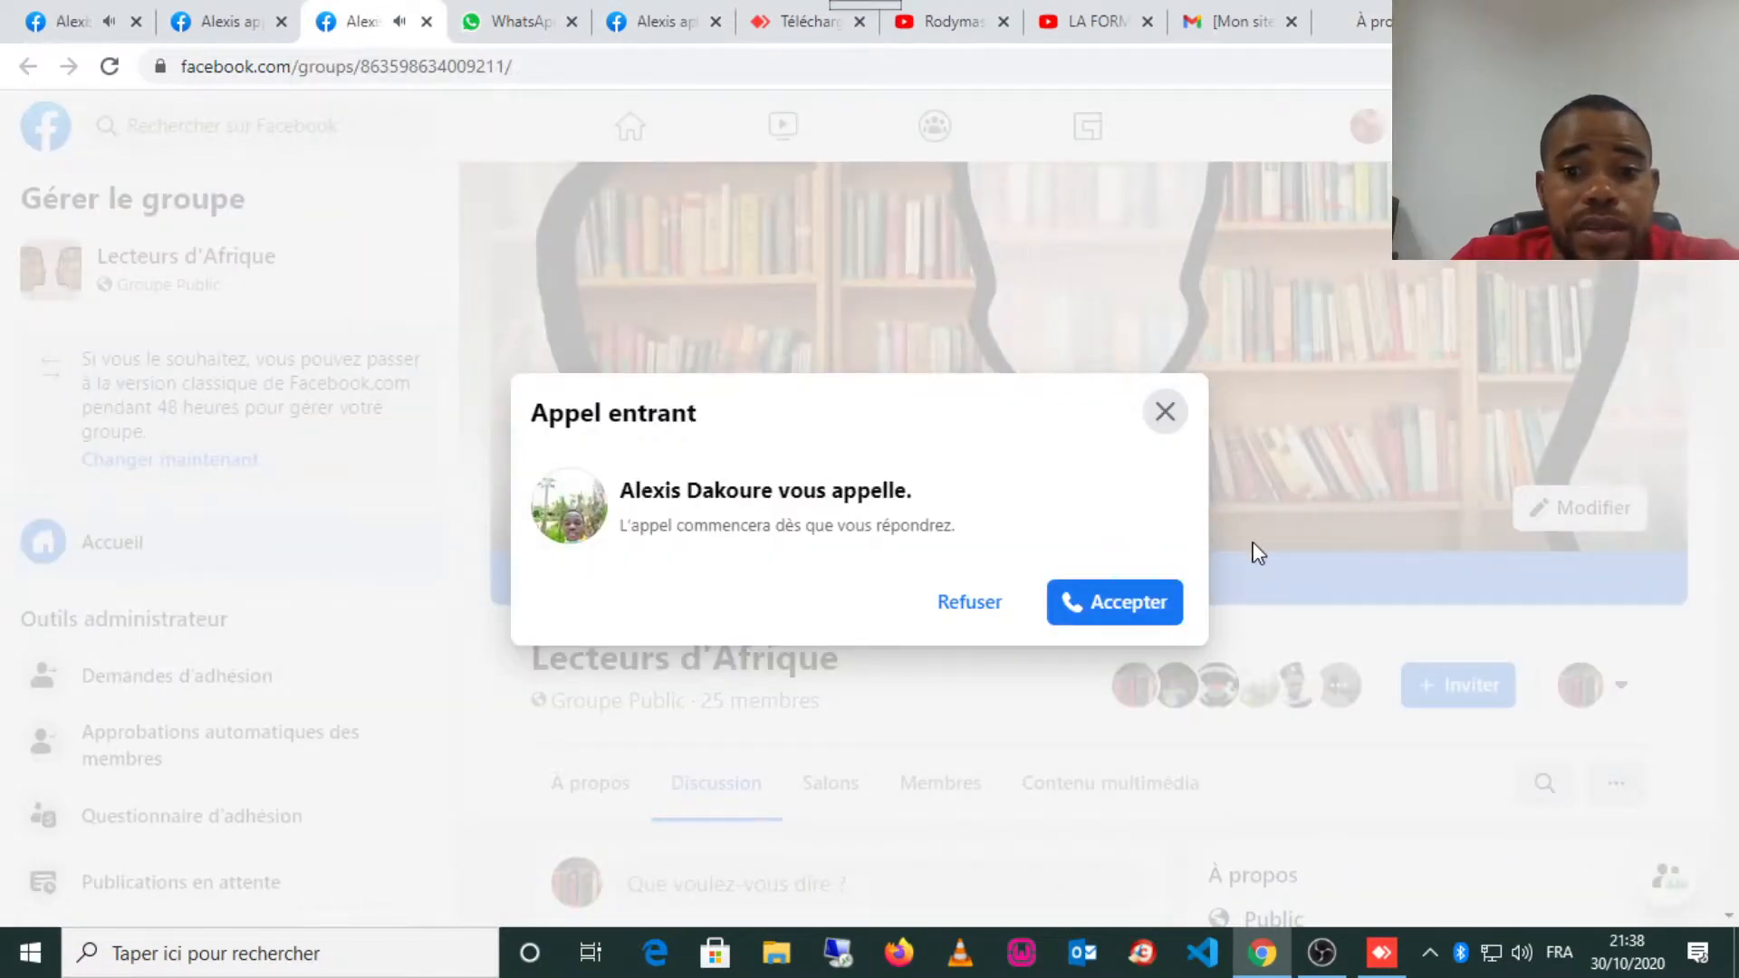
{"action": "left_click", "coordinate": [1107, 615]}
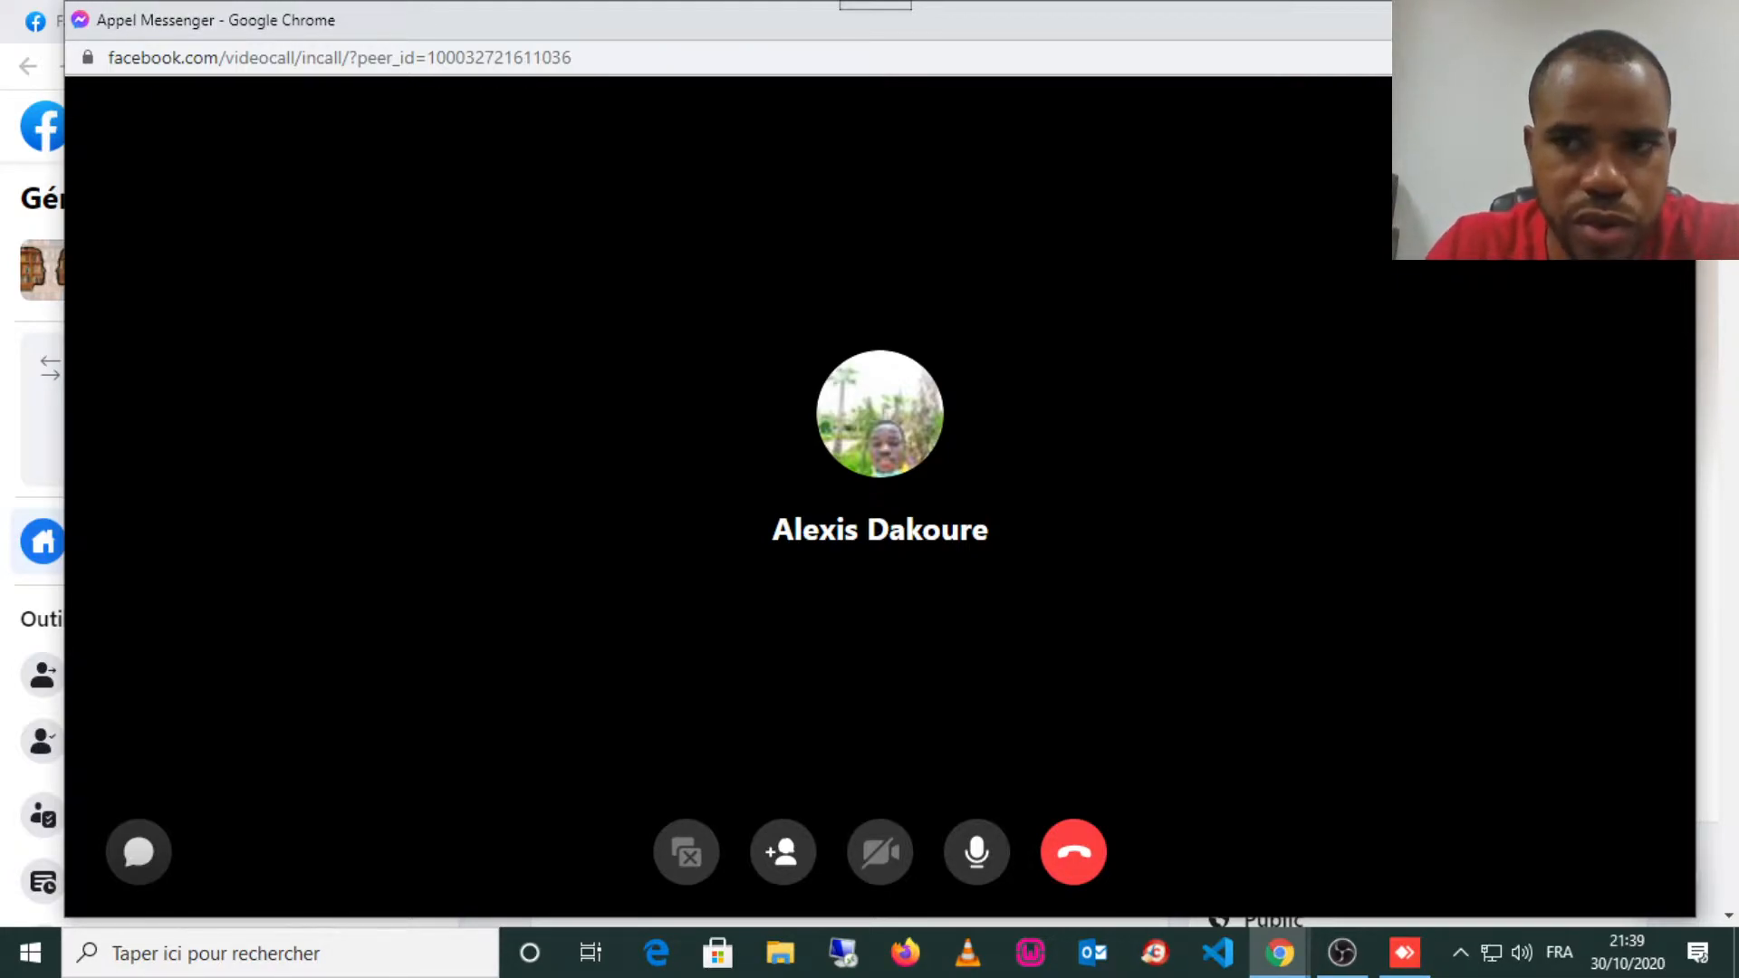
{"action": "left_click", "coordinate": [1549, 20]}
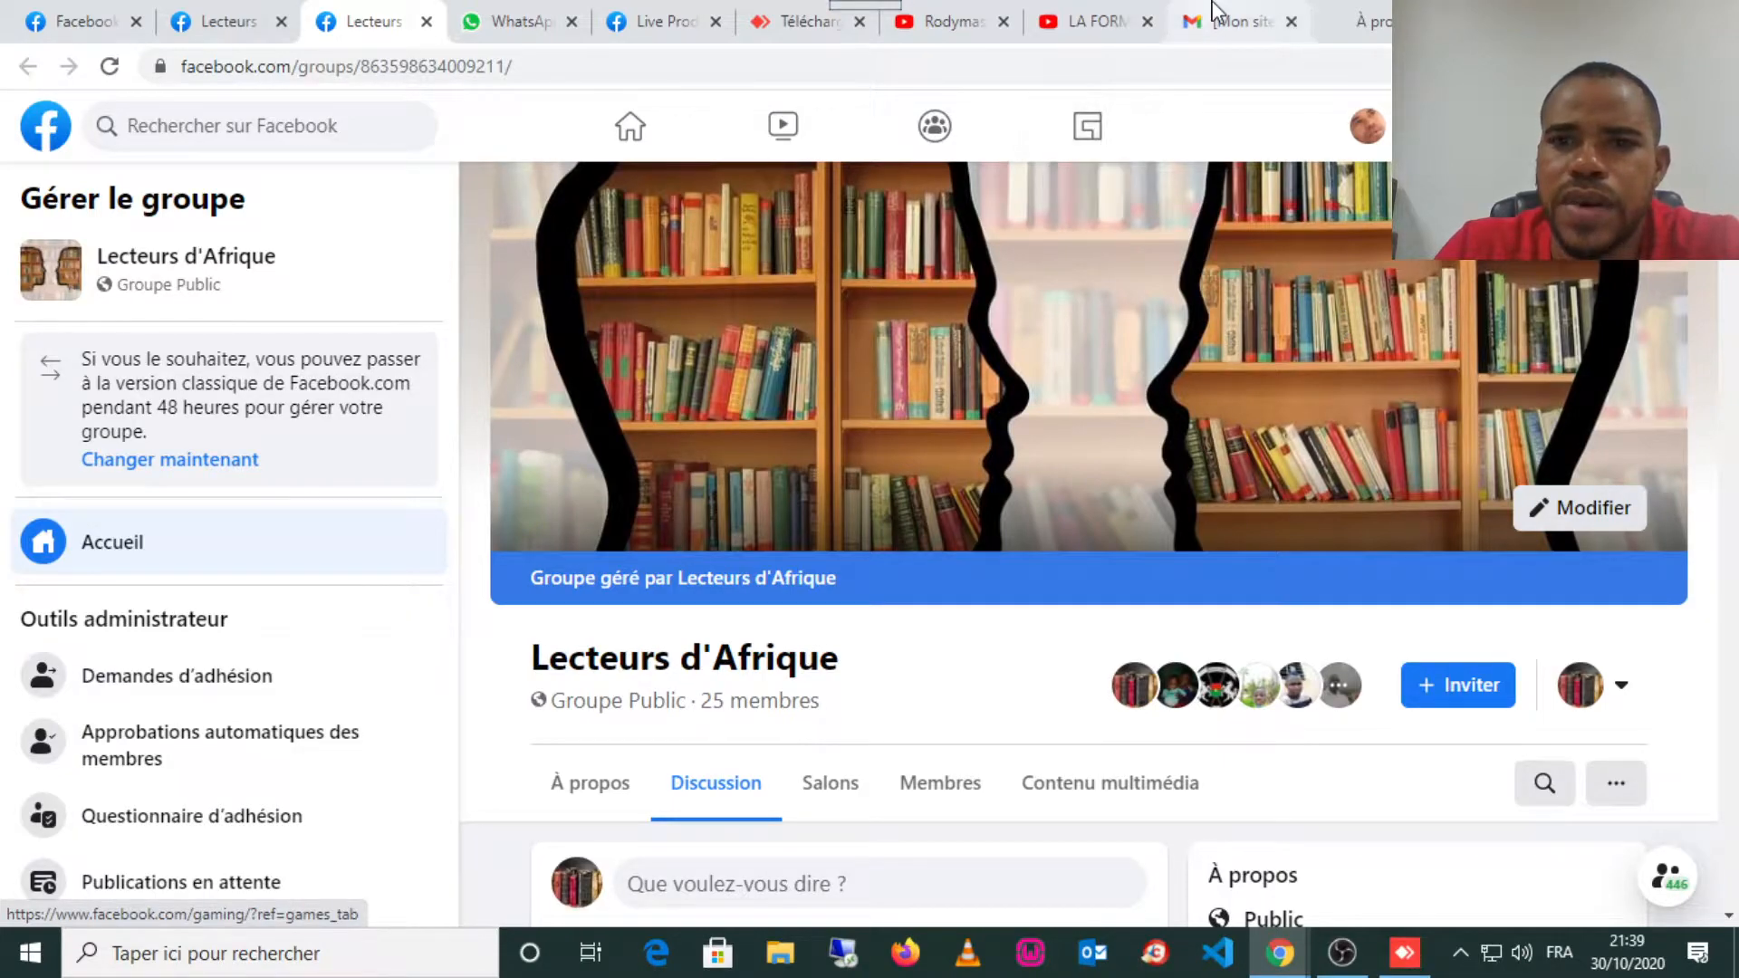
Review the speed, search, security and block editor sections of the WordPress 5.5.3 release page, playing the security section's video.
{"action": "left_click", "coordinate": [1370, 20]}
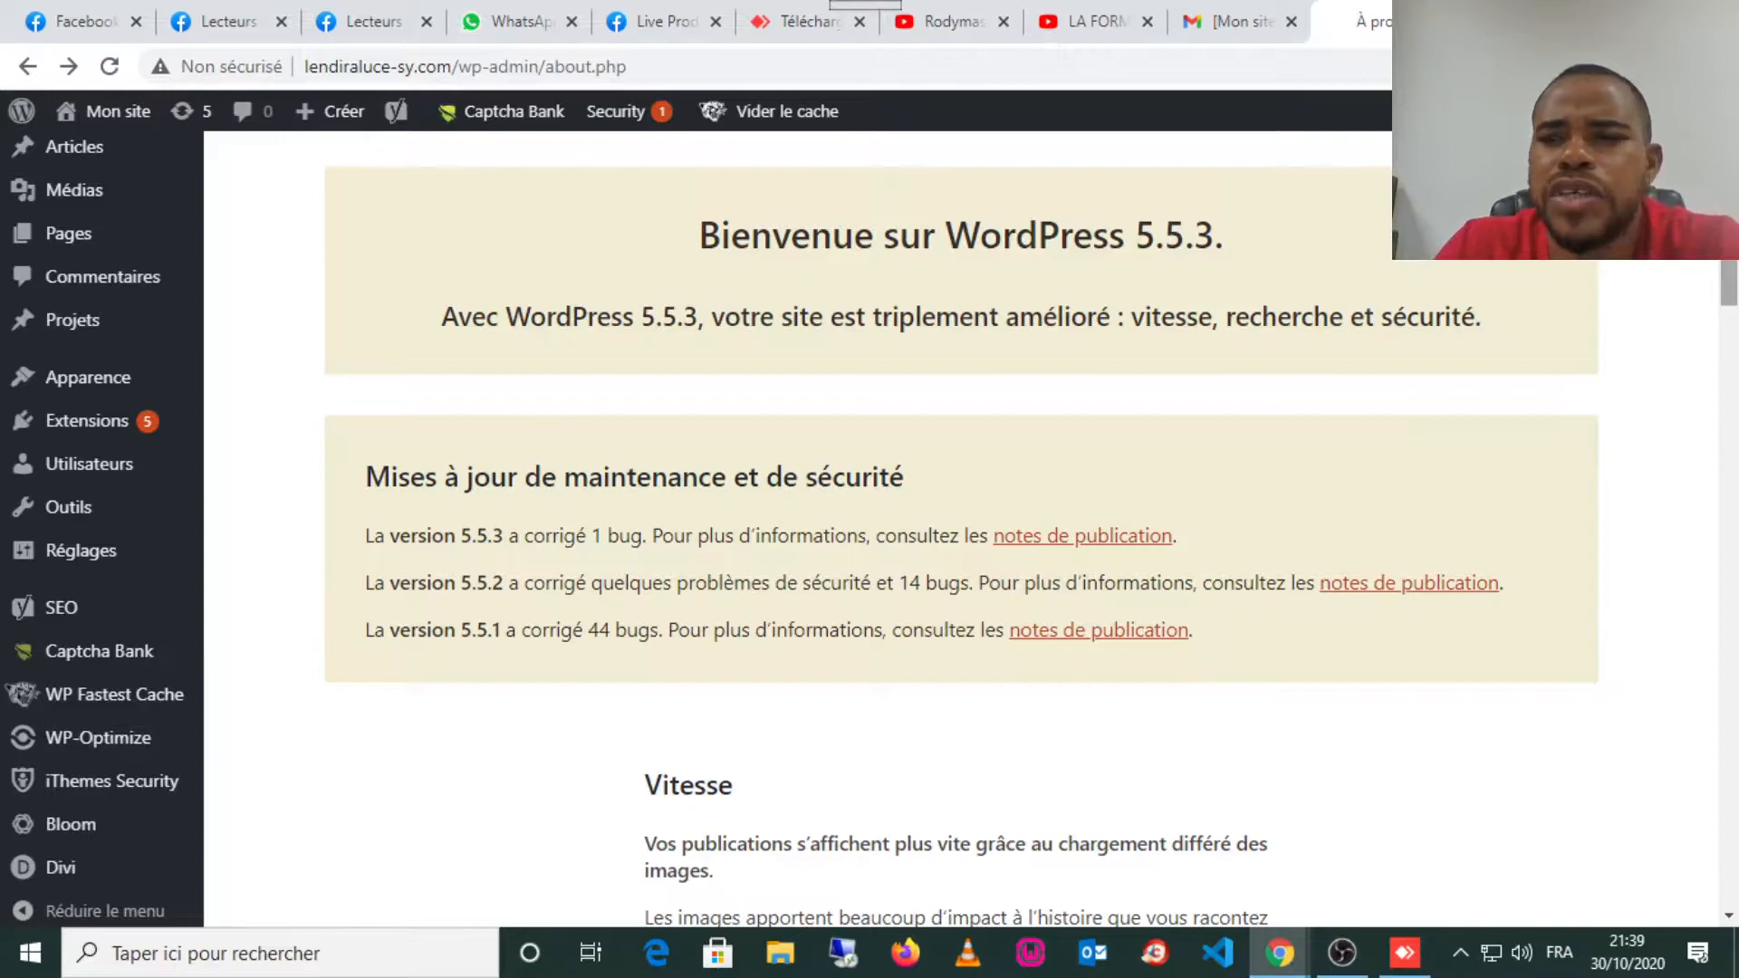
{"action": "scroll", "coordinate": [961, 525], "scroll_direction": "down", "scroll_amount": 6}
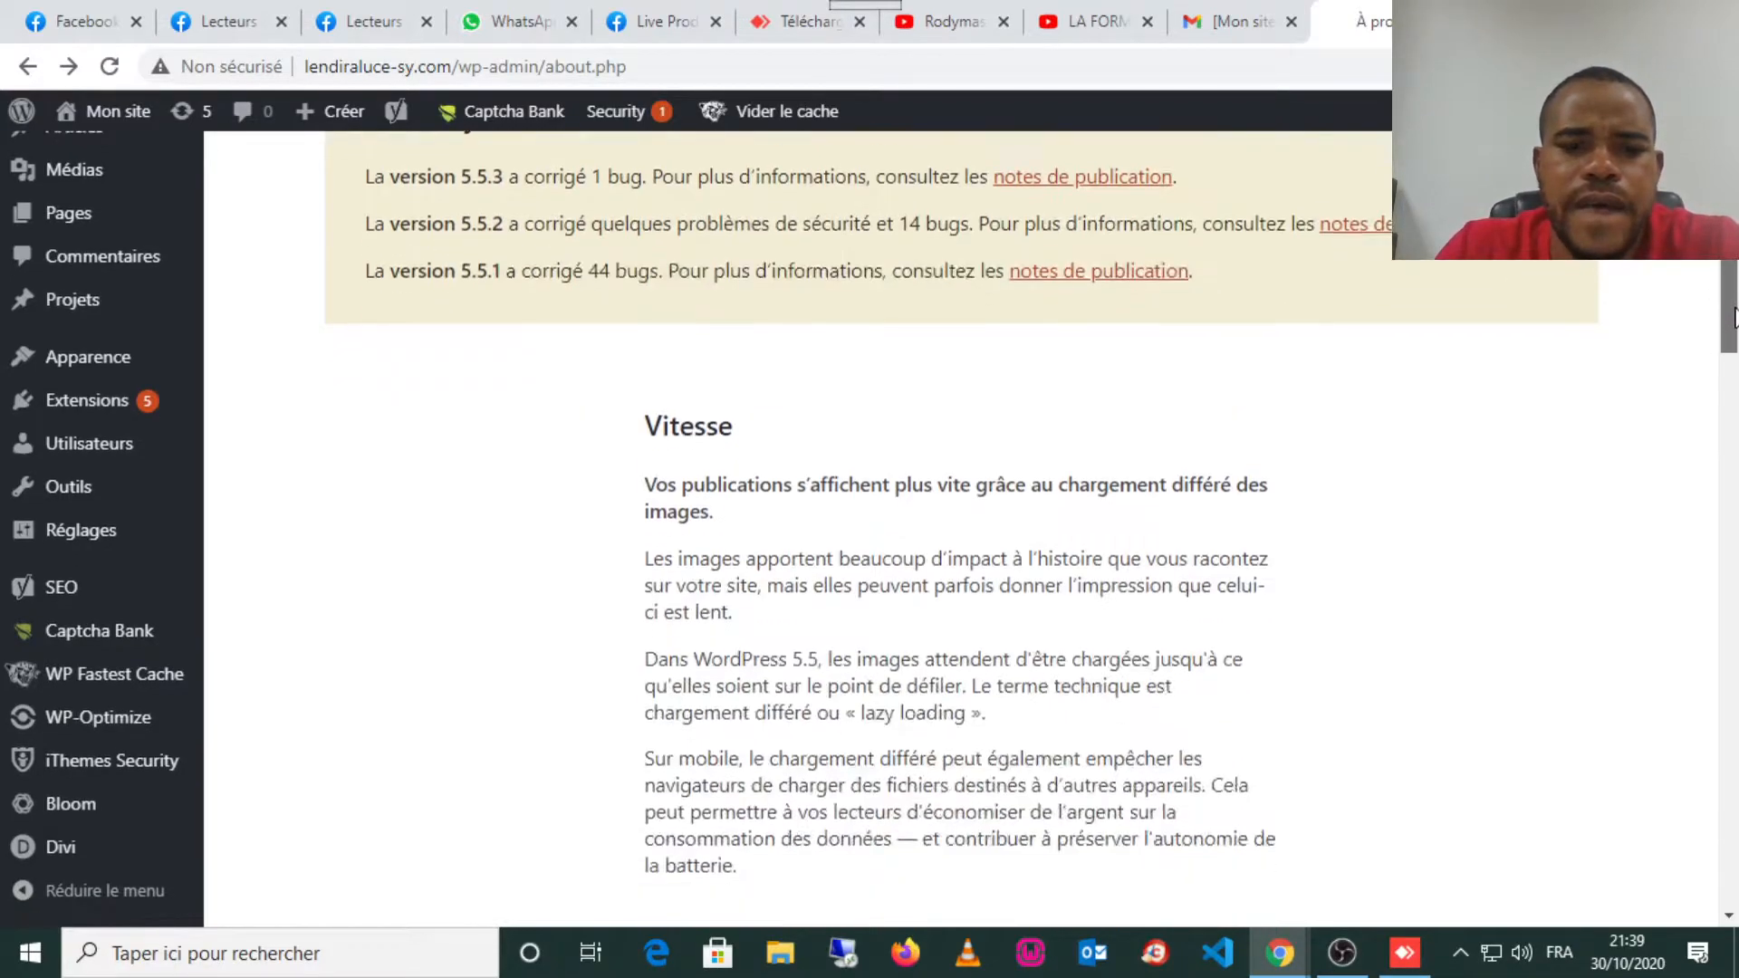
{"action": "mouse_move", "coordinate": [1736, 344]}
{"action": "left_mouse_down"}
{"action": "mouse_move", "coordinate": [1736, 291]}
{"action": "mouse_move", "coordinate": [1733, 346]}
{"action": "left_mouse_up"}
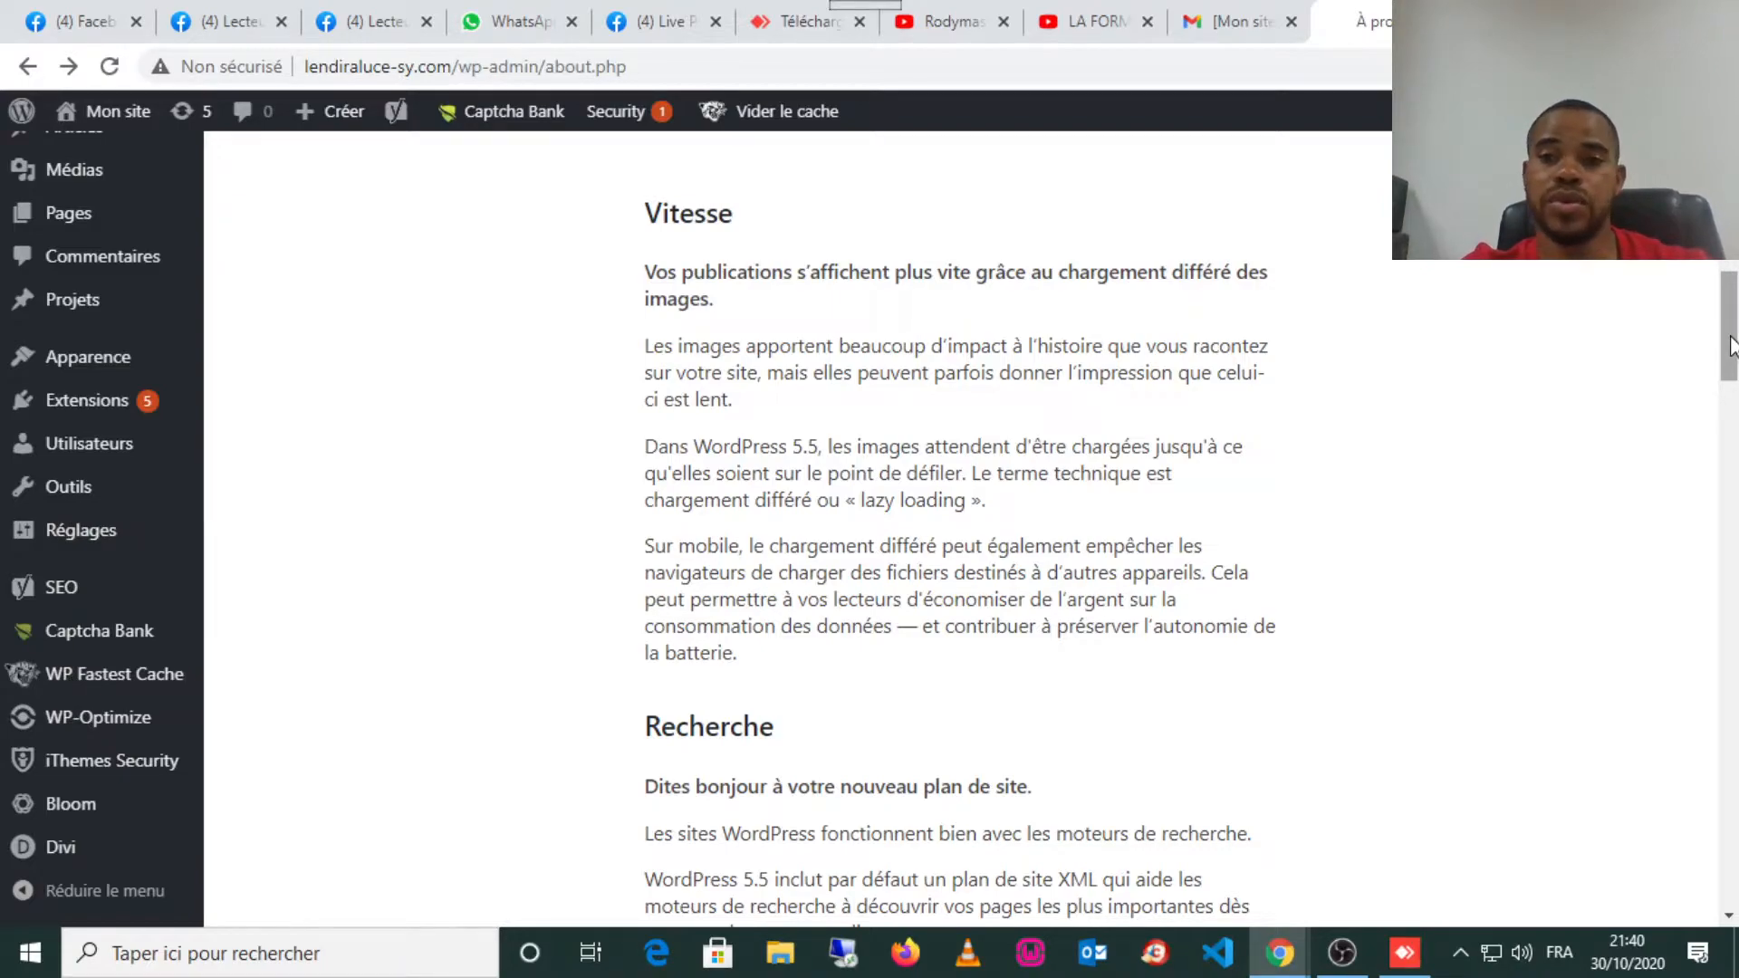
{"action": "left_click_drag", "start_coordinate": [1732, 346], "coordinate": [1732, 417]}
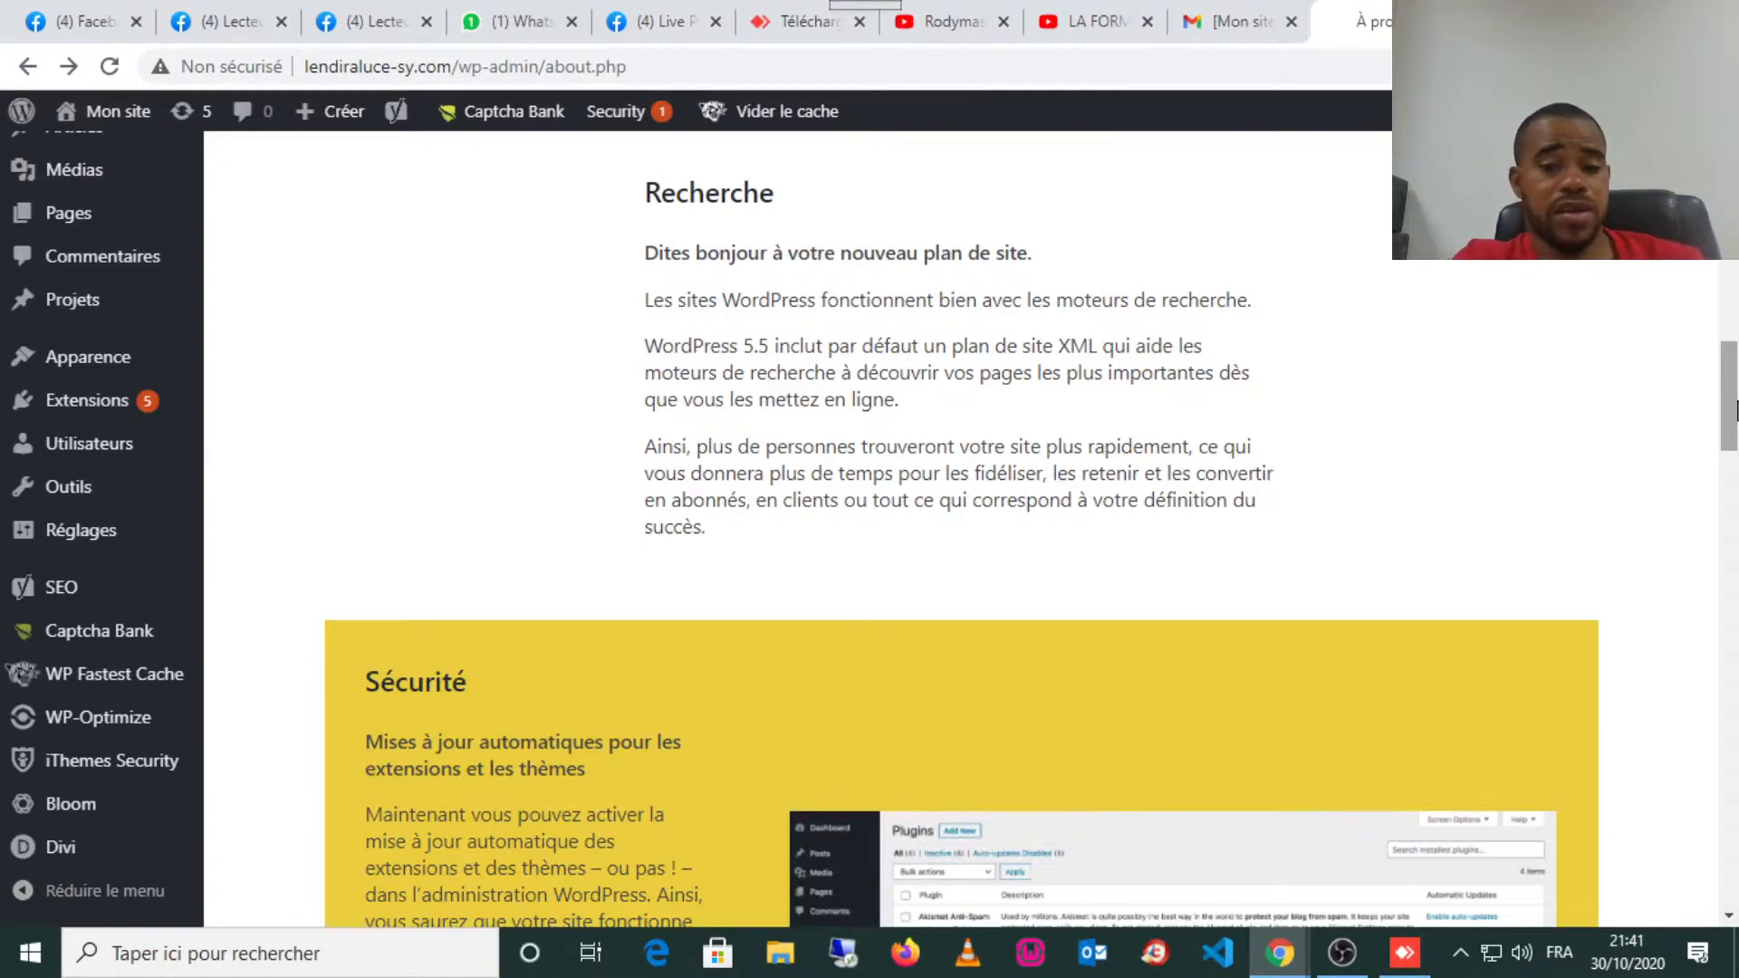
{"action": "left_click_drag", "start_coordinate": [1734, 410], "coordinate": [1732, 472]}
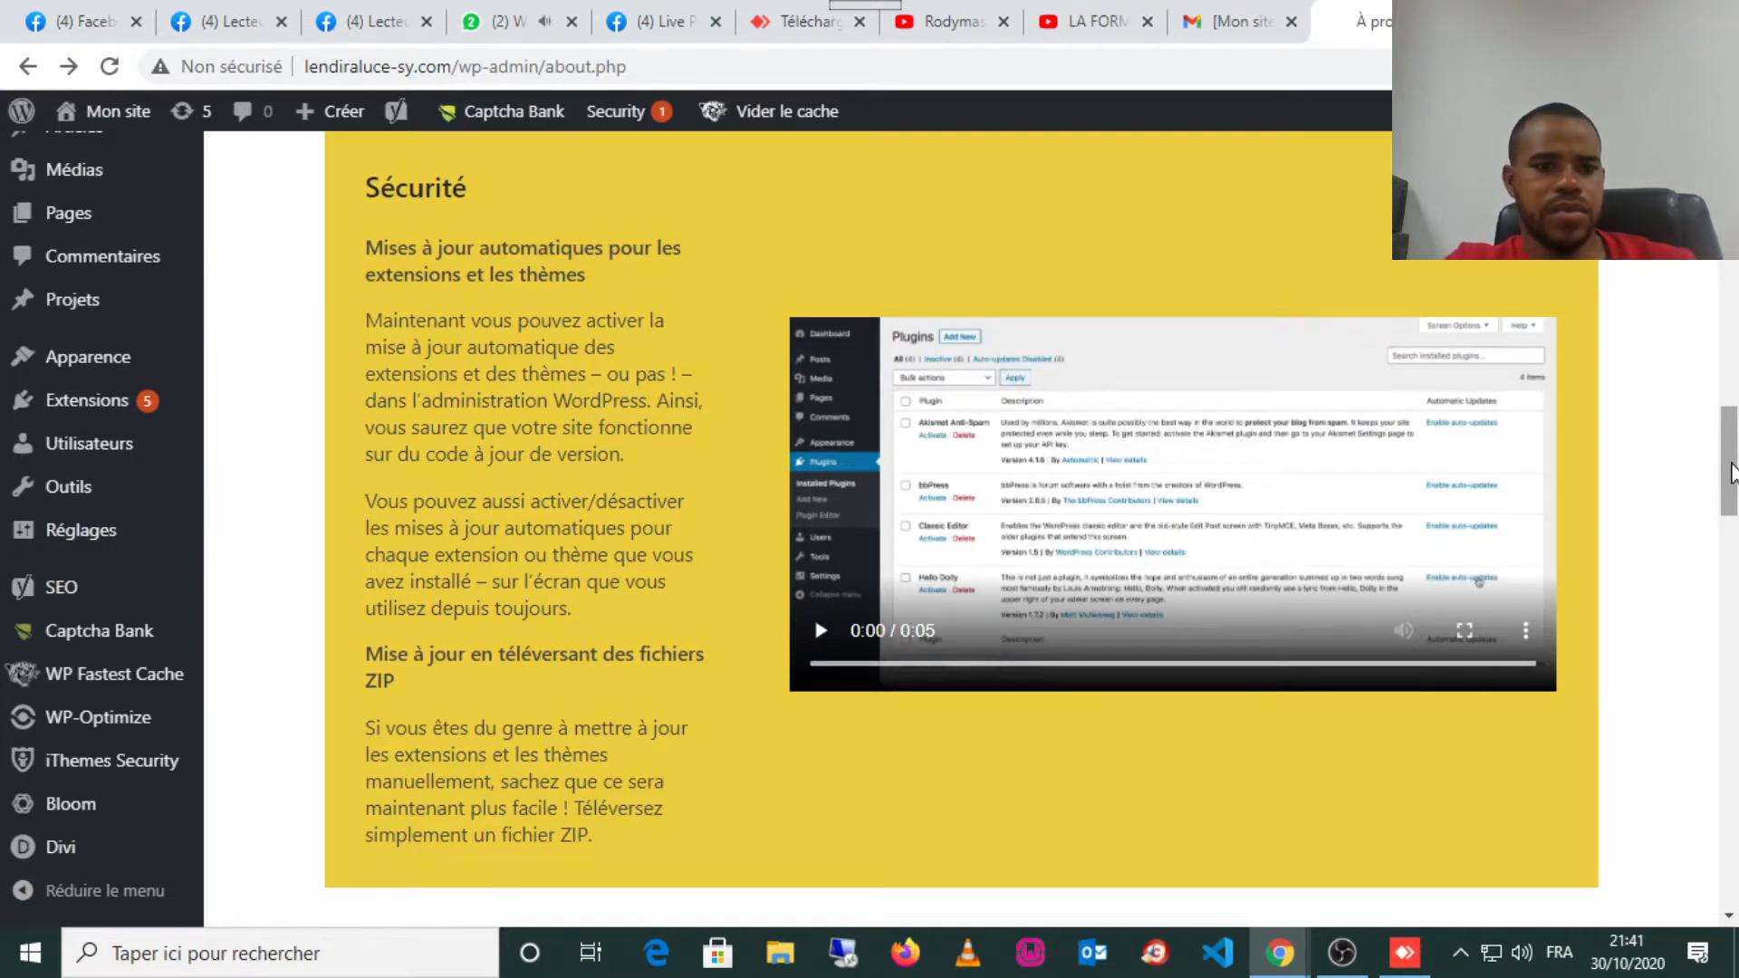
{"action": "left_click", "coordinate": [824, 636]}
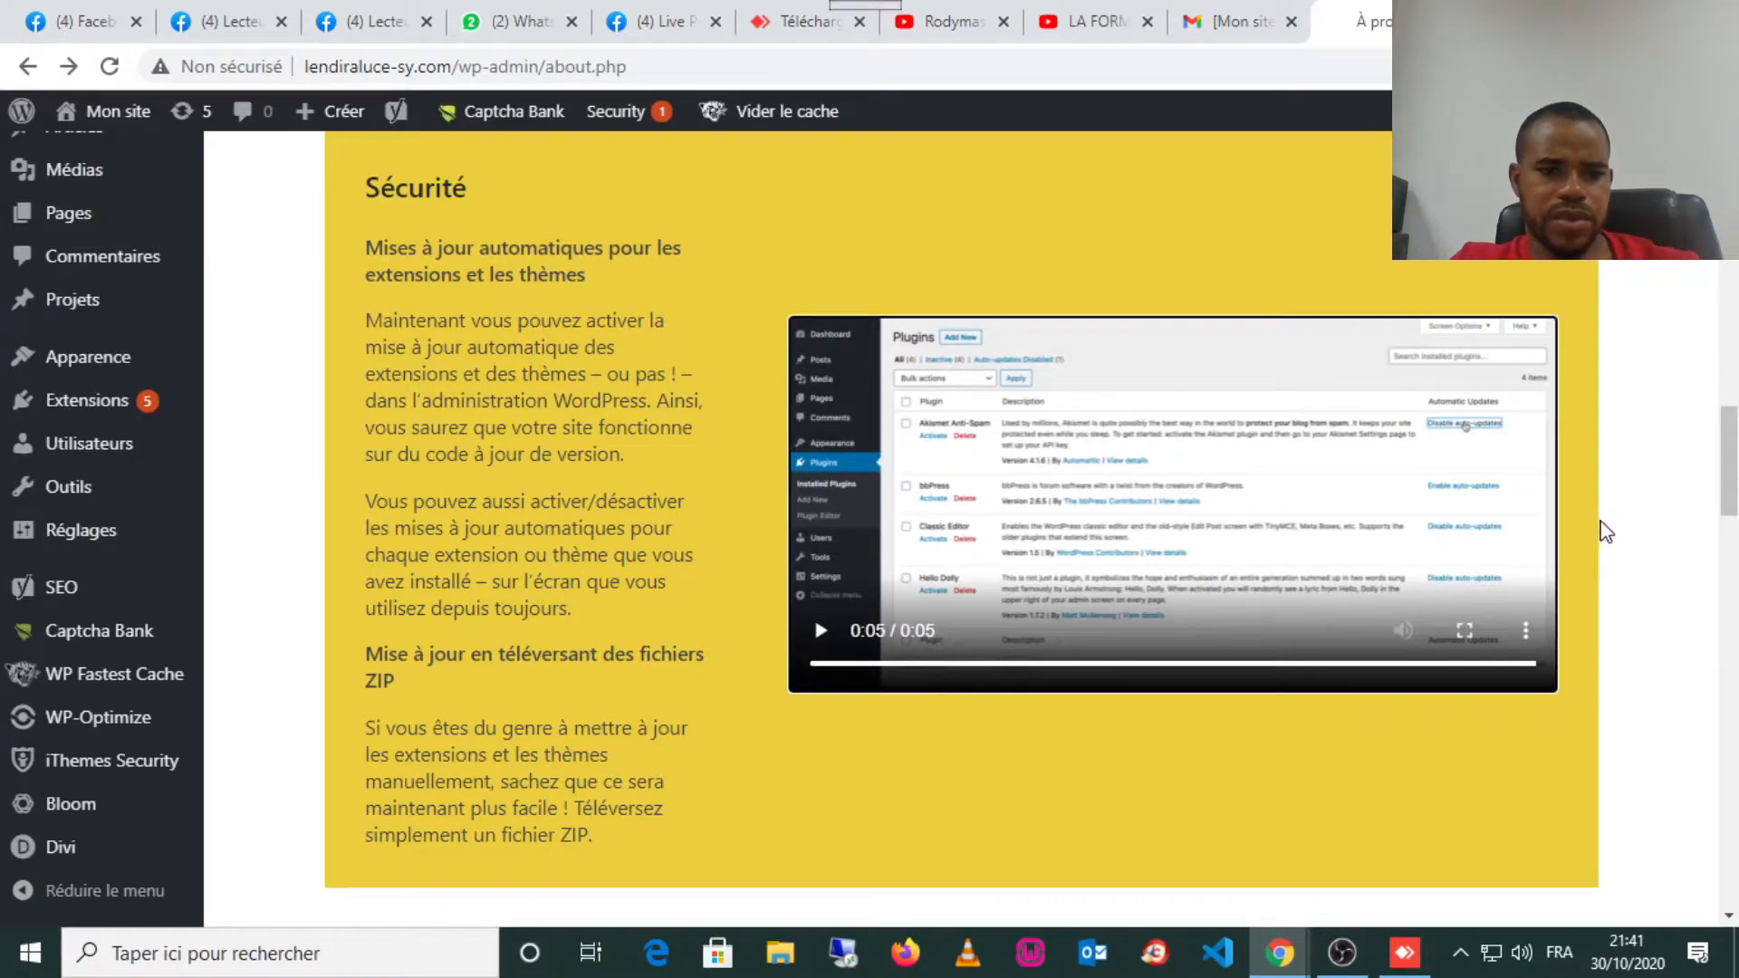
{"action": "left_click_drag", "start_coordinate": [1732, 467], "coordinate": [1732, 584]}
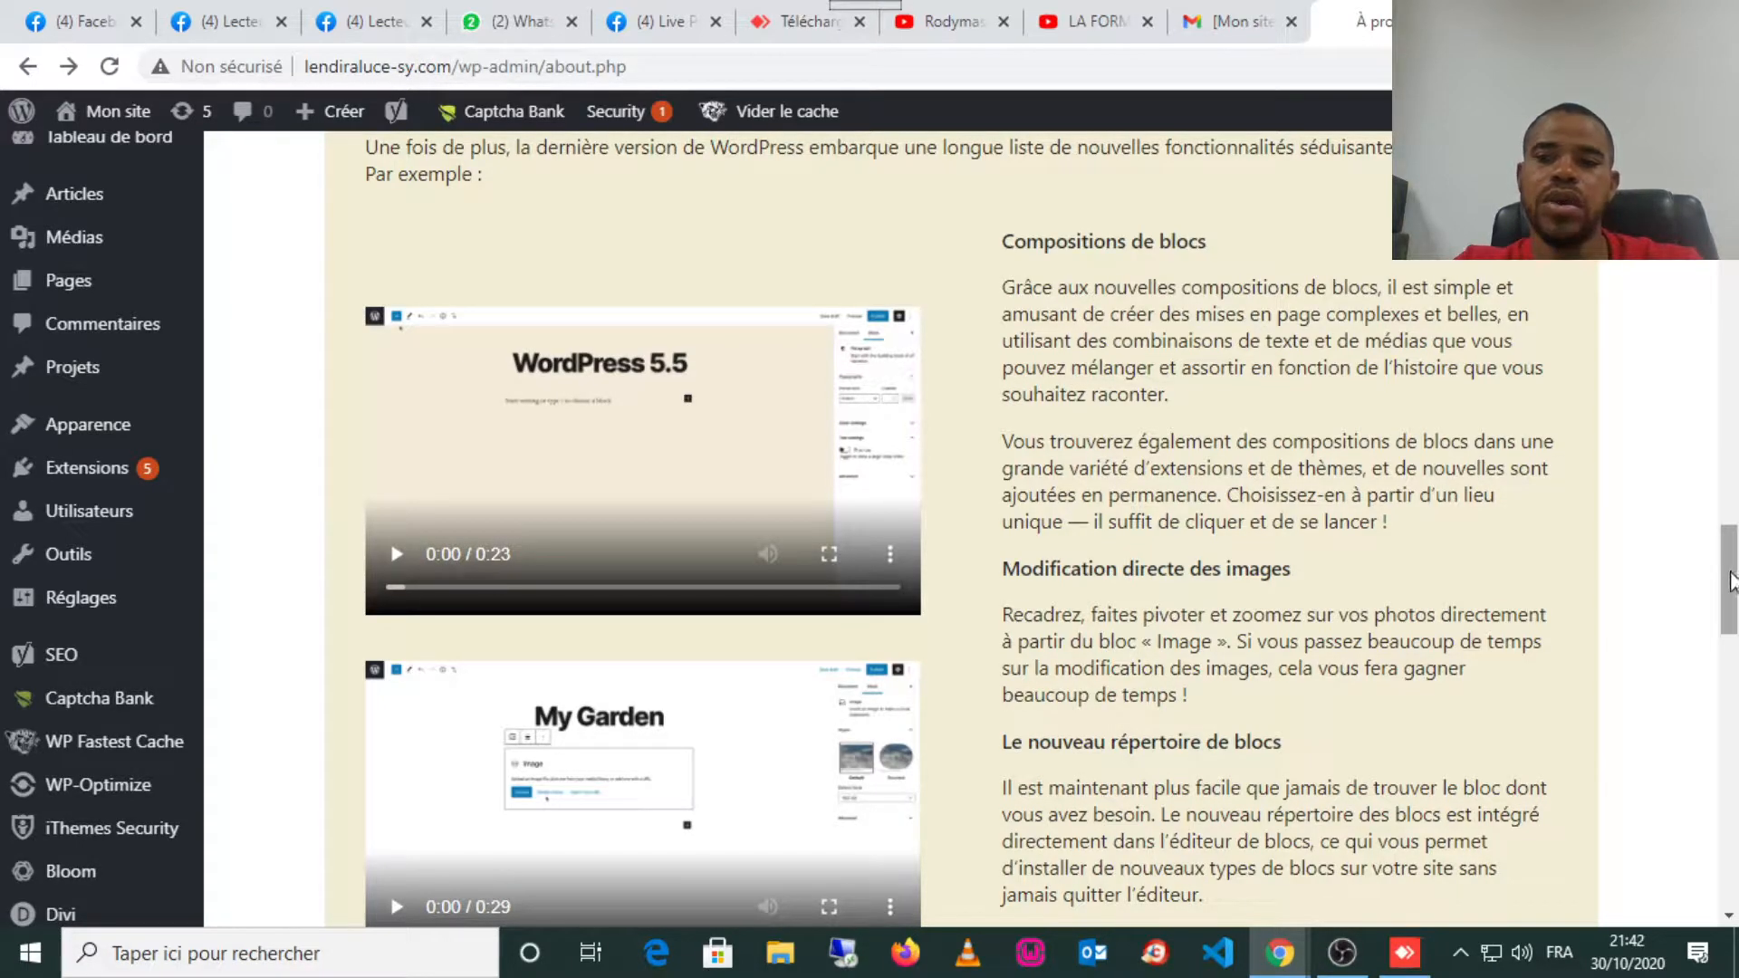
{"action": "left_click_drag", "start_coordinate": [1730, 580], "coordinate": [1730, 623]}
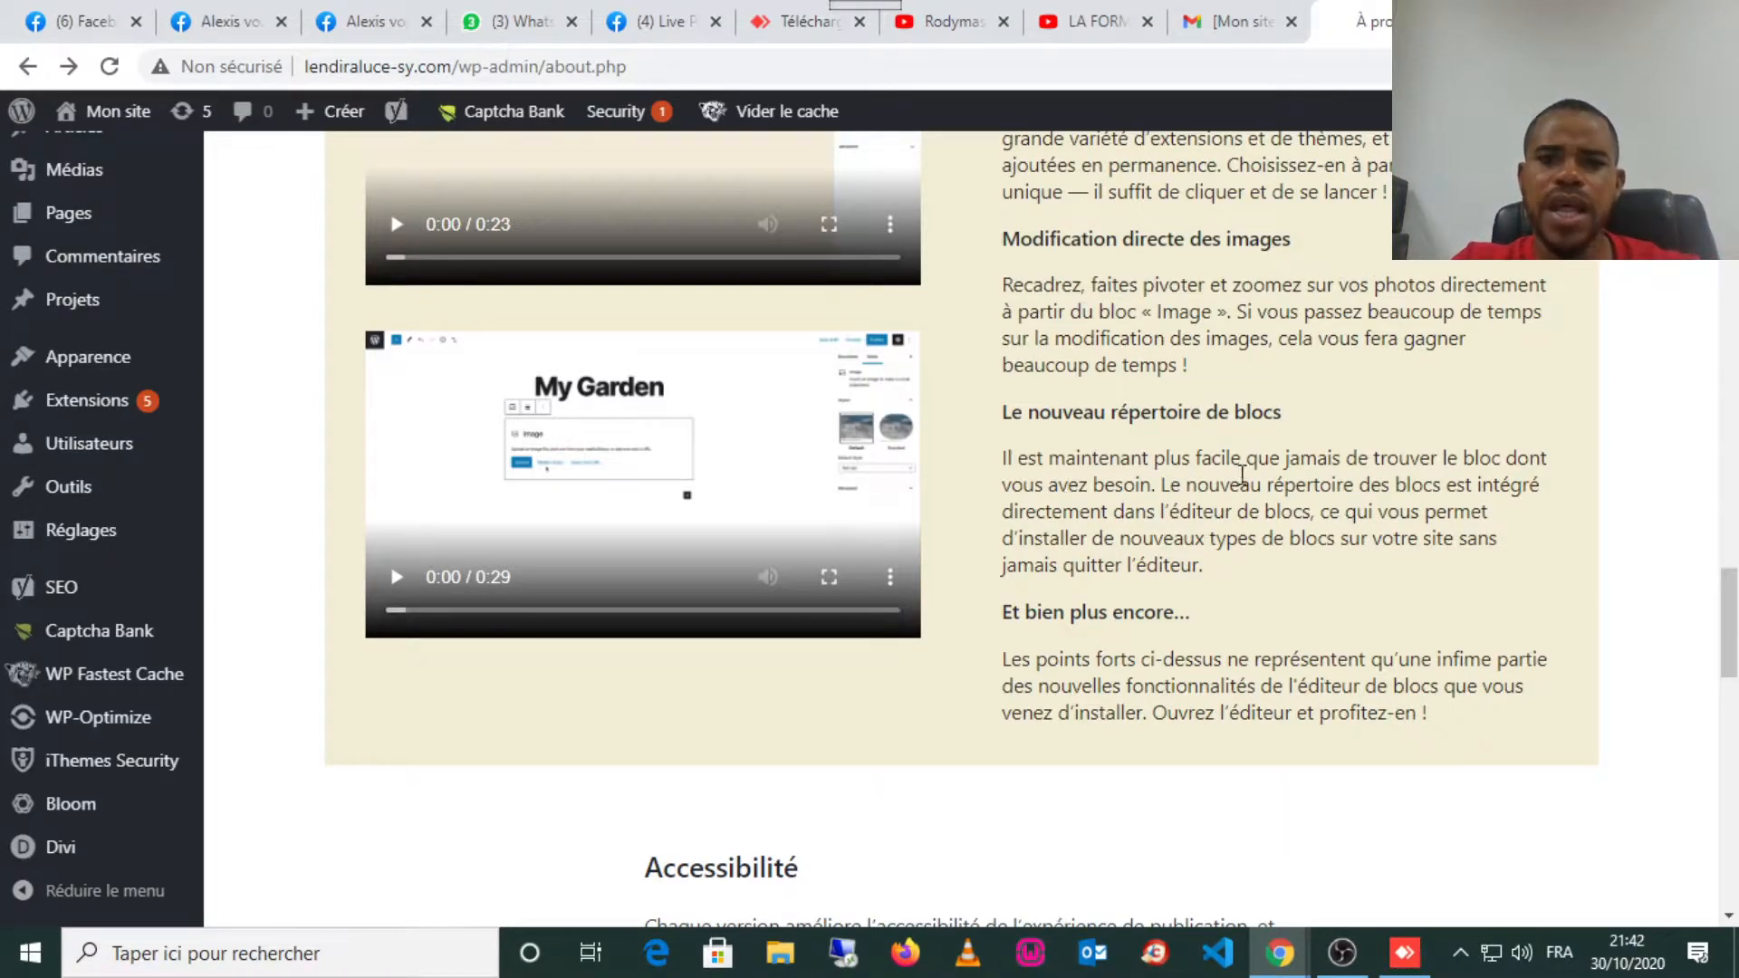
Bring up the Messenger call window, select a four-star rating for the audio call and close the window.
{"action": "mouse_move", "coordinate": [1280, 953]}
{"action": "mouse_move", "coordinate": [1391, 865]}
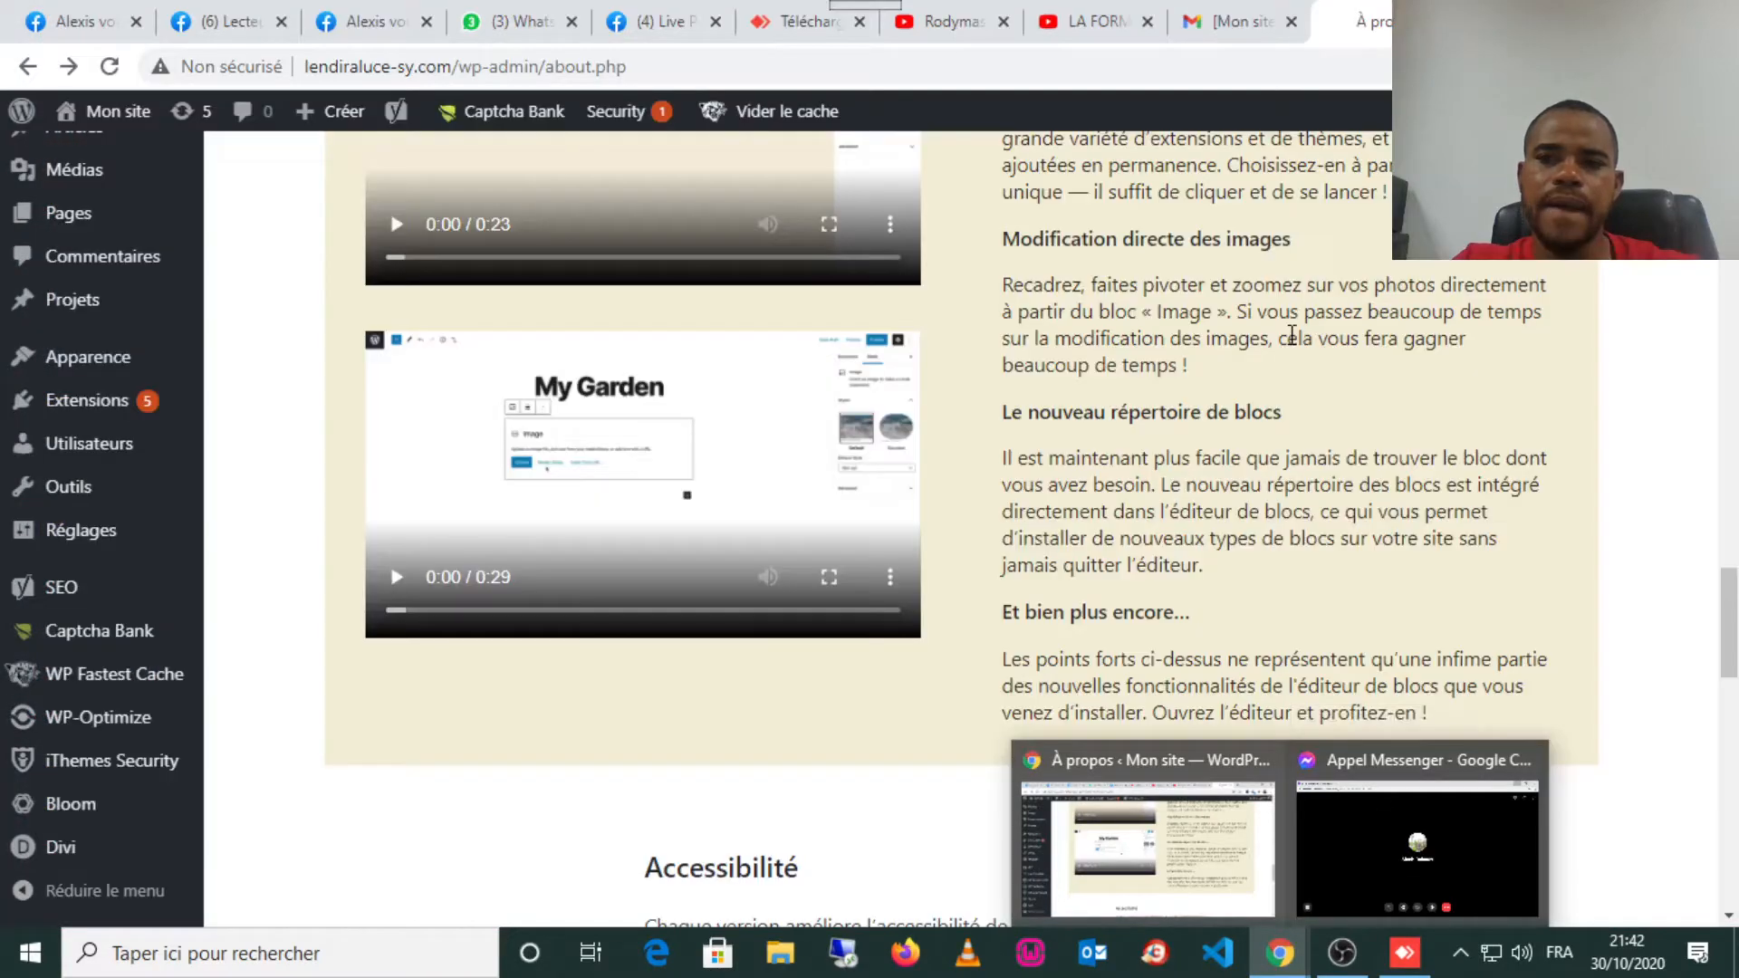
{"action": "left_click", "coordinate": [1149, 847]}
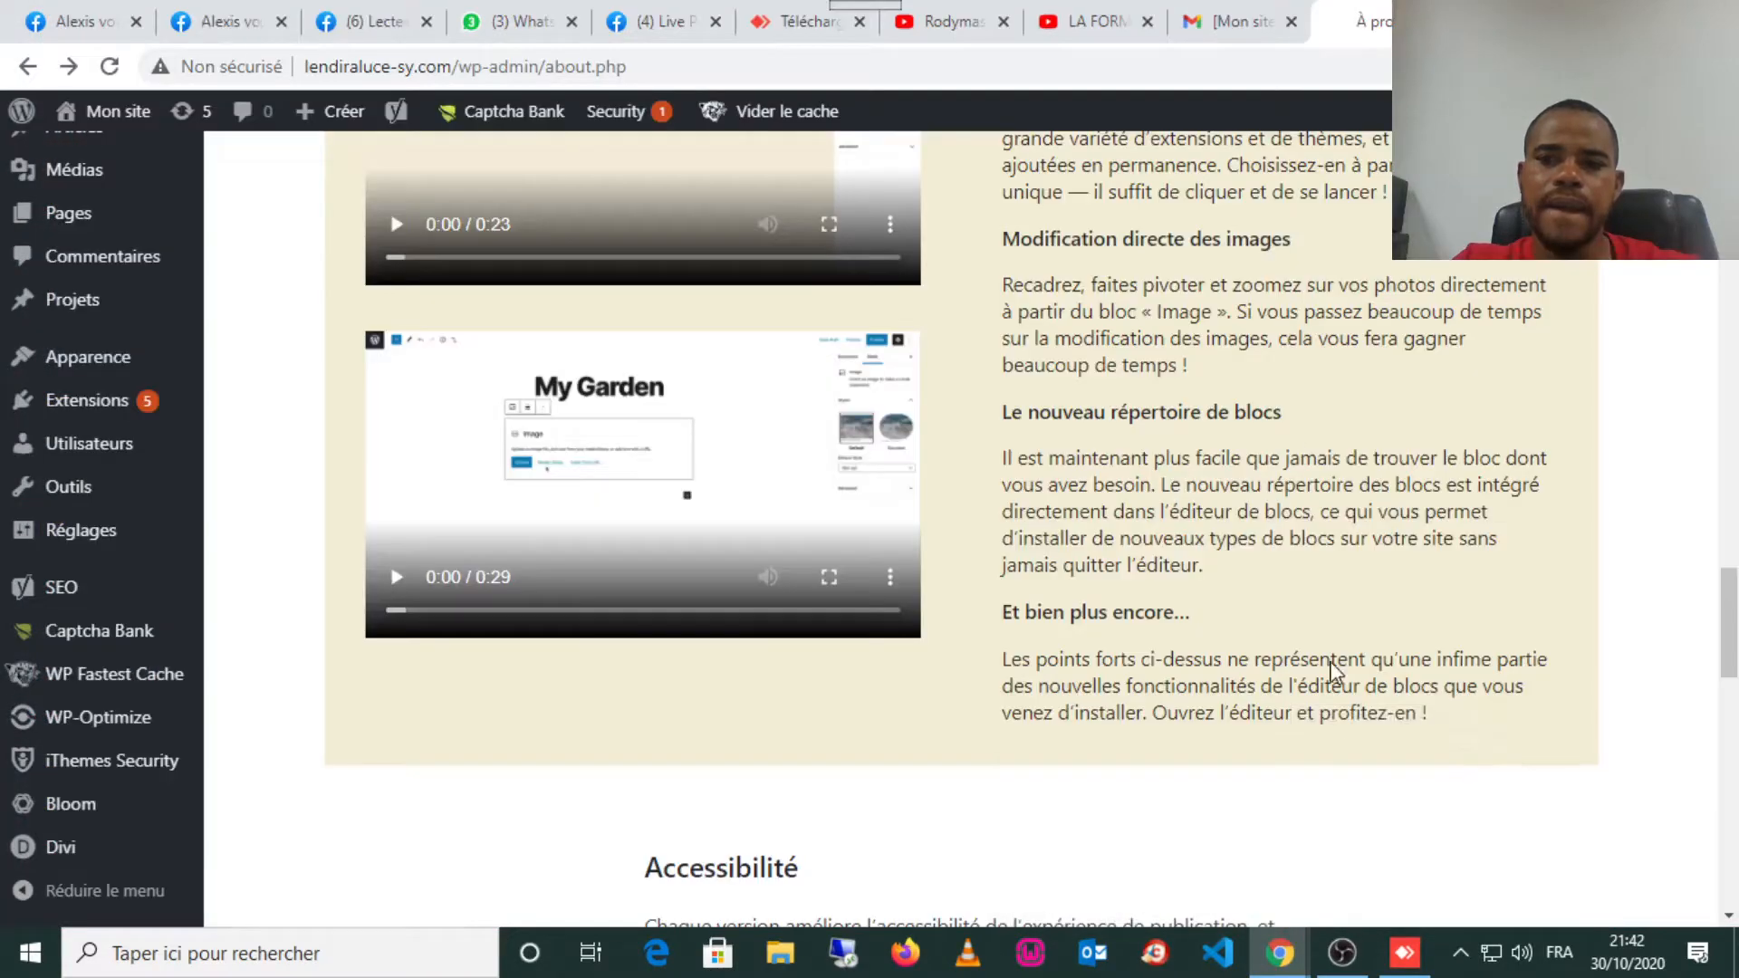
{"action": "mouse_move", "coordinate": [1302, 953]}
{"action": "left_click", "coordinate": [1408, 873]}
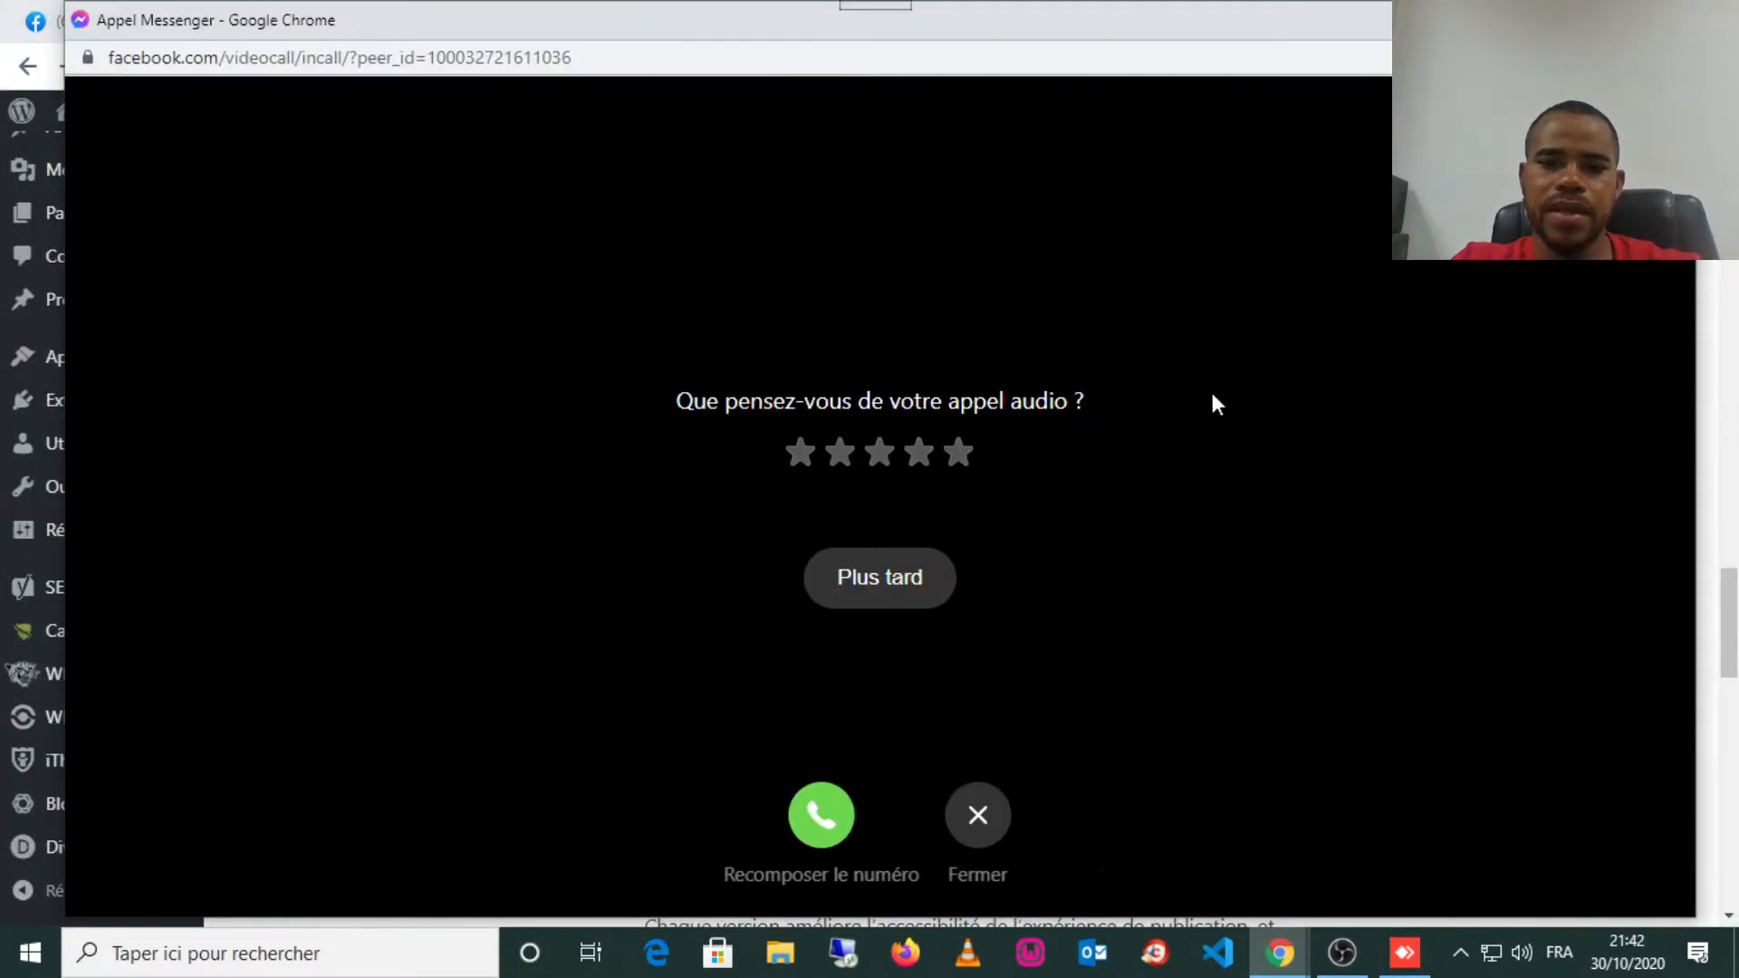
{"action": "left_click", "coordinate": [918, 453]}
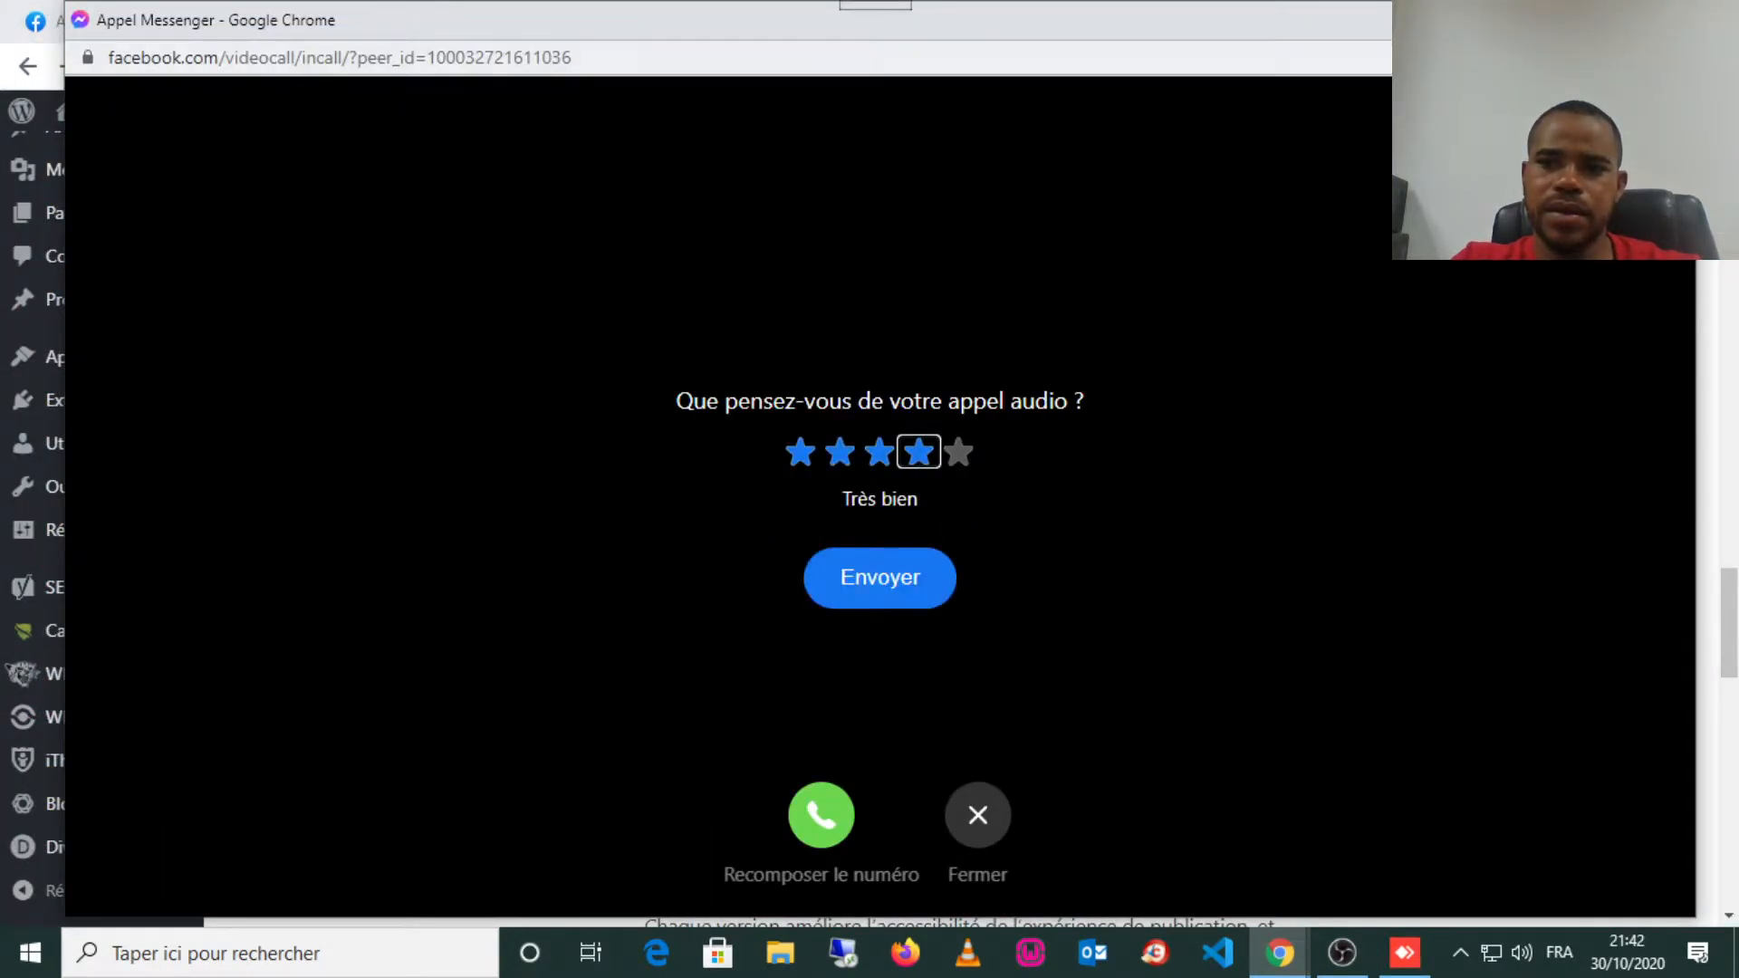
{"action": "left_click", "coordinate": [1668, 19]}
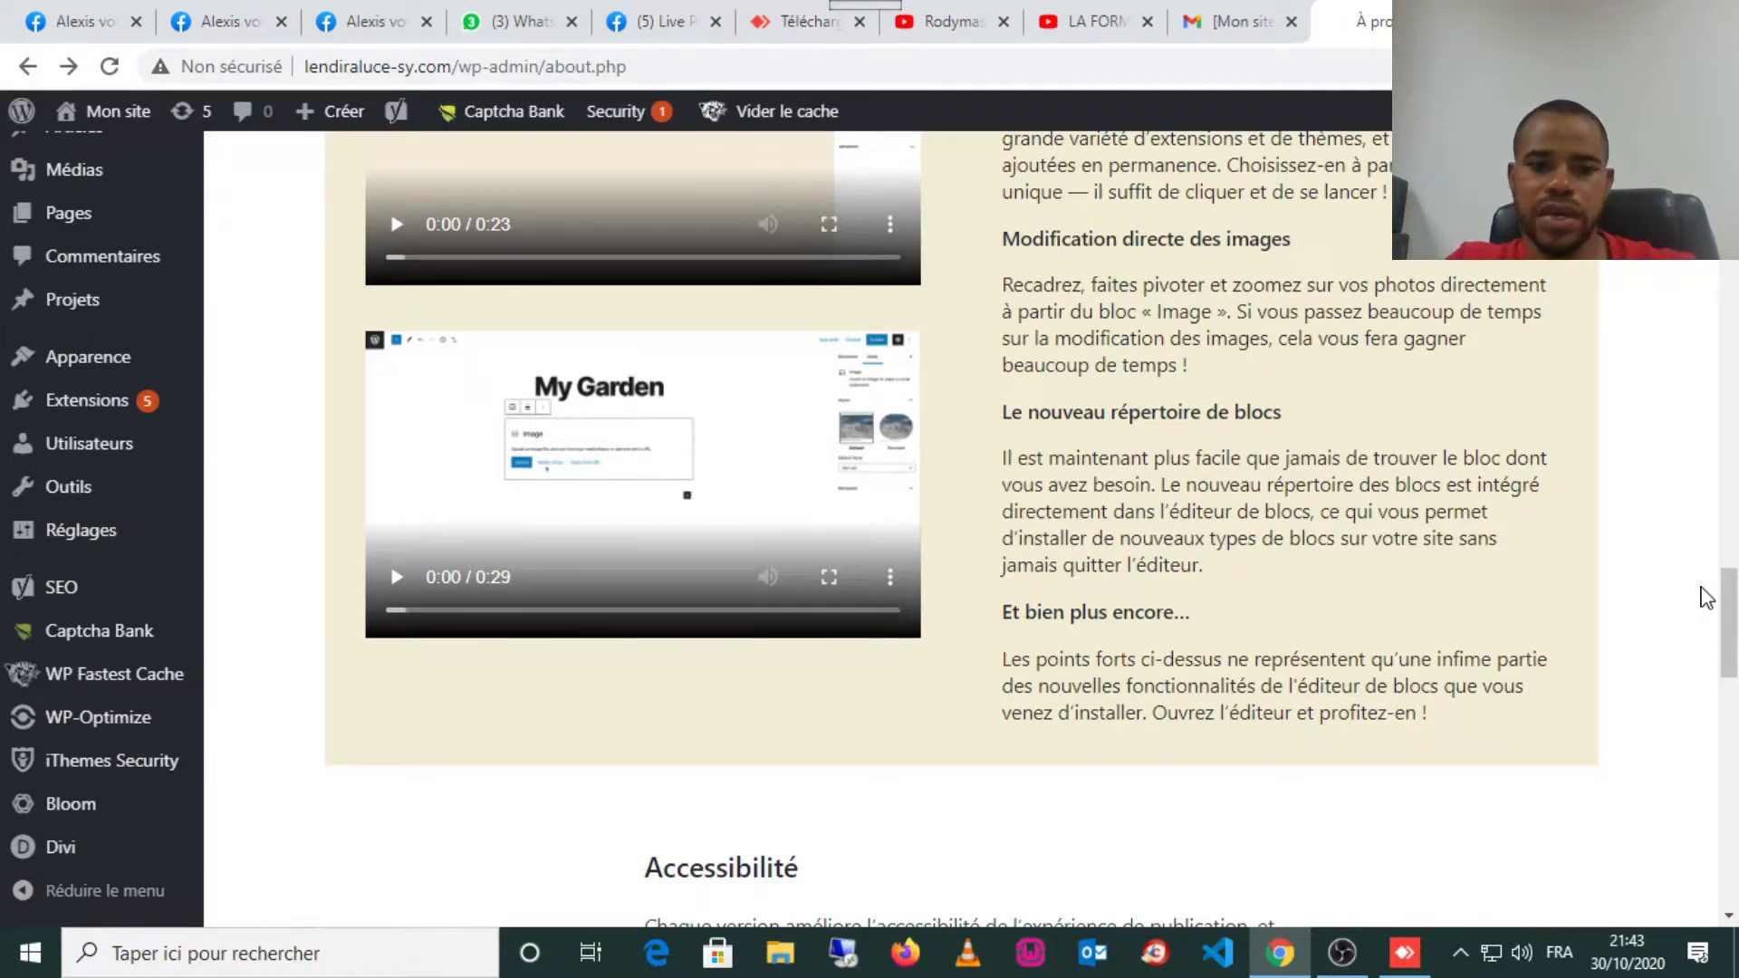
Accept the new incoming Messenger call on the Facebook group page and dismiss the new notification.
{"action": "left_click_drag", "start_coordinate": [1730, 616], "coordinate": [1731, 168]}
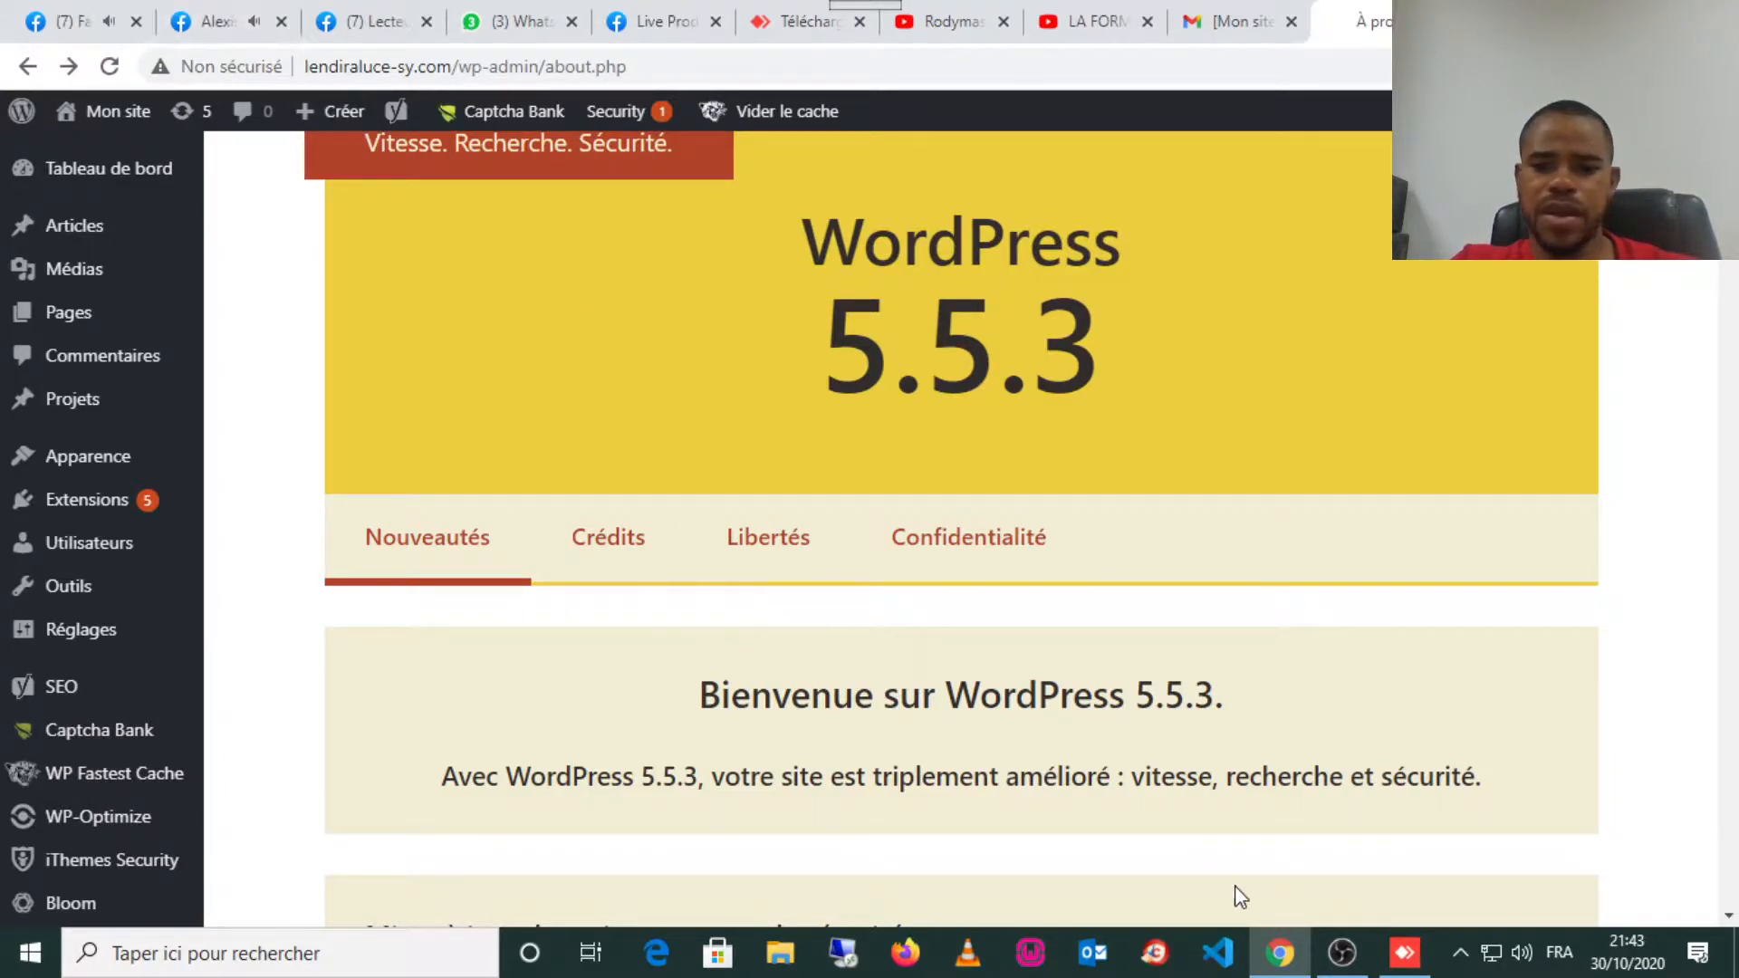
{"action": "left_click", "coordinate": [204, 13]}
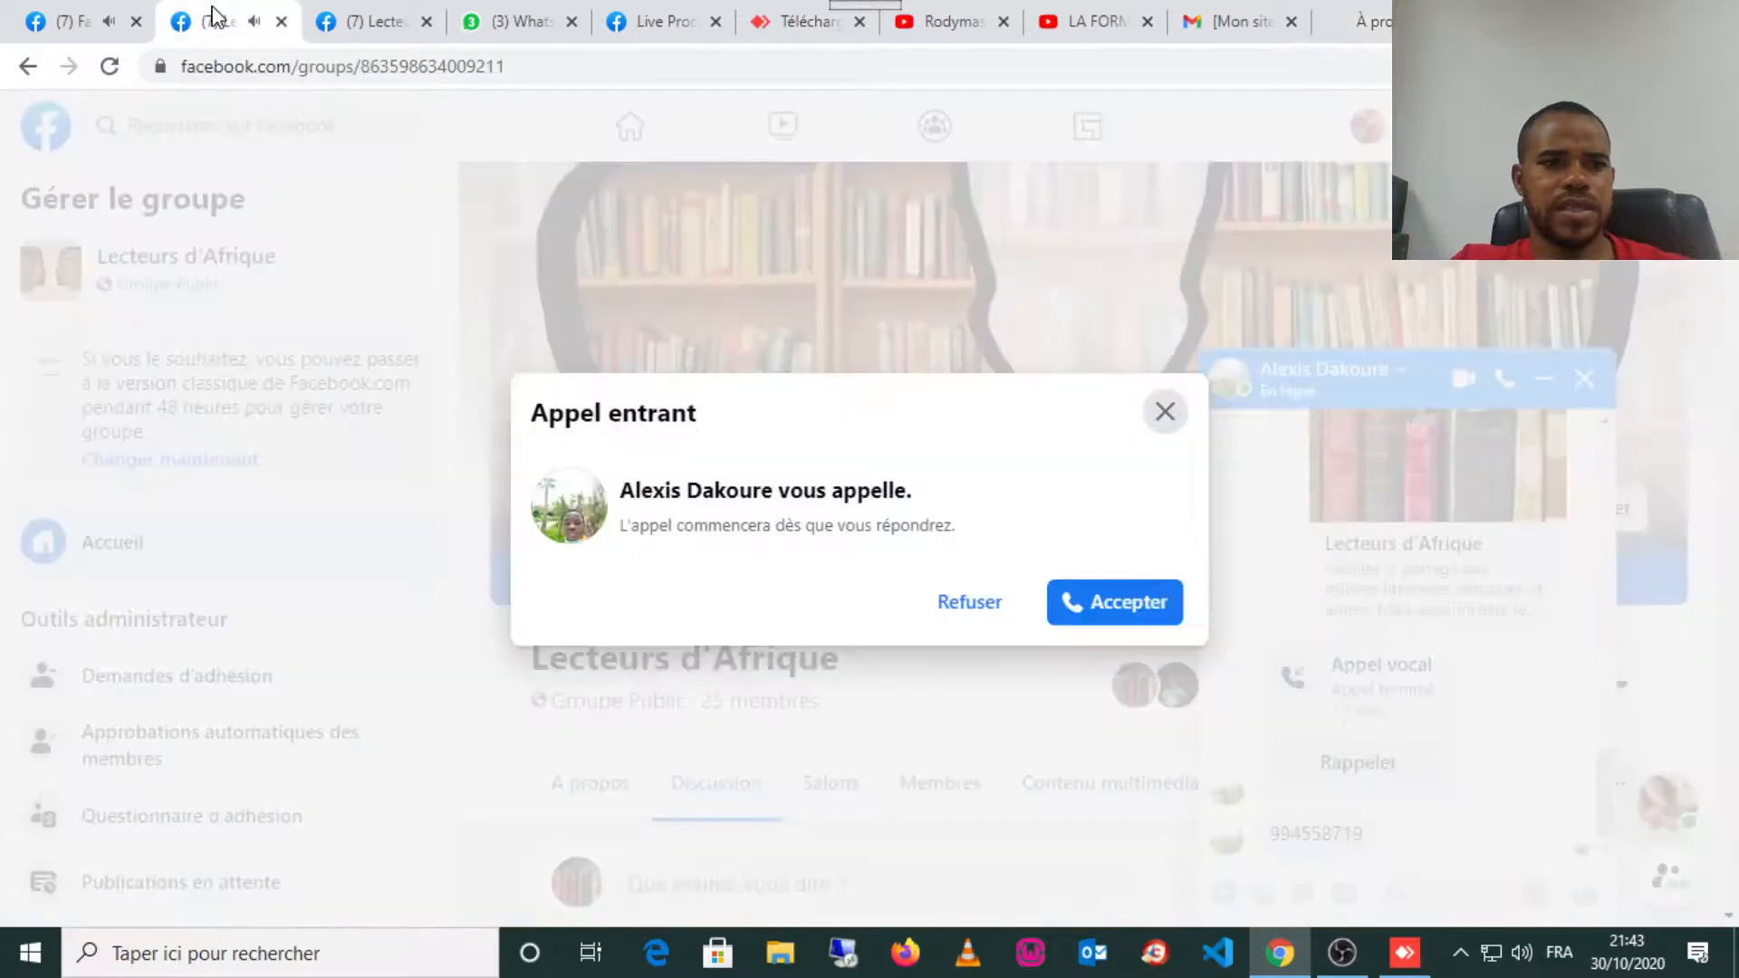
{"action": "left_click", "coordinate": [1102, 623]}
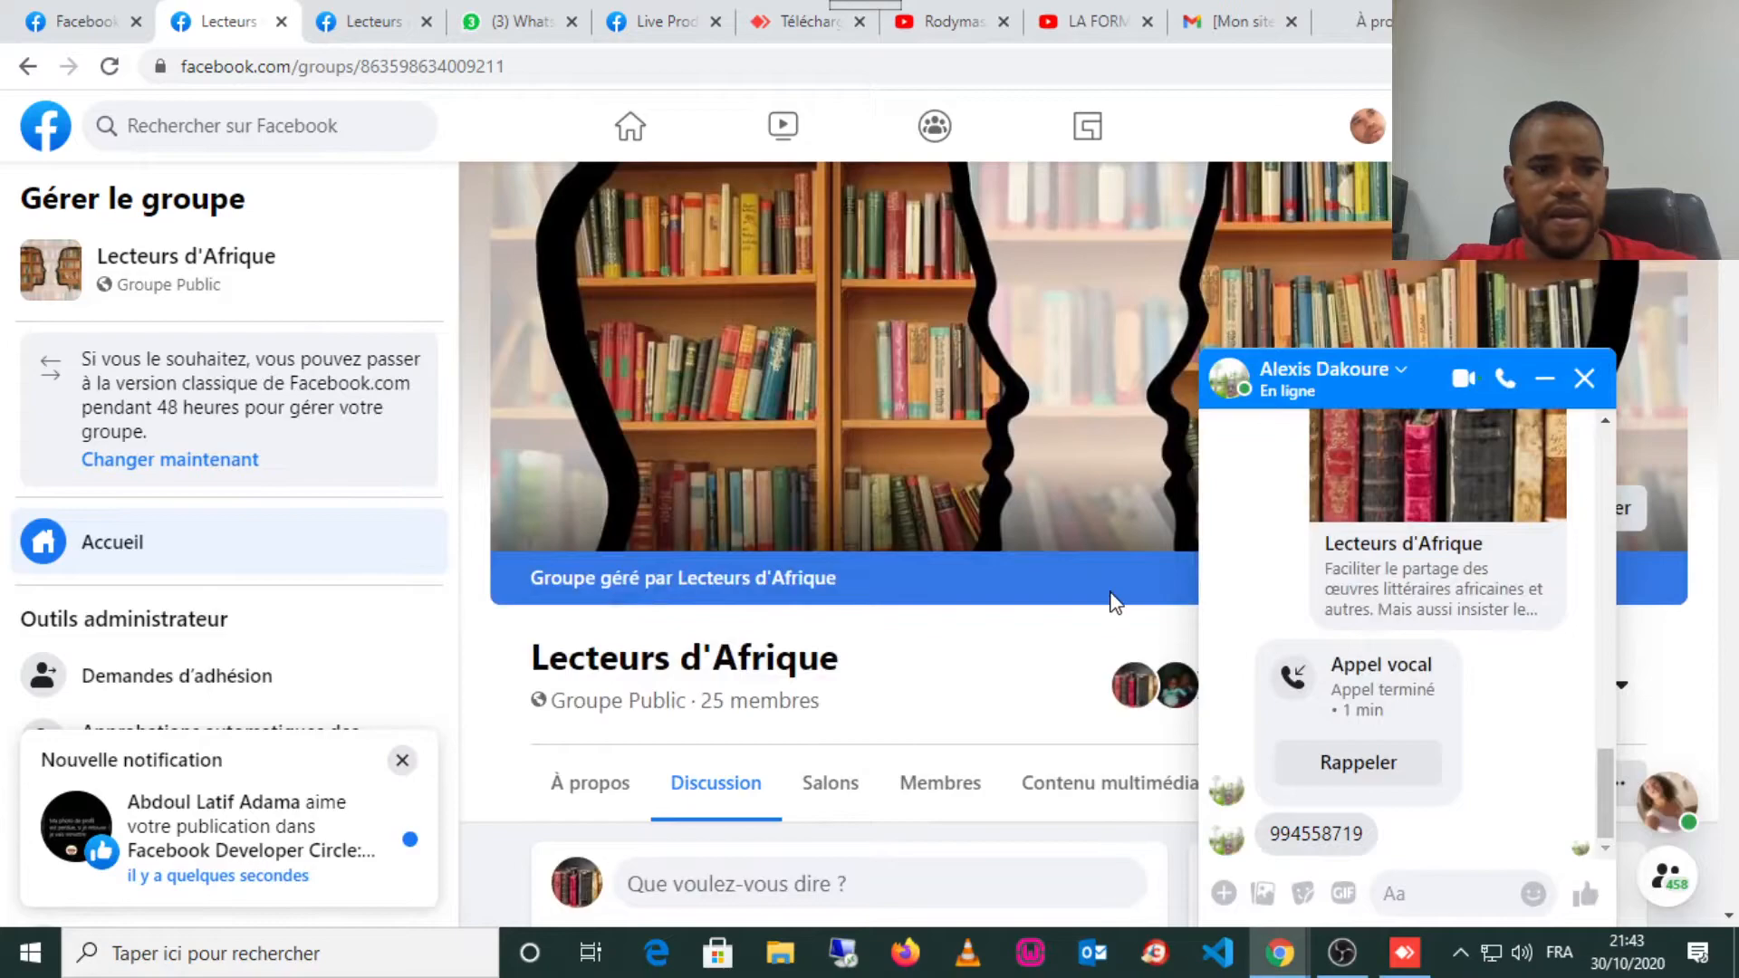
{"action": "left_click", "coordinate": [398, 763]}
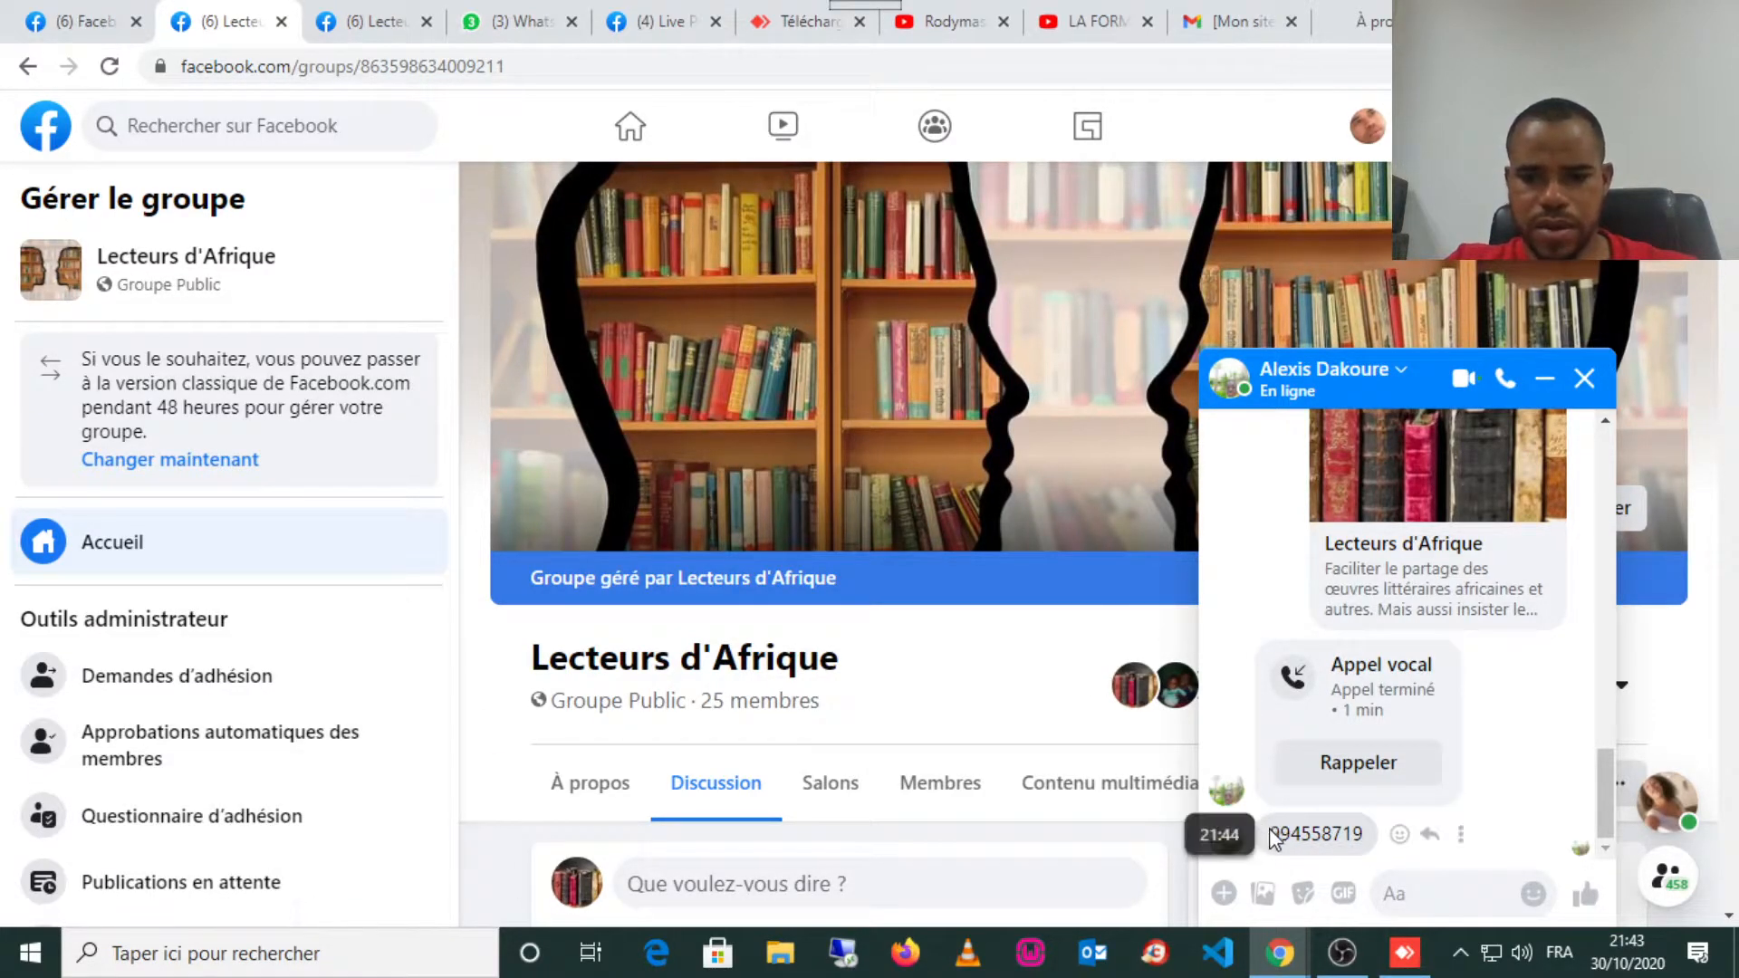
Copy the number the caller sent in the chat and minimize the chat window.
{"action": "left_click_drag", "start_coordinate": [1266, 831], "coordinate": [1362, 830]}
{"action": "key", "text": "ctrl+c"}
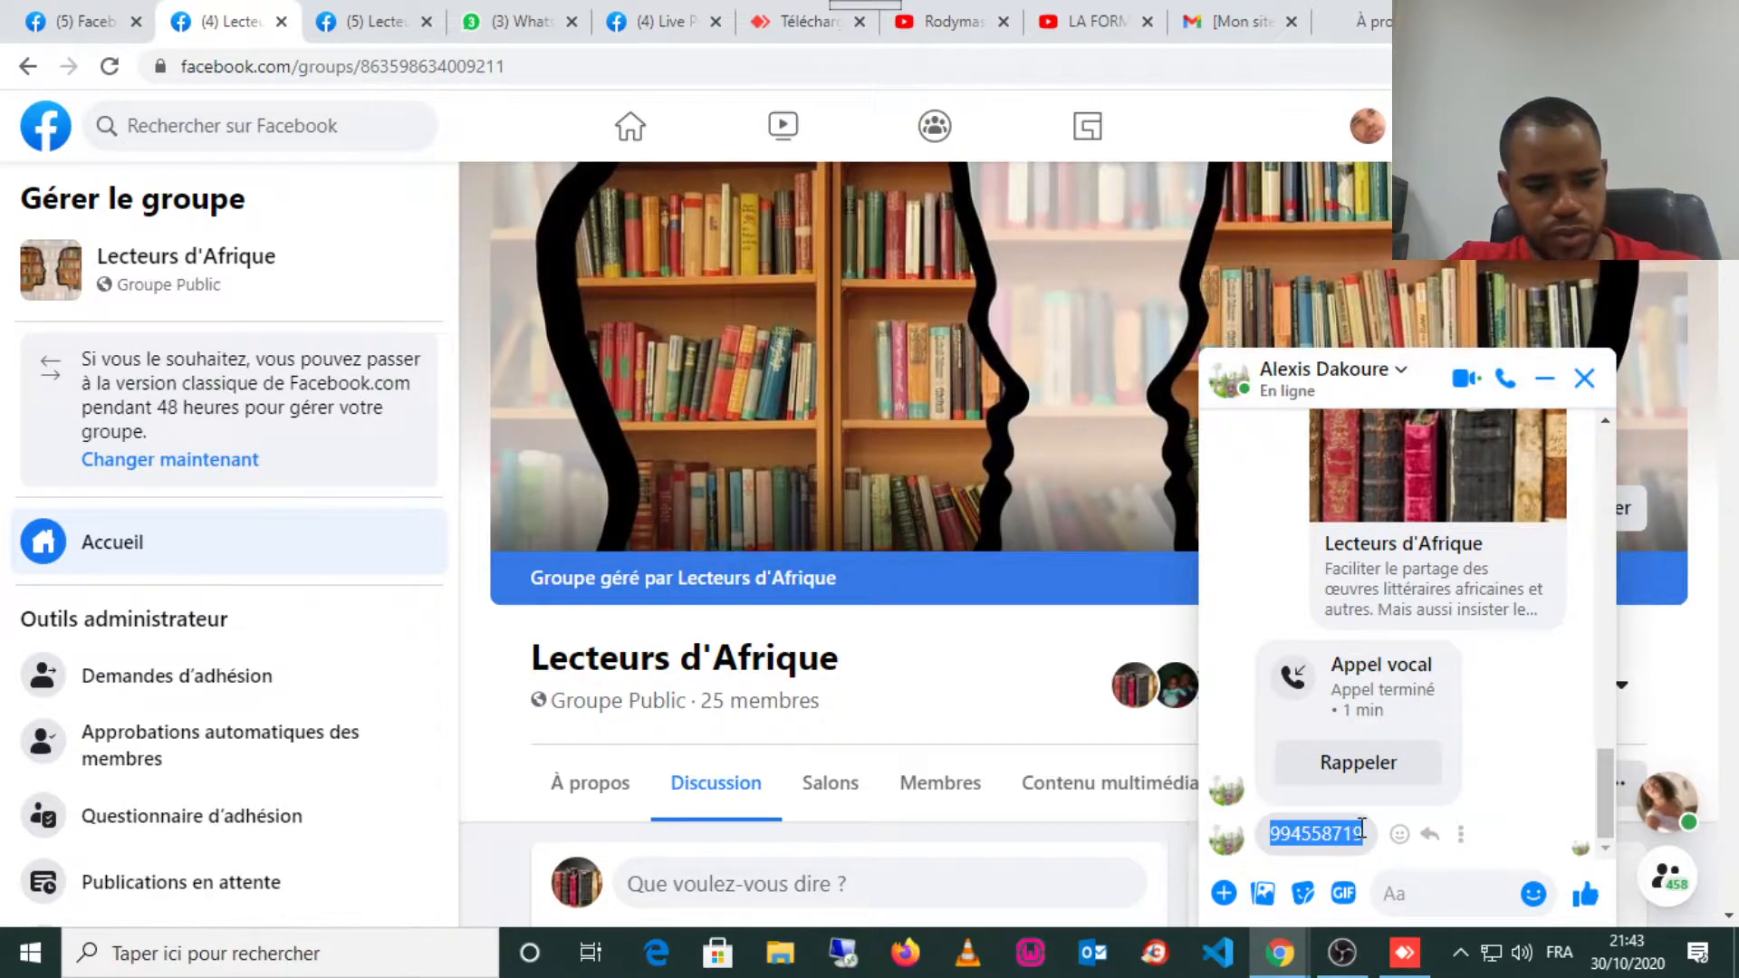
{"action": "left_click", "coordinate": [1546, 378]}
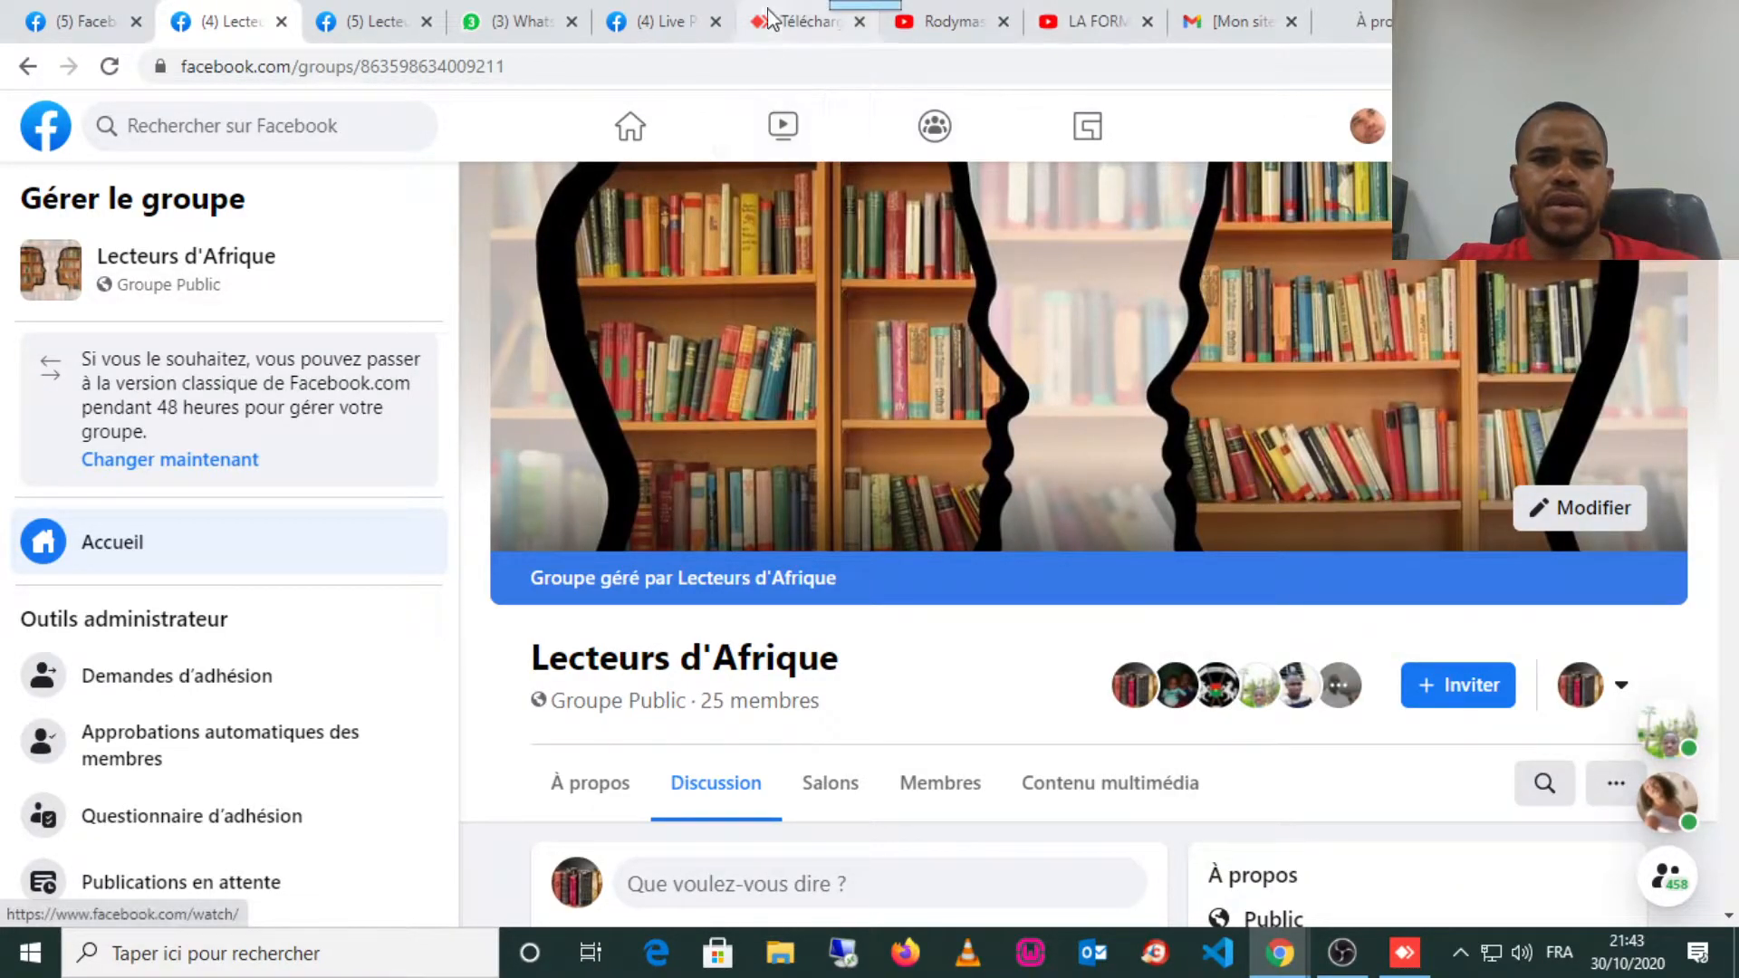
Switch to the AnyDesk application and check the streaming and recording status in OBS before returning to it.
{"action": "left_click", "coordinate": [802, 21]}
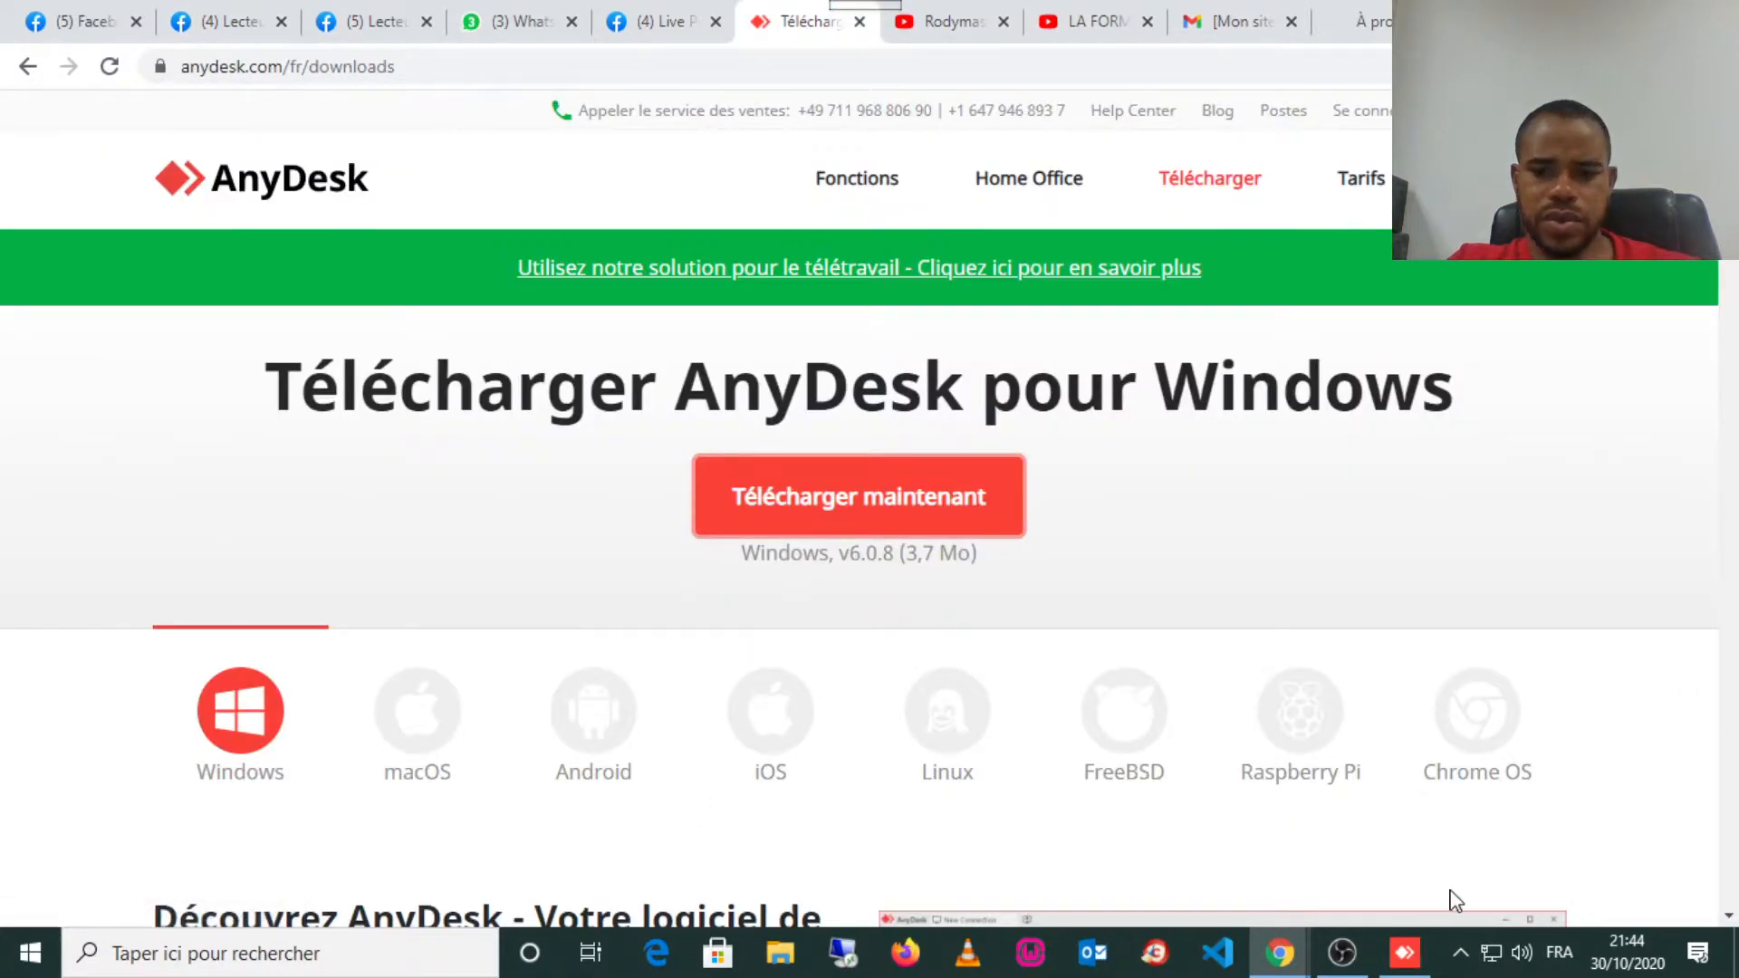
{"action": "left_click", "coordinate": [1405, 953]}
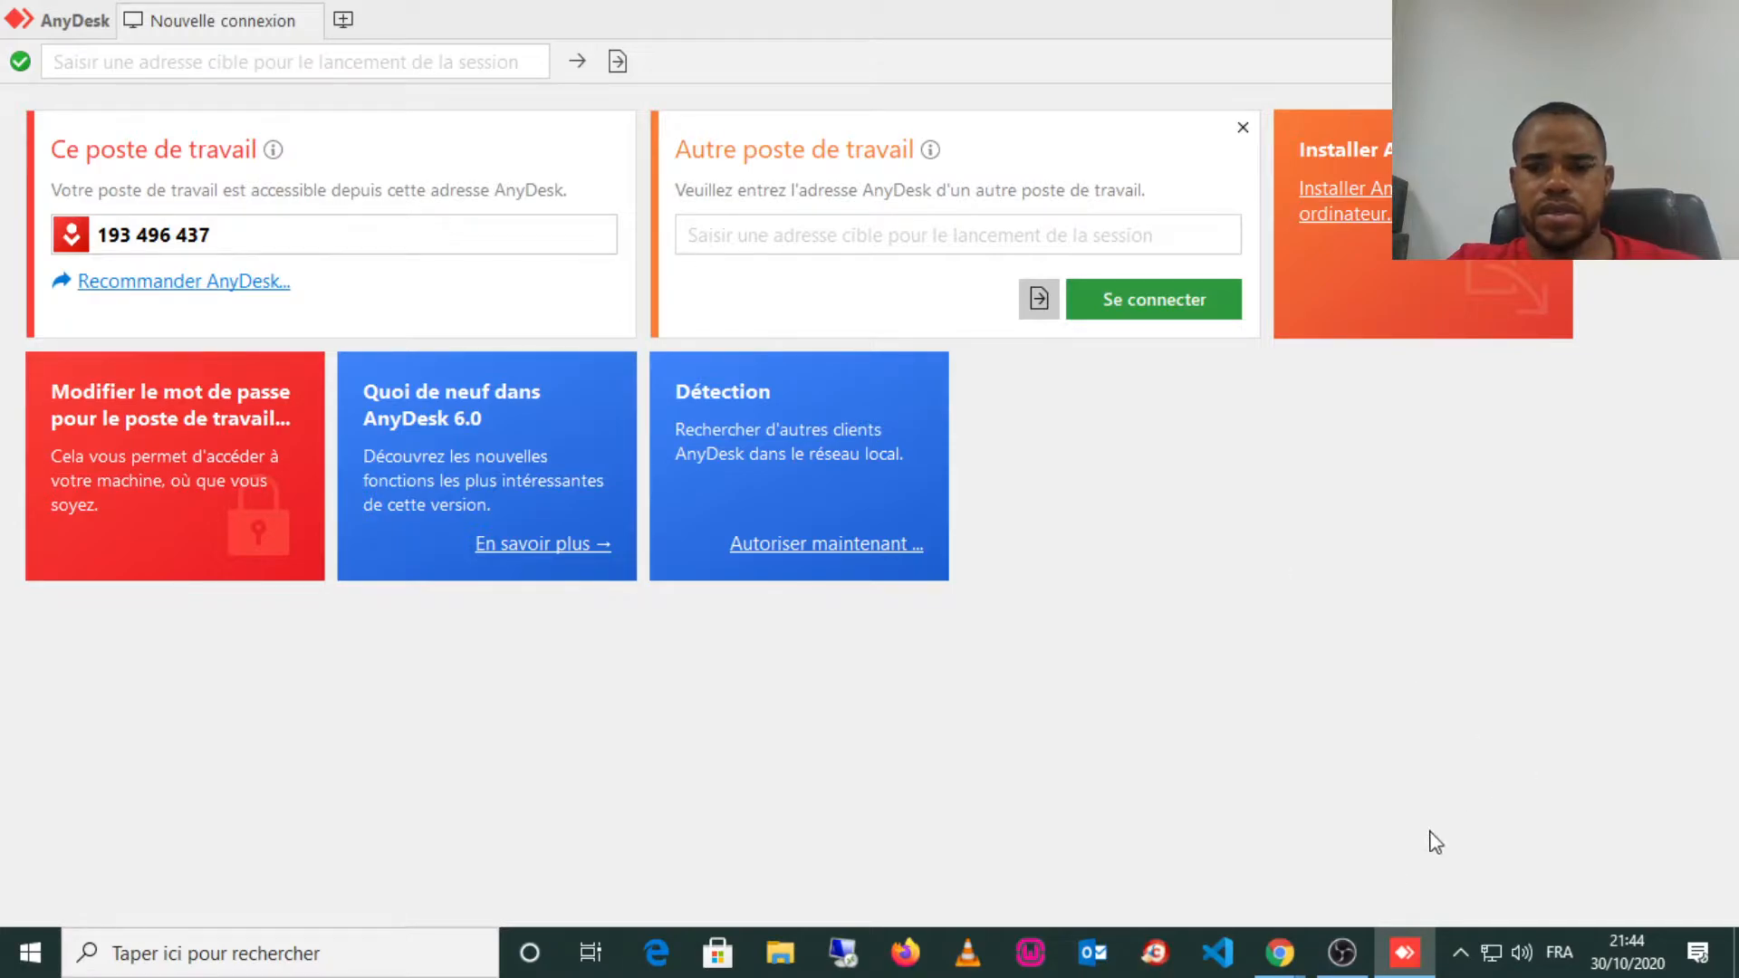
{"action": "left_click", "coordinate": [1344, 953]}
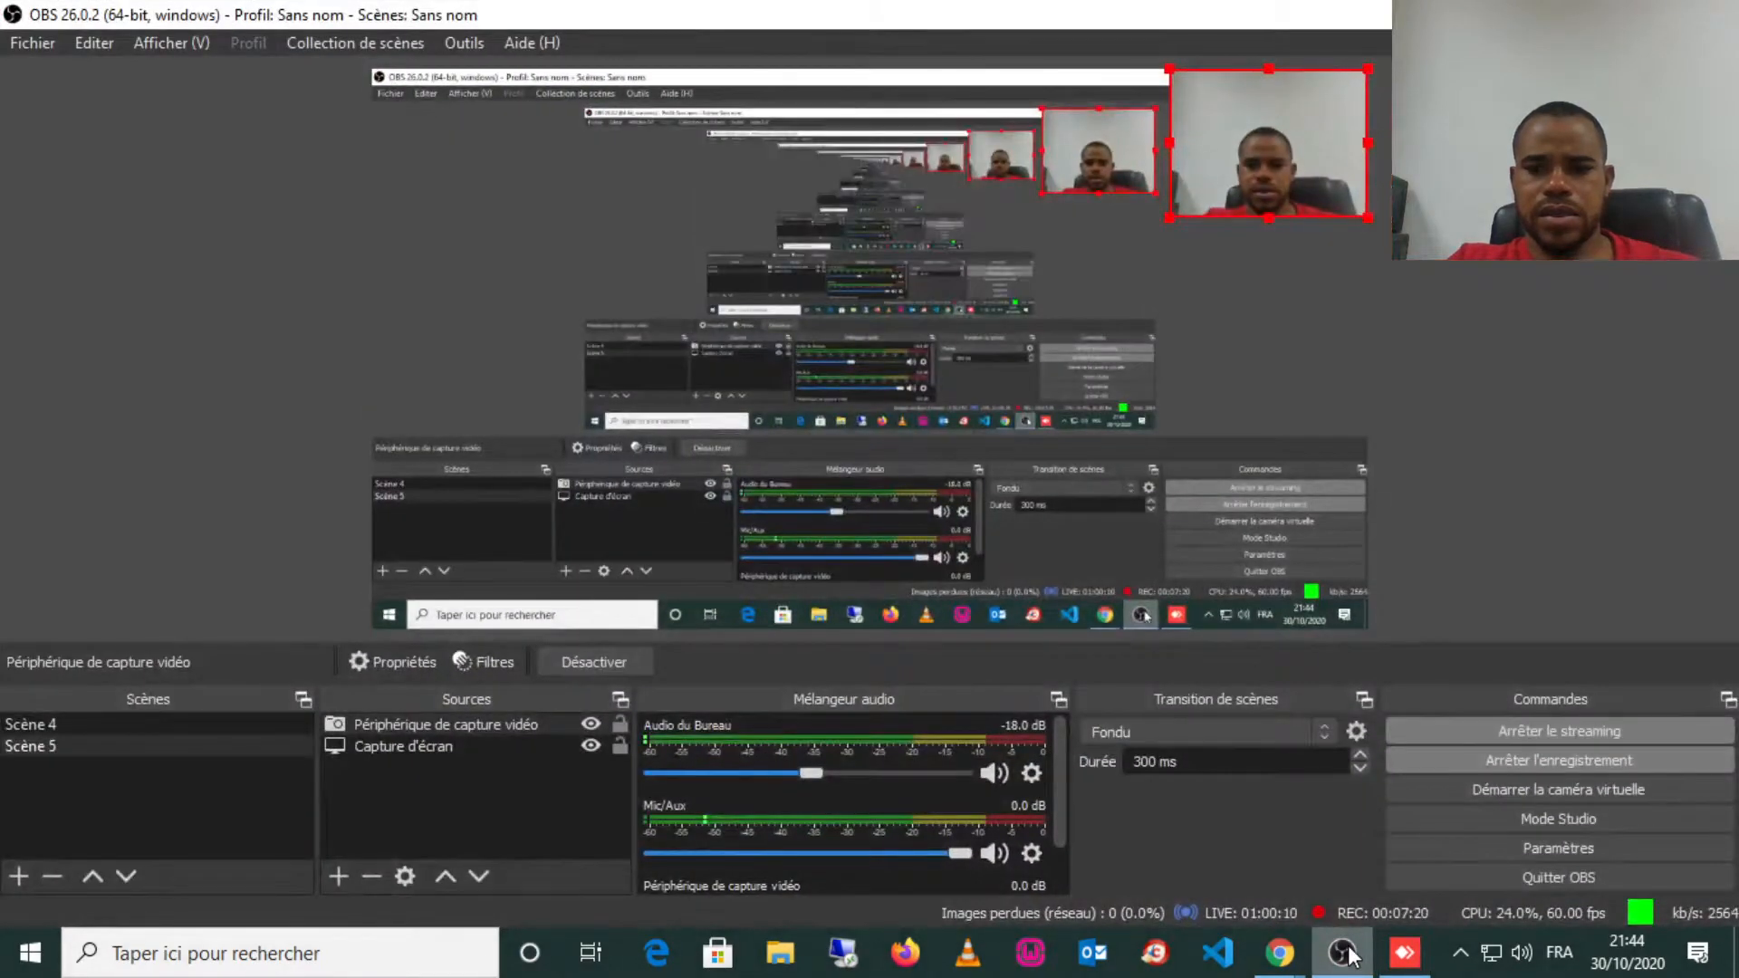
{"action": "left_click", "coordinate": [1594, 15]}
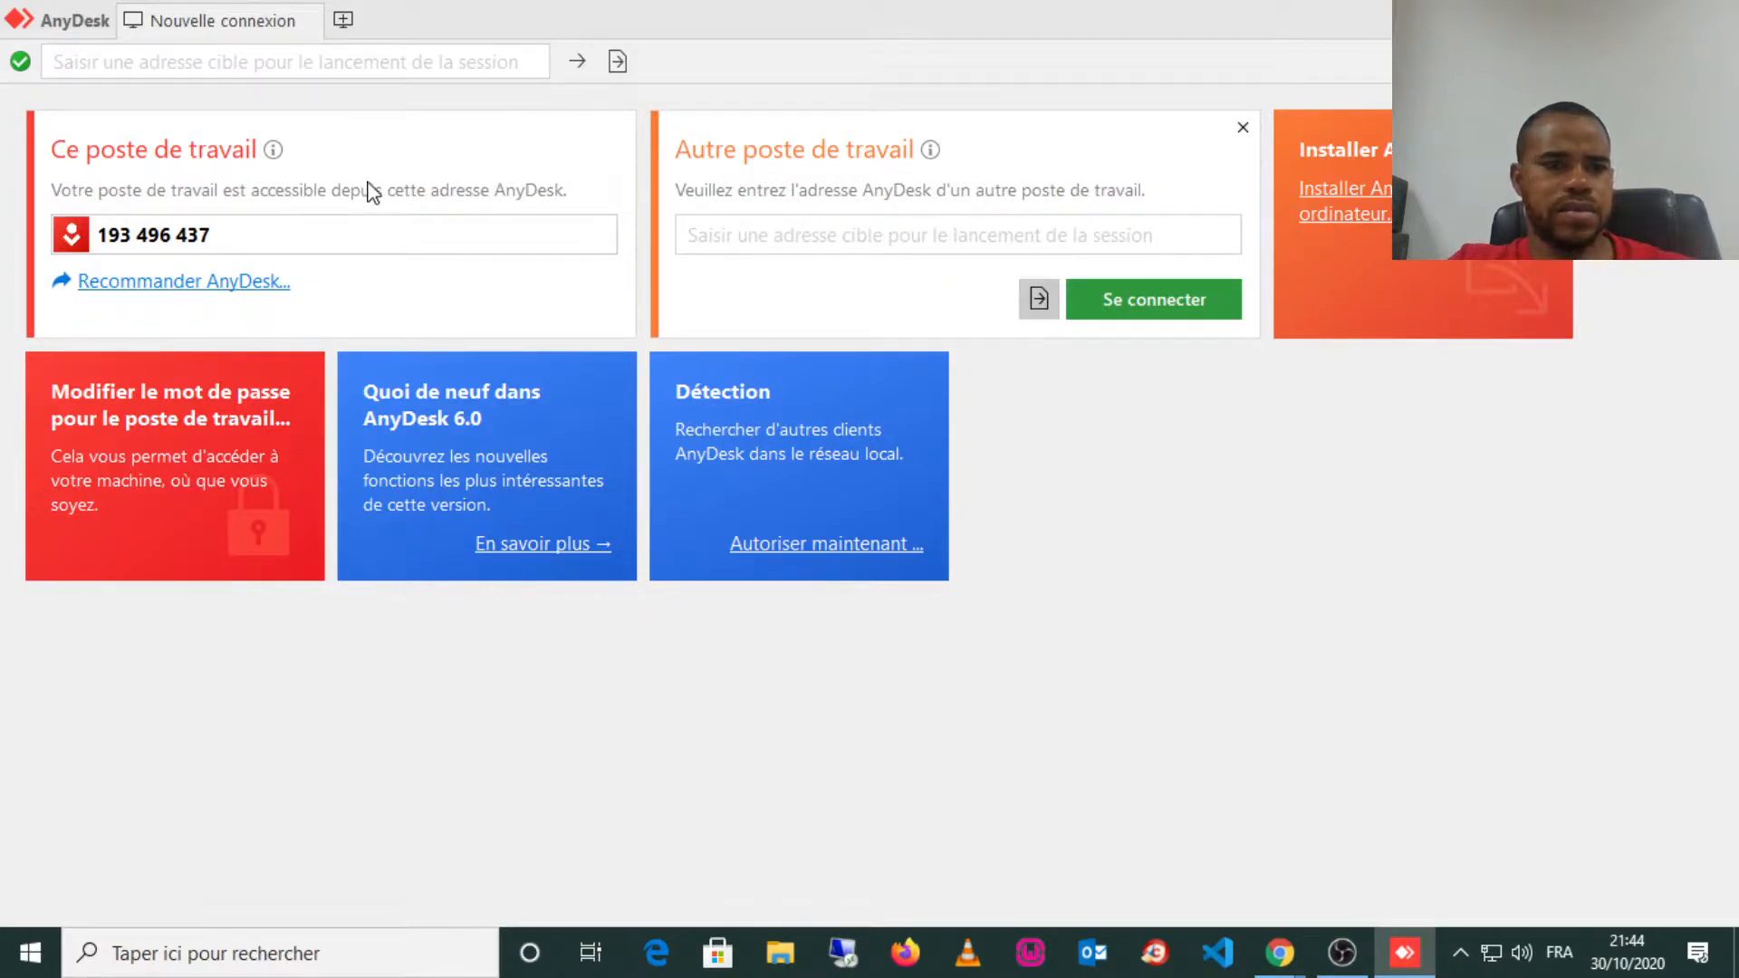
{"action": "left_click", "coordinate": [228, 239]}
{"action": "left_click_drag", "start_coordinate": [231, 237], "coordinate": [60, 238]}
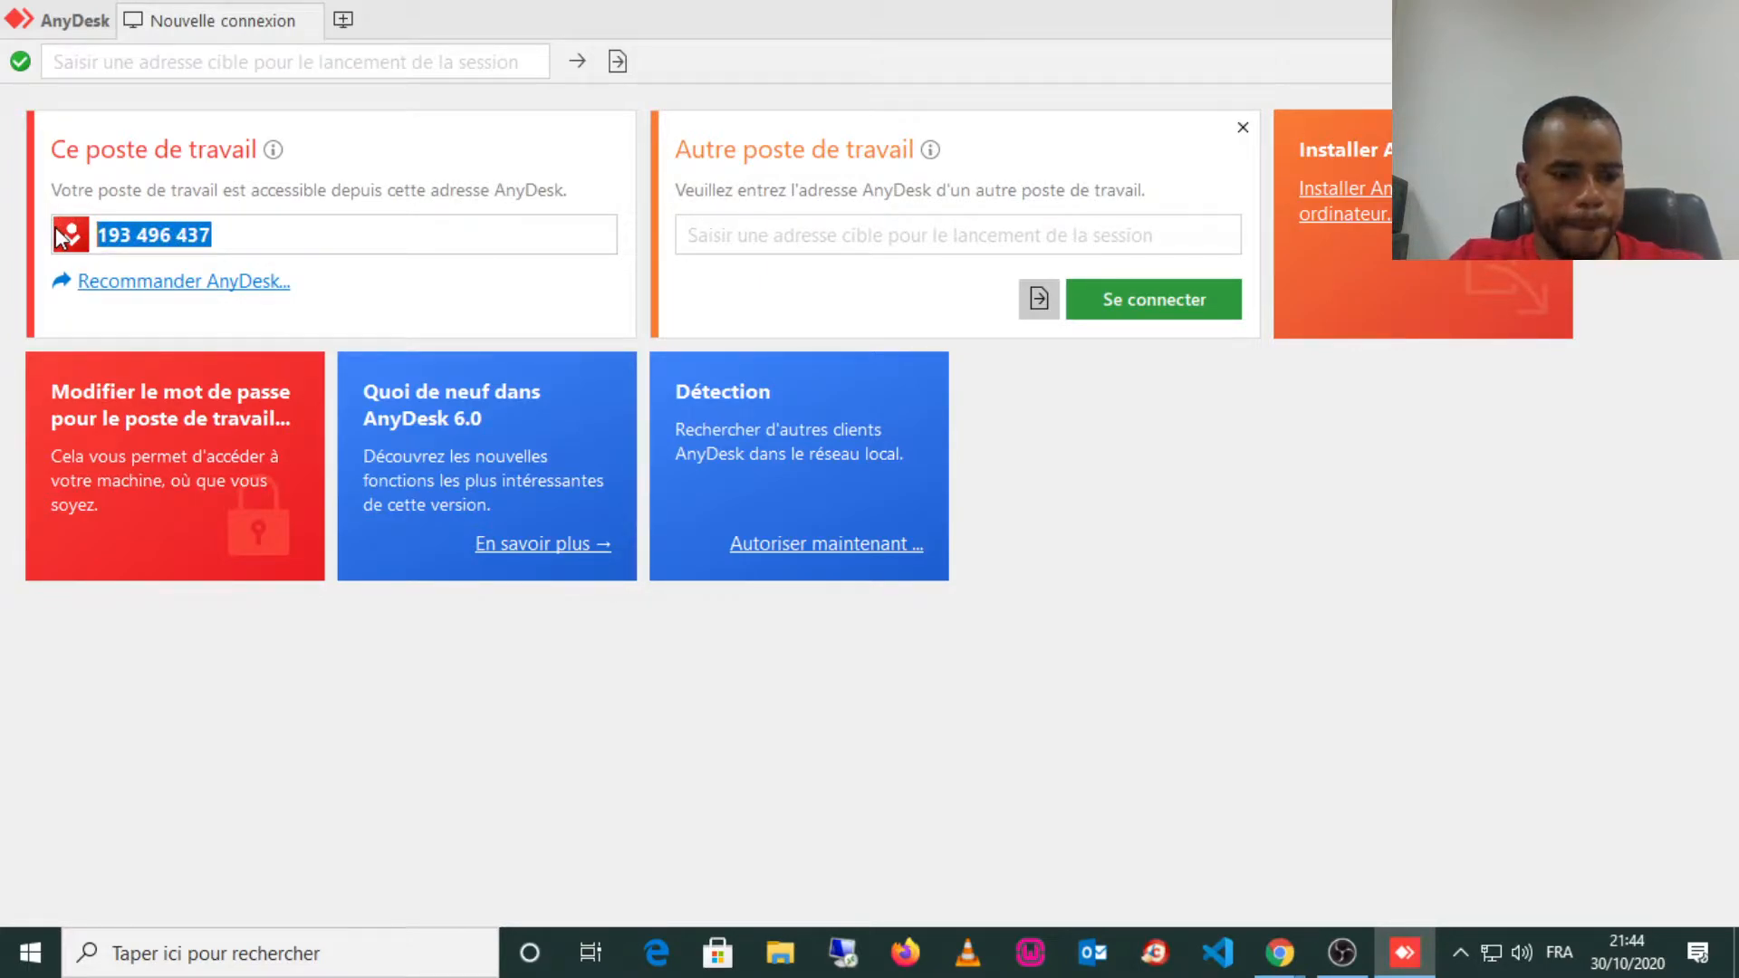
{"action": "left_click", "coordinate": [301, 227]}
{"action": "key", "text": "ctrl+a"}
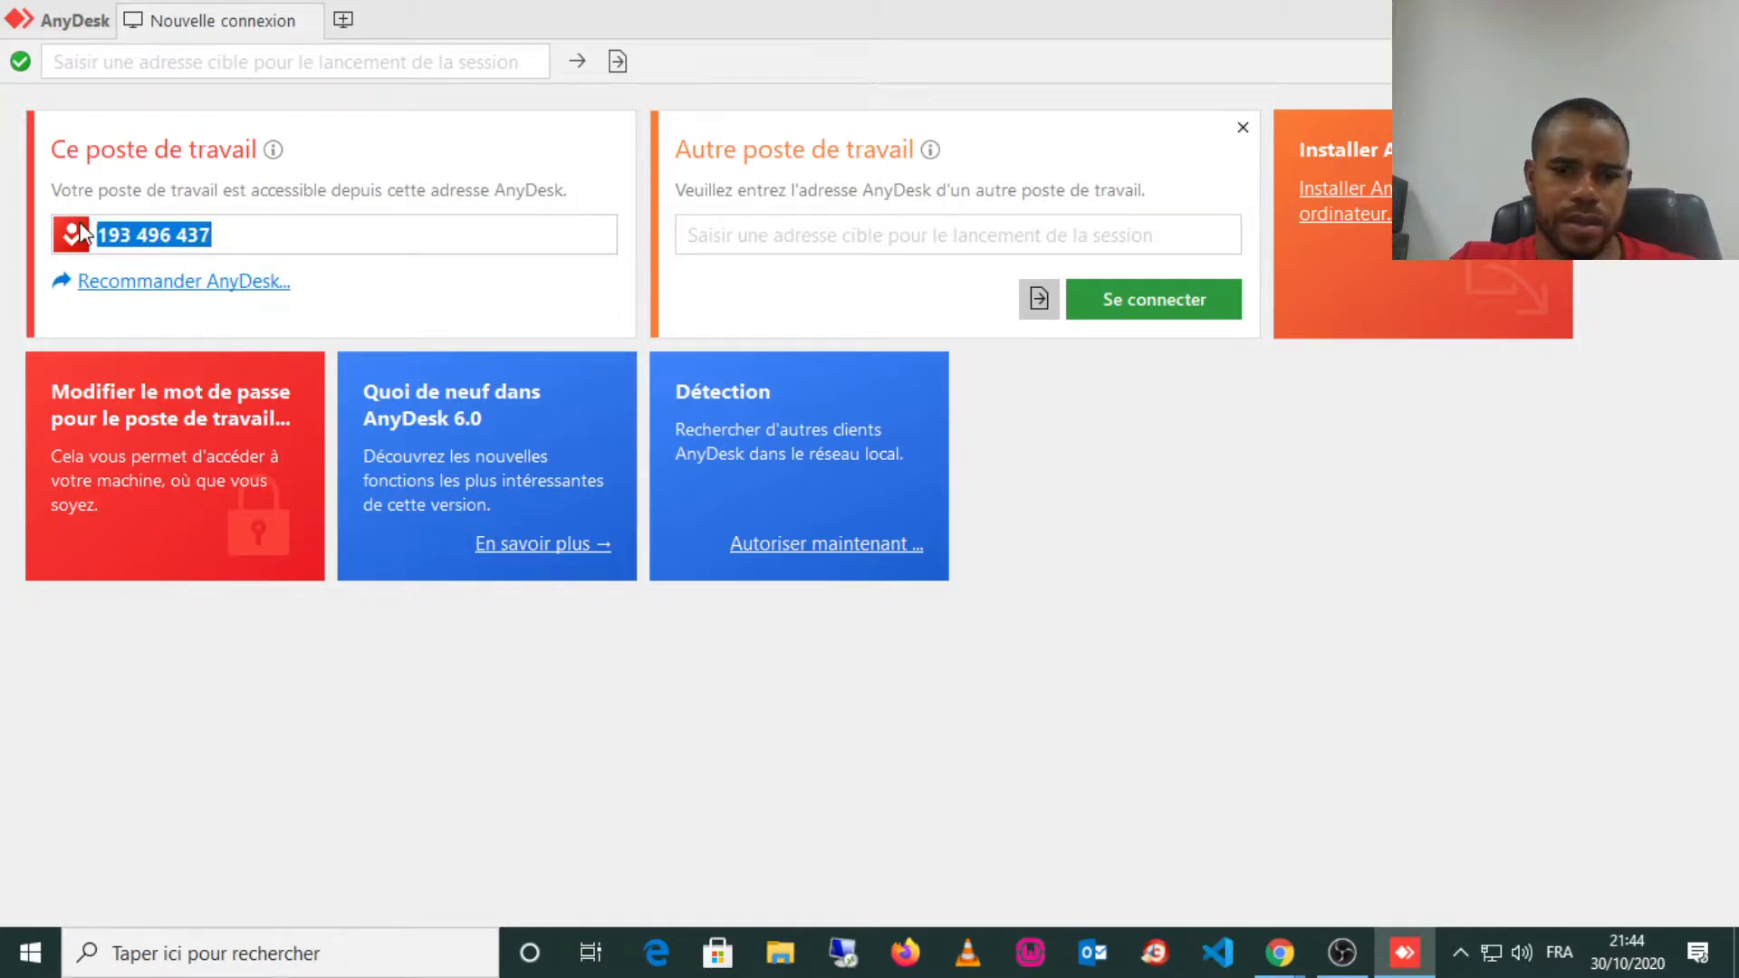
Connect to the caller's computer with the copied AnyDesk address and minimize the AnyDesk session window on the remote desktop.
{"action": "left_click", "coordinate": [788, 237]}
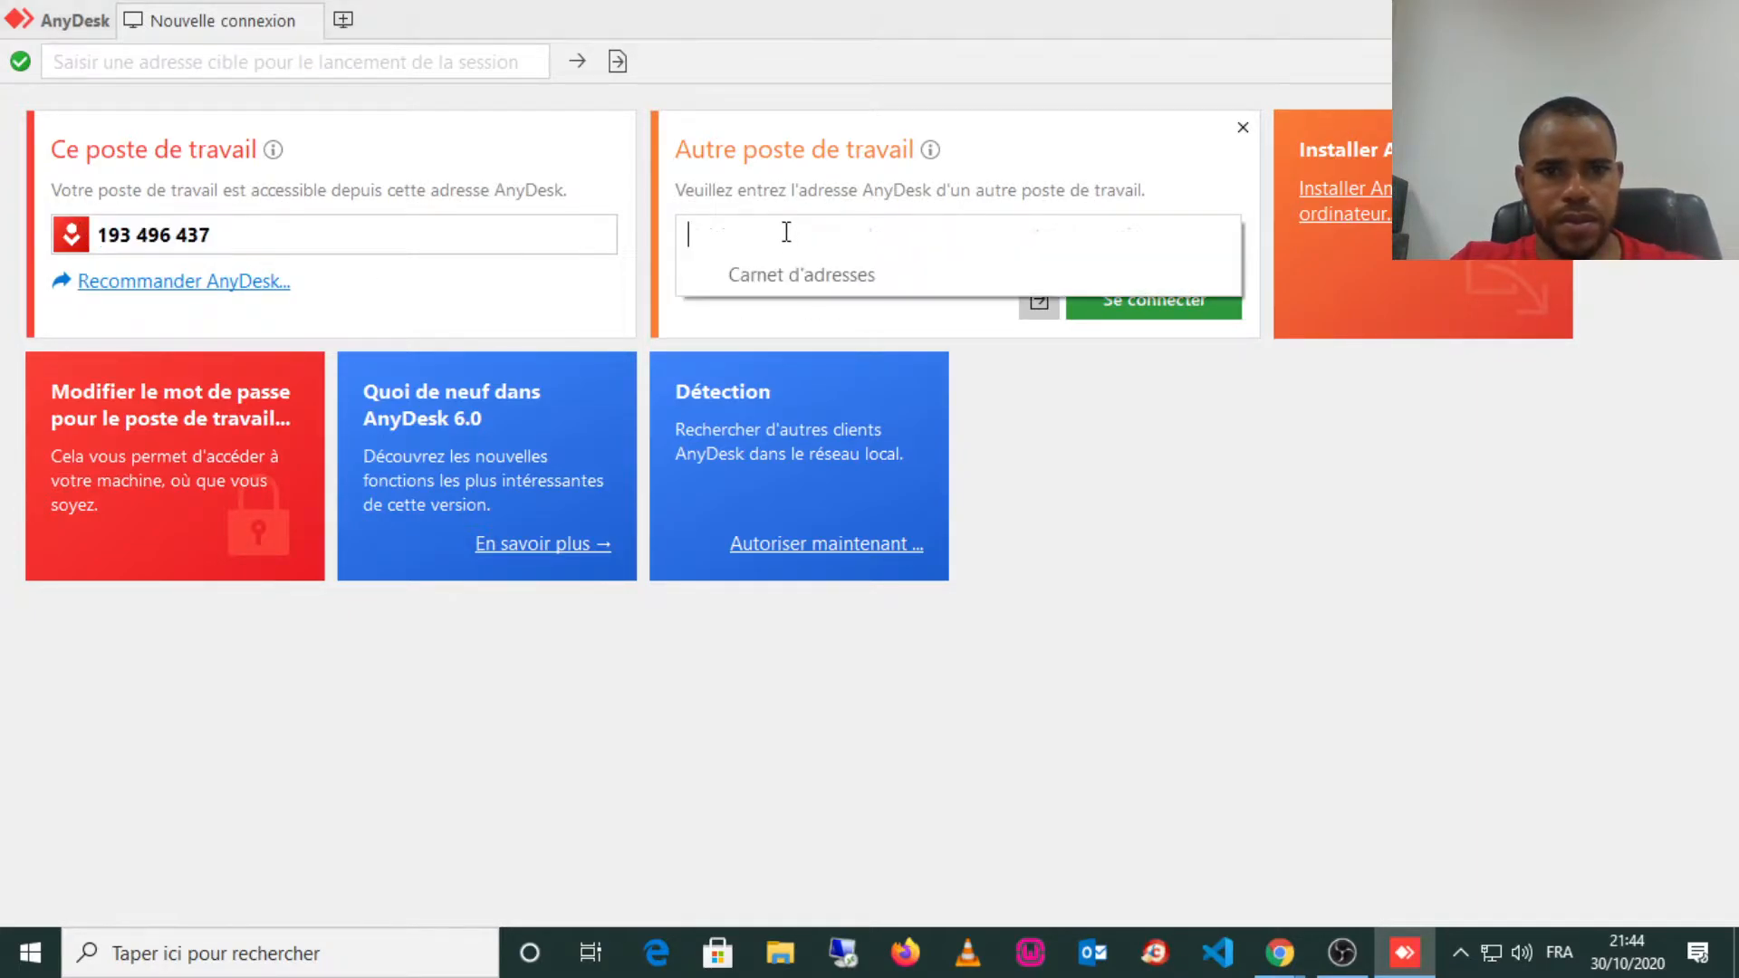
{"action": "key", "text": "ctrl+v"}
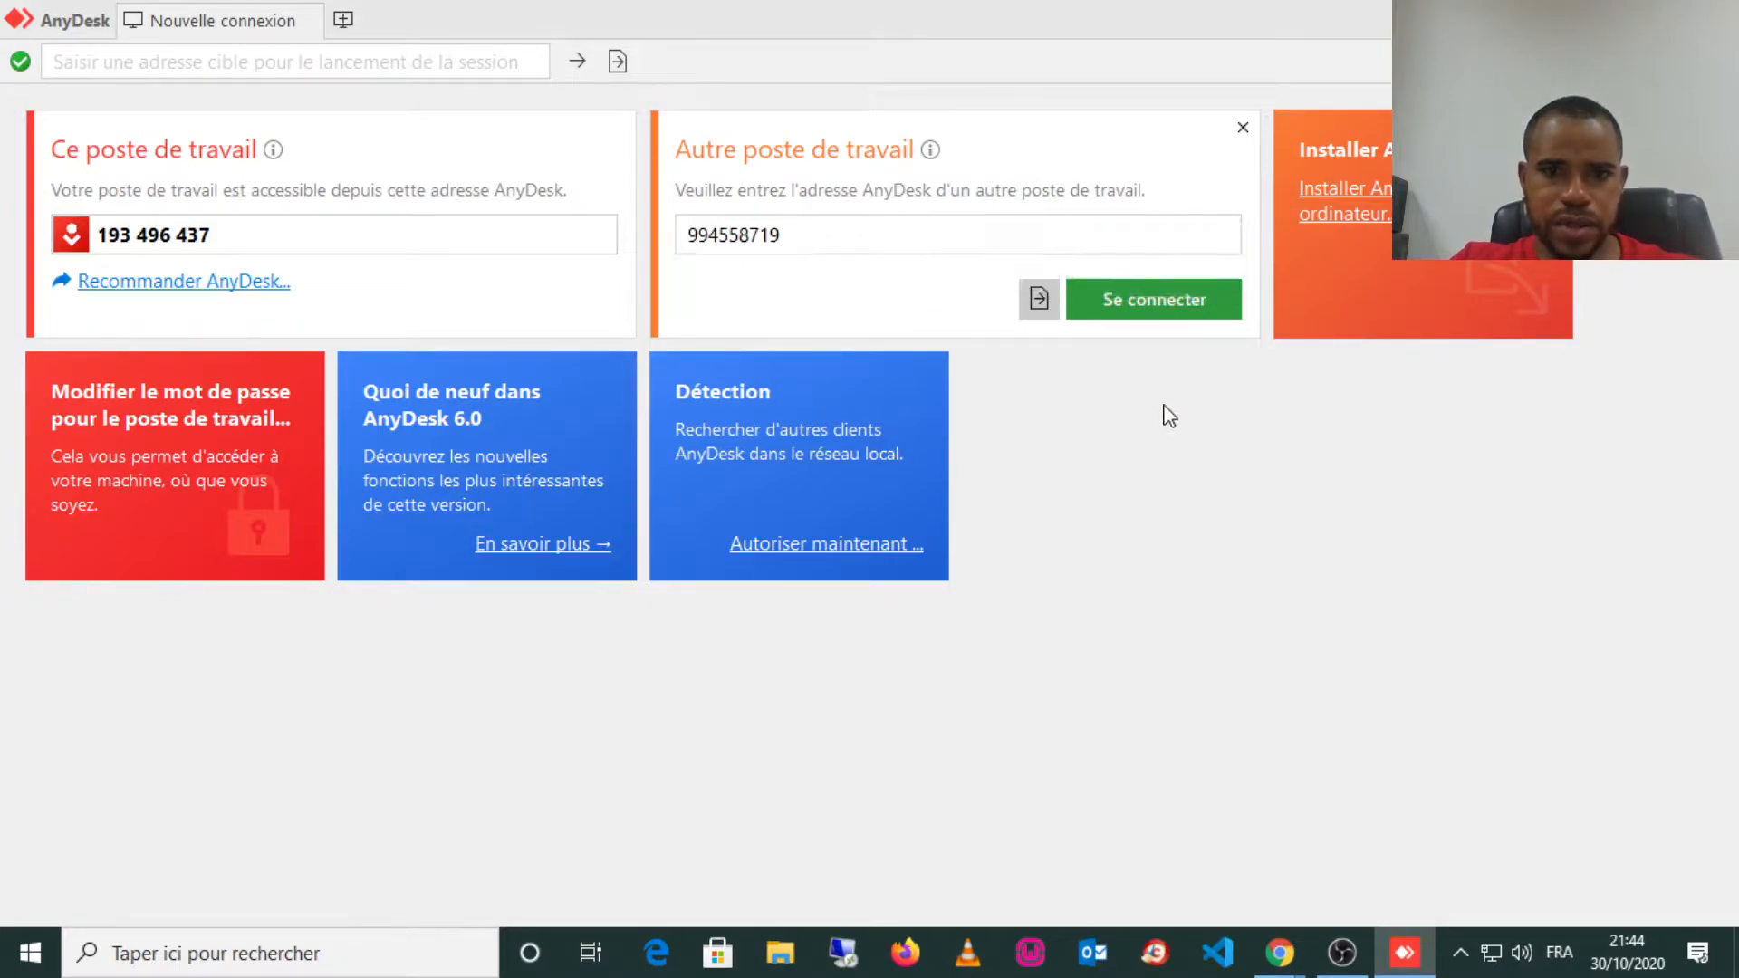
{"action": "left_click", "coordinate": [1139, 307]}
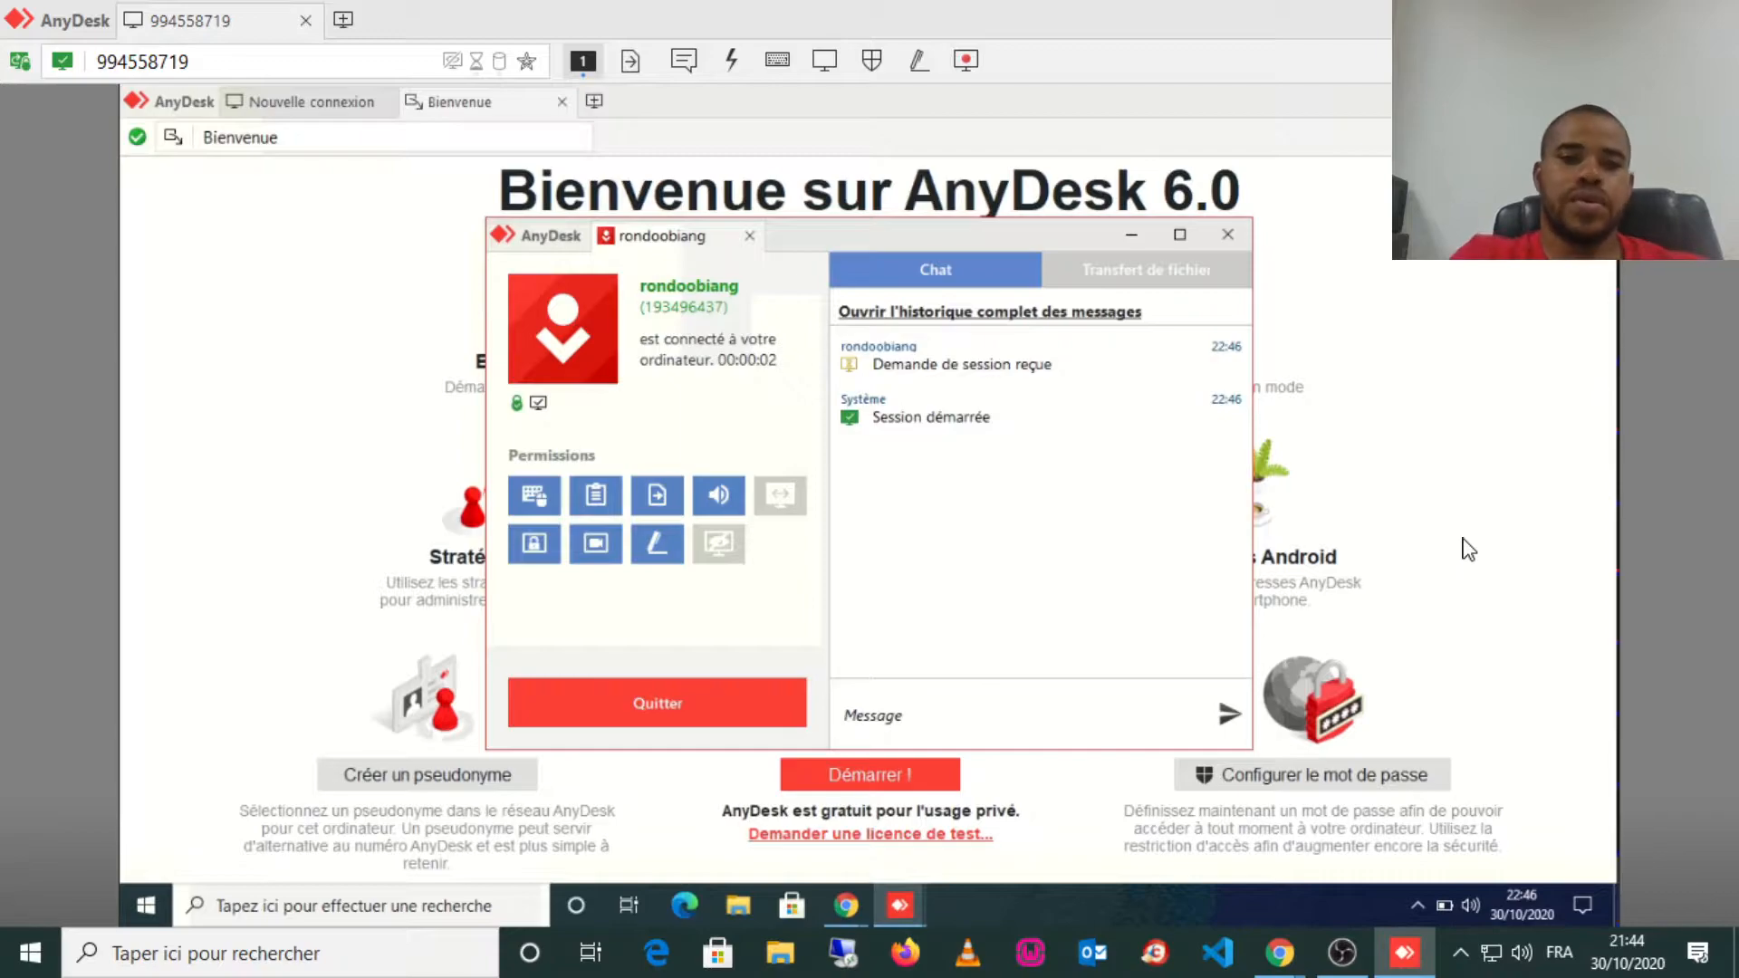
{"action": "left_click", "coordinate": [1135, 241]}
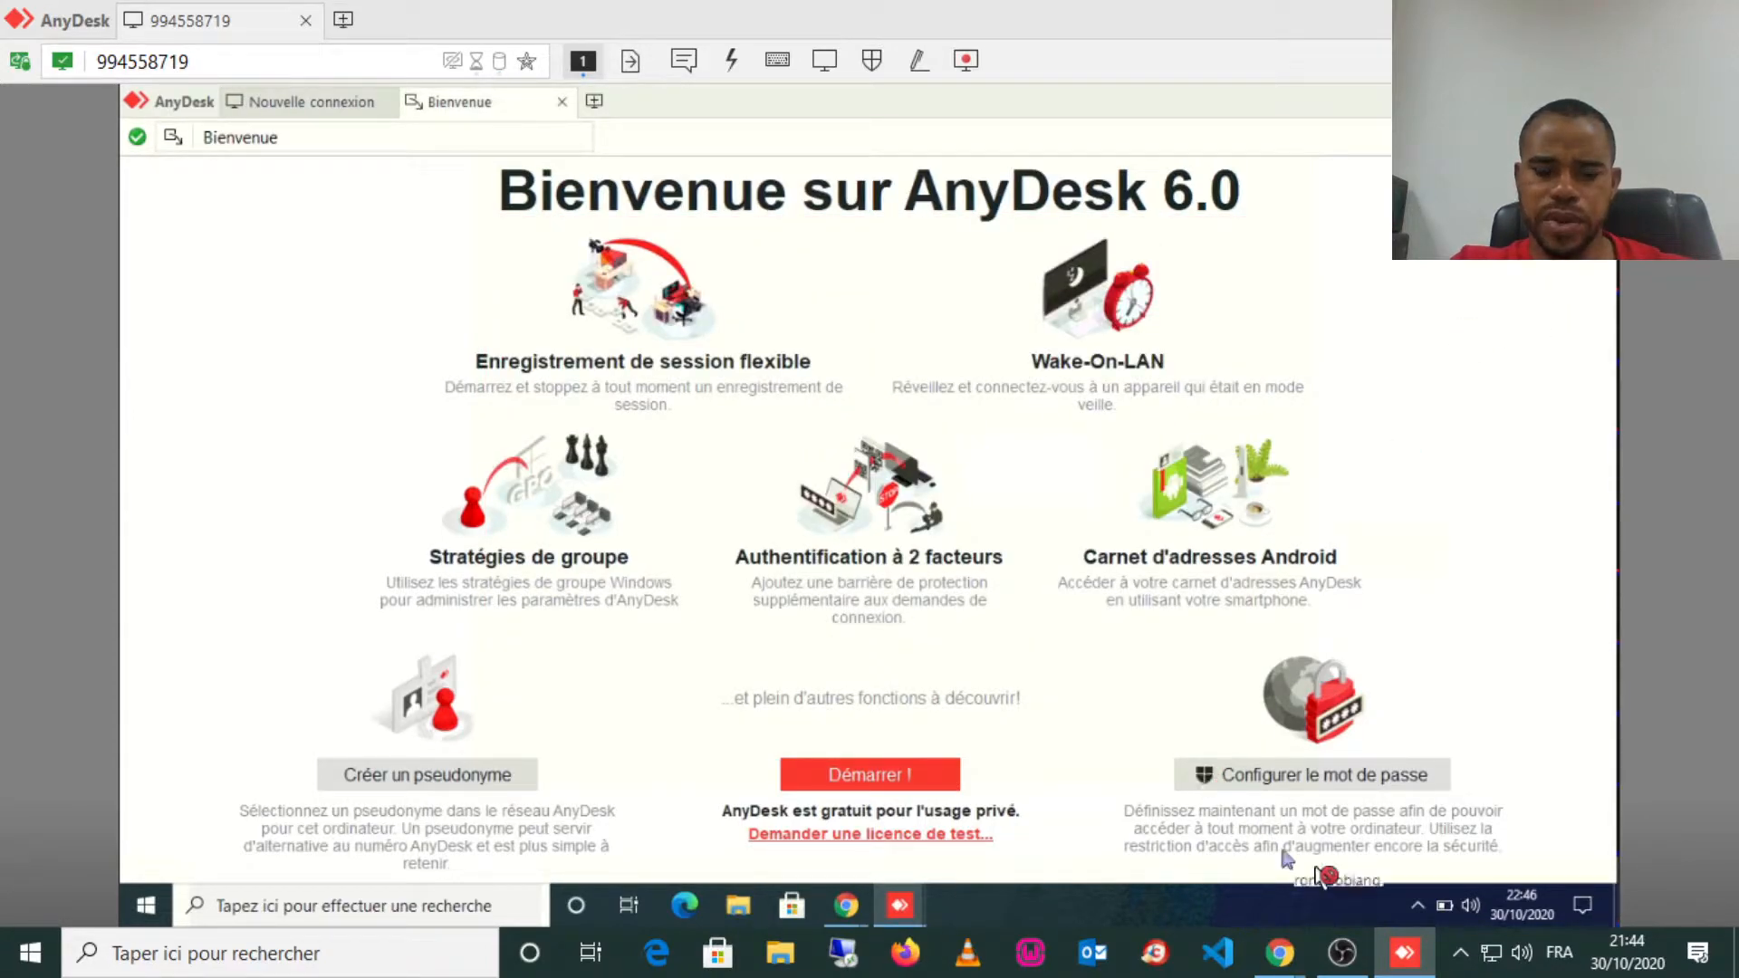
Switch to the Chrome browser and bring up the Messenger call window.
{"action": "mouse_move", "coordinate": [1279, 953]}
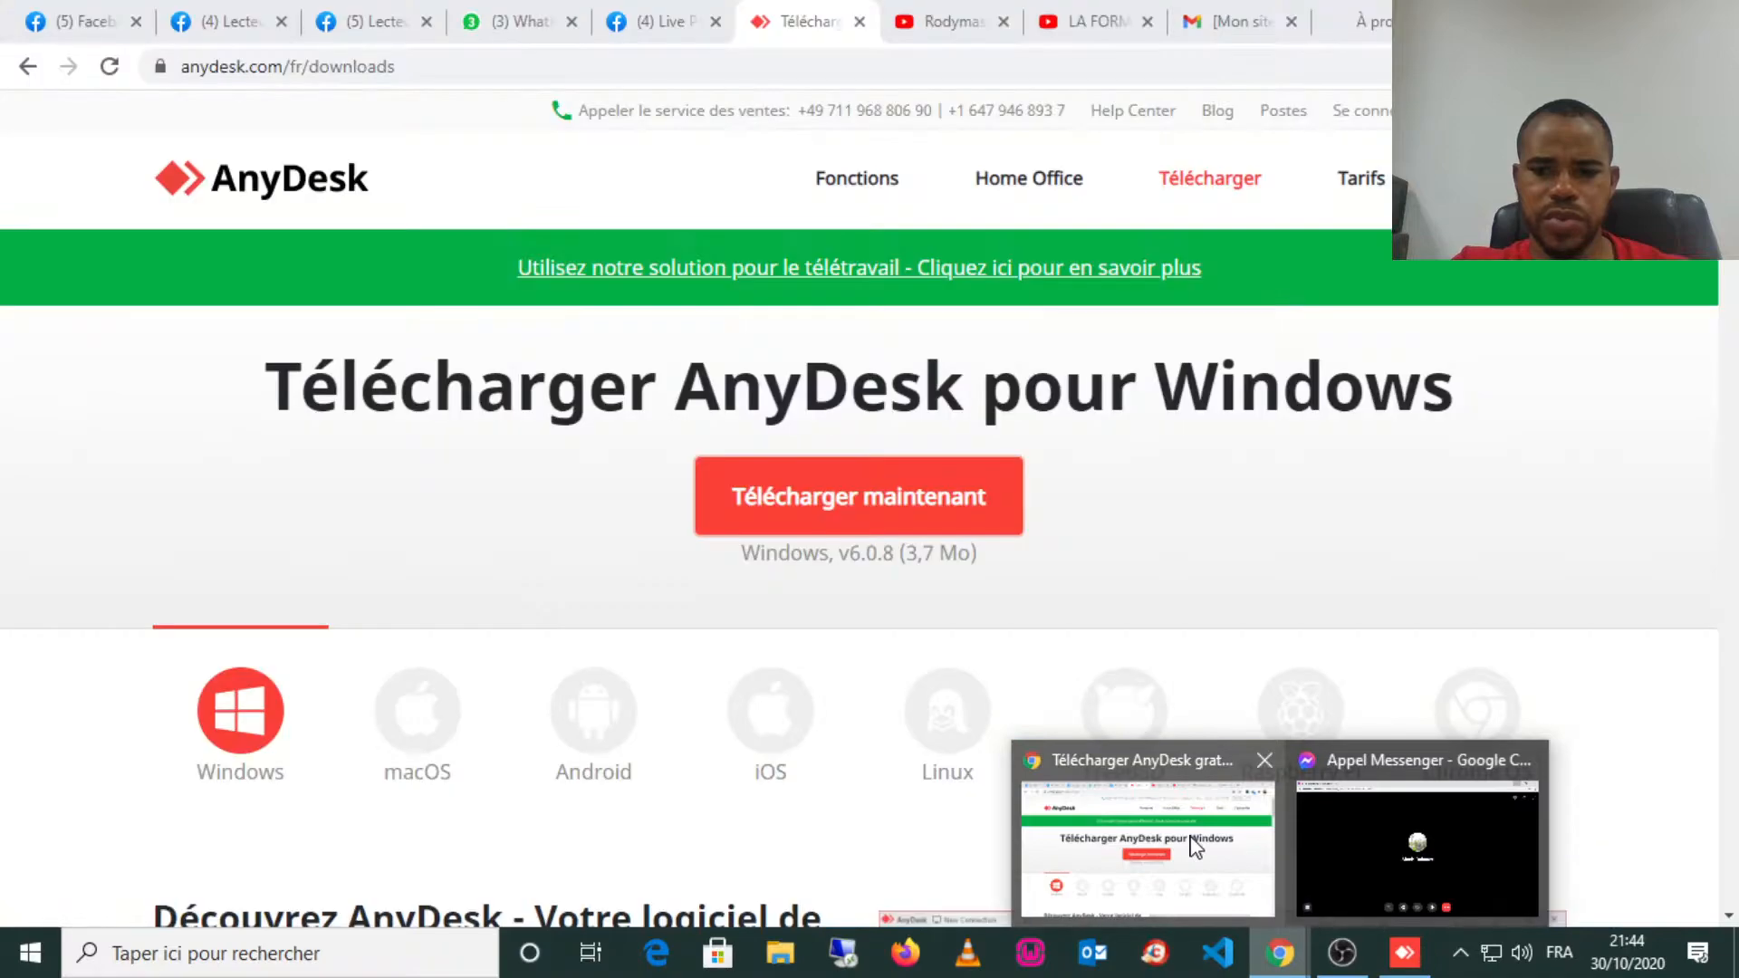
{"action": "left_click", "coordinate": [1194, 845]}
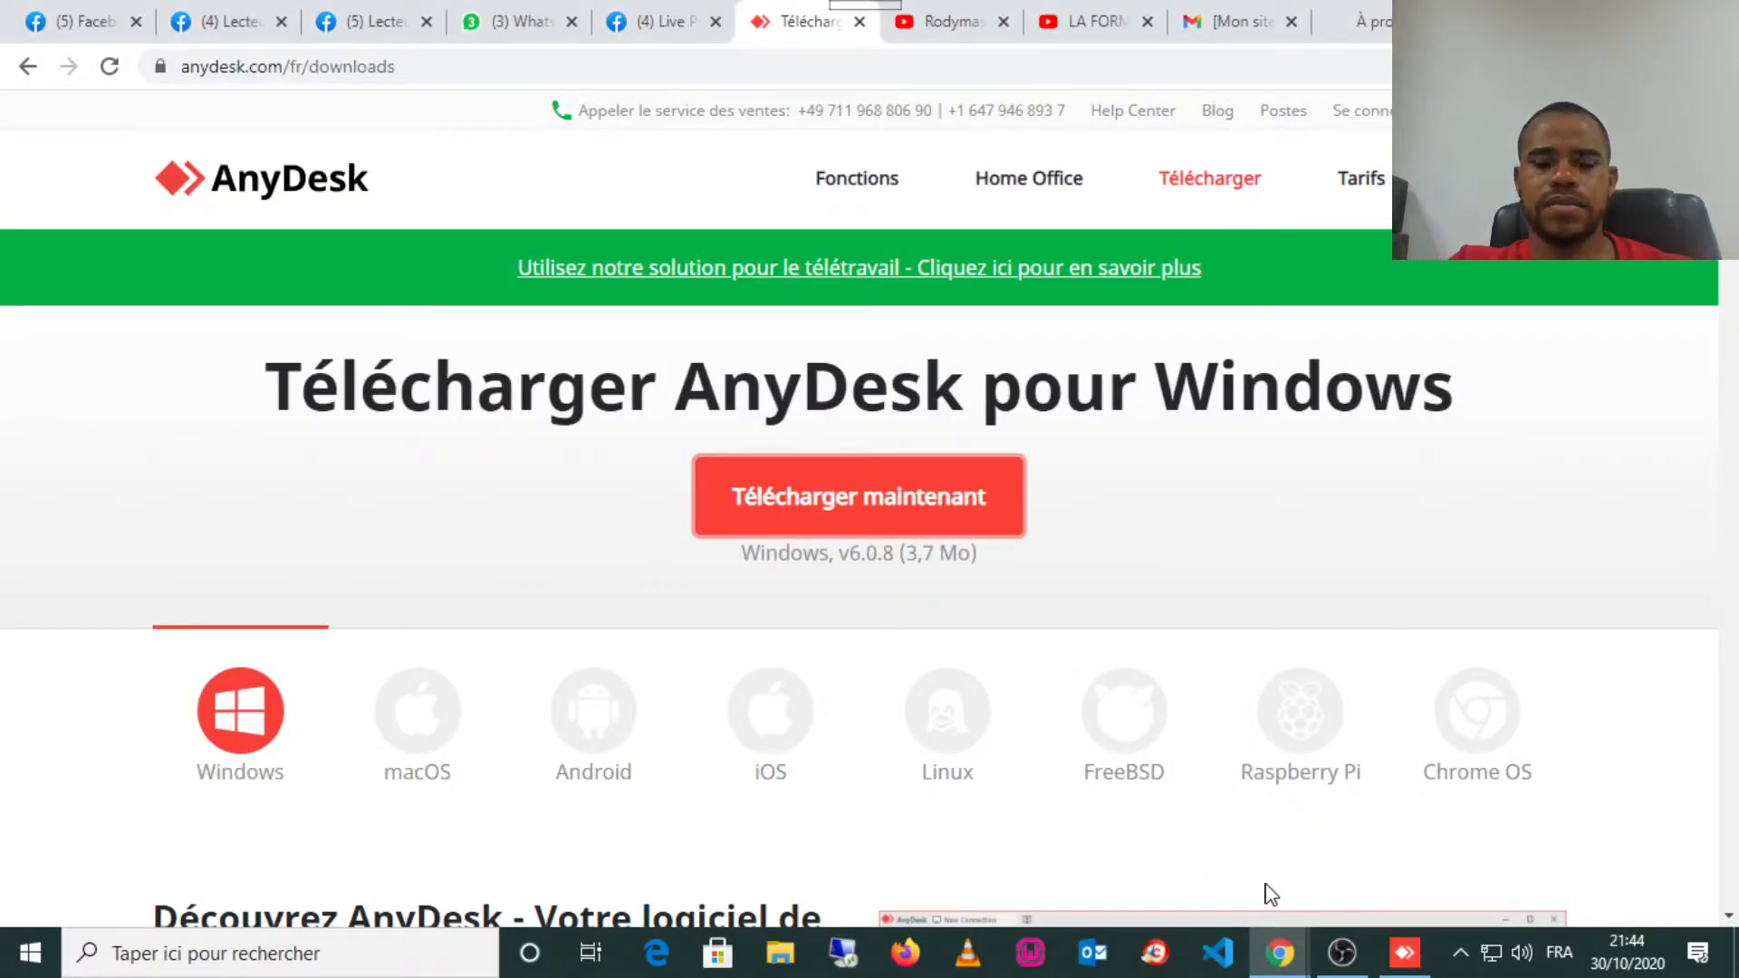
{"action": "mouse_move", "coordinate": [1279, 953]}
{"action": "left_click", "coordinate": [1379, 856]}
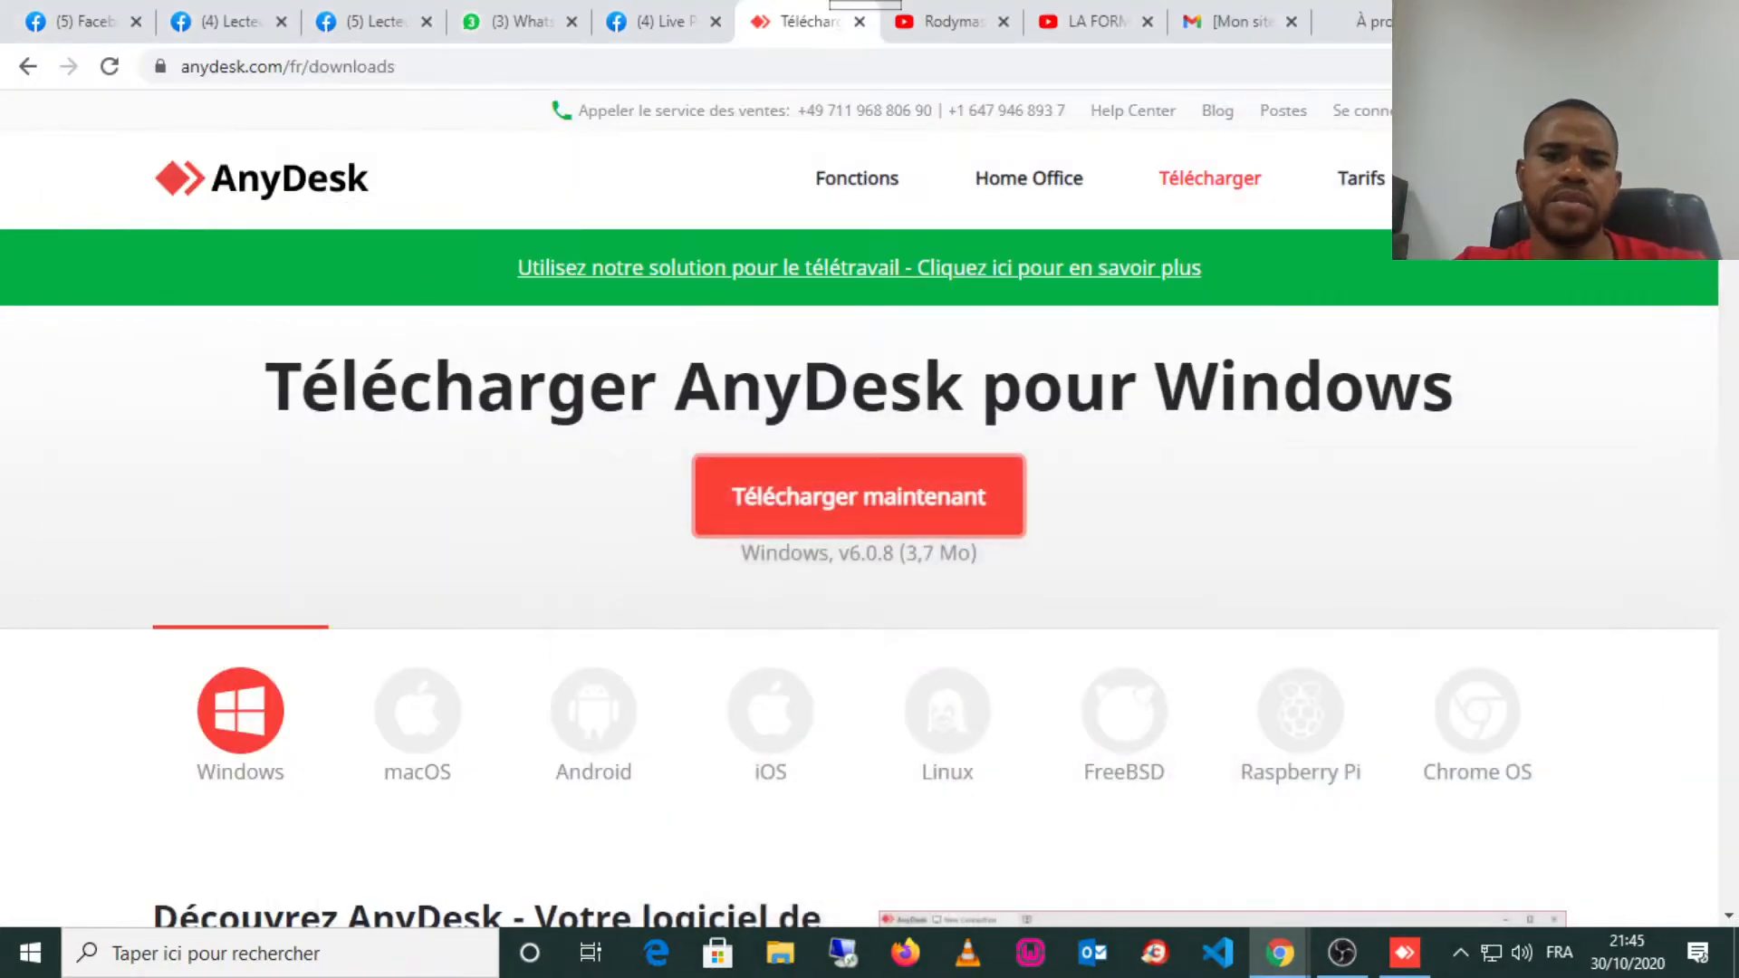
Close the two YouTube tabs and the Gmail, WordPress about page and WhatsApp tabs in Chrome.
{"action": "left_click", "coordinate": [992, 22]}
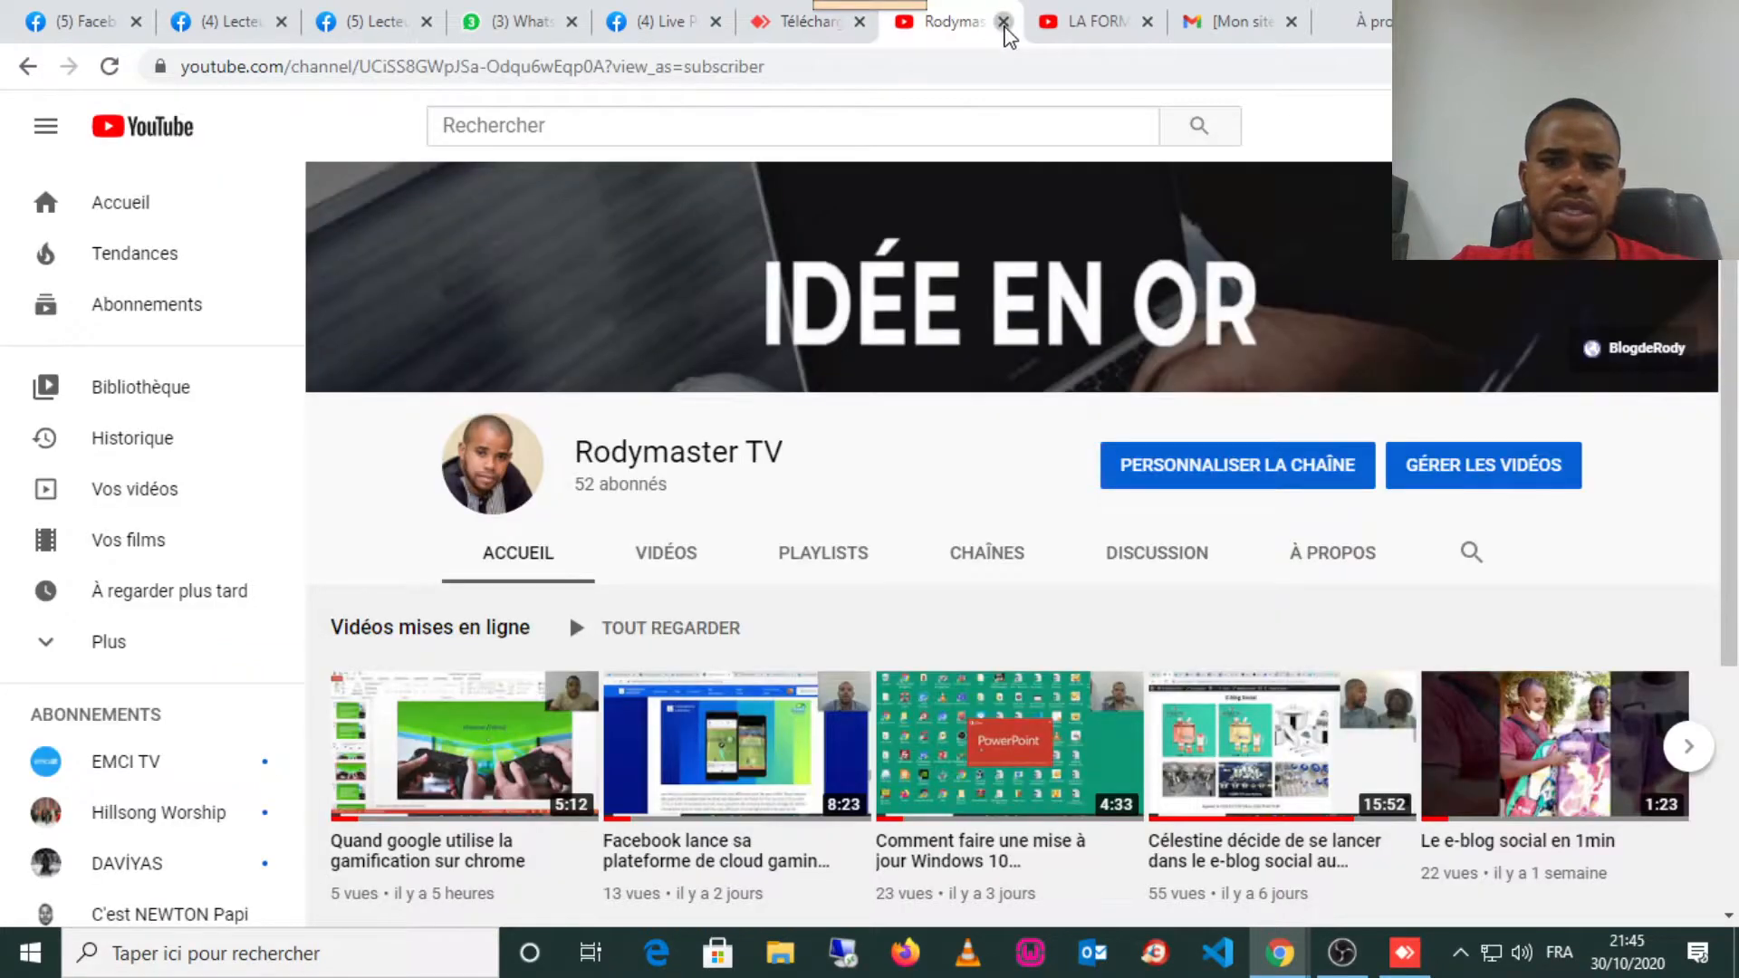
{"action": "left_click", "coordinate": [1003, 21]}
{"action": "left_click", "coordinate": [1004, 22]}
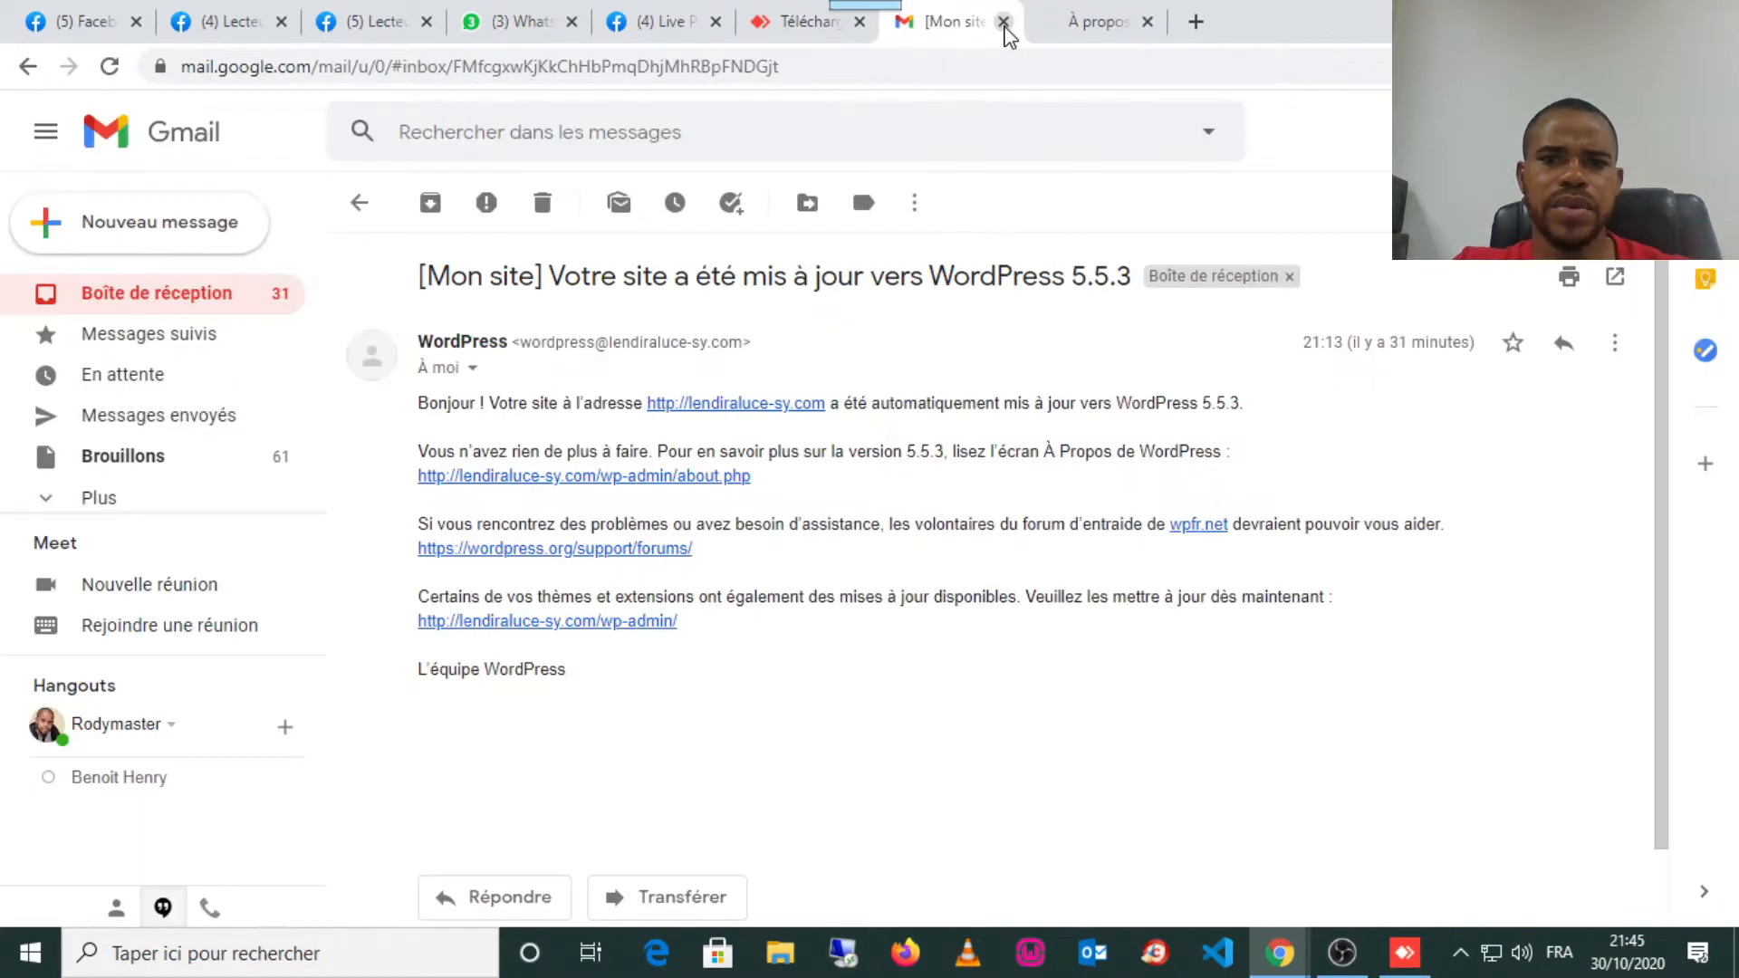
{"action": "left_click", "coordinate": [1003, 21]}
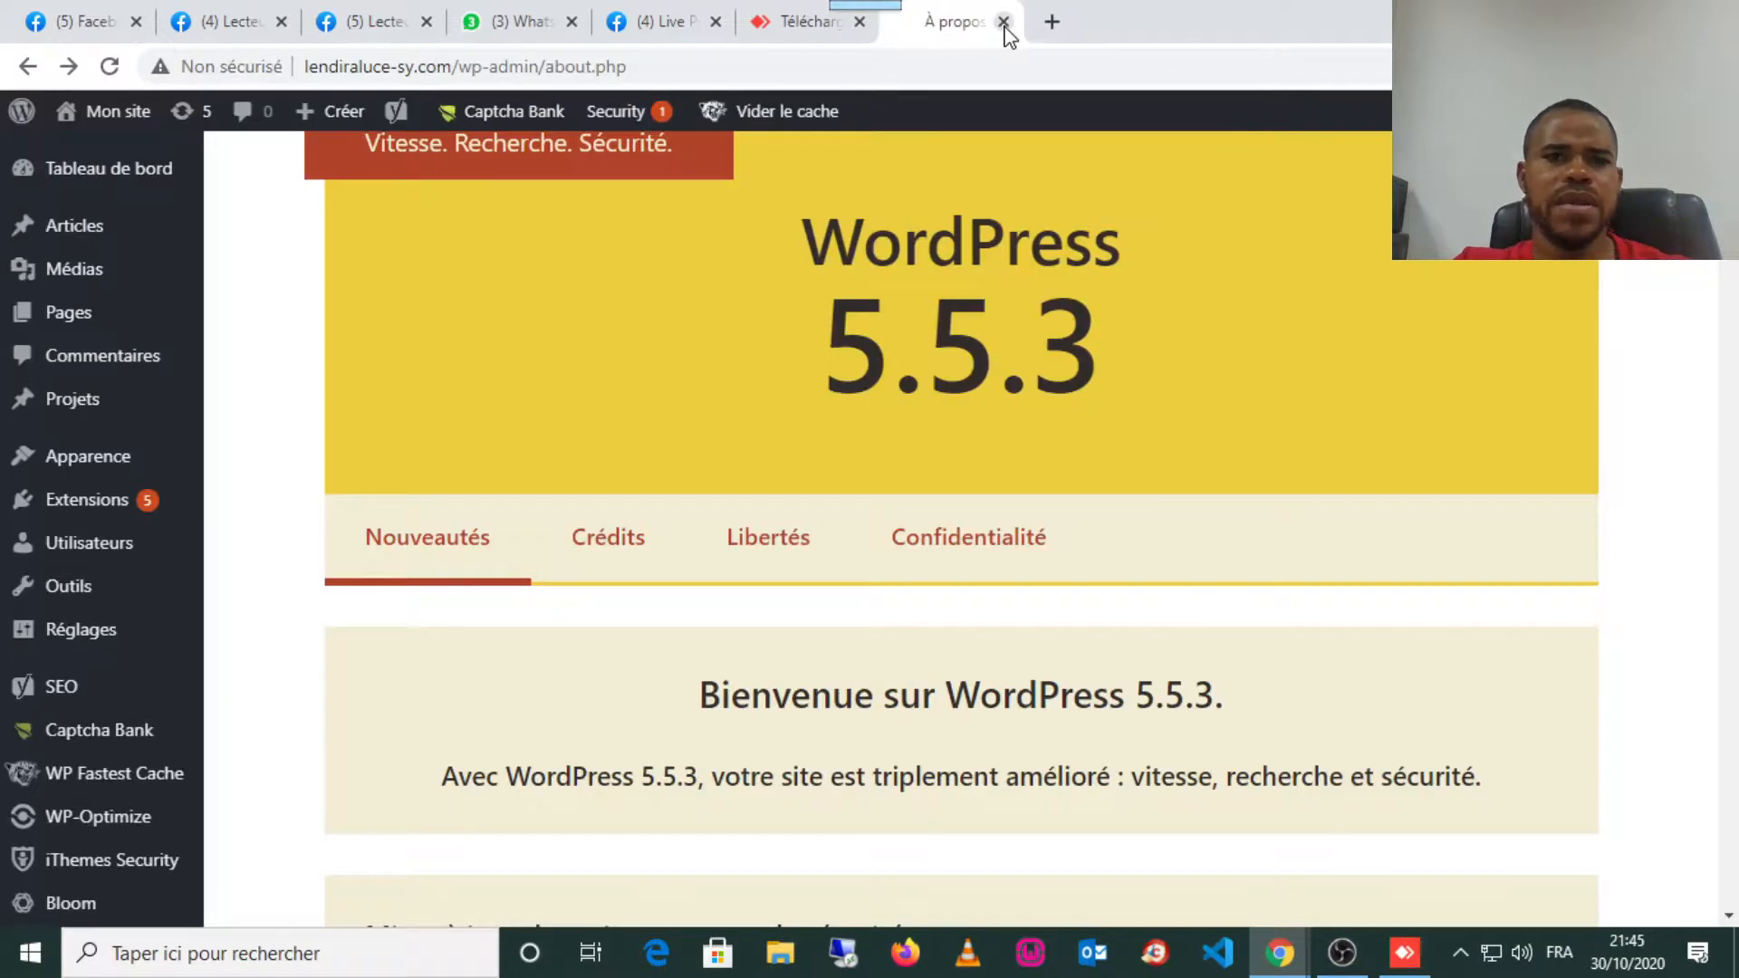
{"action": "left_click", "coordinate": [1004, 22]}
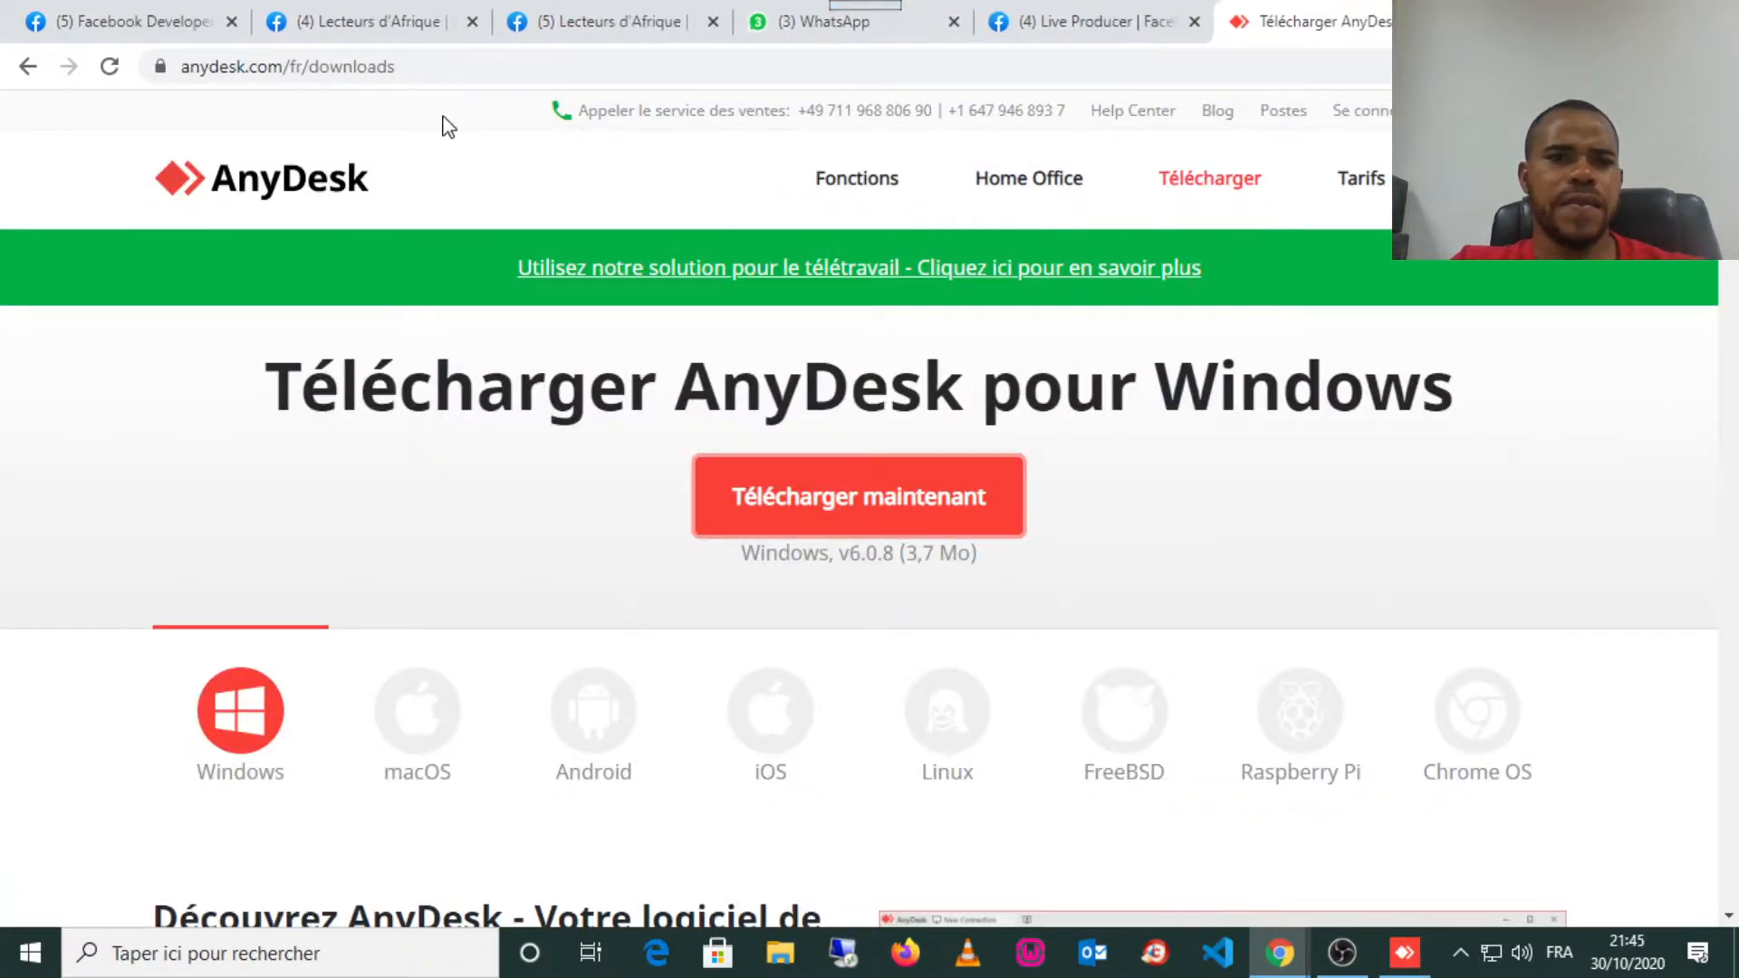
{"action": "left_click", "coordinate": [954, 21]}
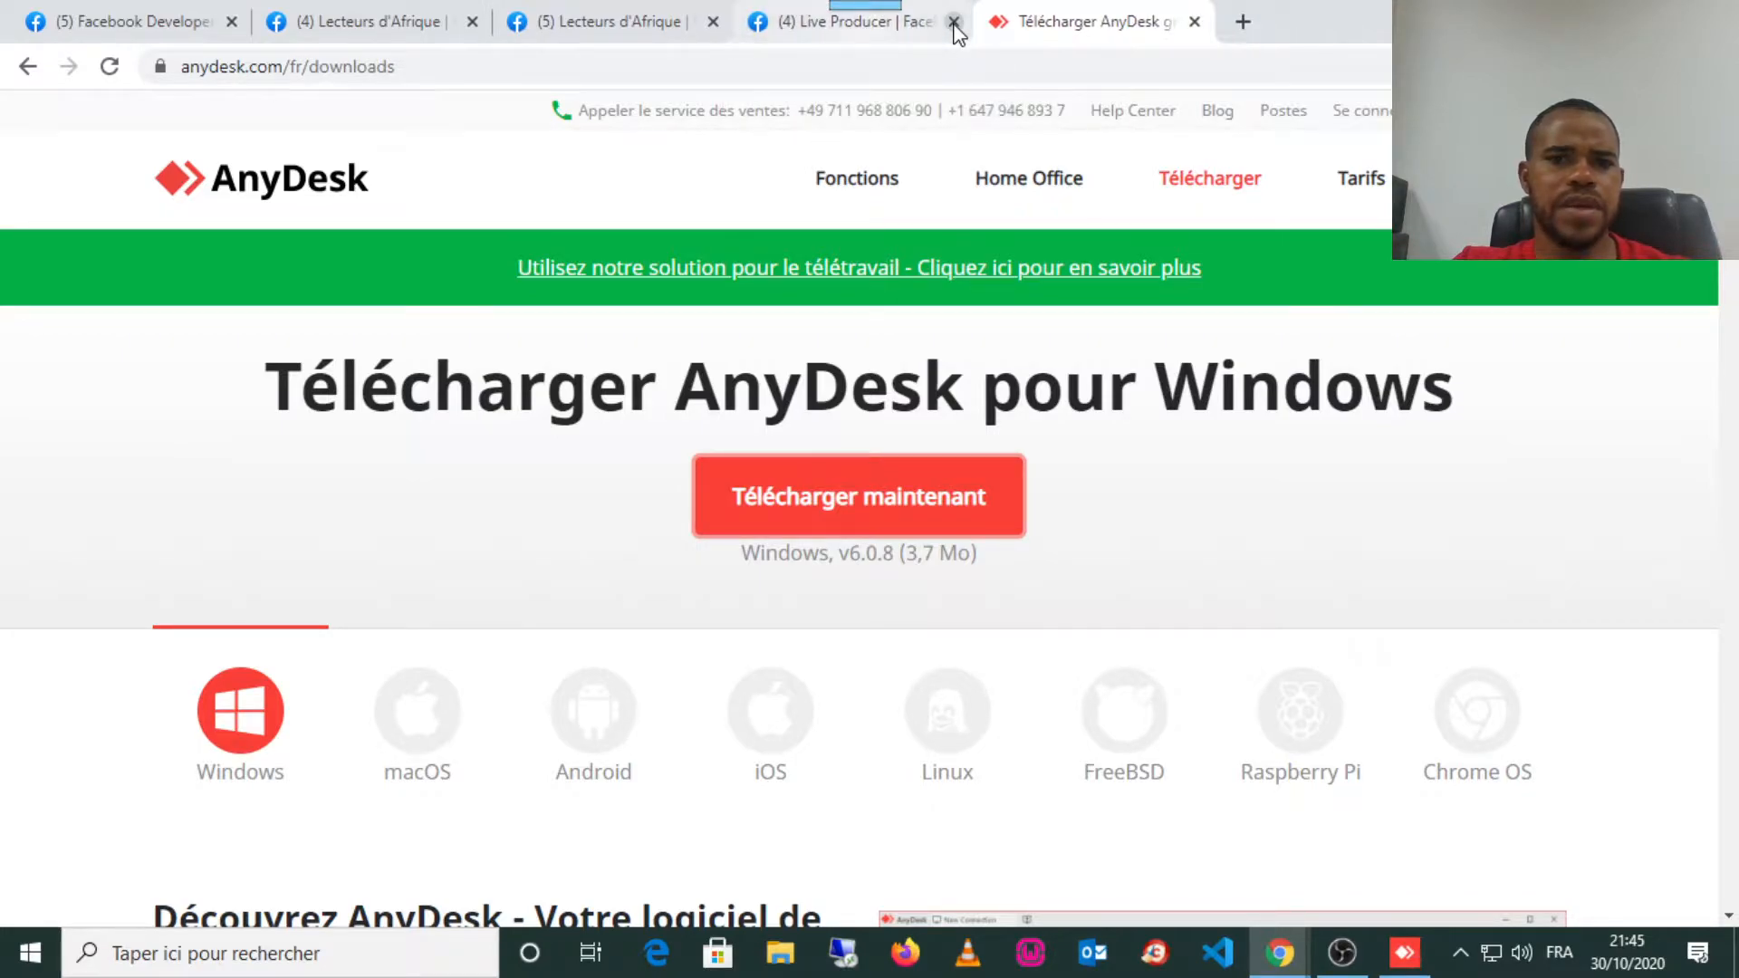
Close both Lecteurs d'Afrique group tabs and the Facebook Developer Circle tab, keeping the Live Producer and AnyDesk download tabs open.
{"action": "left_click", "coordinate": [821, 29]}
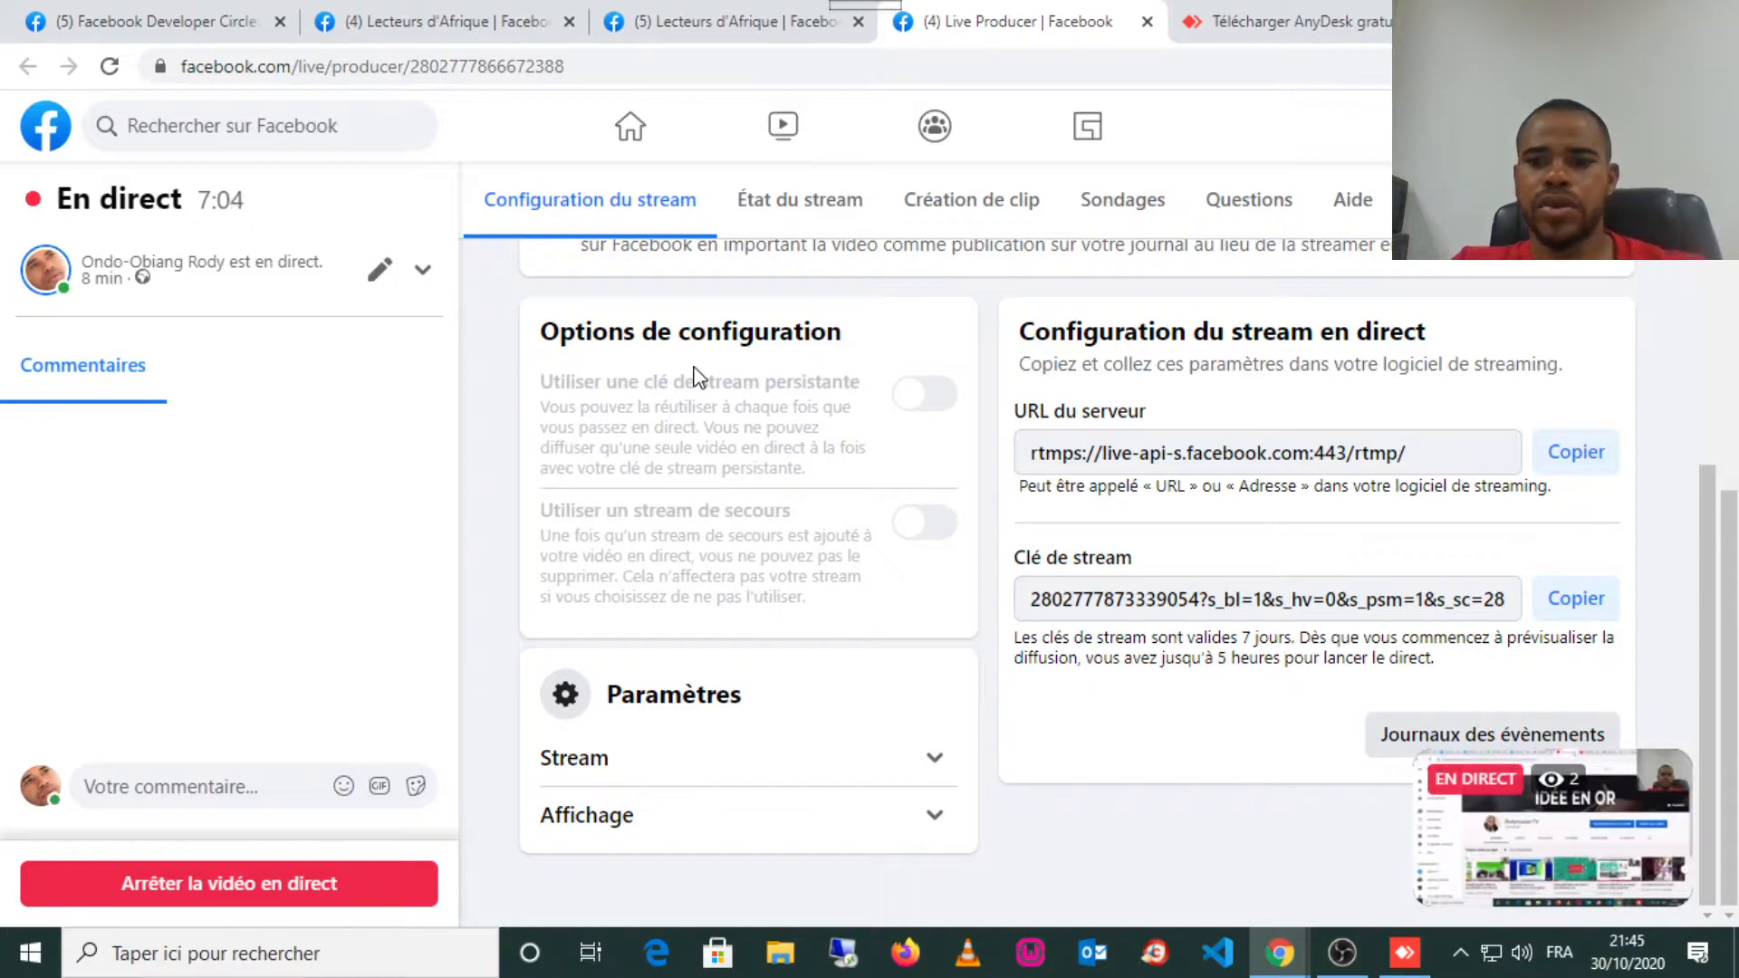
{"action": "left_click", "coordinate": [693, 20]}
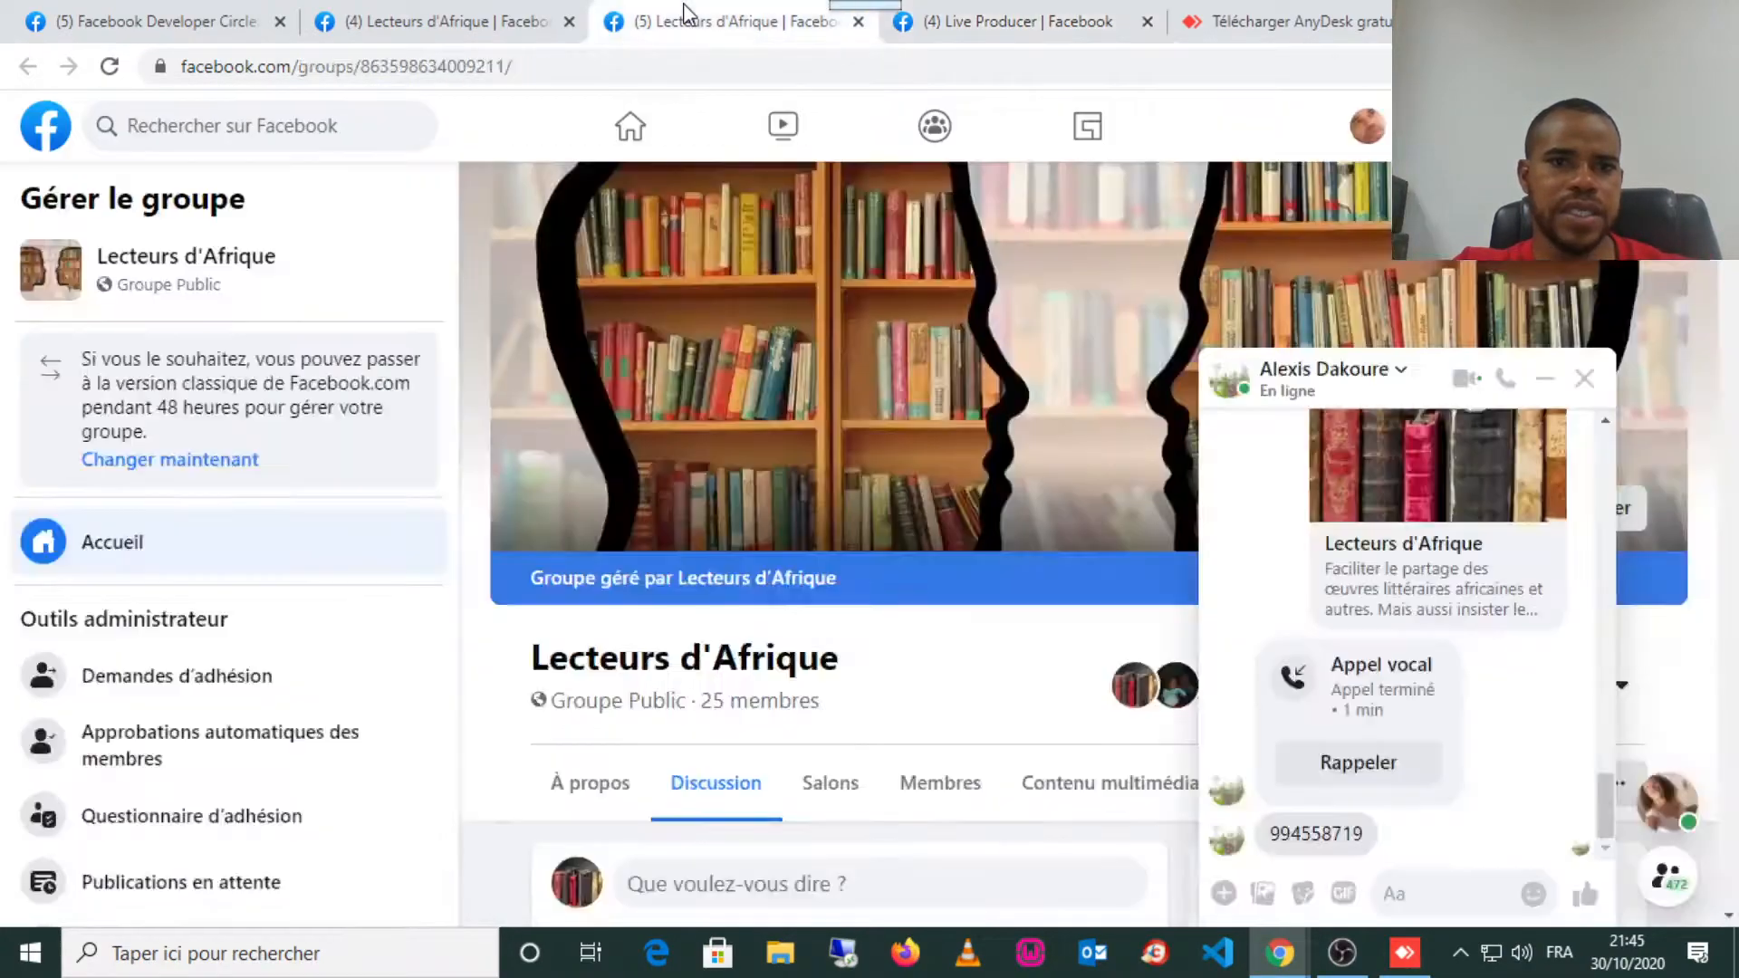
{"action": "left_click", "coordinate": [858, 21]}
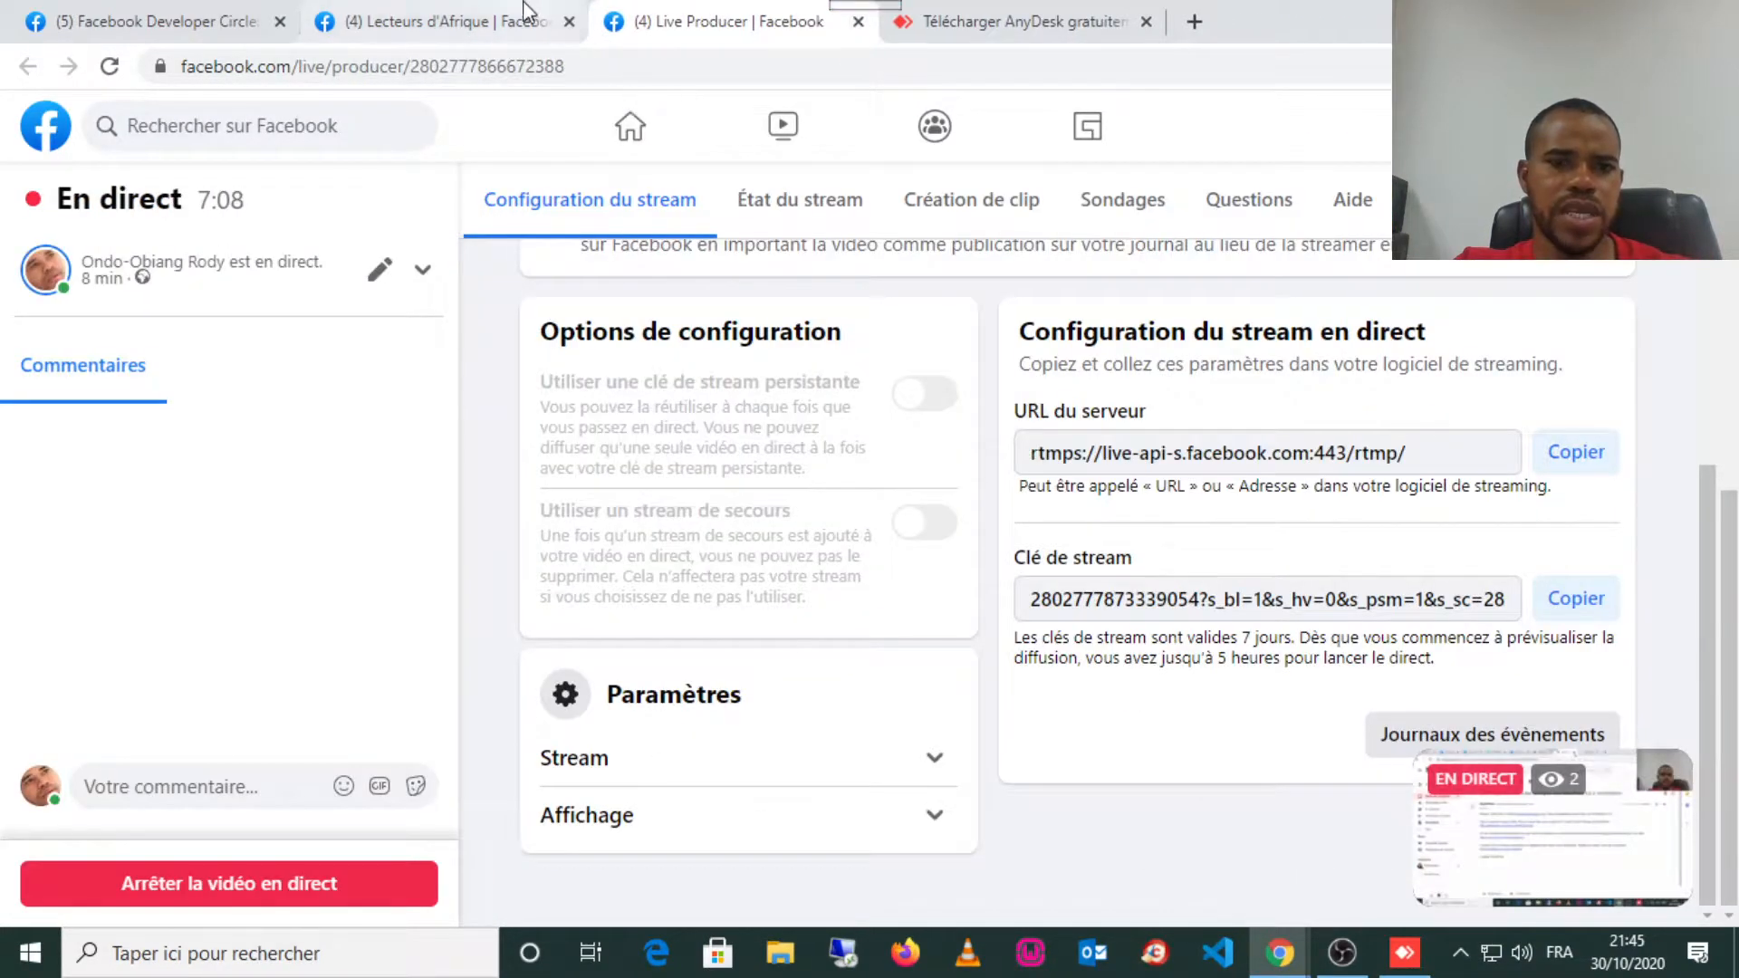
{"action": "left_click", "coordinate": [501, 21]}
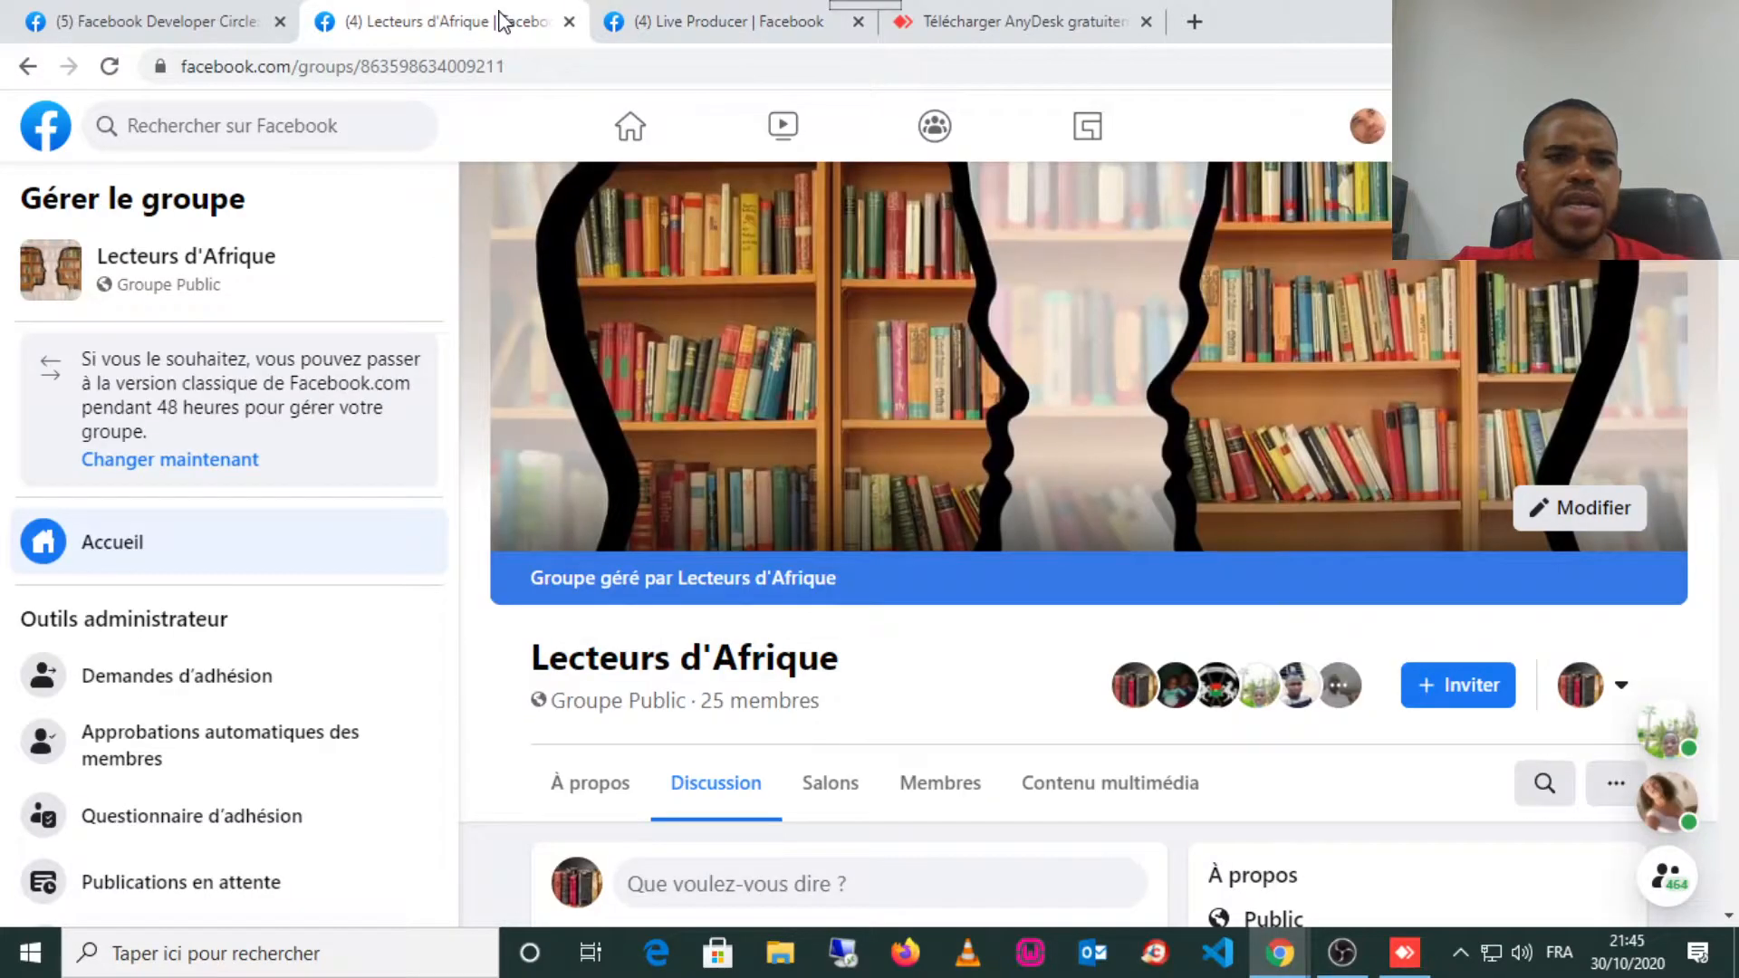
{"action": "left_click", "coordinate": [569, 21]}
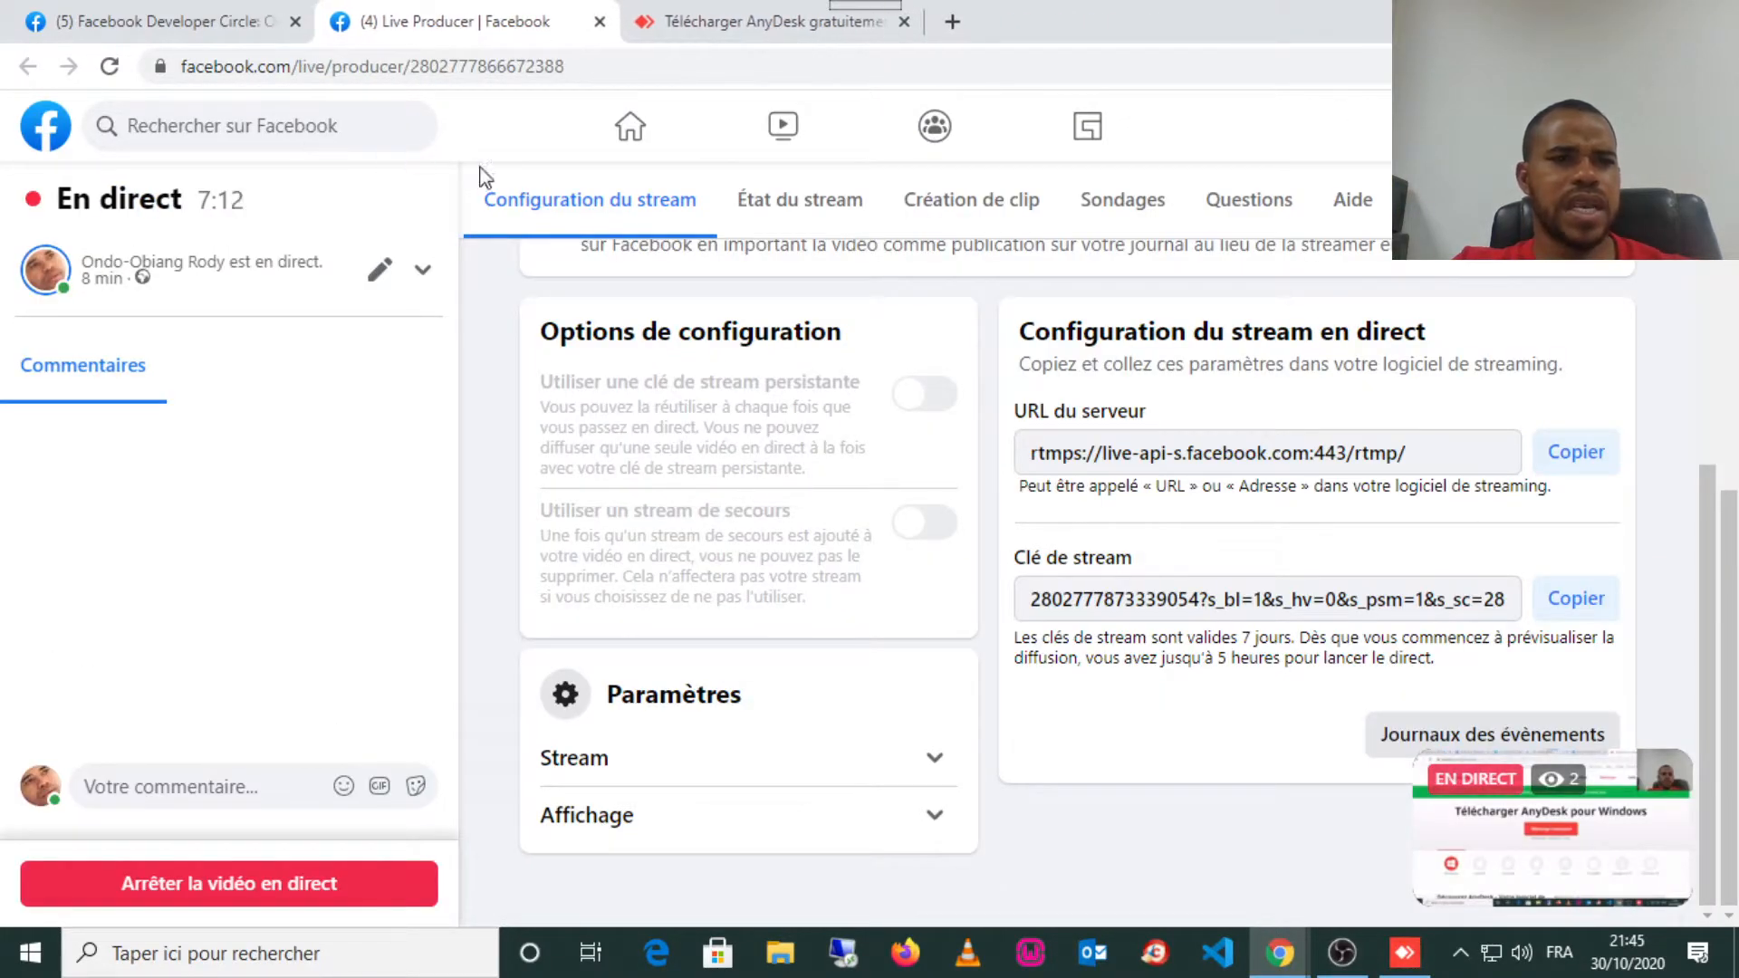
{"action": "left_click", "coordinate": [250, 17]}
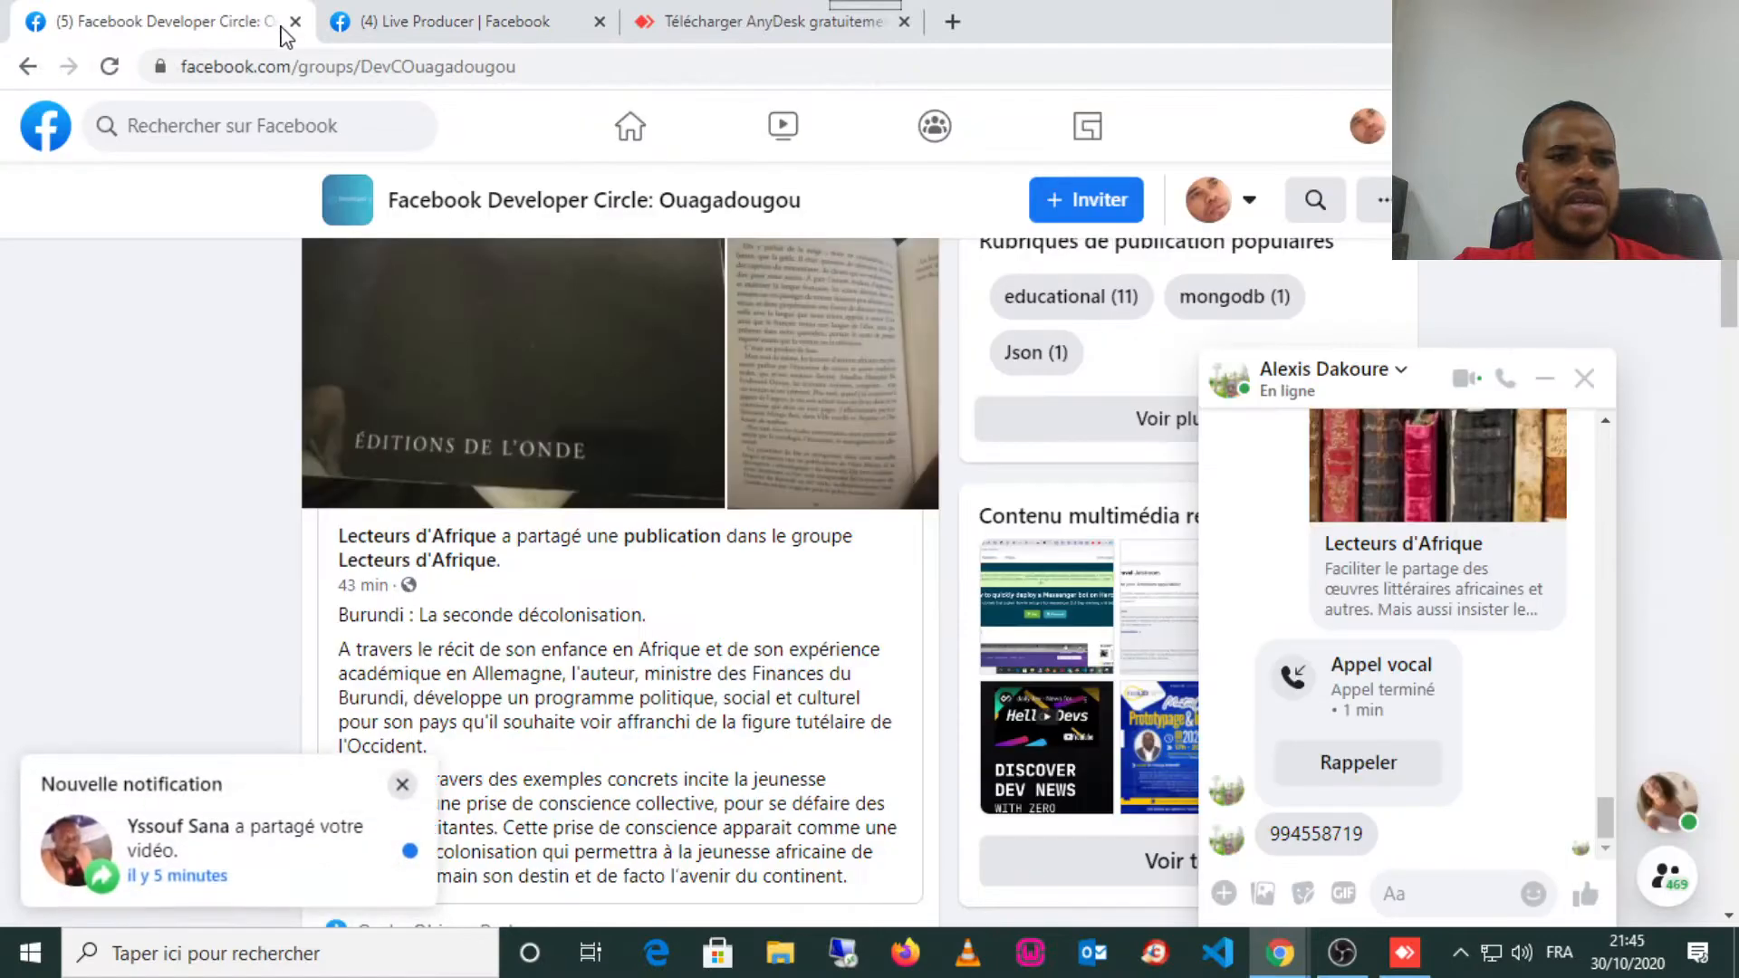
{"action": "left_click", "coordinate": [295, 21]}
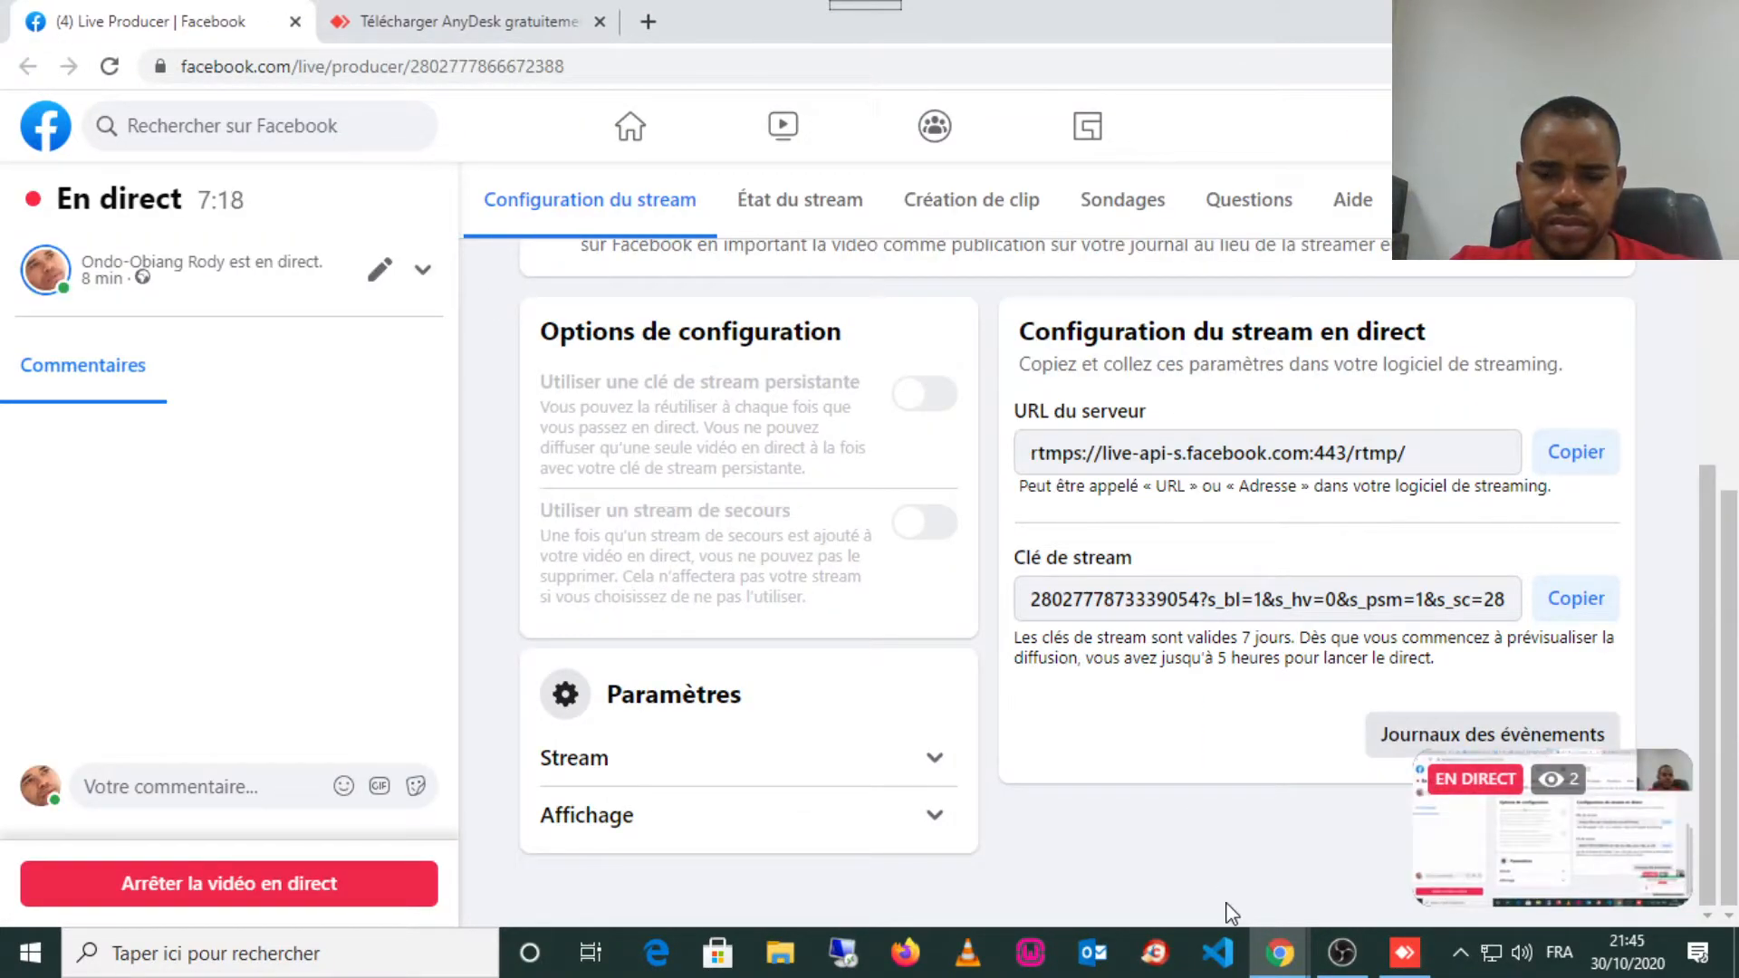
Switch back to the AnyDesk remote session and dismiss the news notification covering the WordPress dashboard.
{"action": "left_click", "coordinate": [1404, 958]}
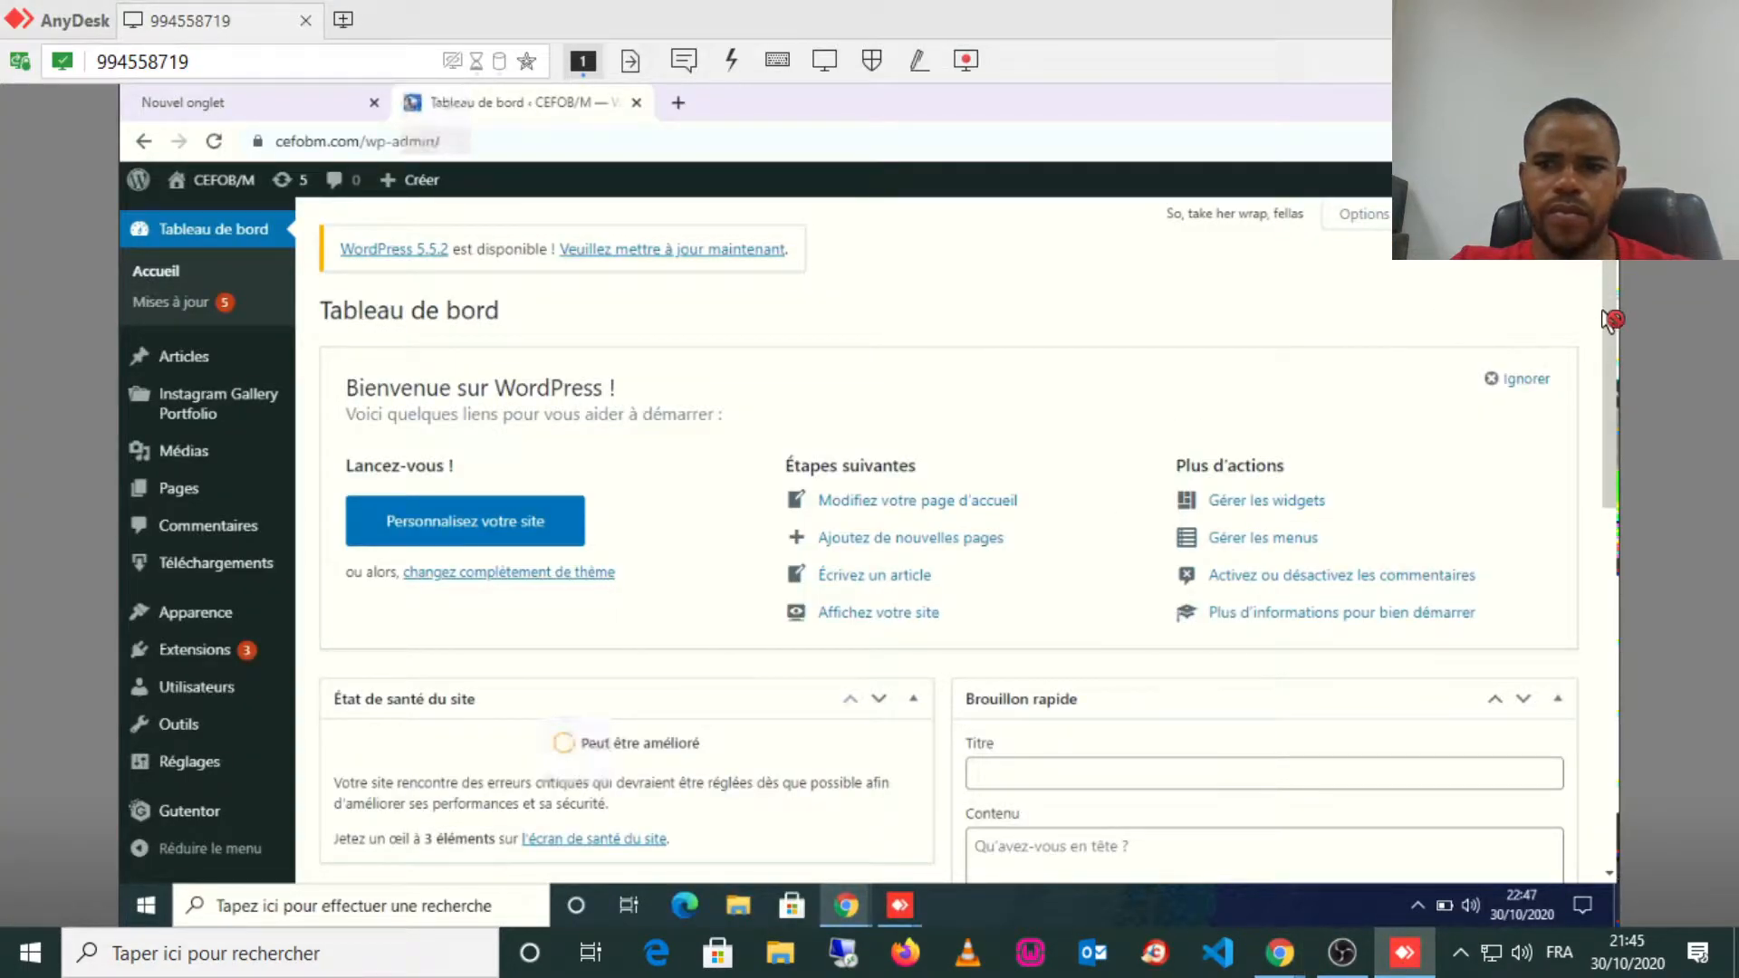
{"action": "mouse_move", "coordinate": [1608, 283]}
{"action": "left_mouse_down"}
{"action": "mouse_move", "coordinate": [1607, 433]}
{"action": "mouse_move", "coordinate": [1603, 267]}
{"action": "left_mouse_up"}
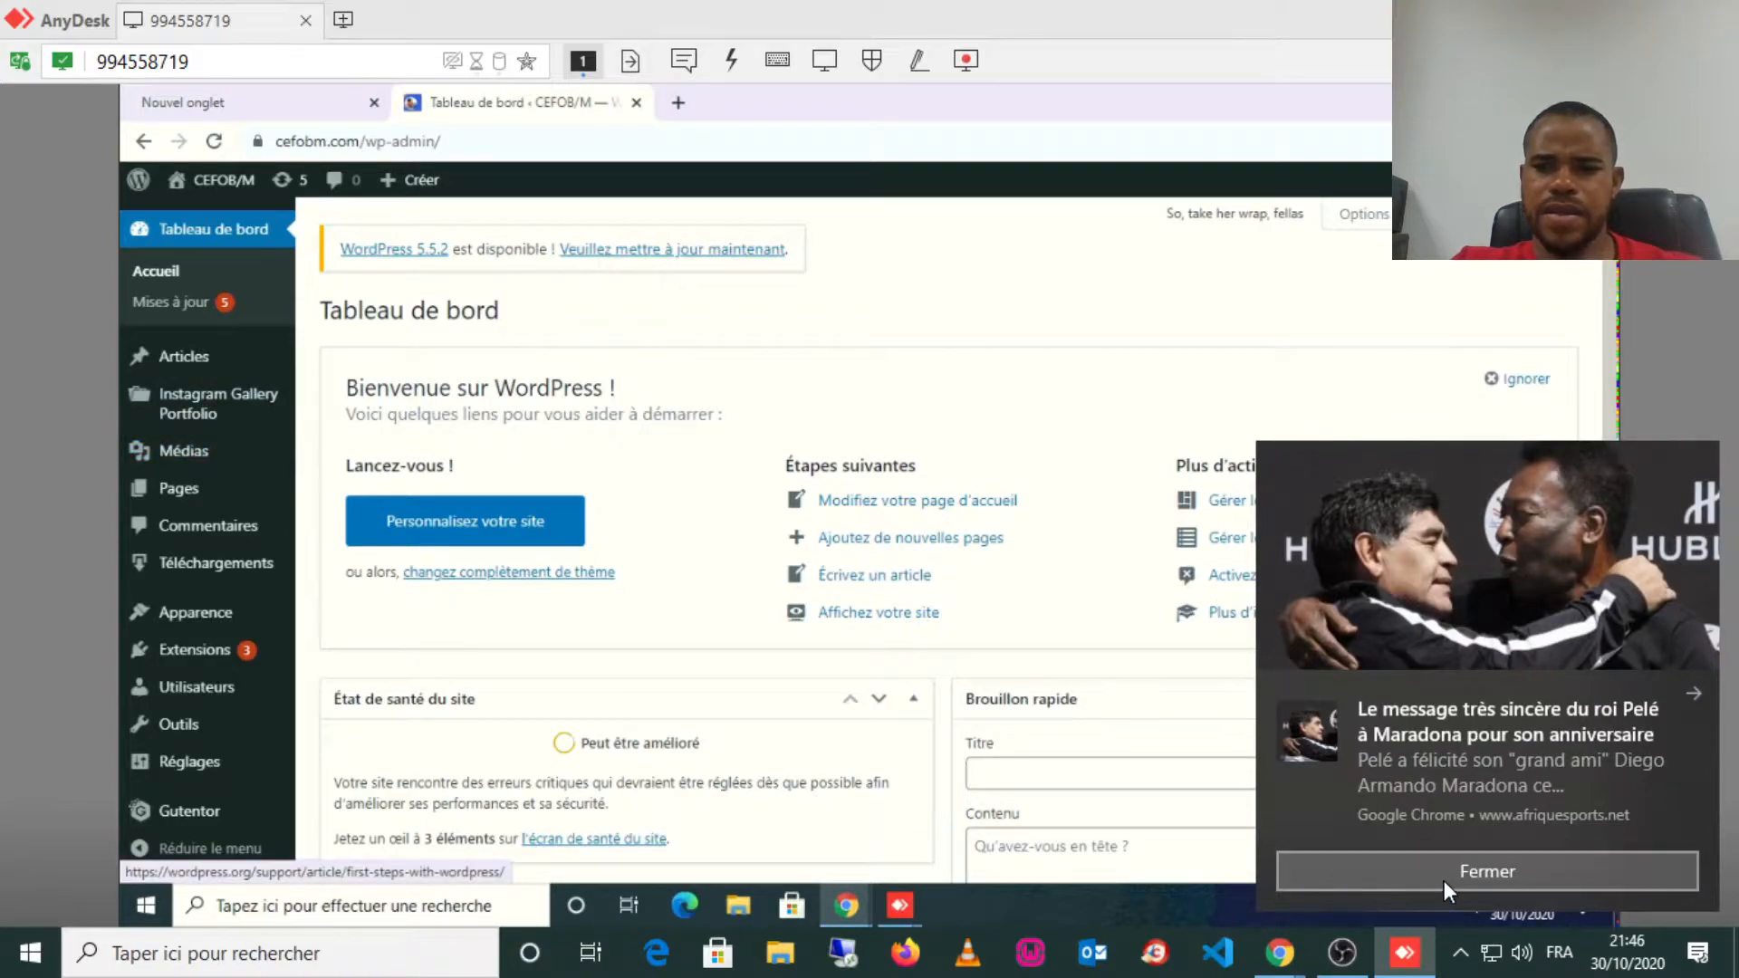
{"action": "left_click", "coordinate": [1444, 872]}
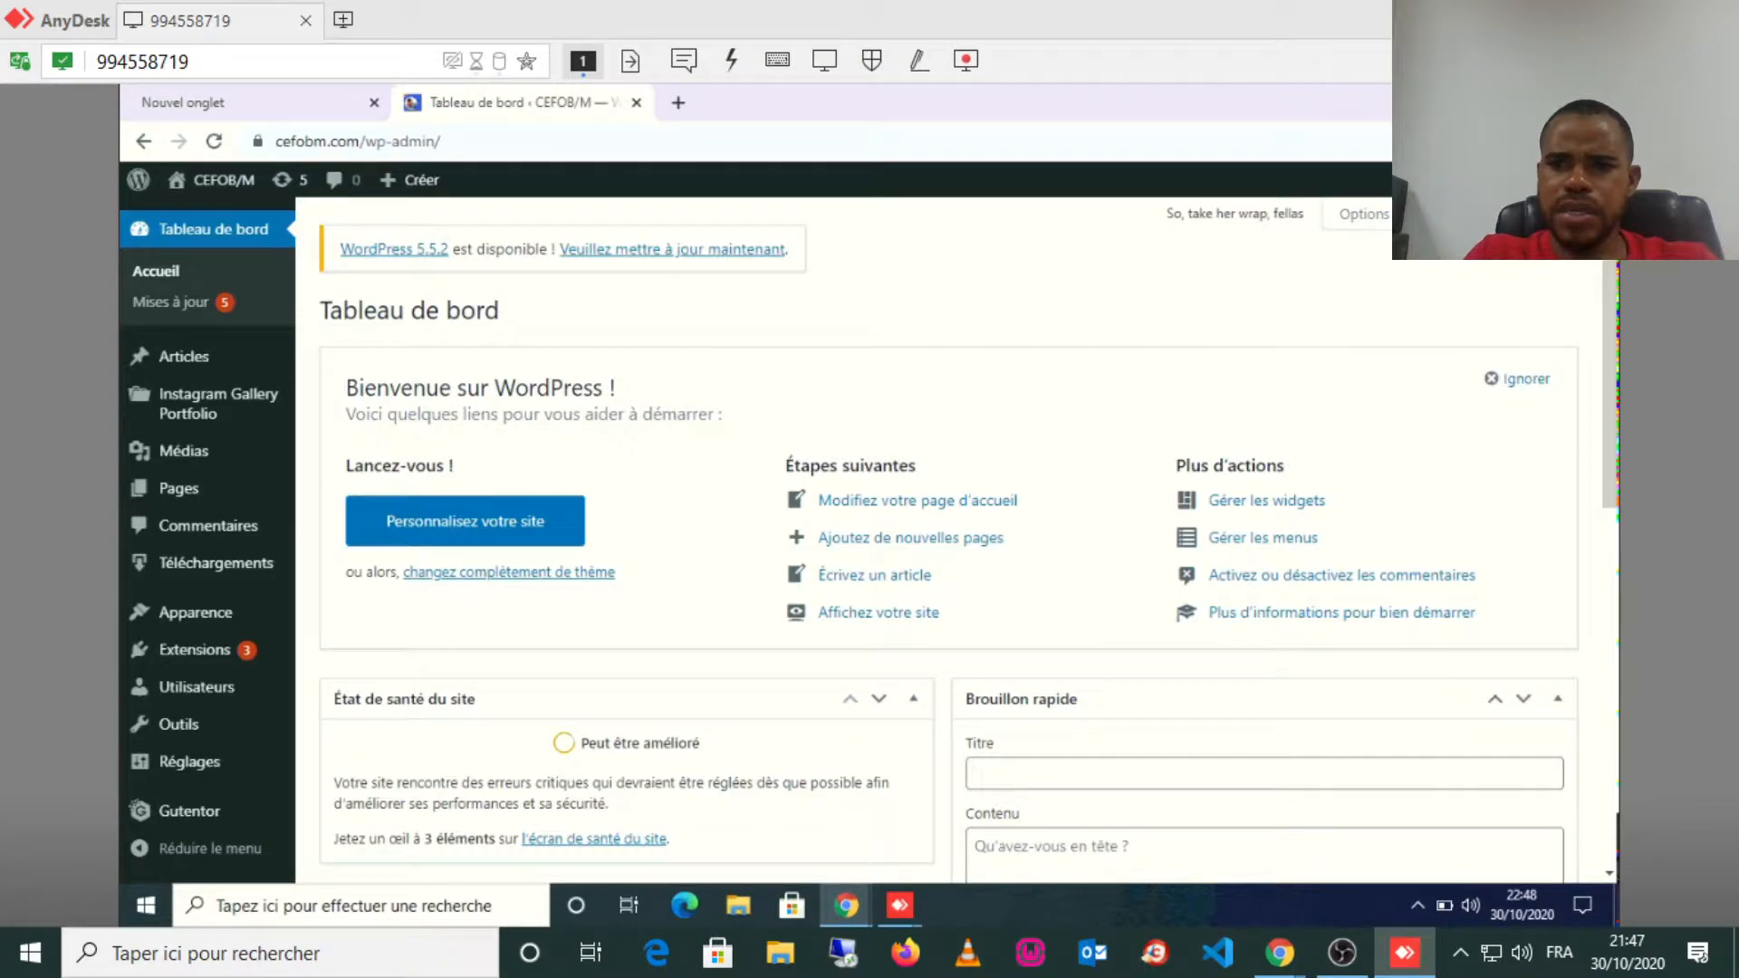
Restore the remote browser window to a smaller size and maximize it again.
{"action": "left_click", "coordinate": [1544, 99]}
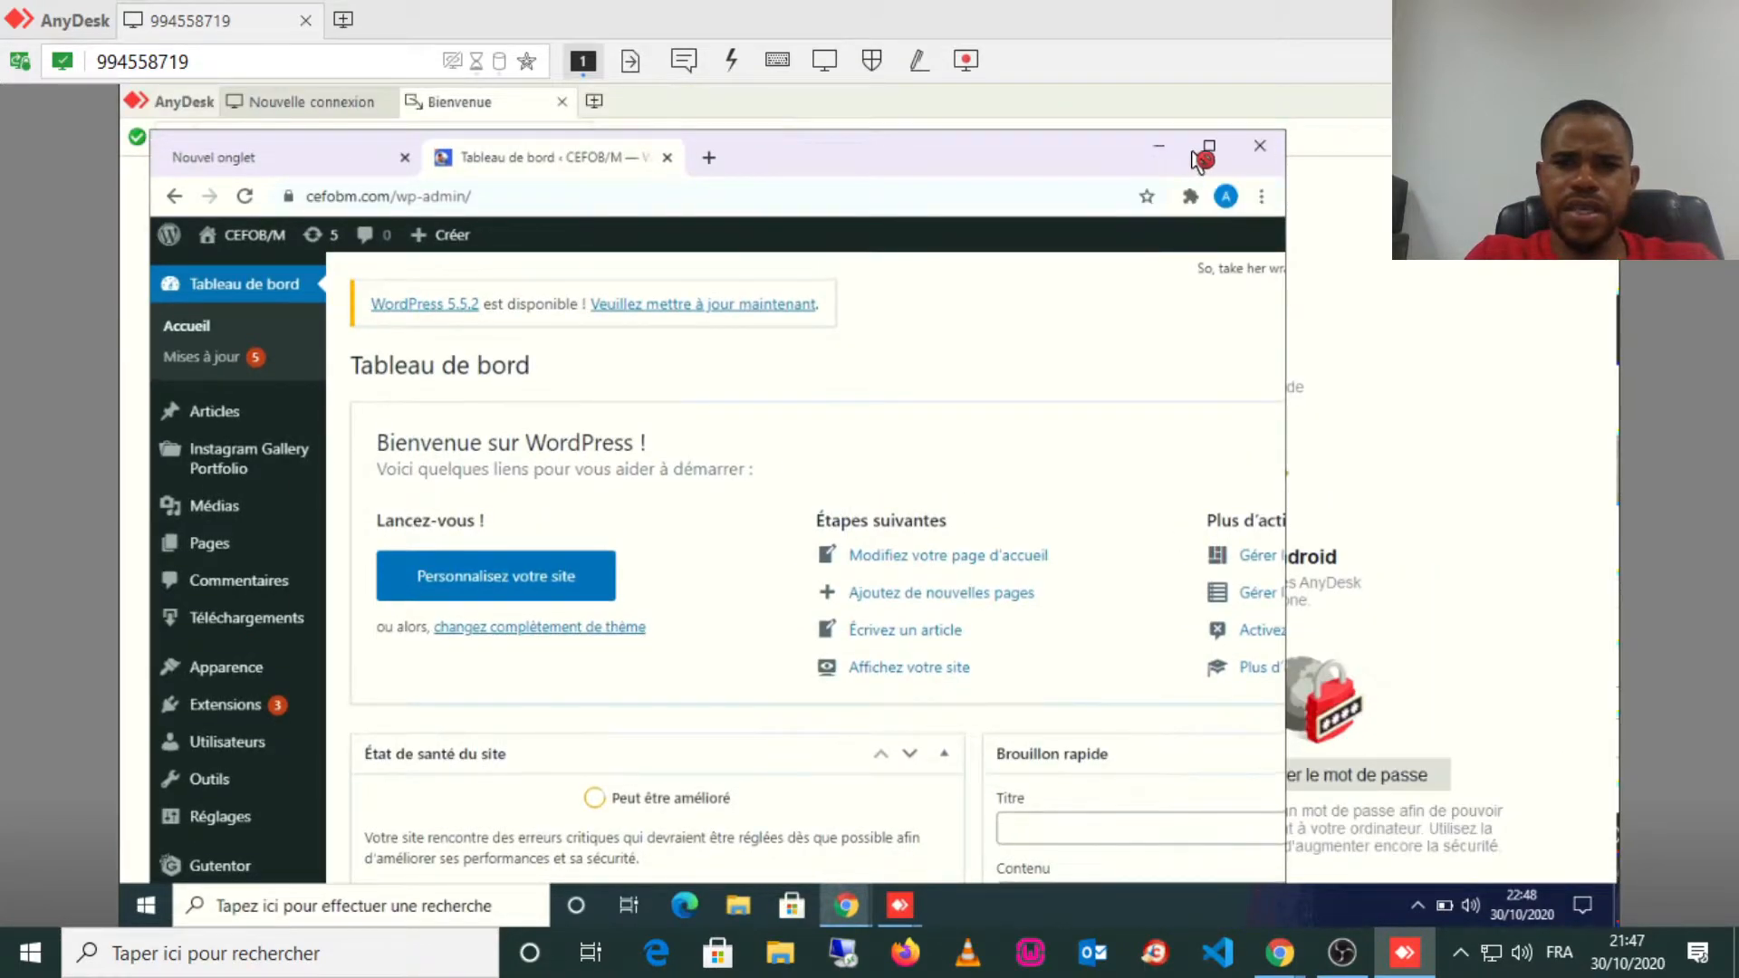
{"action": "left_click", "coordinate": [1214, 148]}
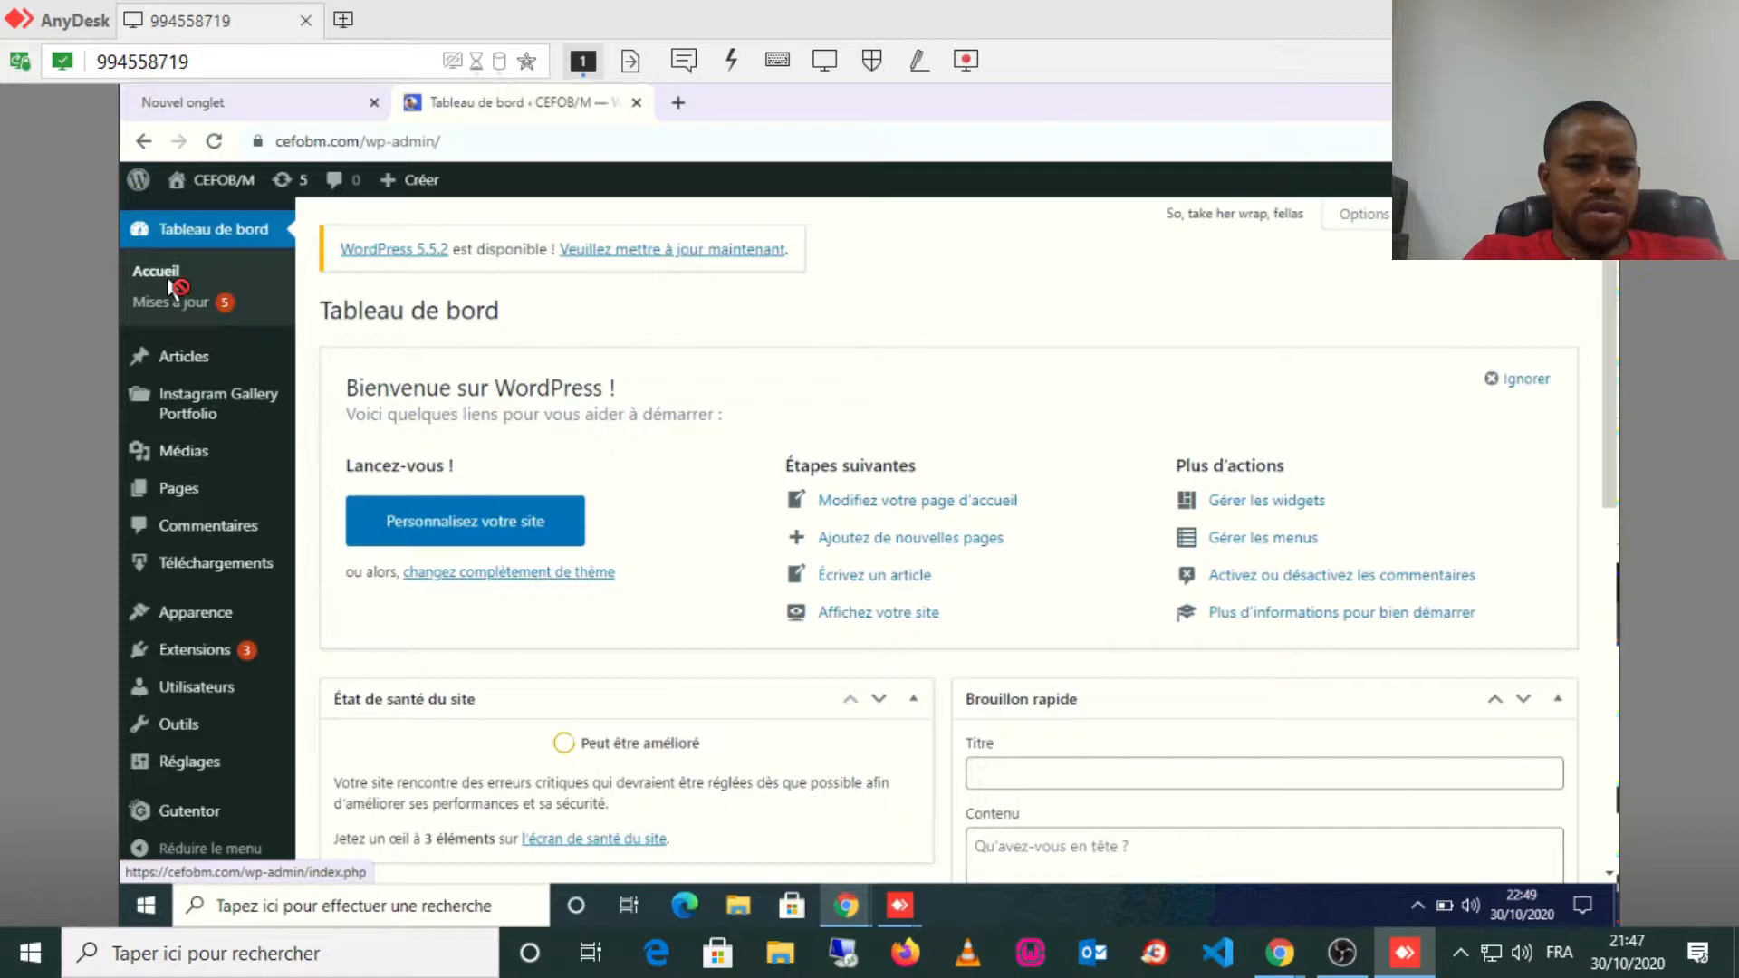
Check the live stream and recording status in OBS and return to the remote WordPress dashboard in AnyDesk.
{"action": "mouse_move", "coordinate": [1343, 958]}
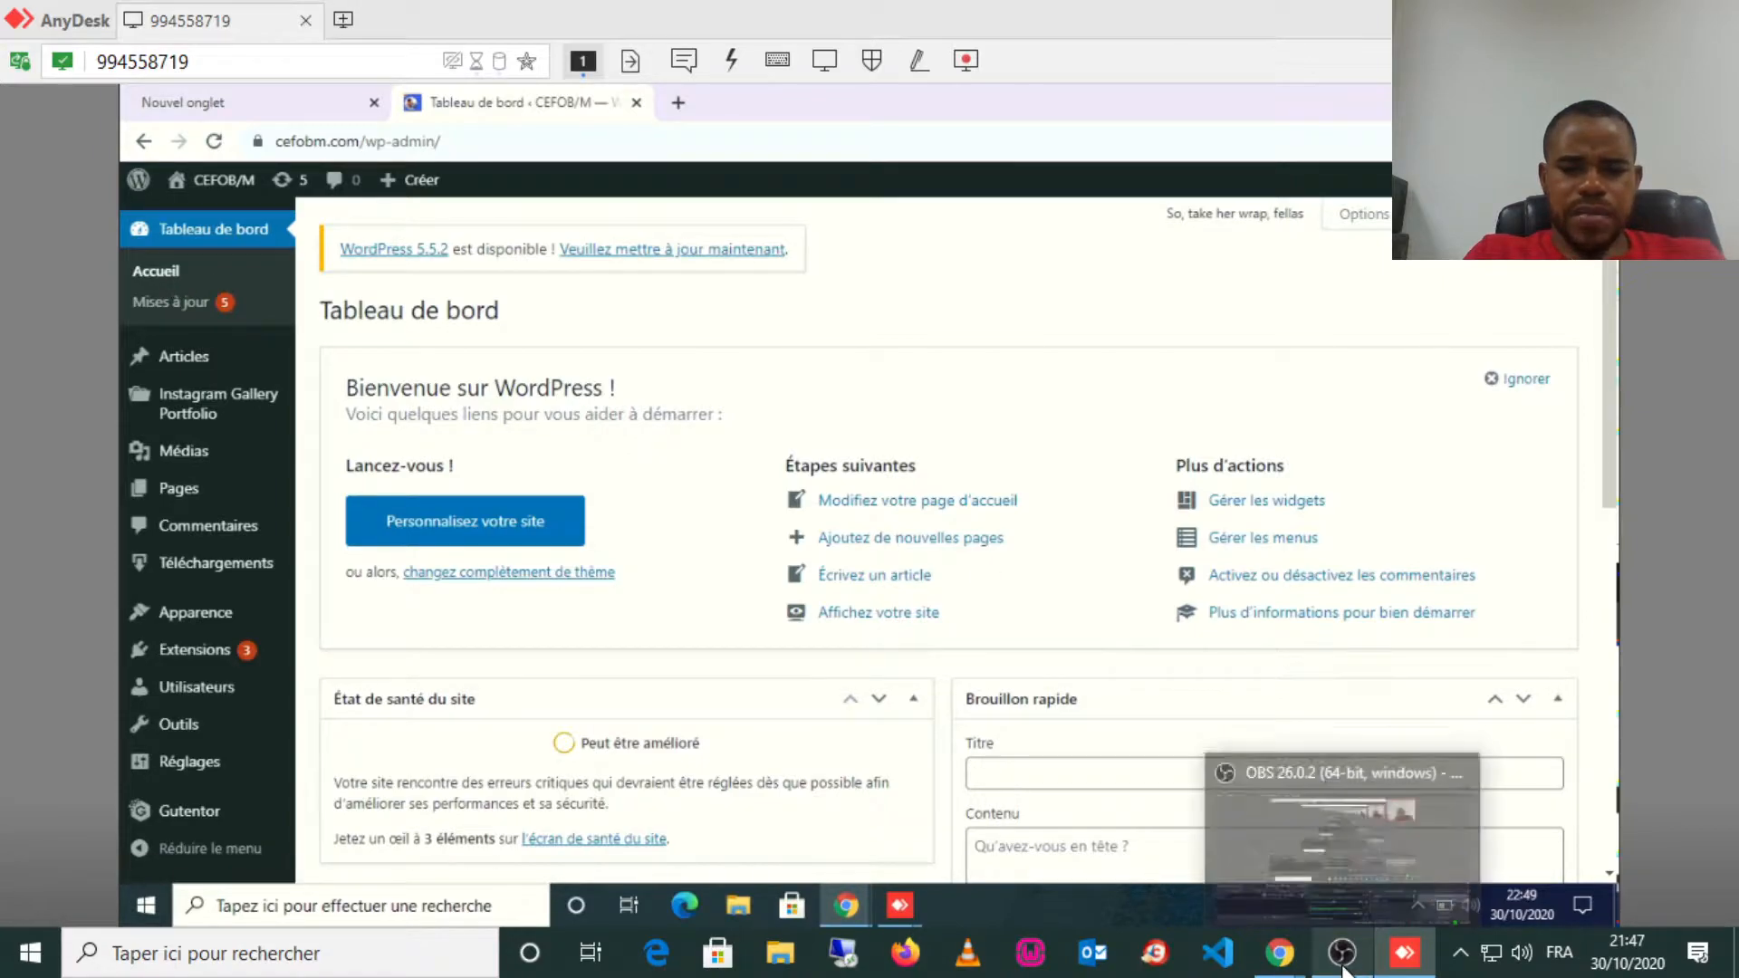
{"action": "left_click", "coordinate": [1339, 861]}
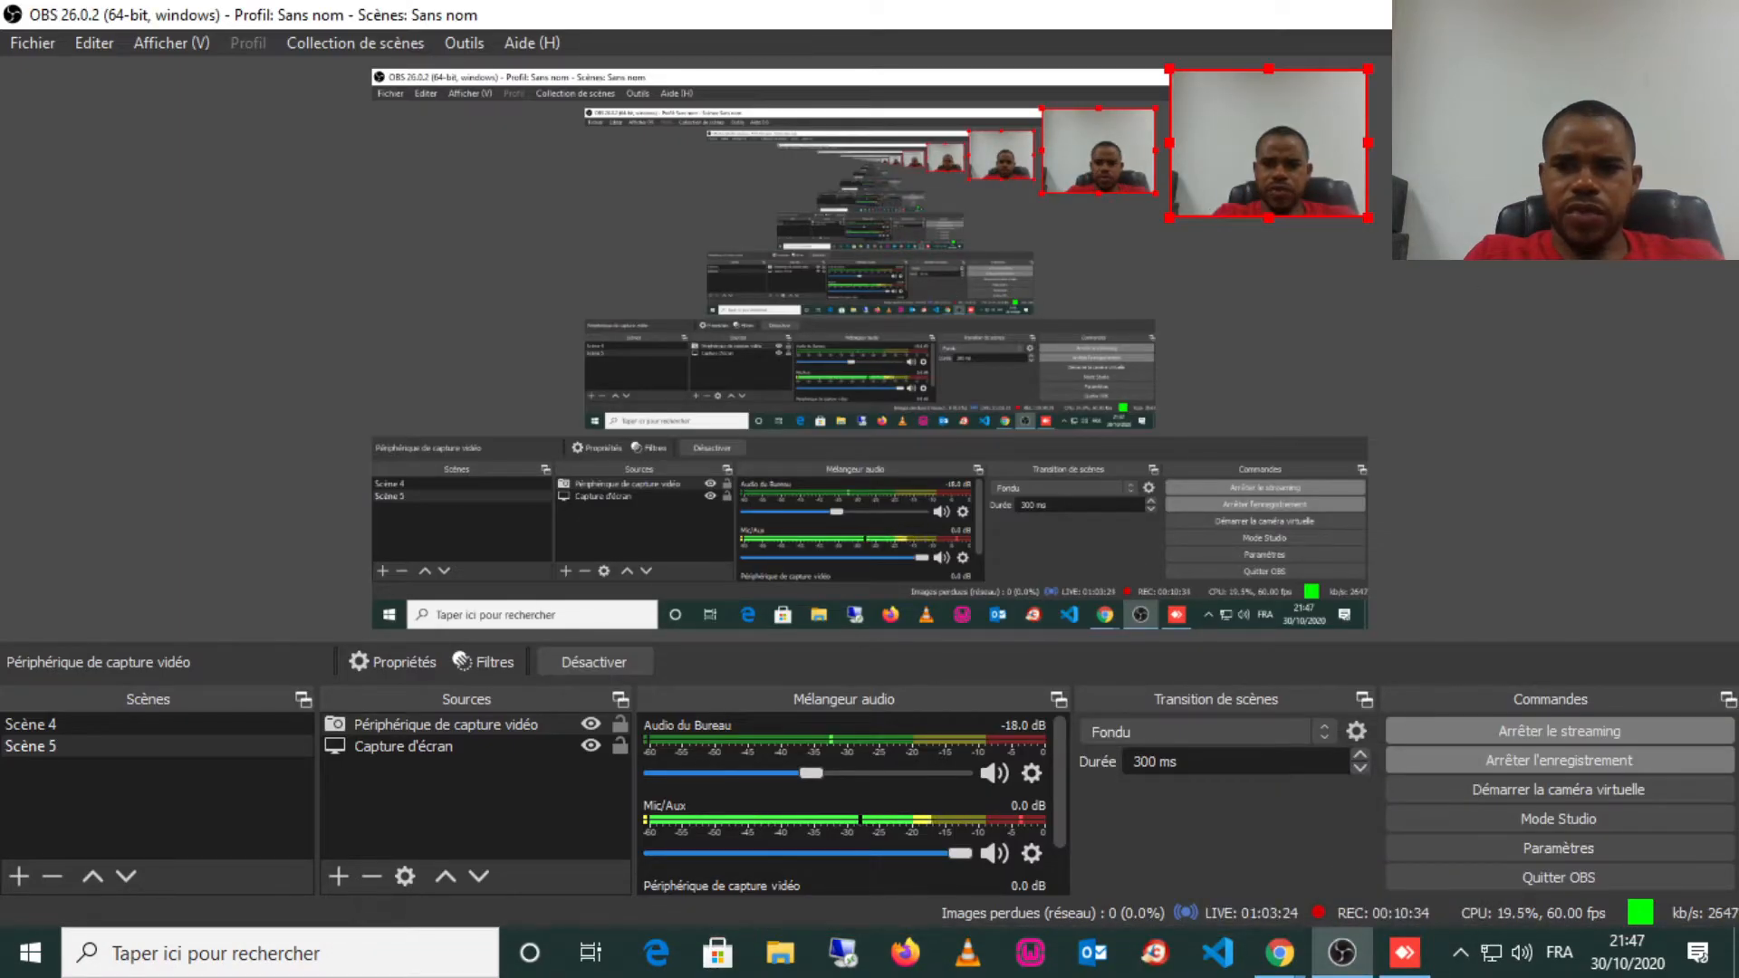
{"action": "left_click", "coordinate": [1592, 14]}
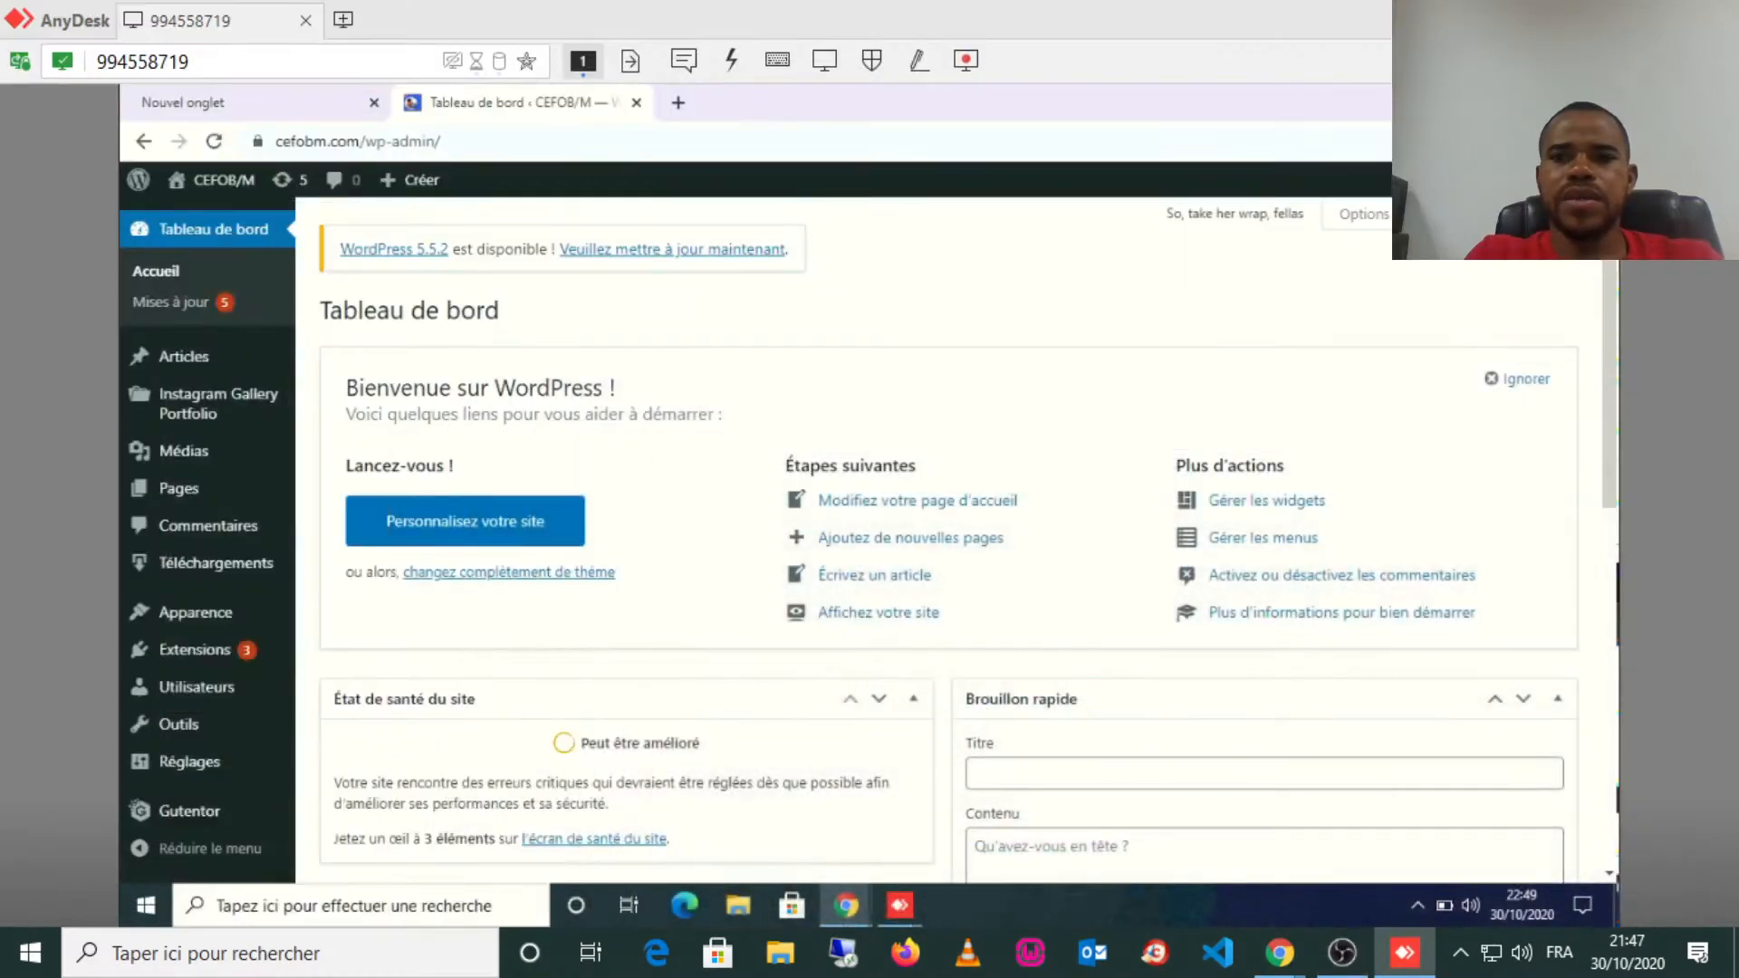
{"action": "left_click", "coordinate": [1341, 956]}
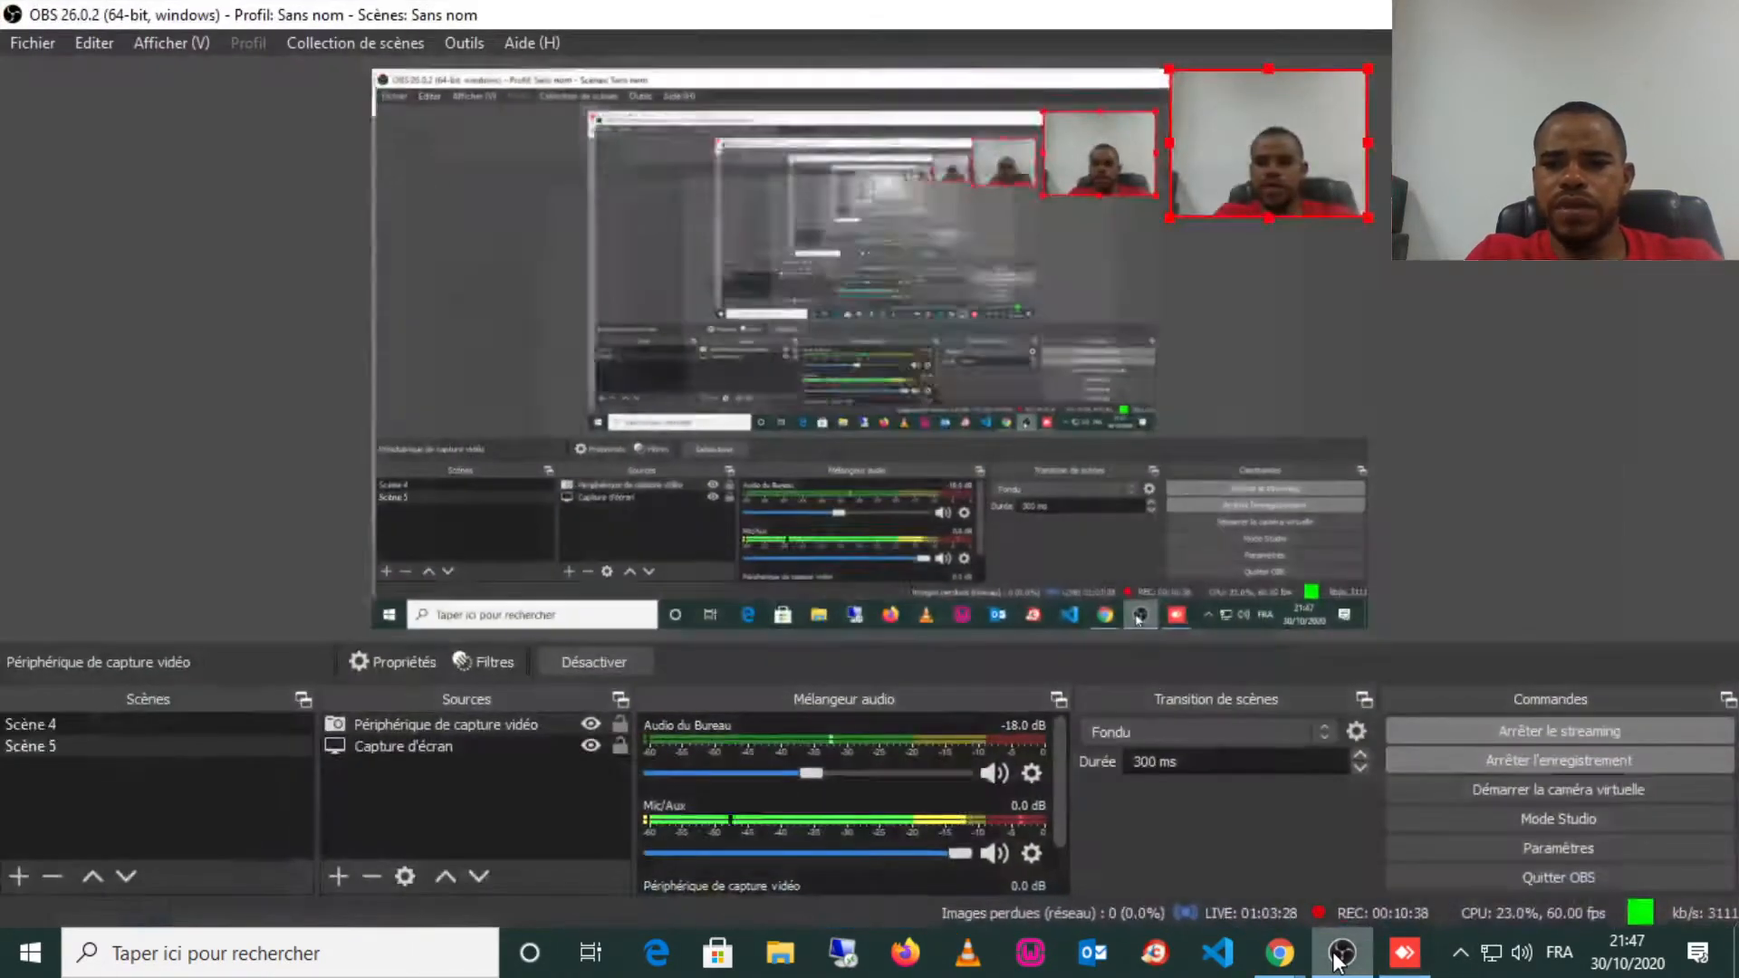
{"action": "left_click", "coordinate": [1340, 956]}
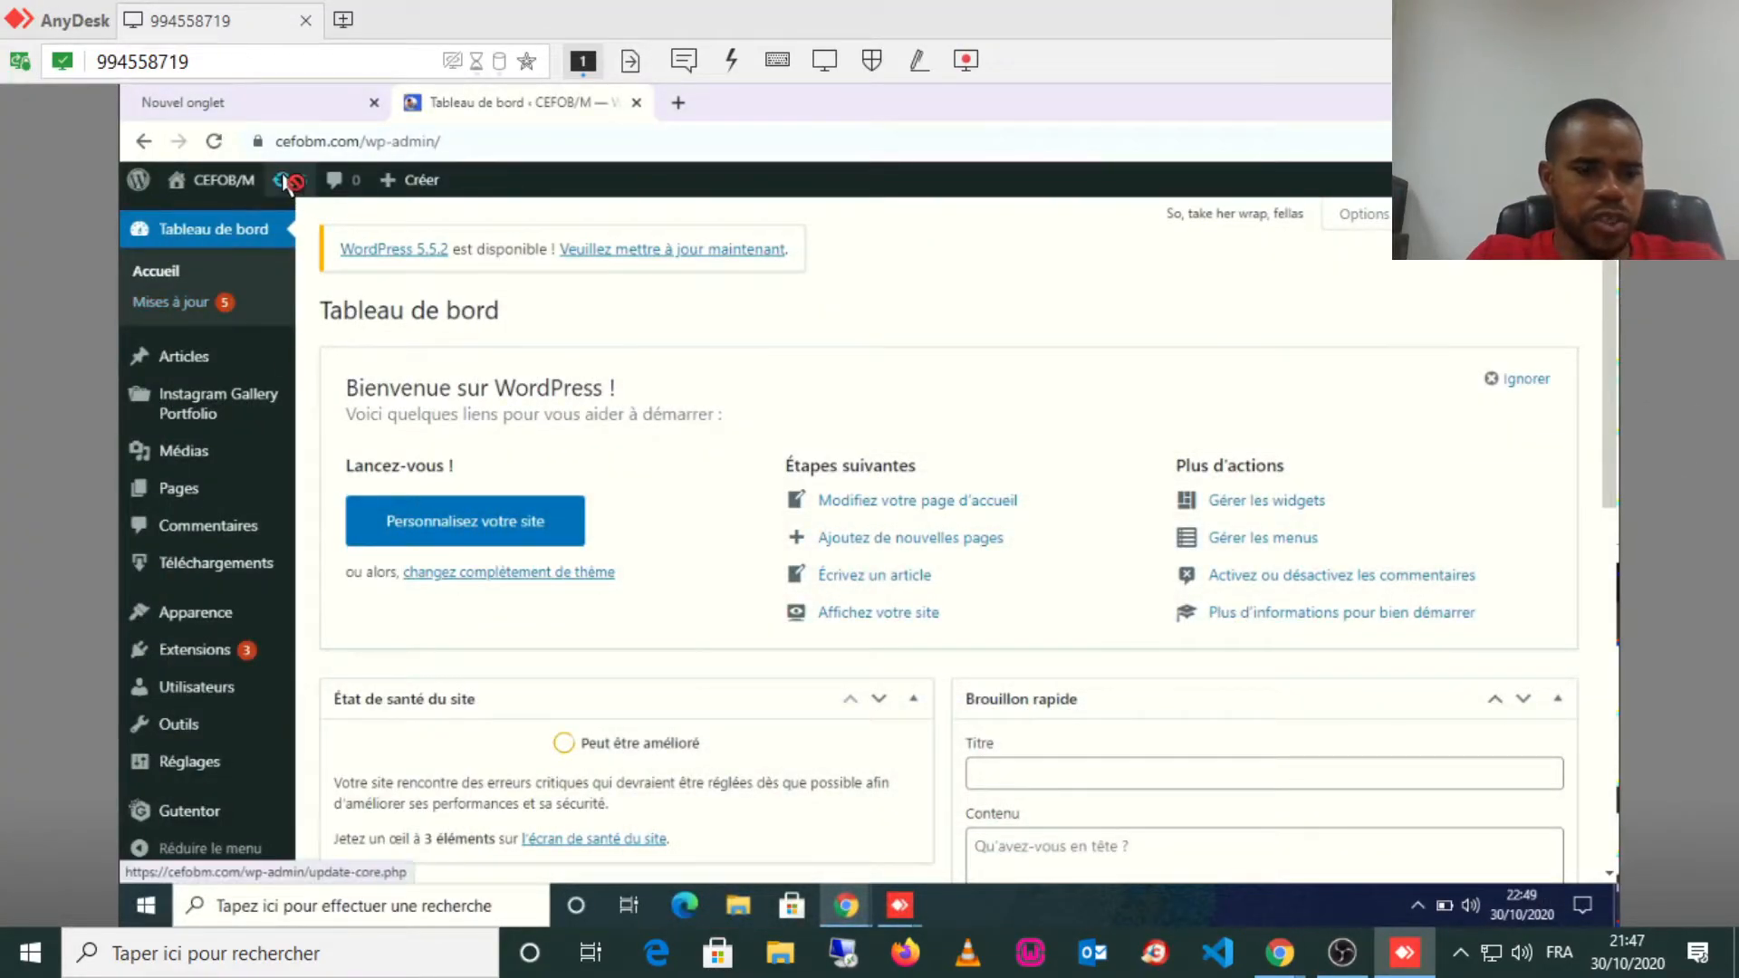
Open the remote site's WordPress updates page, select all the outdated extensions and try to update them.
{"action": "left_click", "coordinate": [257, 263]}
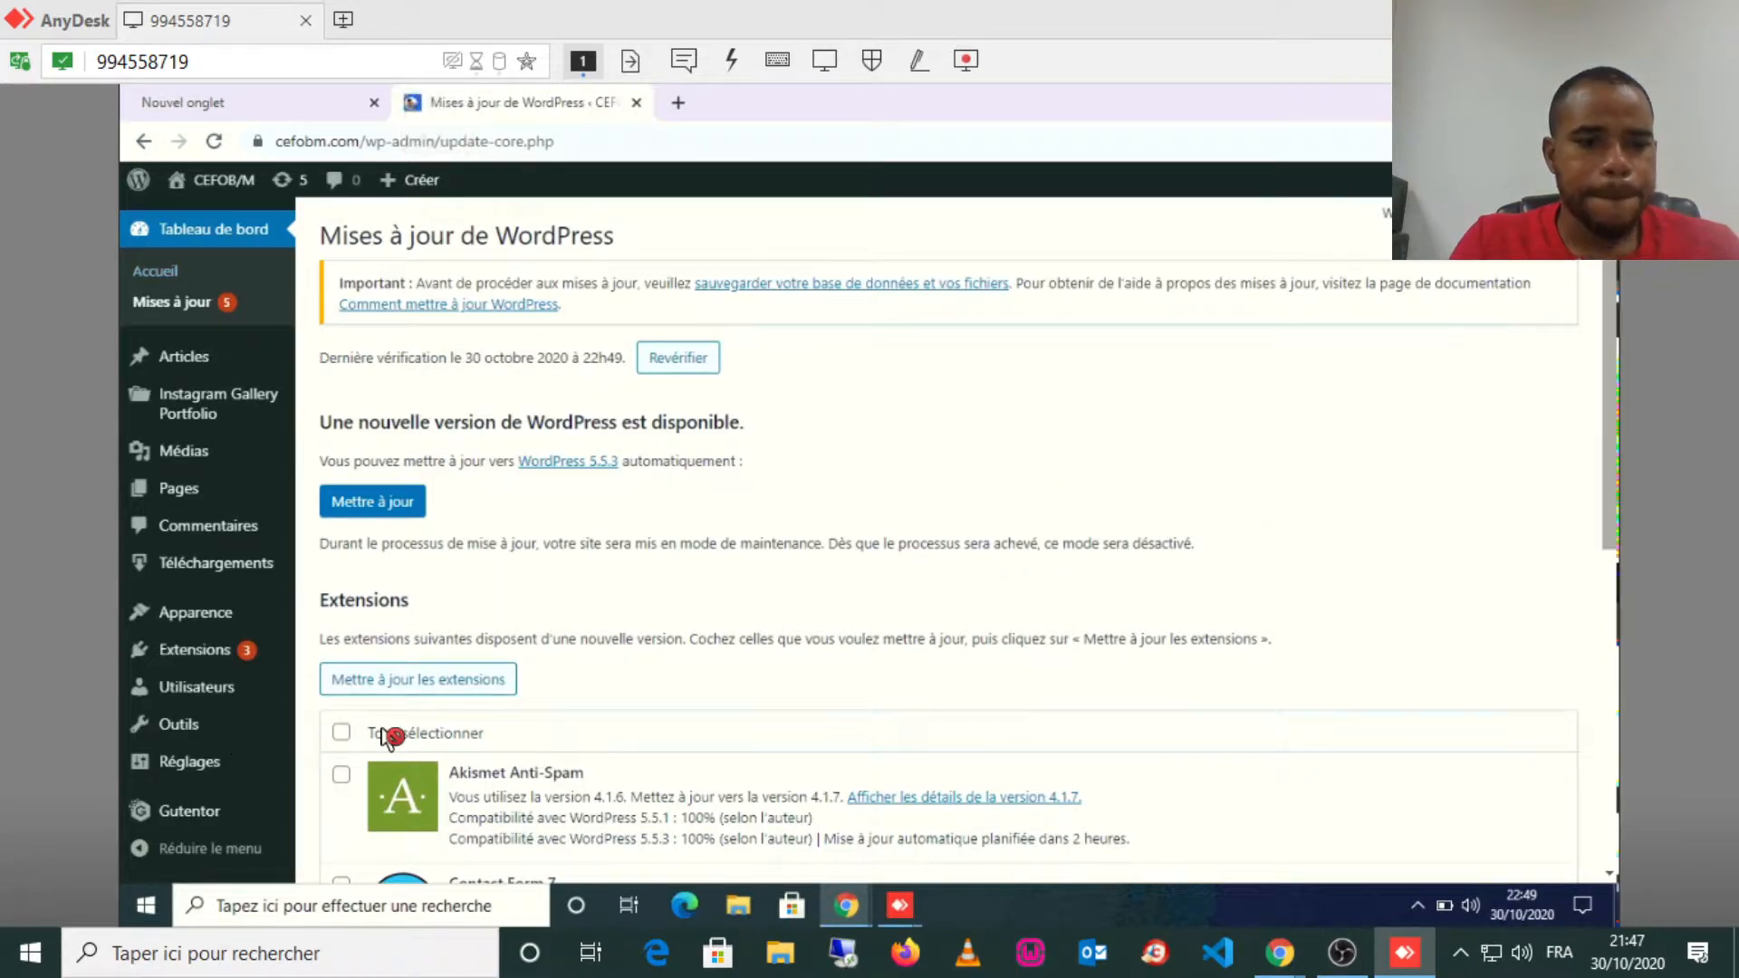
{"action": "scroll", "coordinate": [387, 730], "scroll_direction": "down", "scroll_amount": 1}
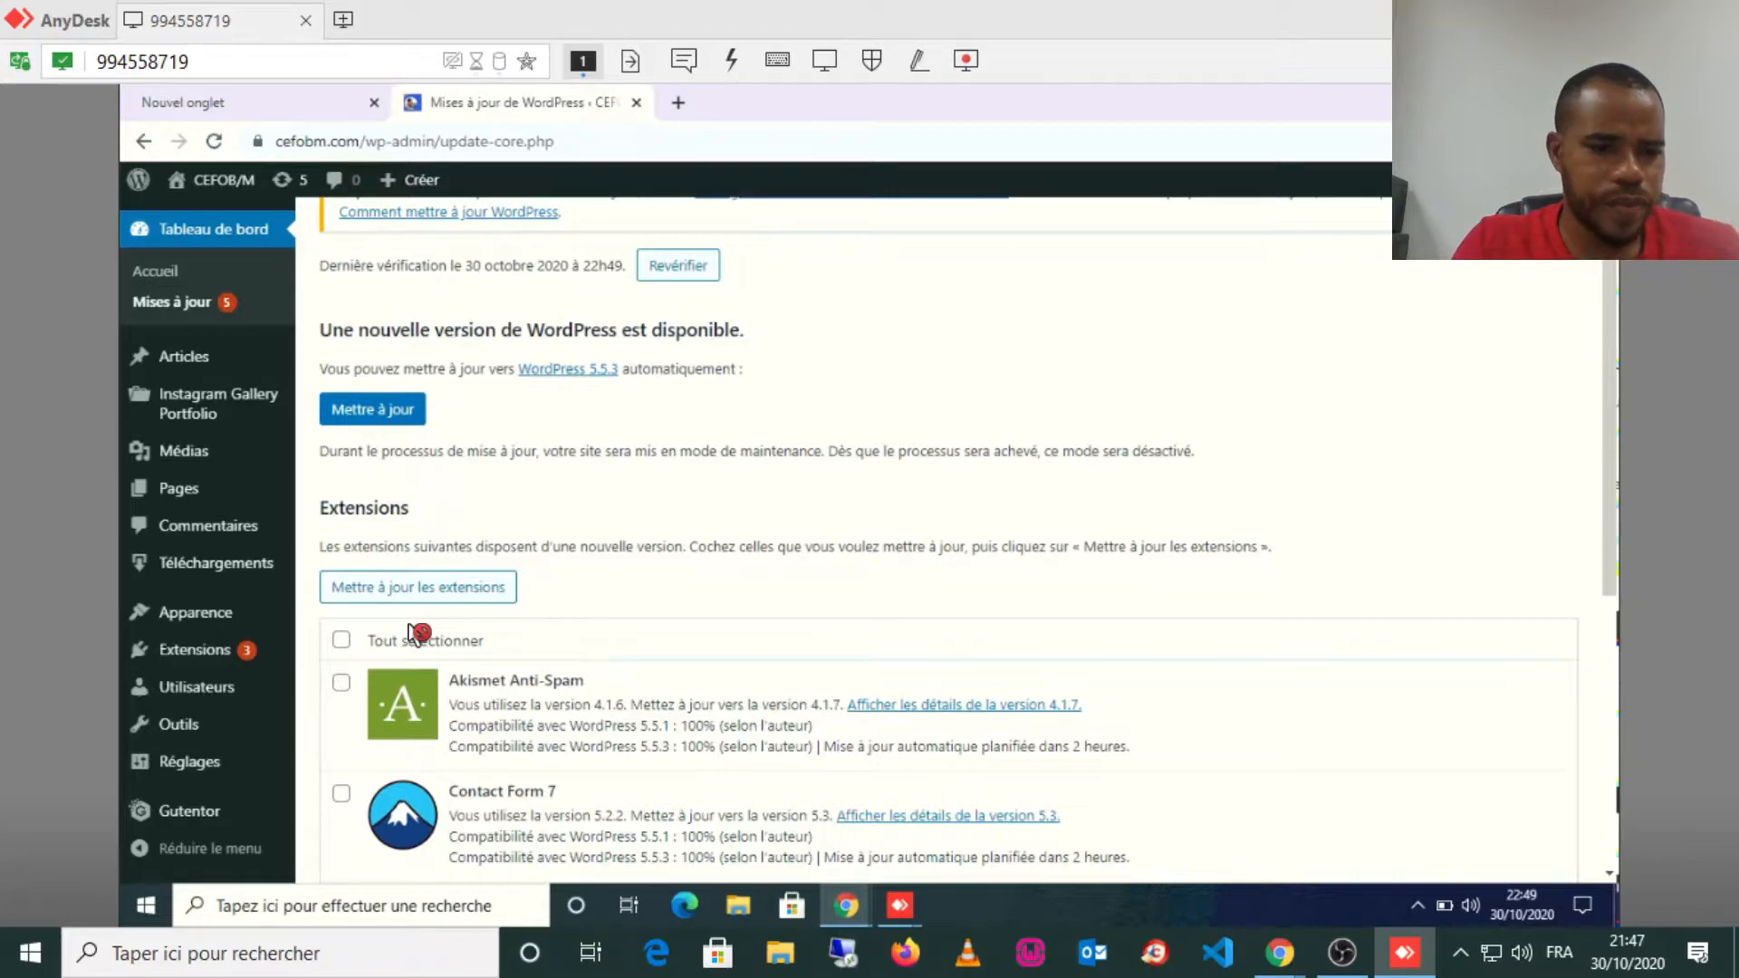
{"action": "left_click", "coordinate": [341, 642]}
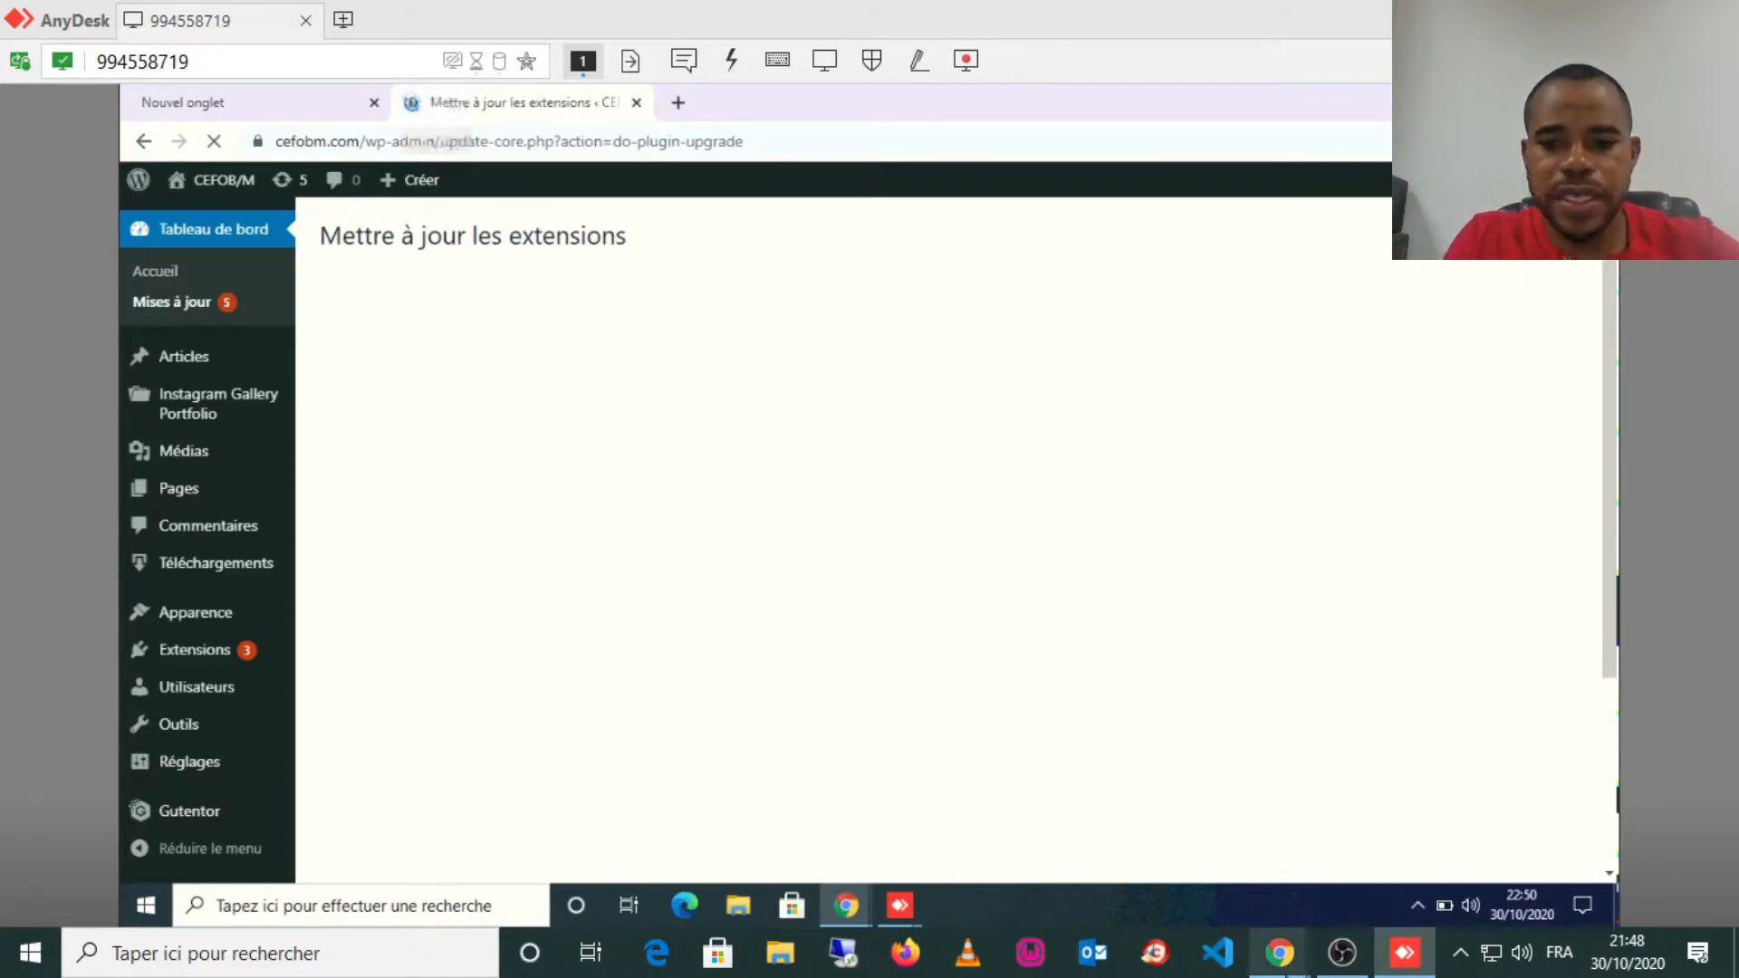
End the Messenger call with the participant, redial it and return to the AnyDesk remote session.
{"action": "mouse_move", "coordinate": [1286, 967]}
{"action": "left_click", "coordinate": [1354, 883]}
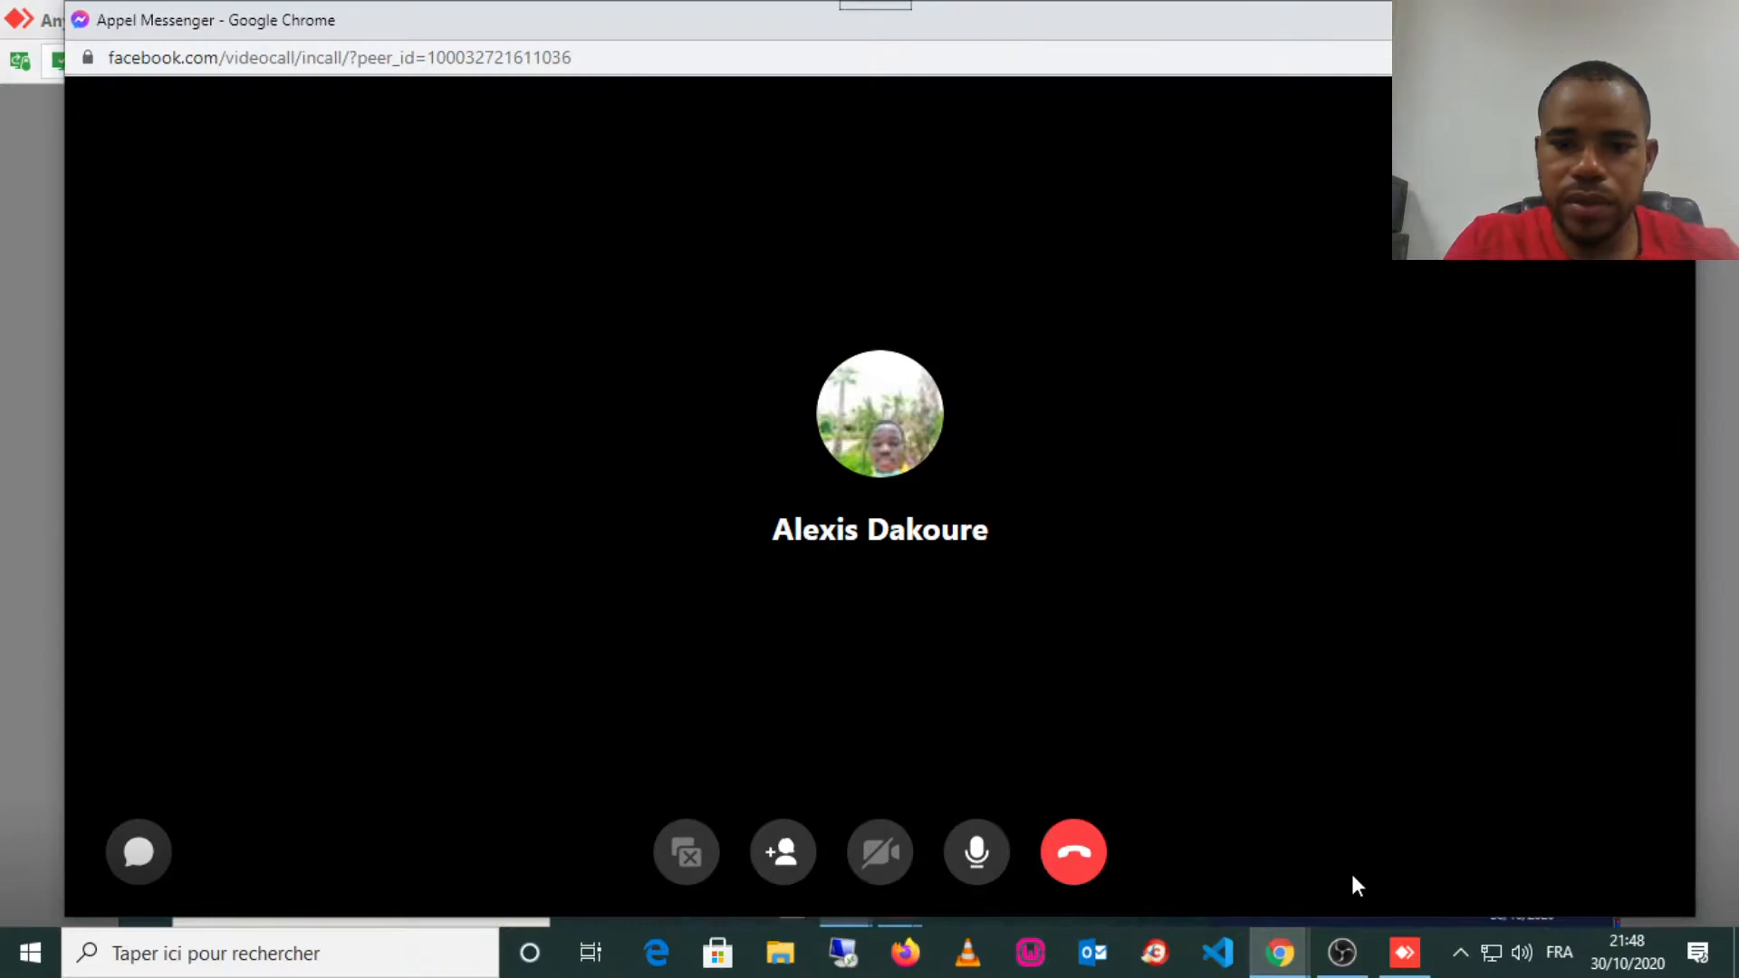
{"action": "left_click", "coordinate": [1081, 851]}
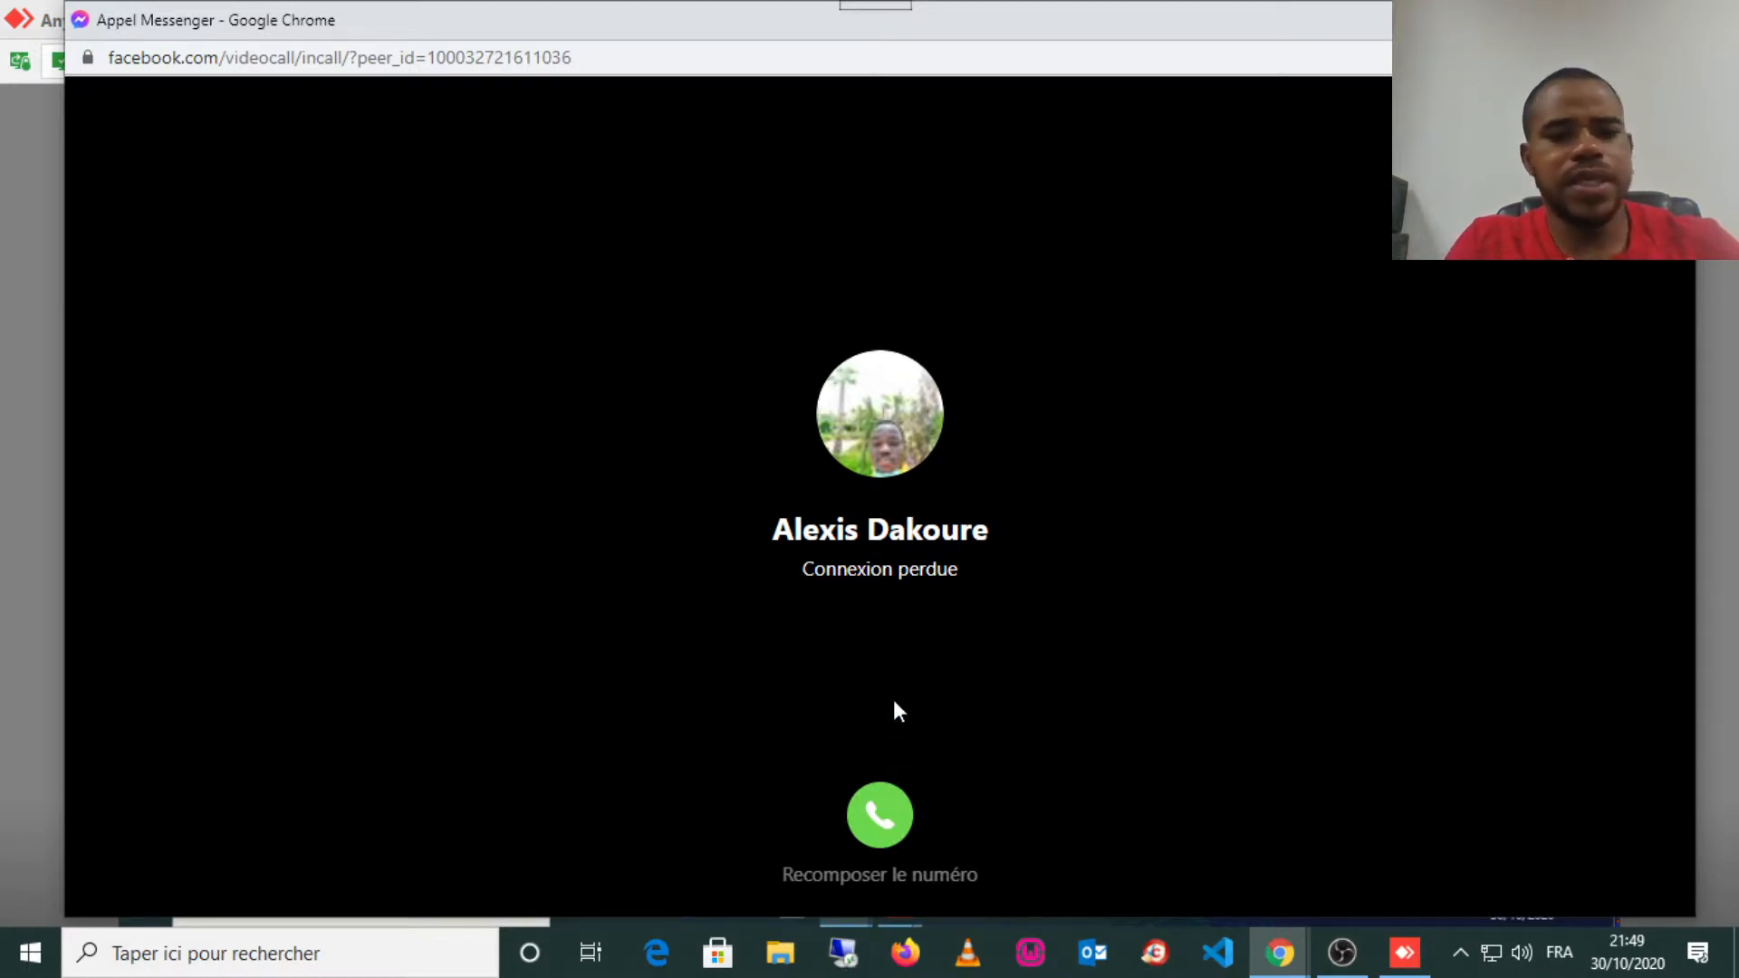
{"action": "left_click", "coordinate": [889, 826]}
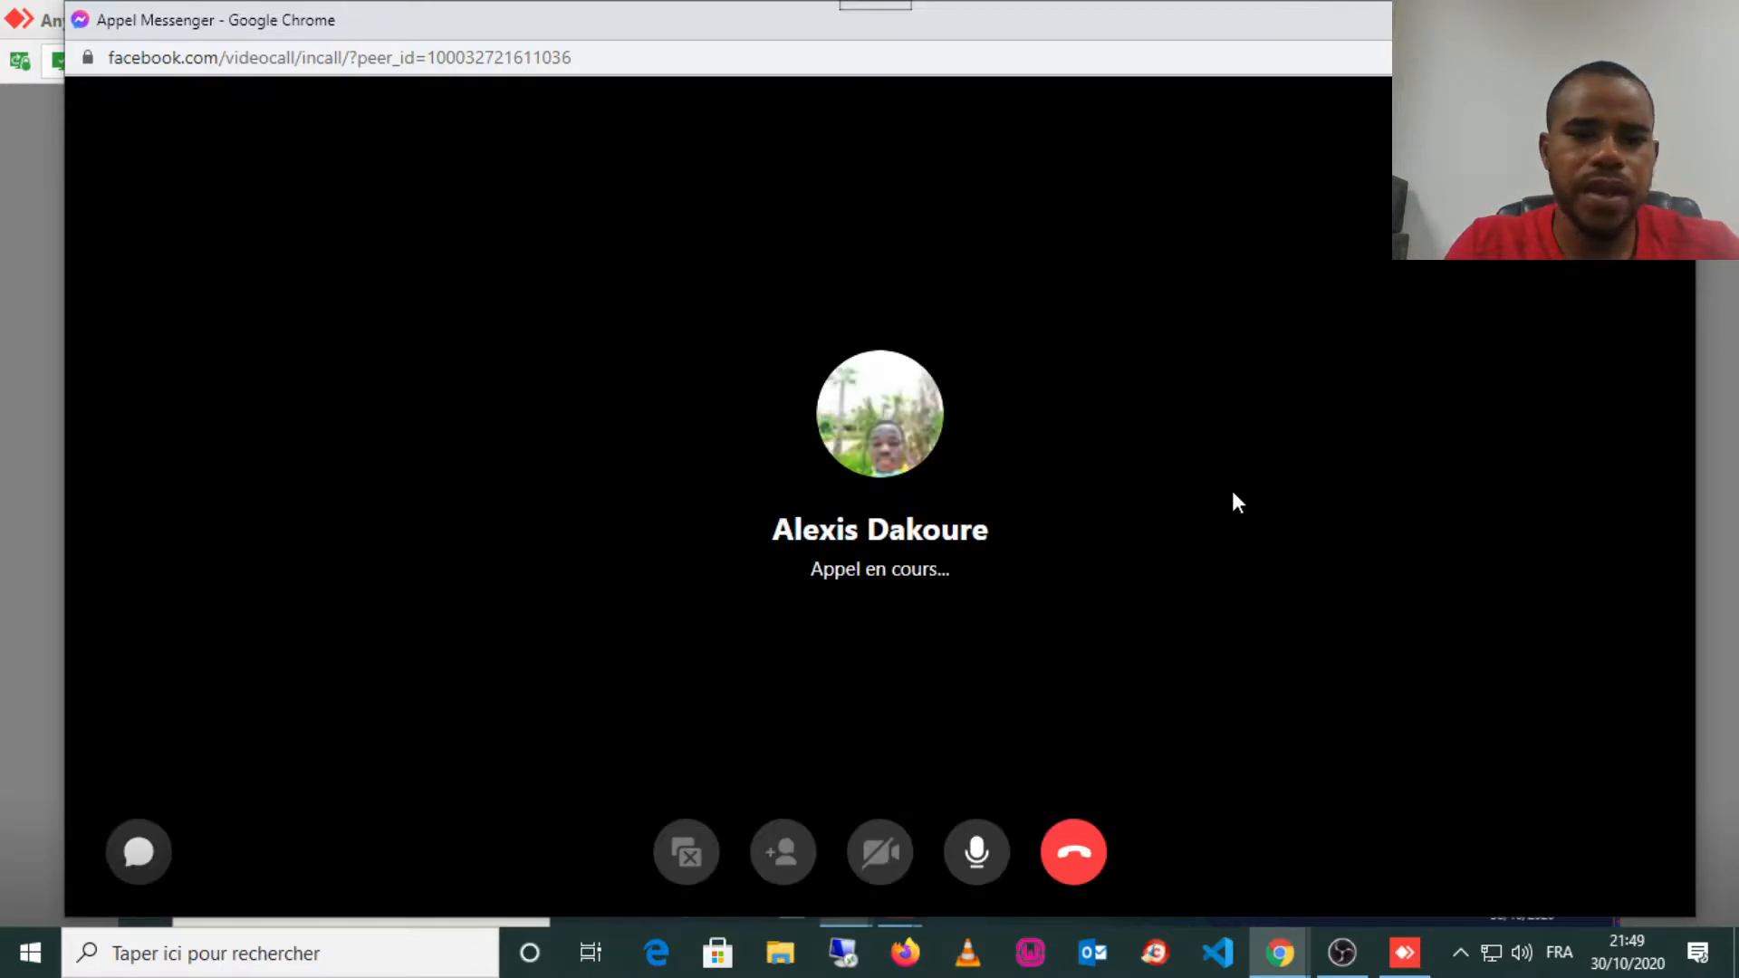
{"action": "left_click", "coordinate": [1549, 18]}
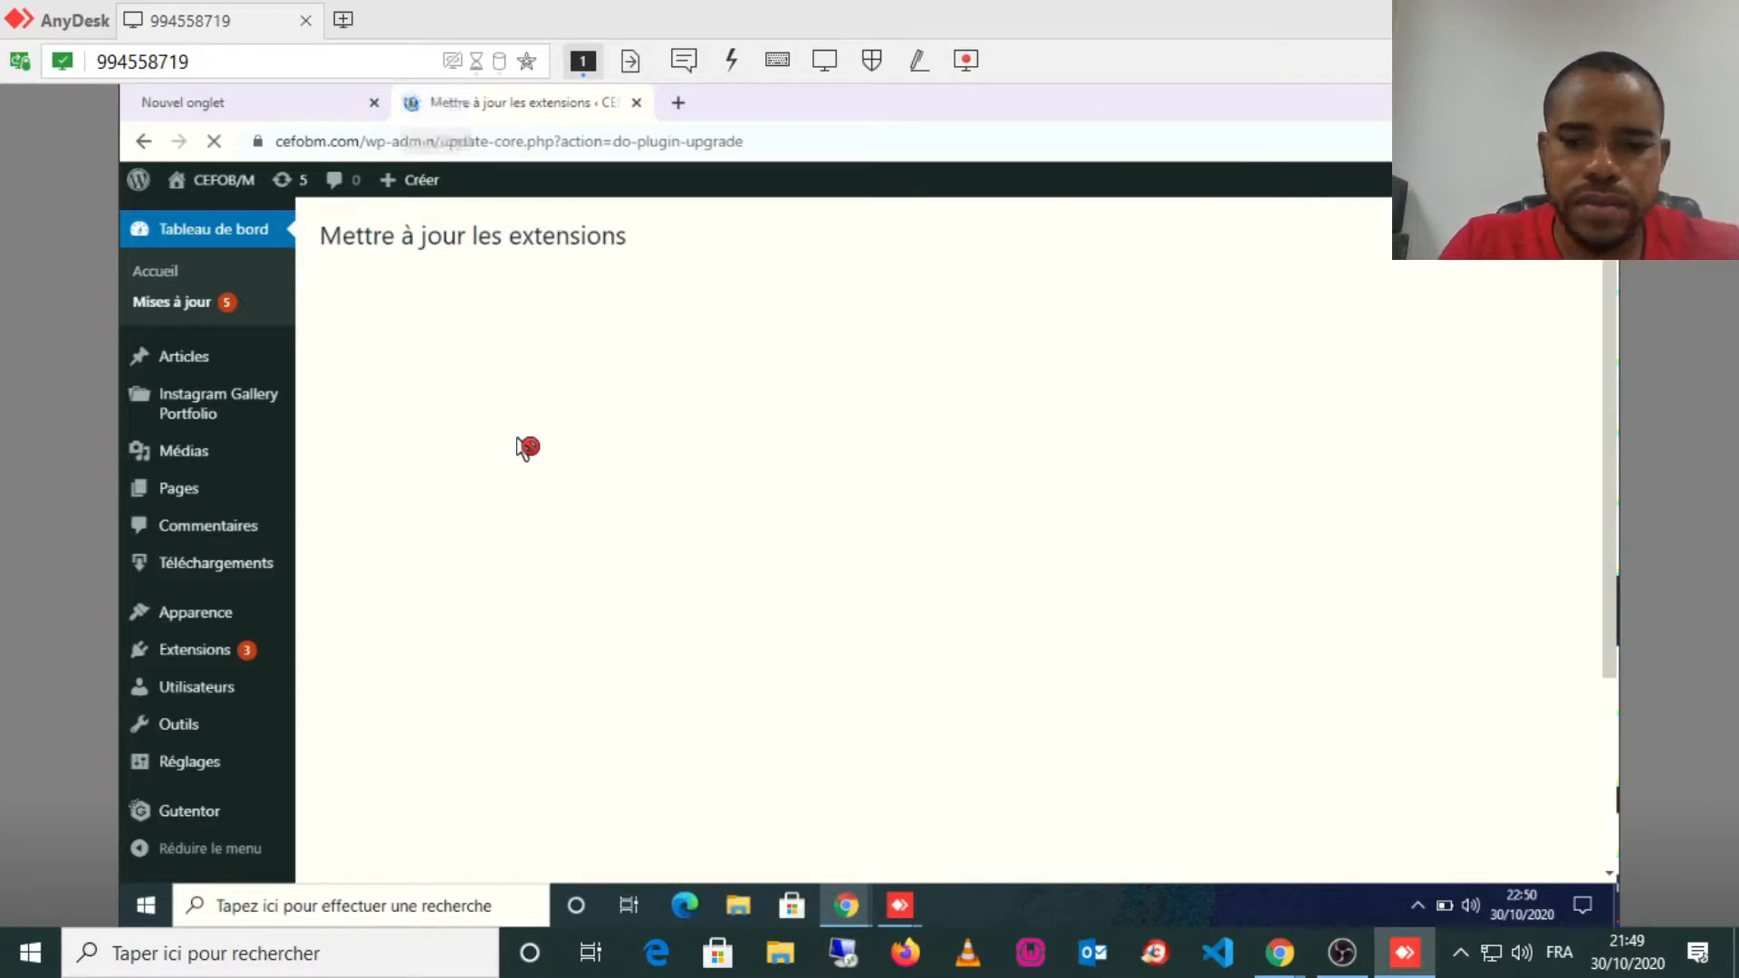
Check the status of the redialed Messenger call and return to the extension update page in AnyDesk.
{"action": "mouse_move", "coordinate": [1261, 960]}
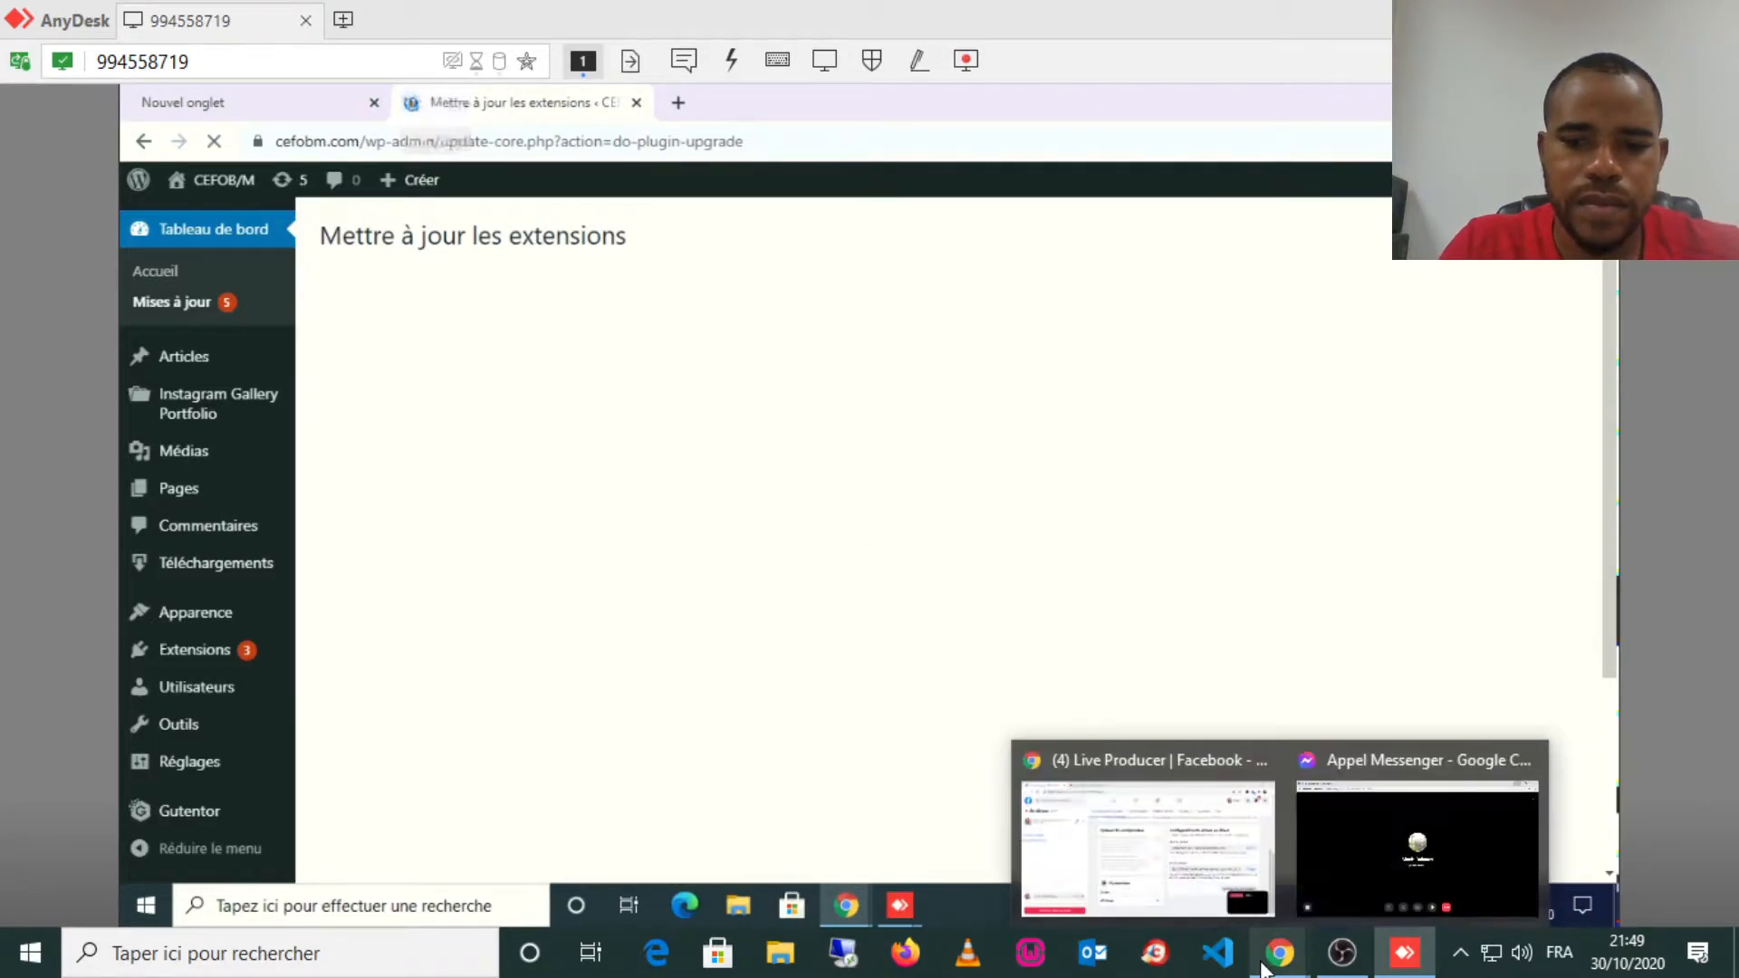
{"action": "left_click", "coordinate": [1435, 786]}
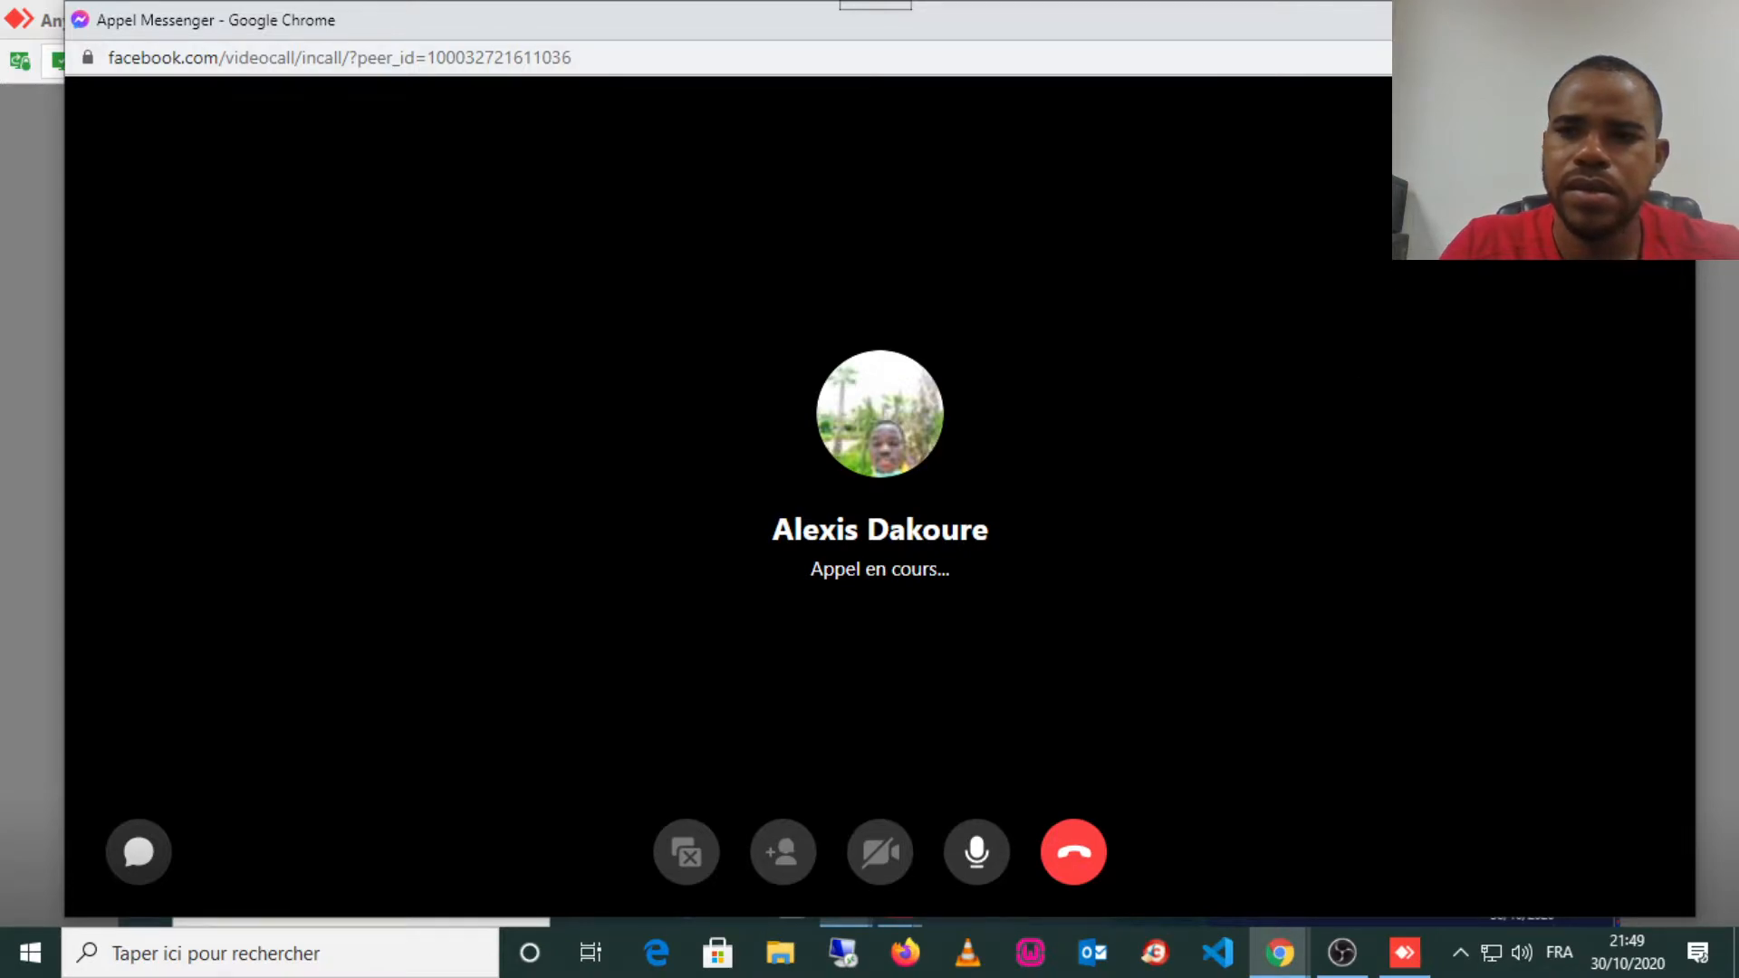
{"action": "left_click", "coordinate": [1550, 19]}
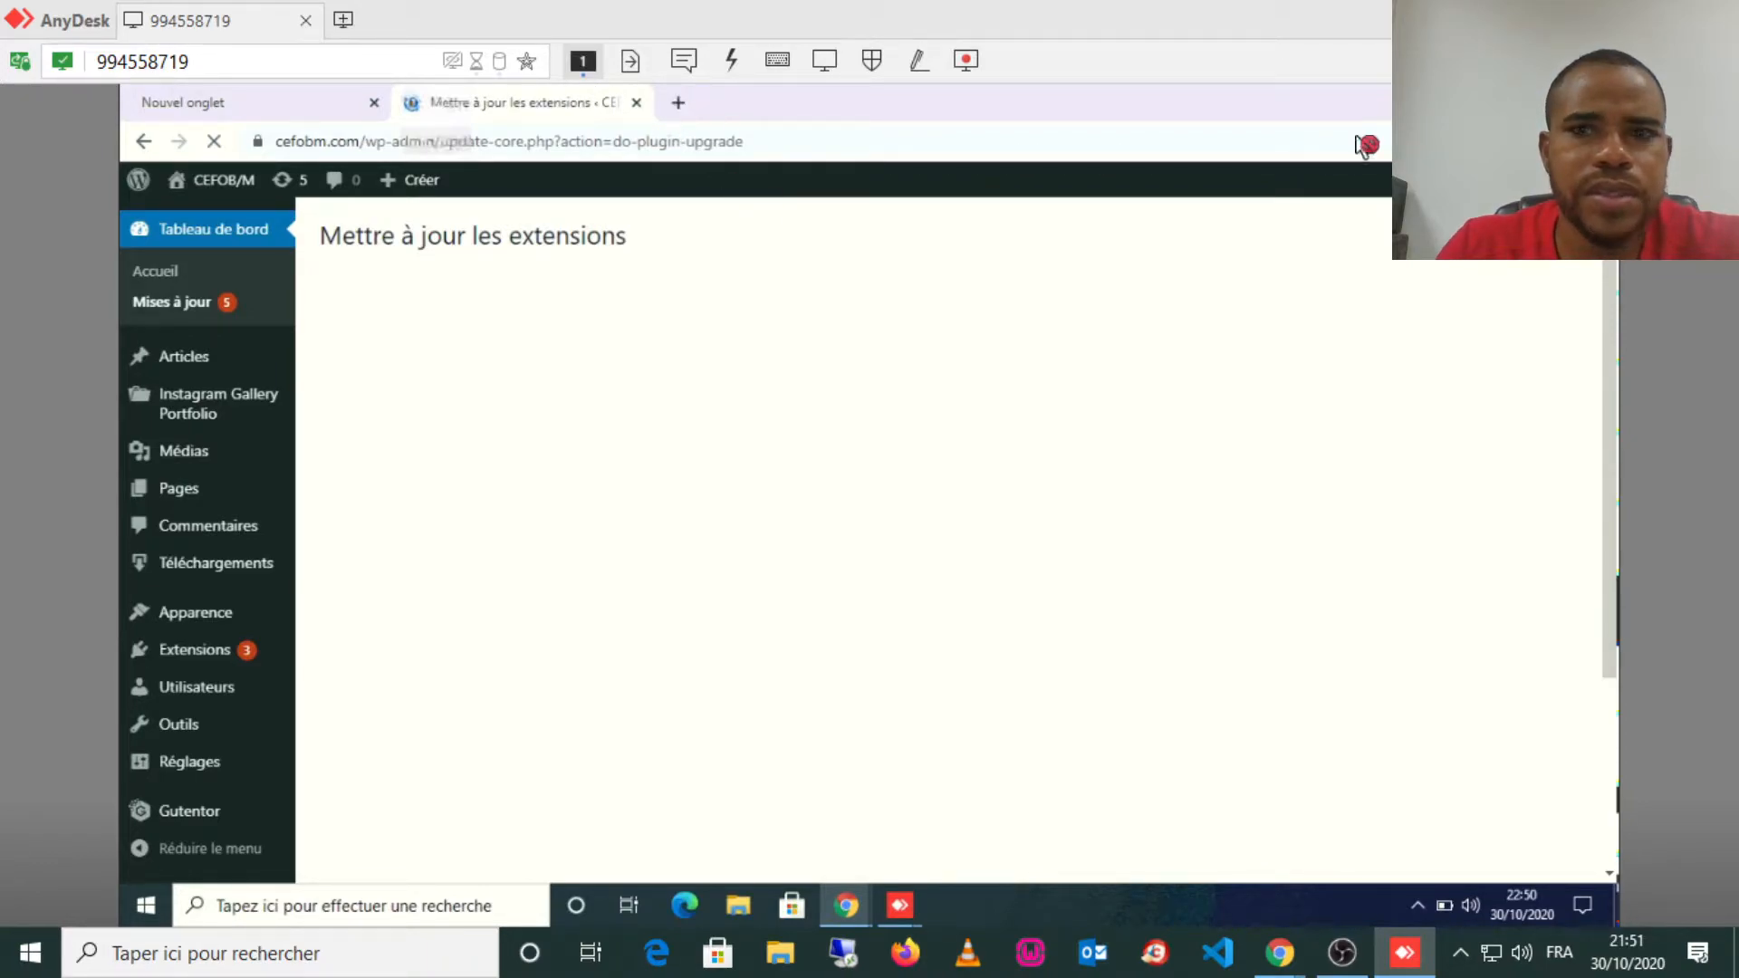
Copy the remote computer's AnyDesk address from the current session.
{"action": "left_click", "coordinate": [199, 65]}
{"action": "key", "text": "ctrl+c"}
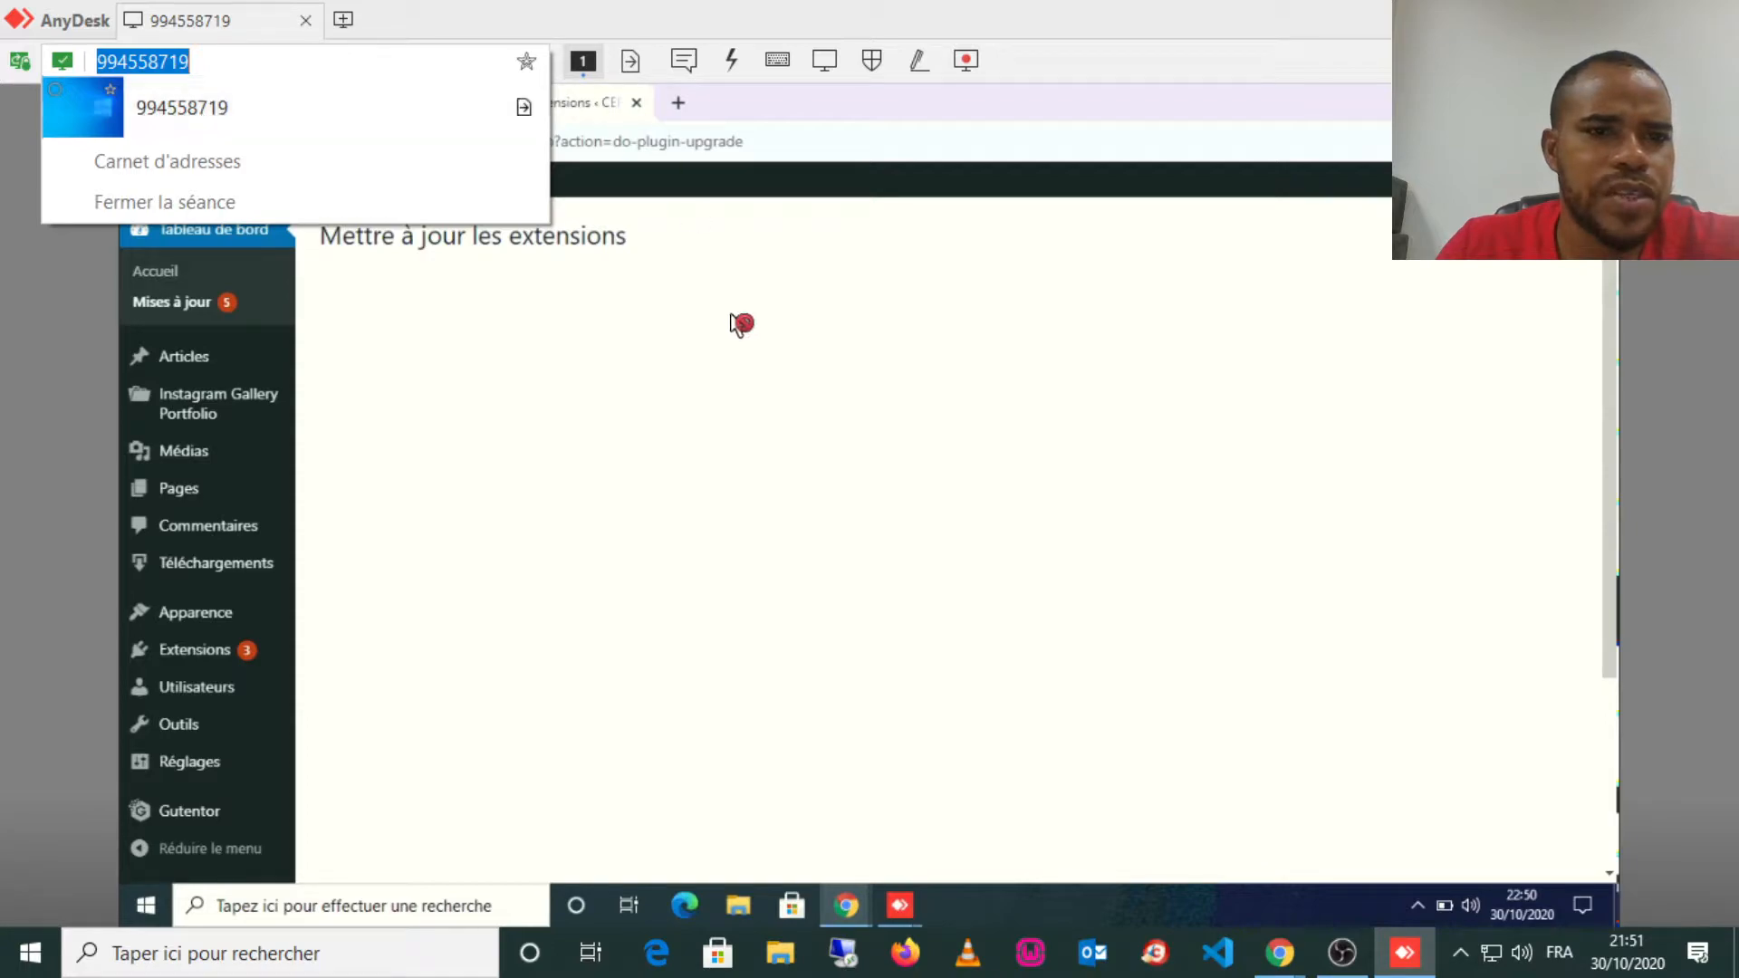
{"action": "left_click", "coordinate": [739, 325]}
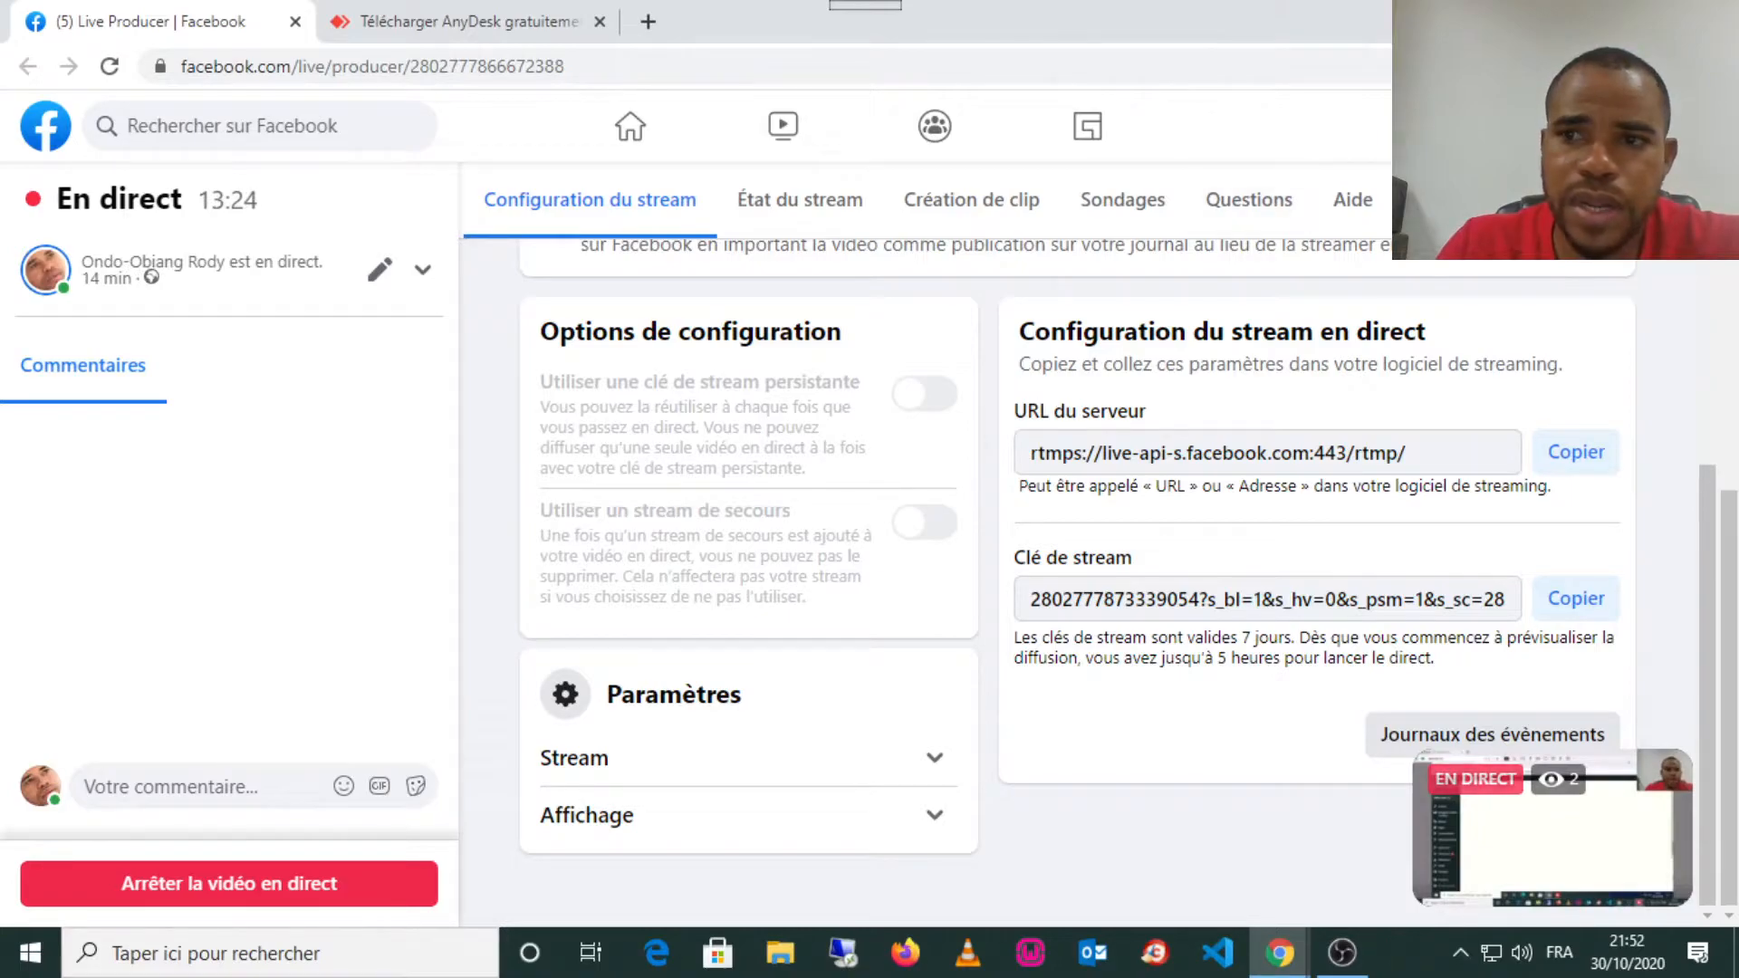
Show the desktop and reopen AnyDesk from its background process with a new connection window.
{"action": "key", "text": "super+d"}
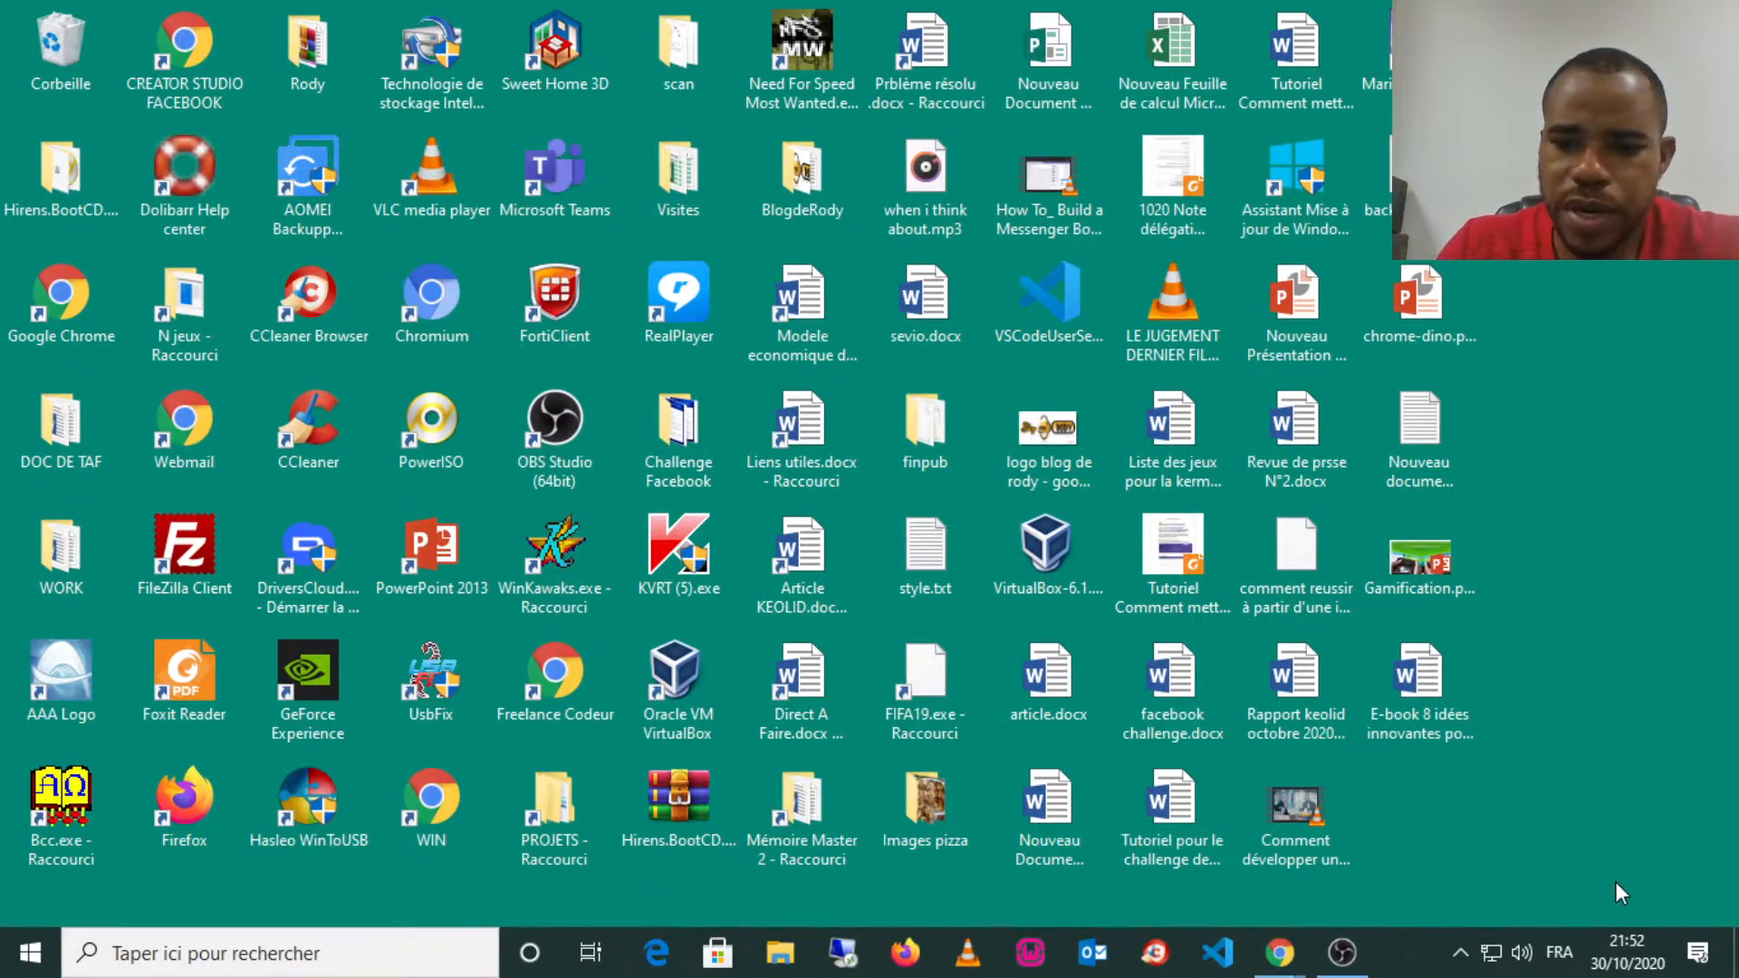
{"action": "left_click", "coordinate": [1462, 951]}
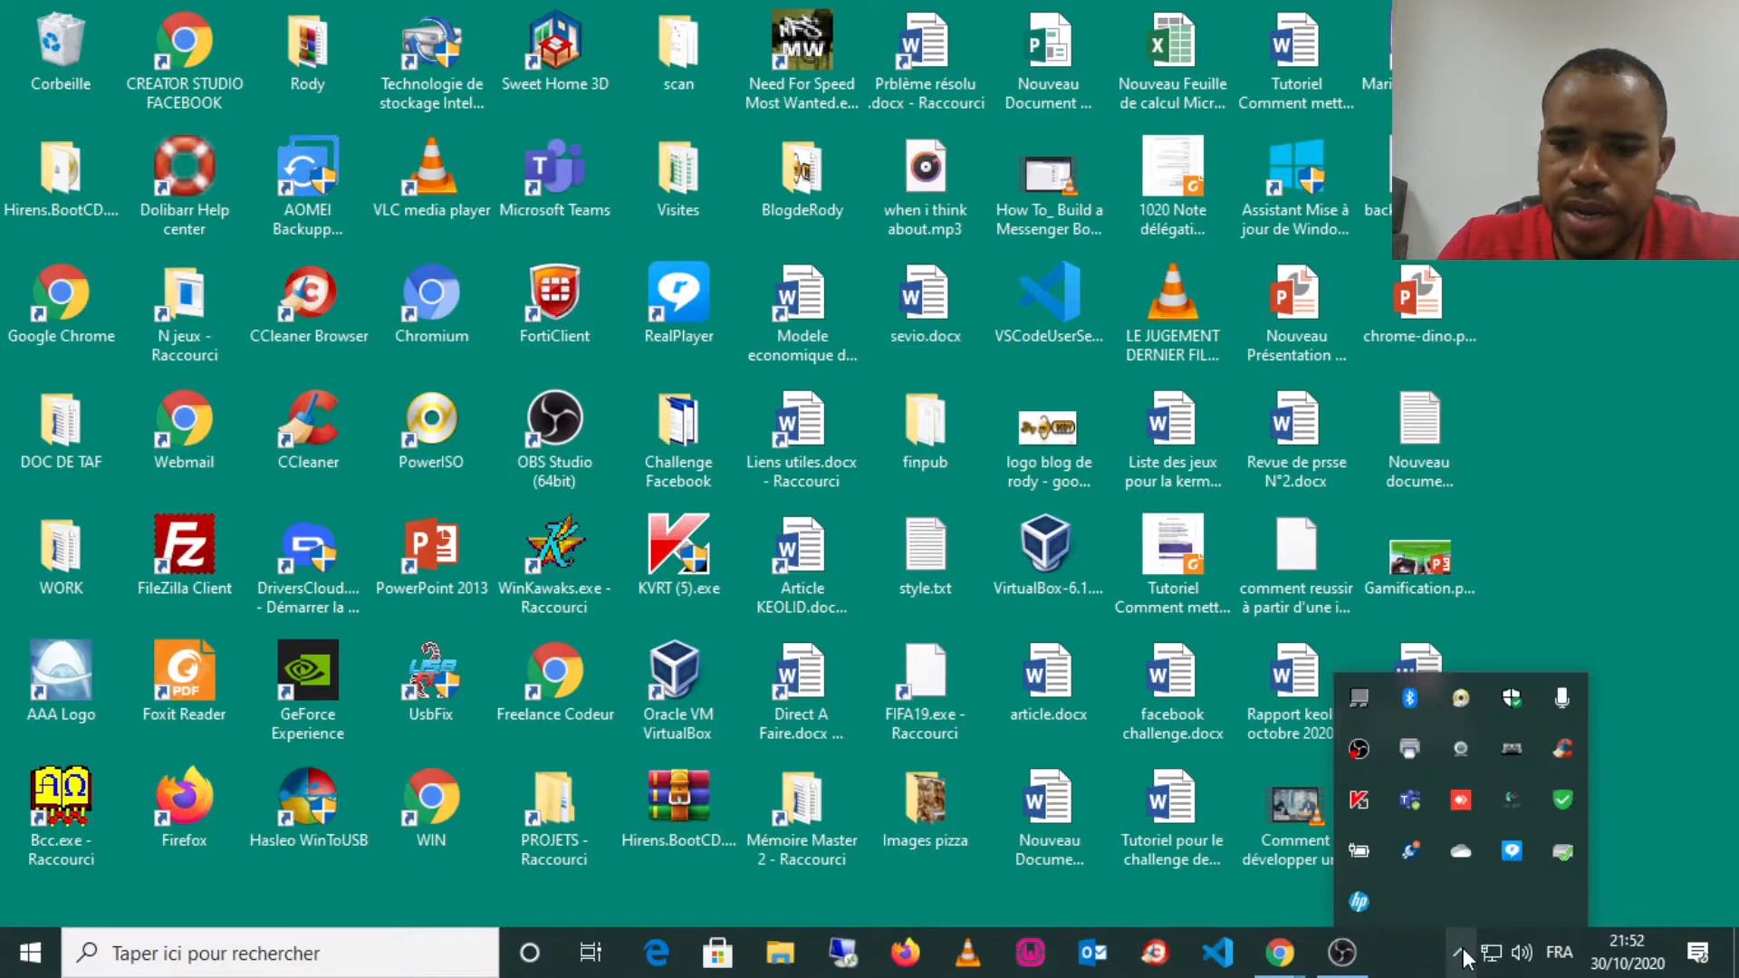
{"action": "right_click", "coordinate": [1464, 808]}
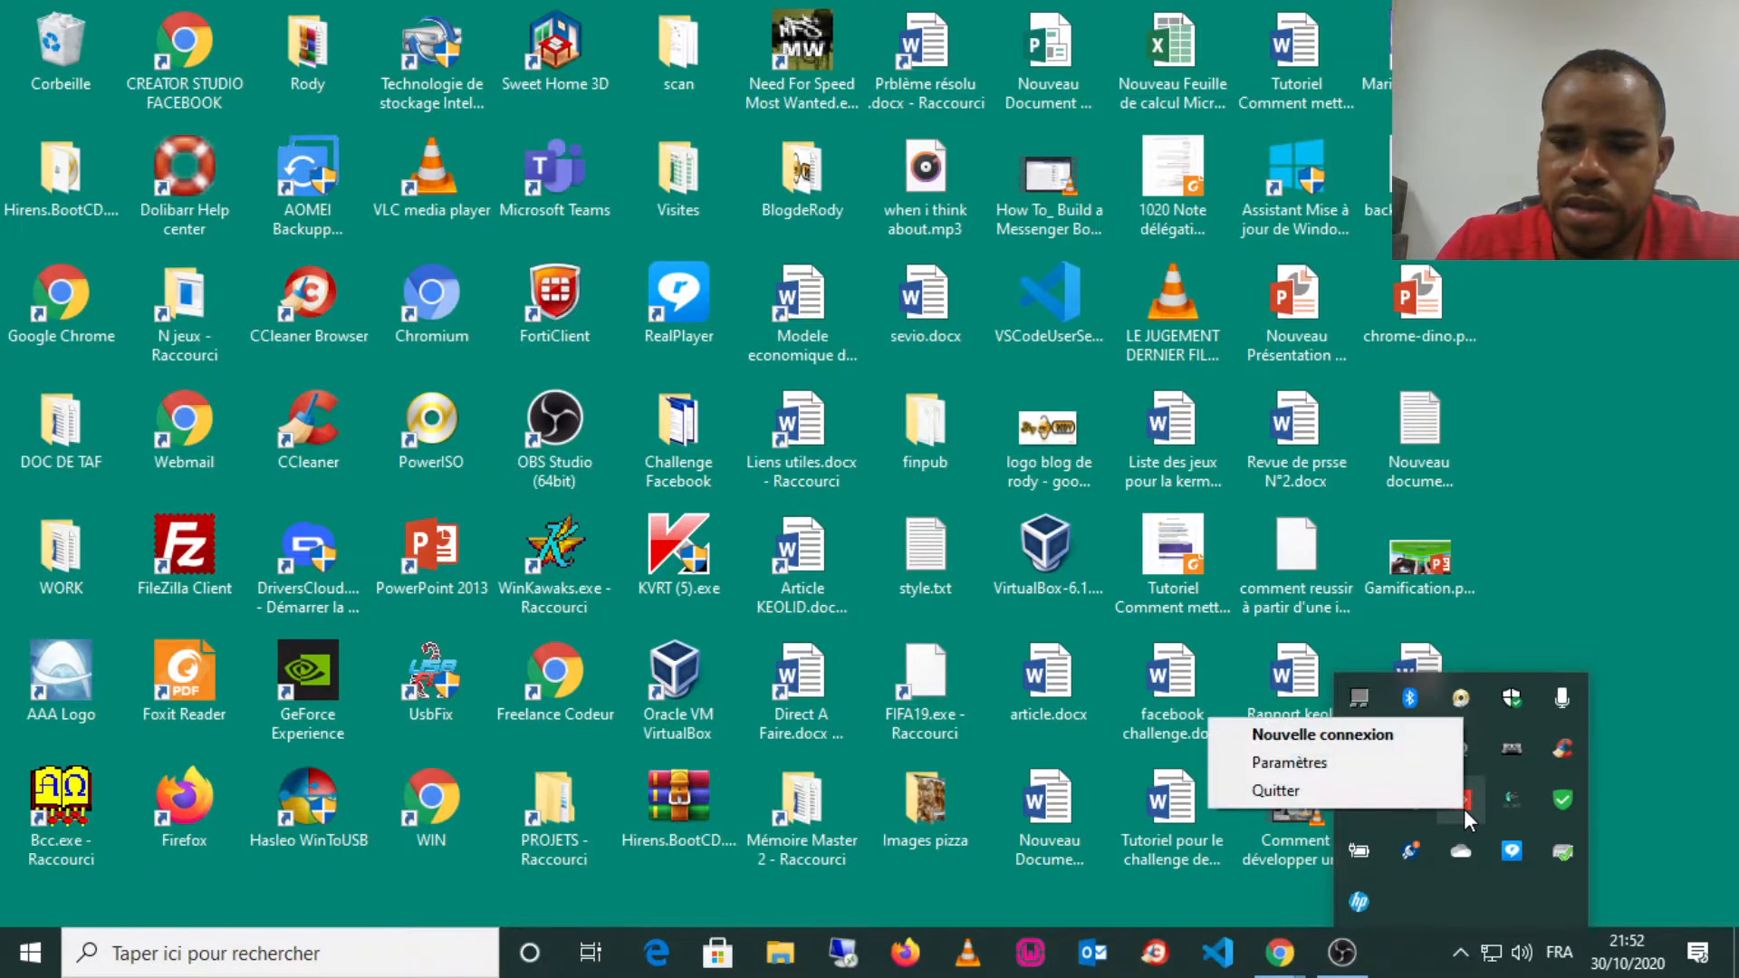
{"action": "left_click", "coordinate": [1364, 734]}
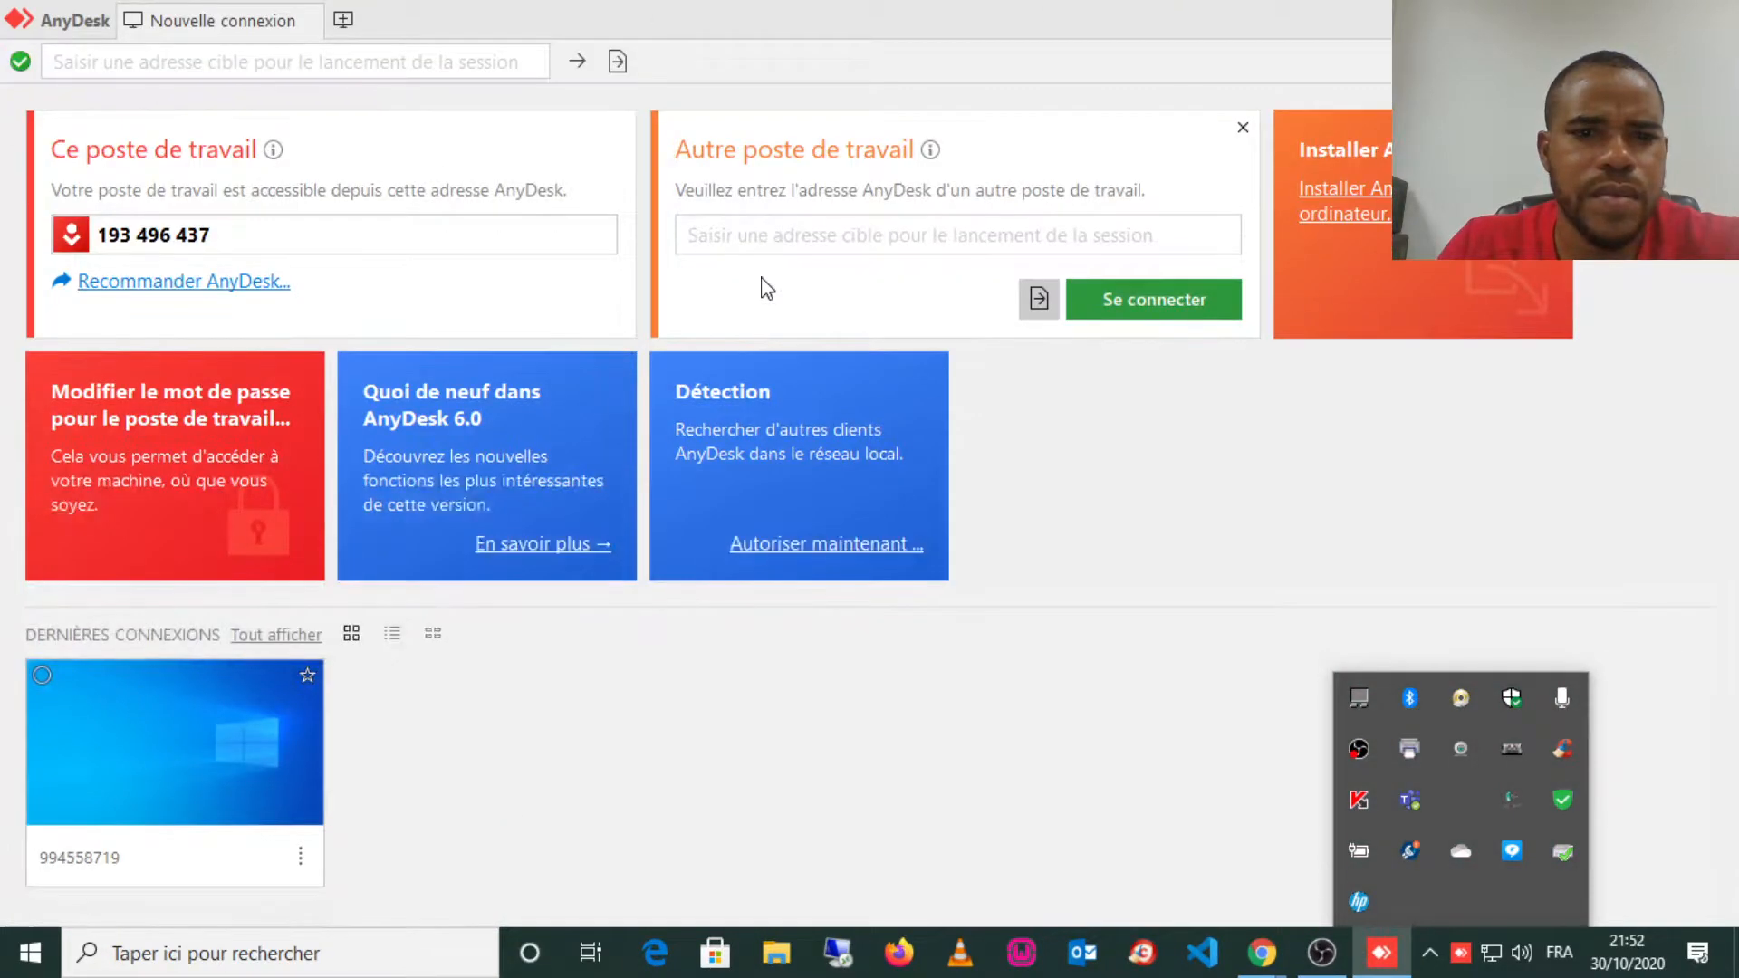
Reconnect to the participant's computer using the copied AnyDesk address and minimize the remote session's chat and permissions window.
{"action": "left_click", "coordinate": [744, 237]}
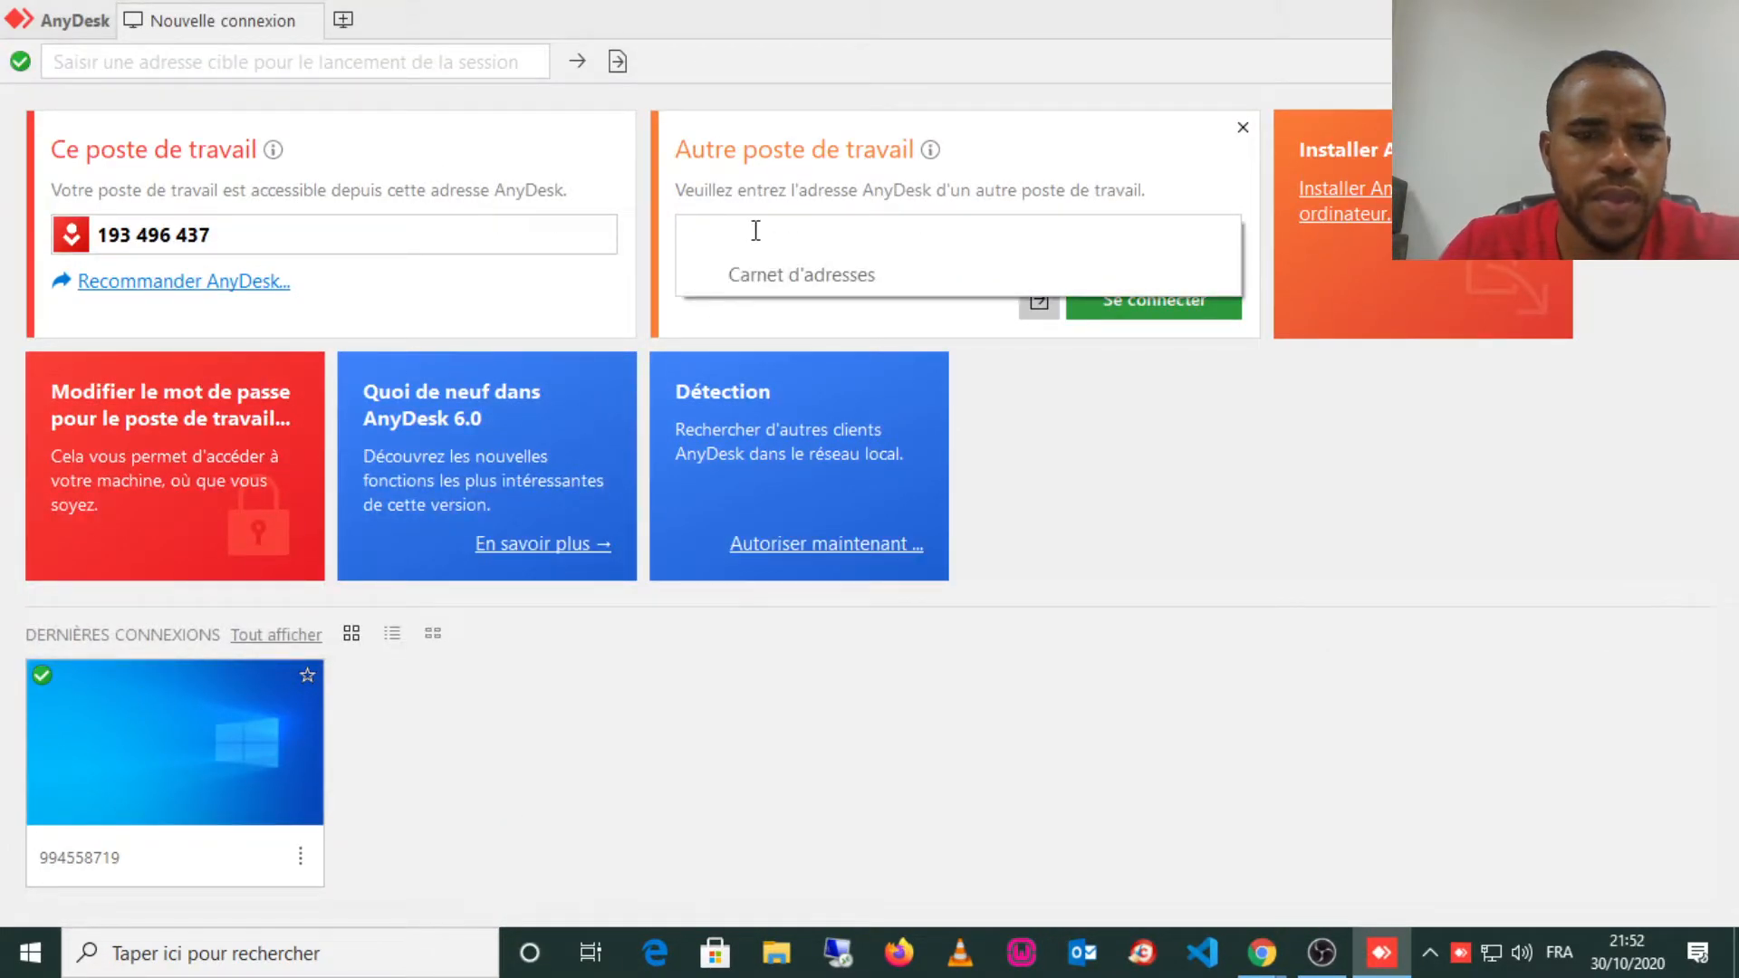
{"action": "key", "text": "ctrl+v"}
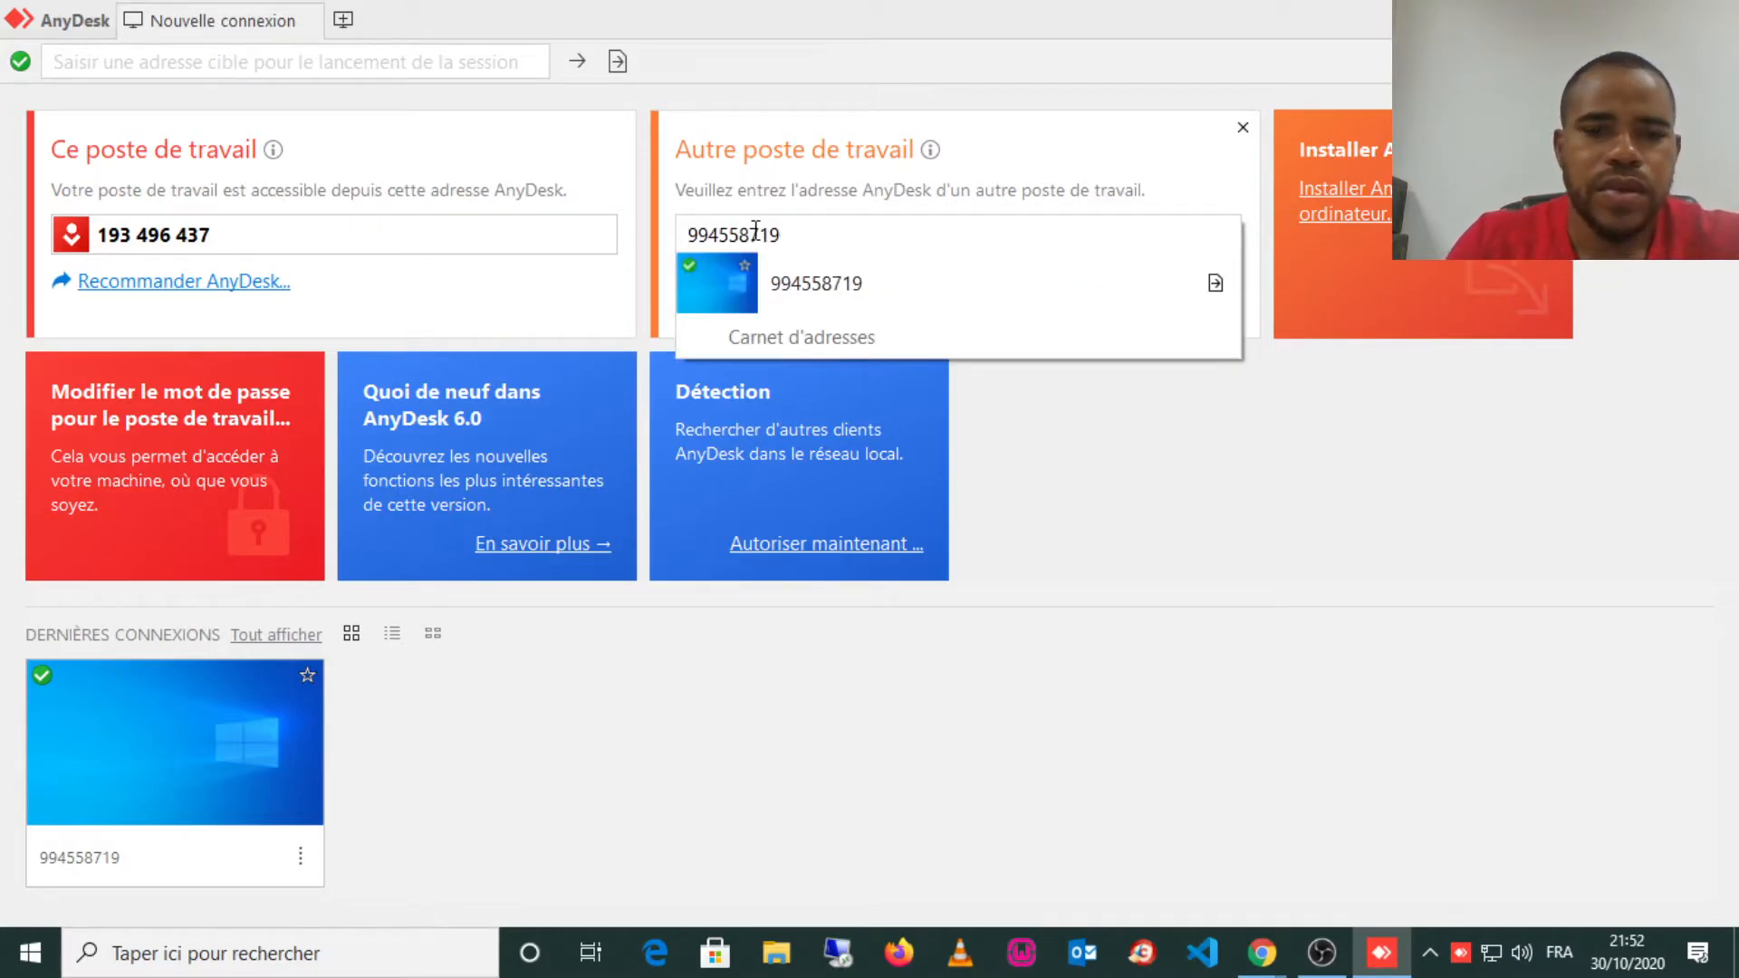
{"action": "left_click", "coordinate": [854, 288]}
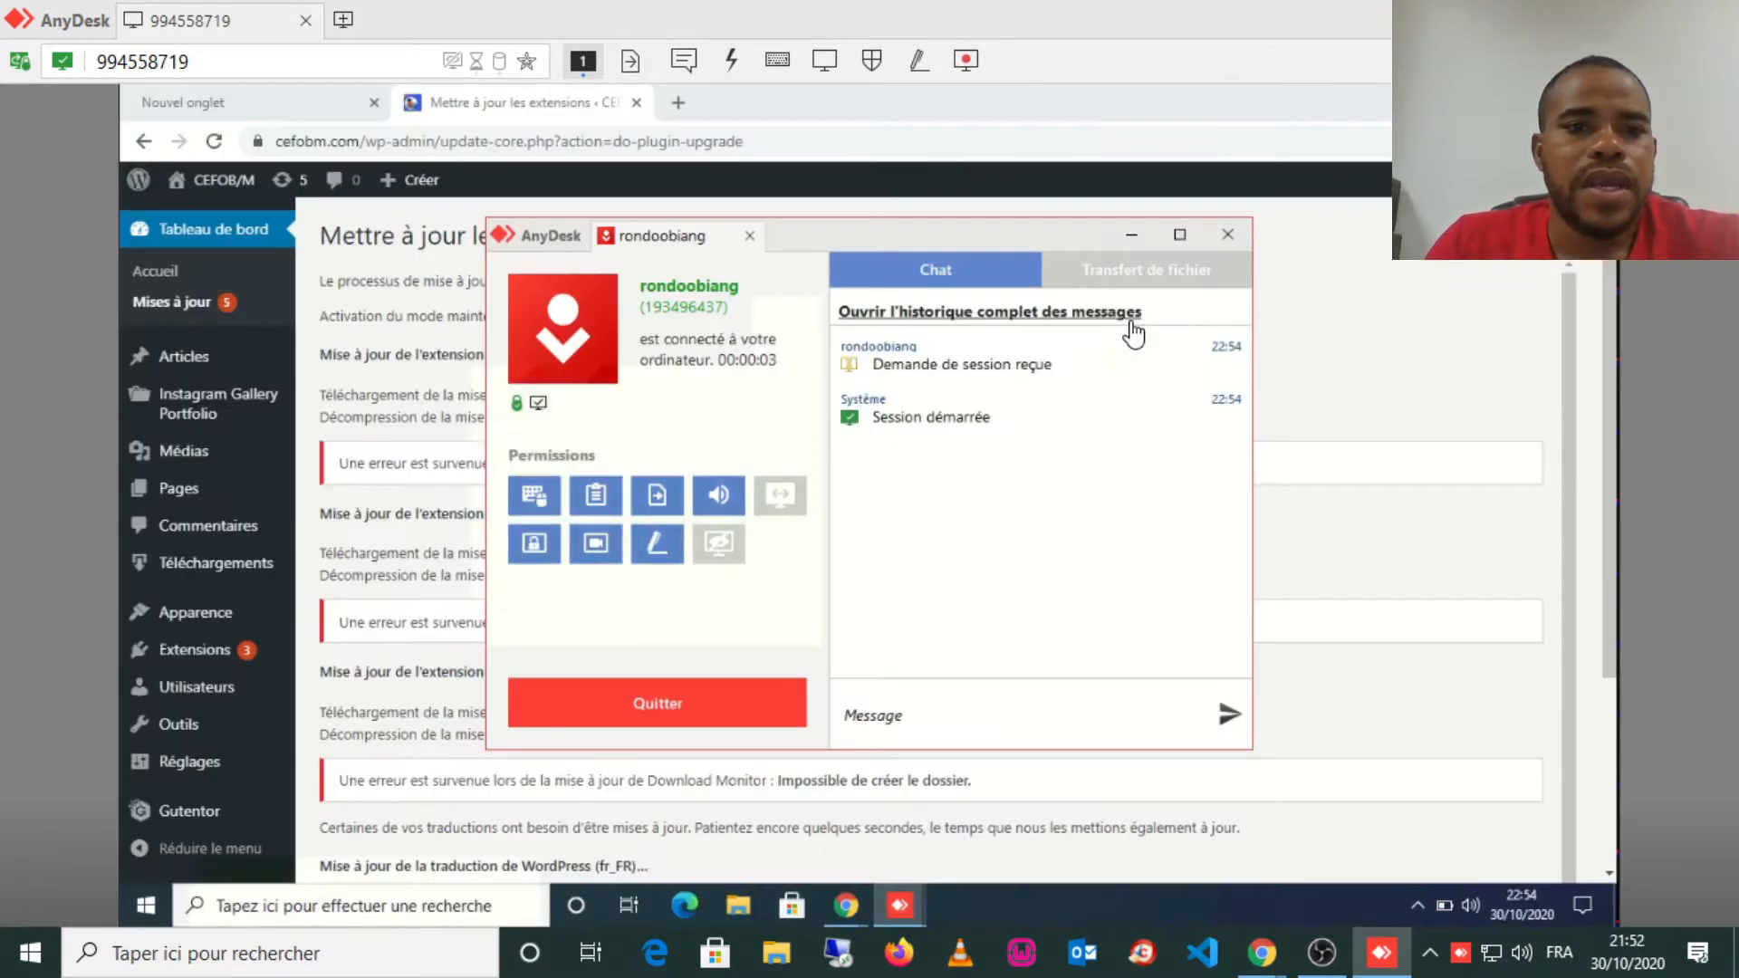
{"action": "left_click", "coordinate": [1133, 236]}
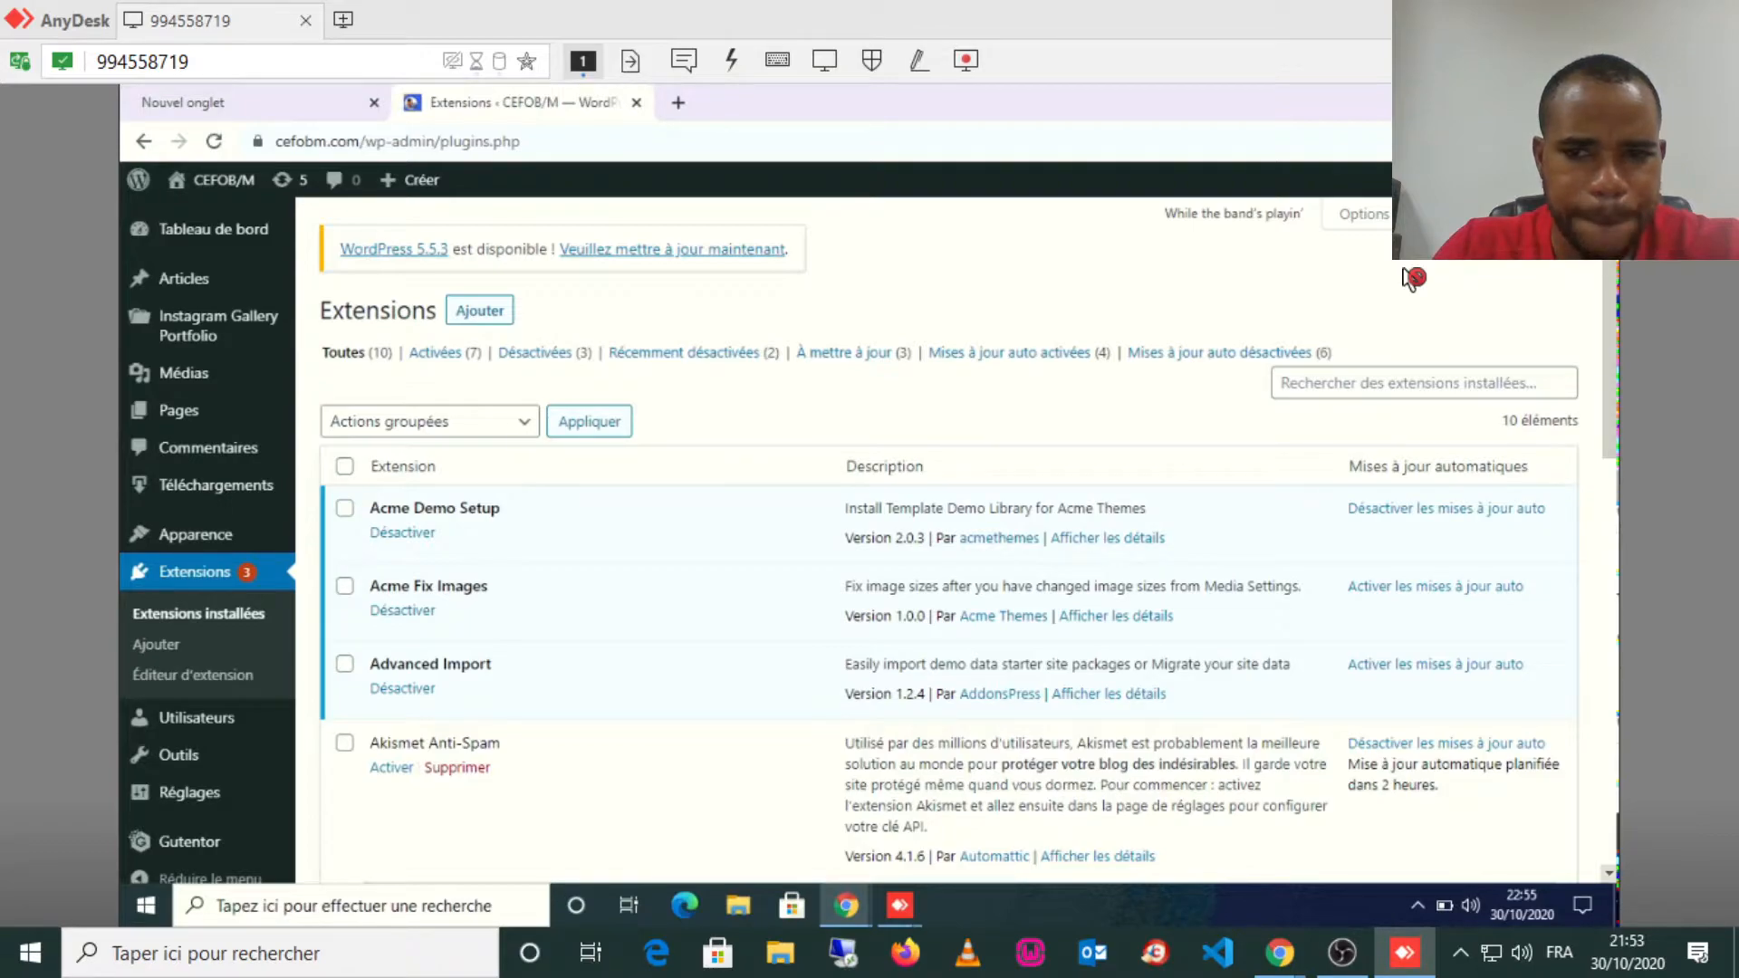
Examine the full list of installed extensions for activation status, available updates and automatic update settings.
{"action": "scroll", "coordinate": [1406, 278], "scroll_direction": "down", "scroll_amount": 1}
{"action": "scroll", "coordinate": [1410, 278], "scroll_direction": "down", "scroll_amount": 5}
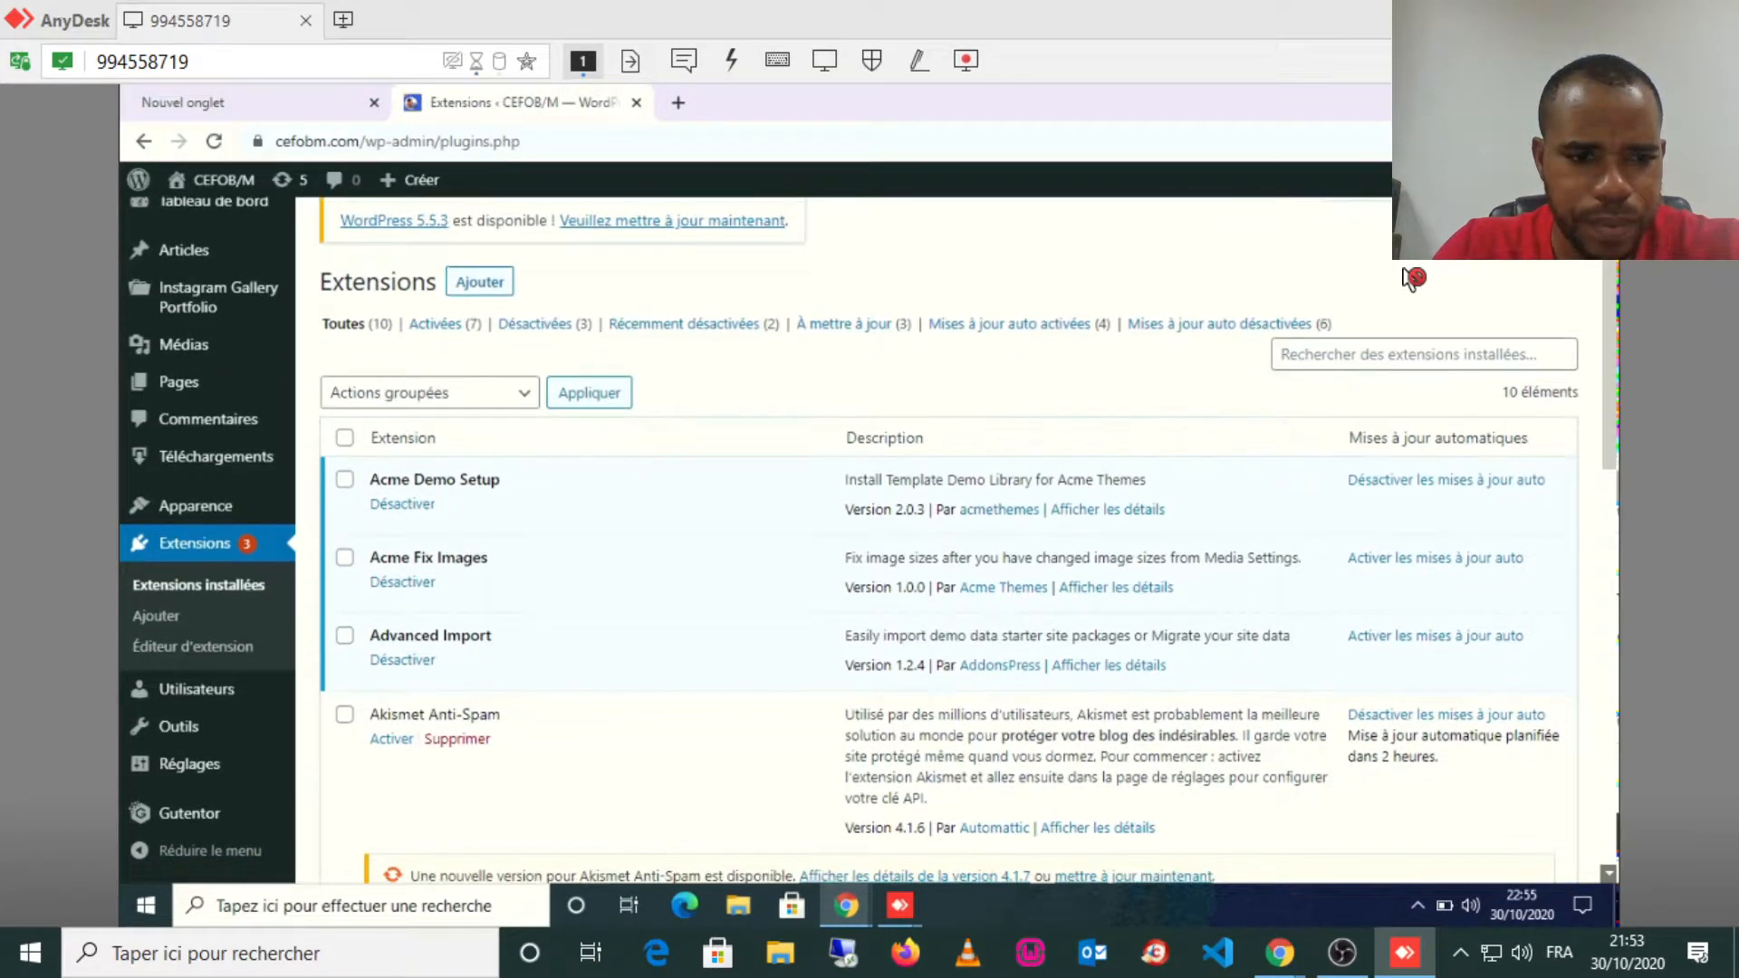
{"action": "scroll", "coordinate": [1409, 278], "scroll_direction": "down", "scroll_amount": 4}
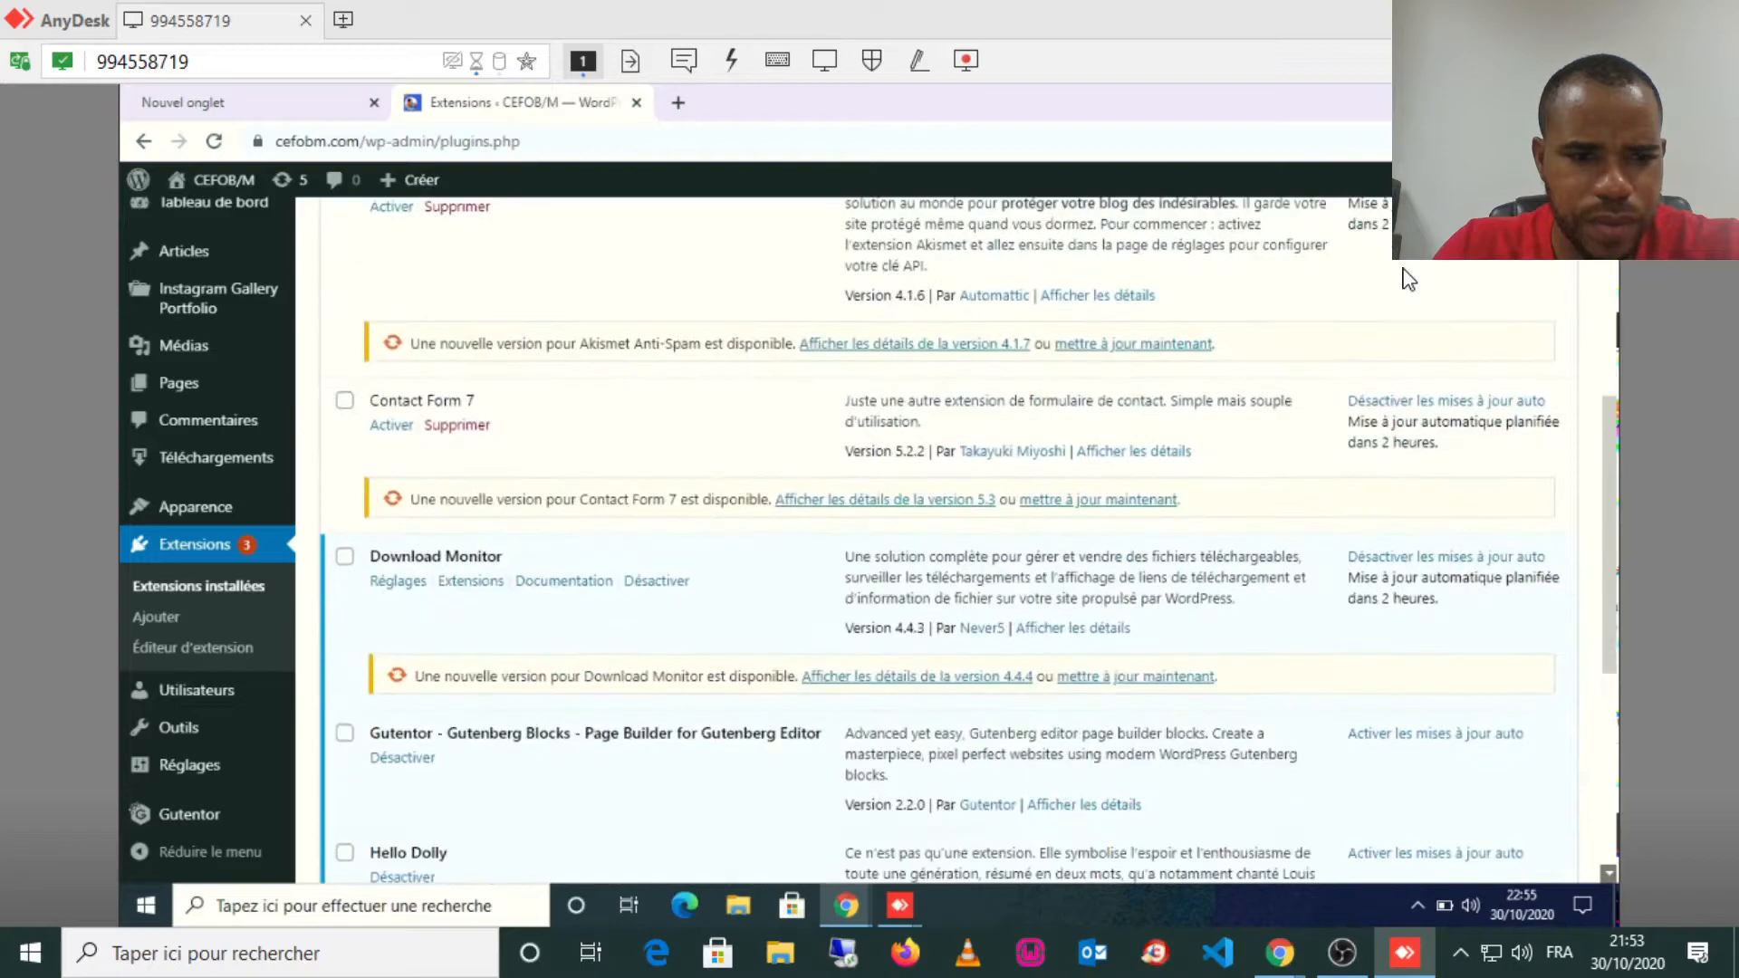
{"action": "scroll", "coordinate": [1406, 278], "scroll_direction": "down", "scroll_amount": 5}
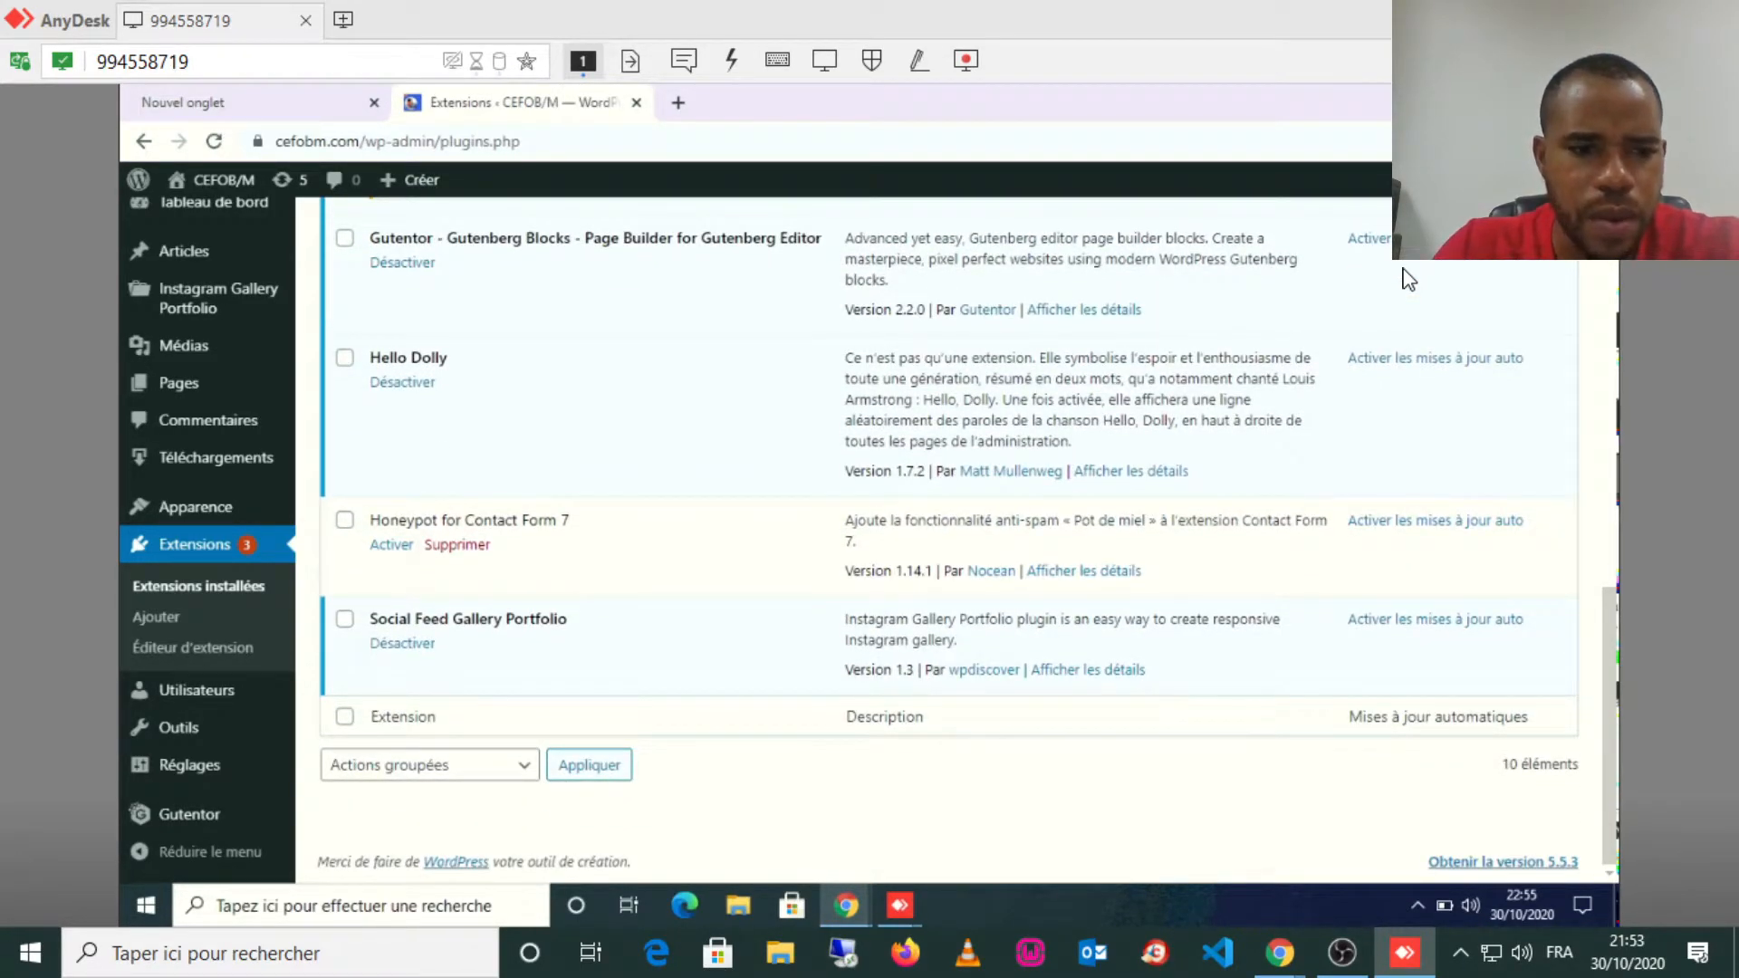
{"action": "left_click", "coordinate": [1410, 278]}
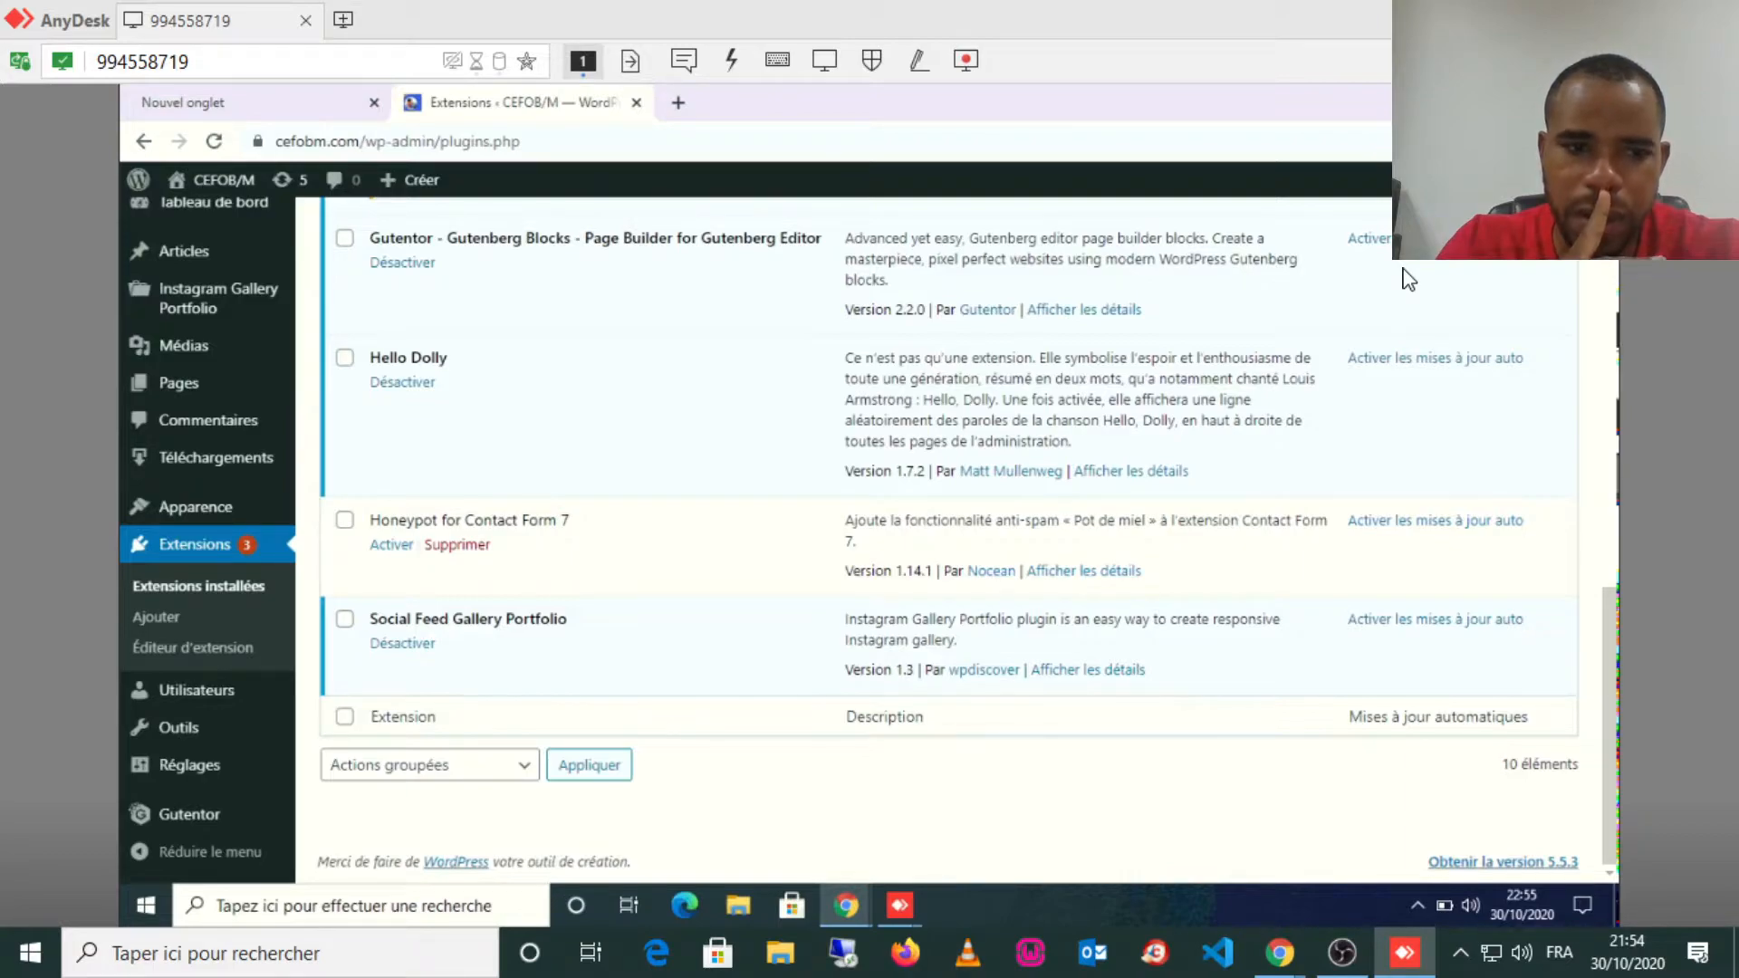
{"action": "scroll", "coordinate": [1408, 279], "scroll_direction": "up", "scroll_amount": 3}
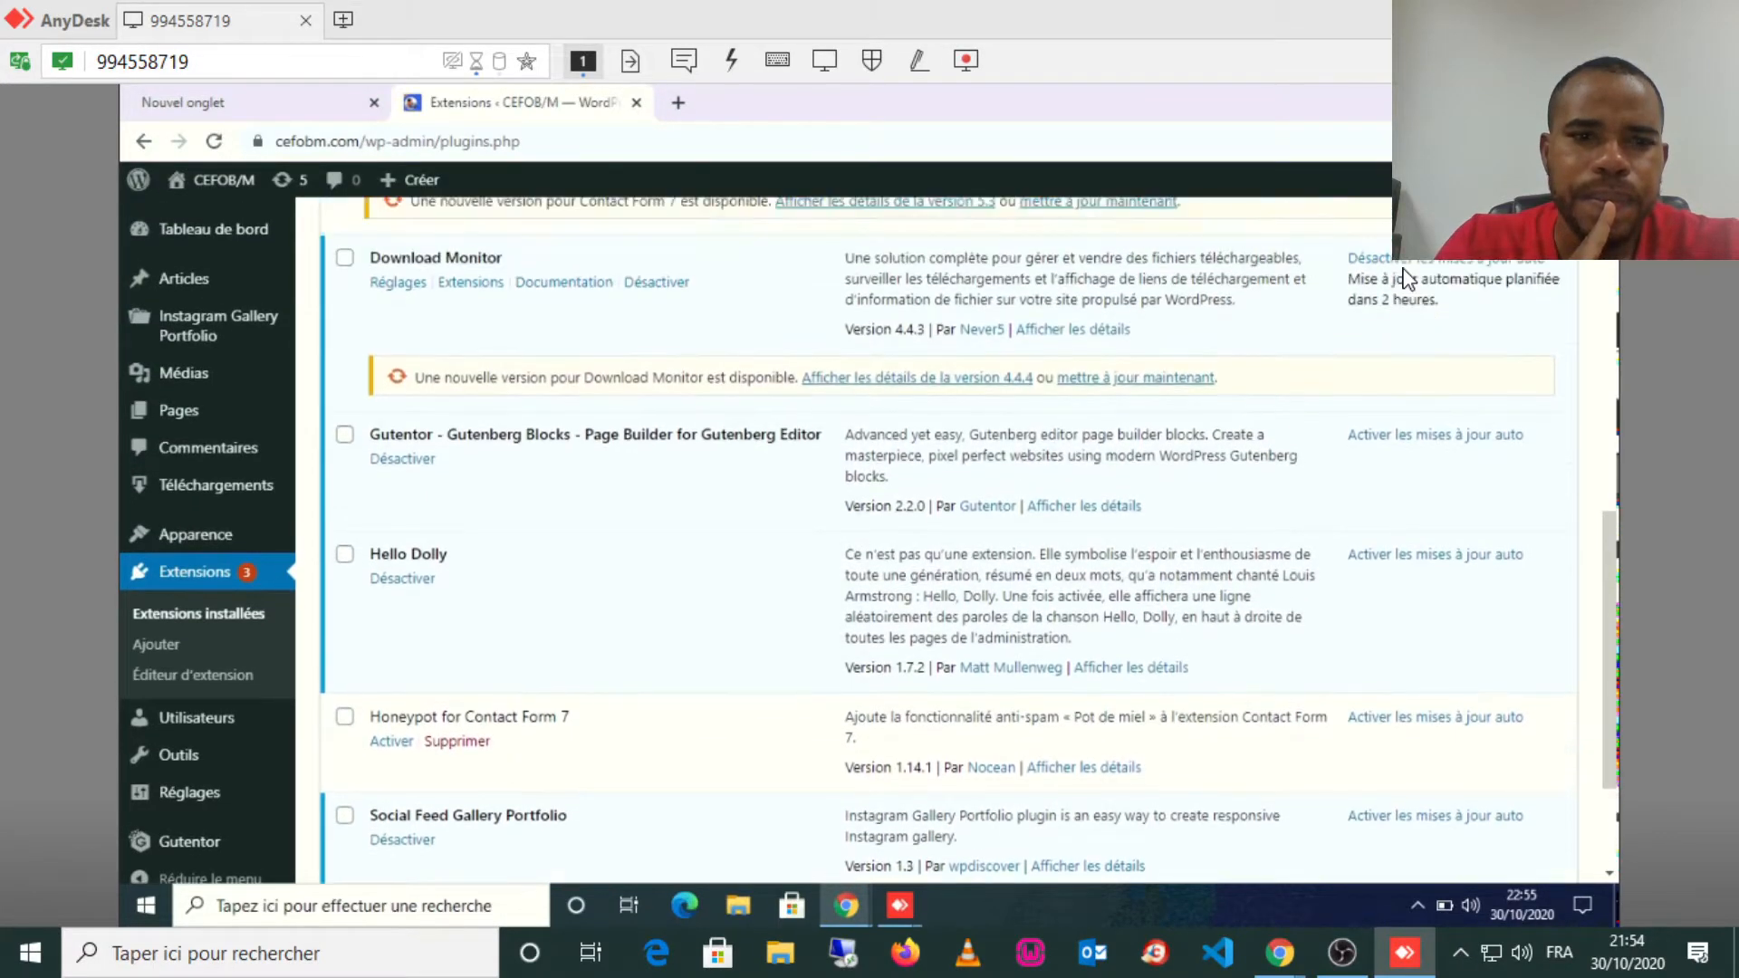
{"action": "scroll", "coordinate": [1409, 279], "scroll_direction": "up", "scroll_amount": 6}
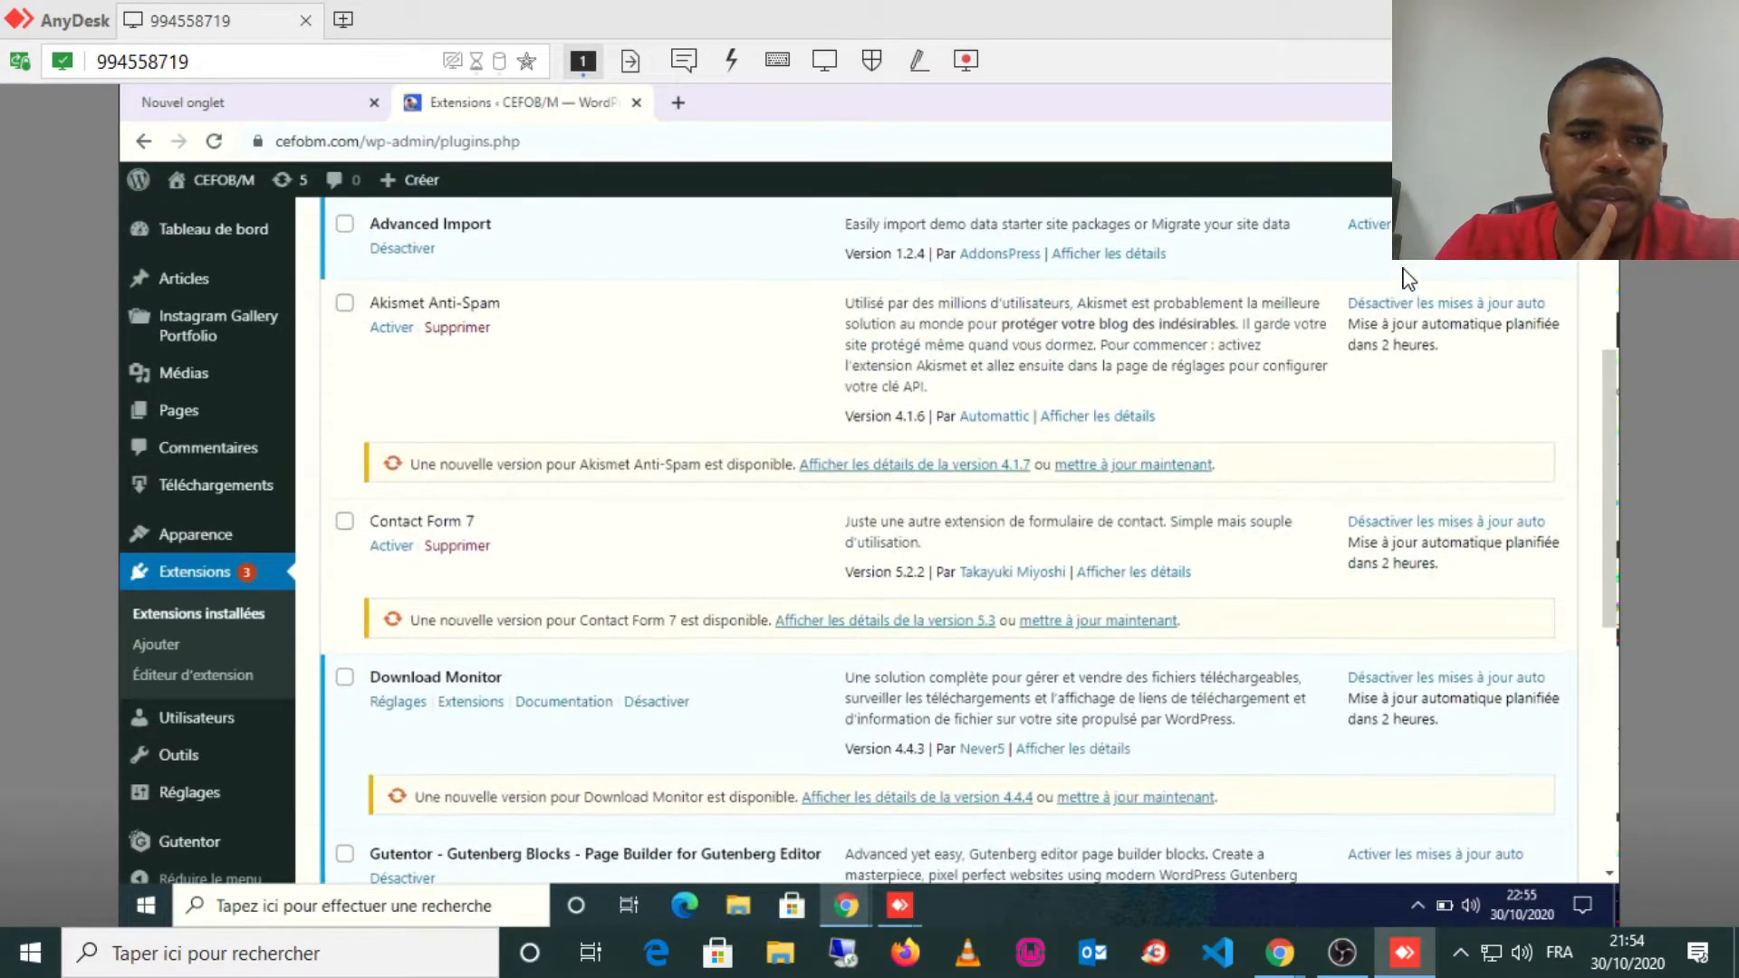
{"action": "scroll", "coordinate": [1409, 279], "scroll_direction": "up", "scroll_amount": 6}
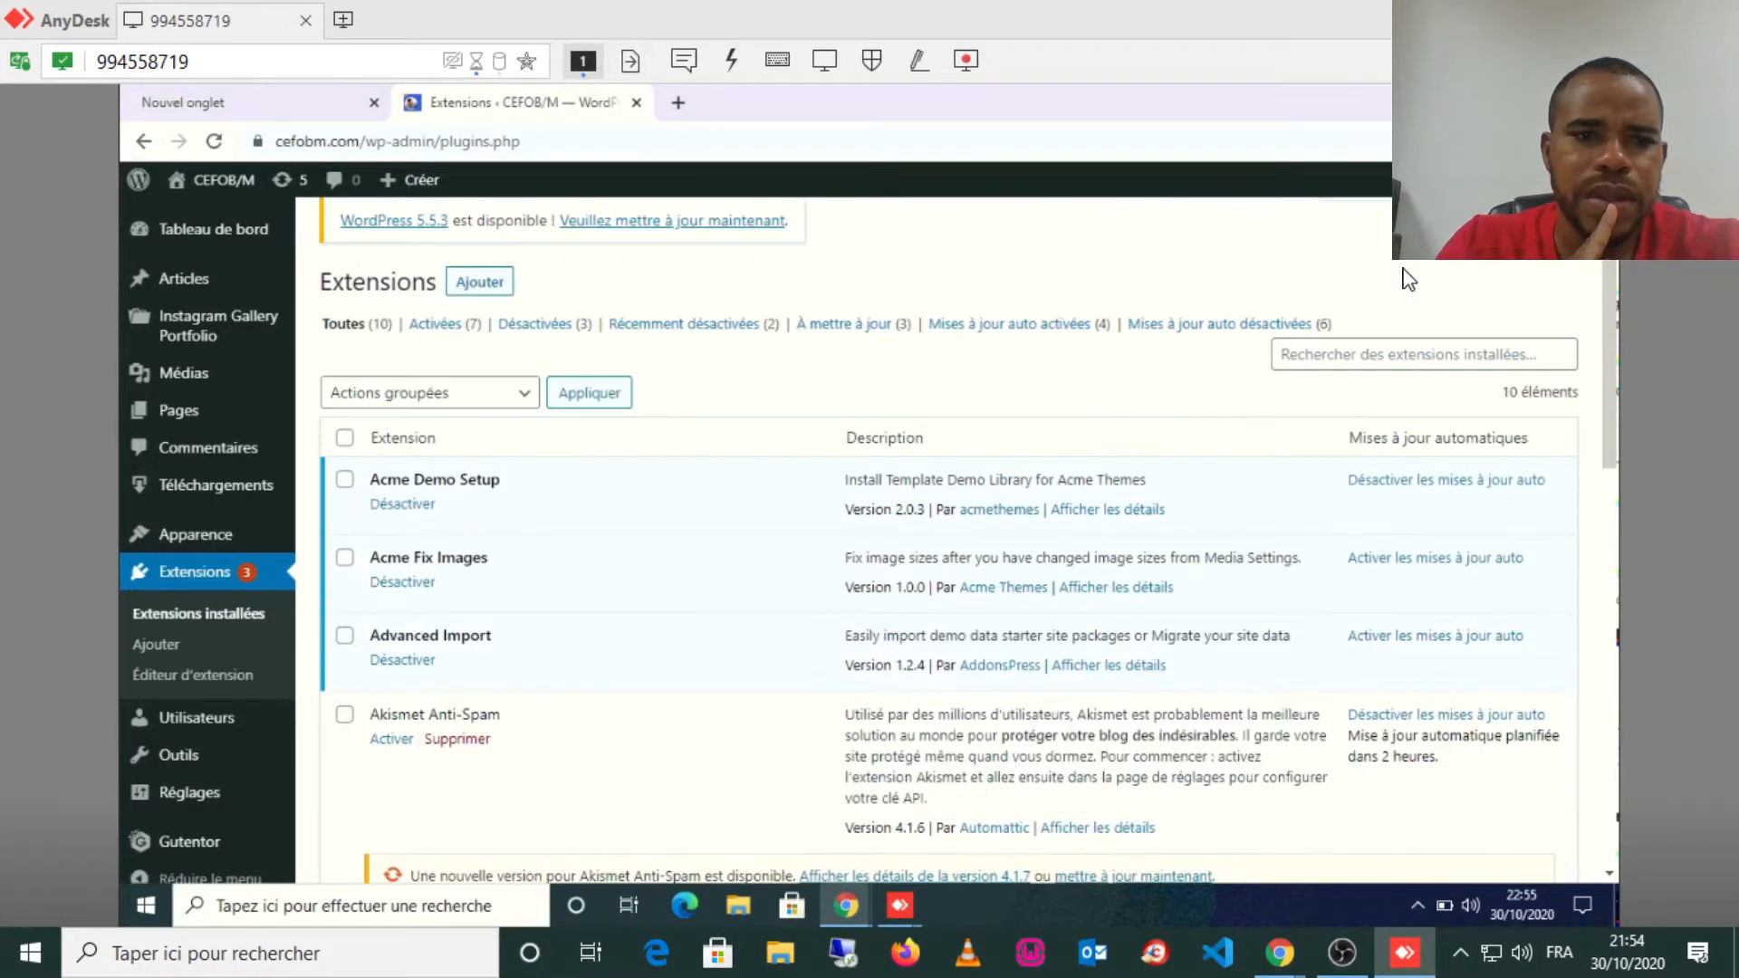
{"action": "scroll", "coordinate": [1408, 279], "scroll_direction": "up", "scroll_amount": 1}
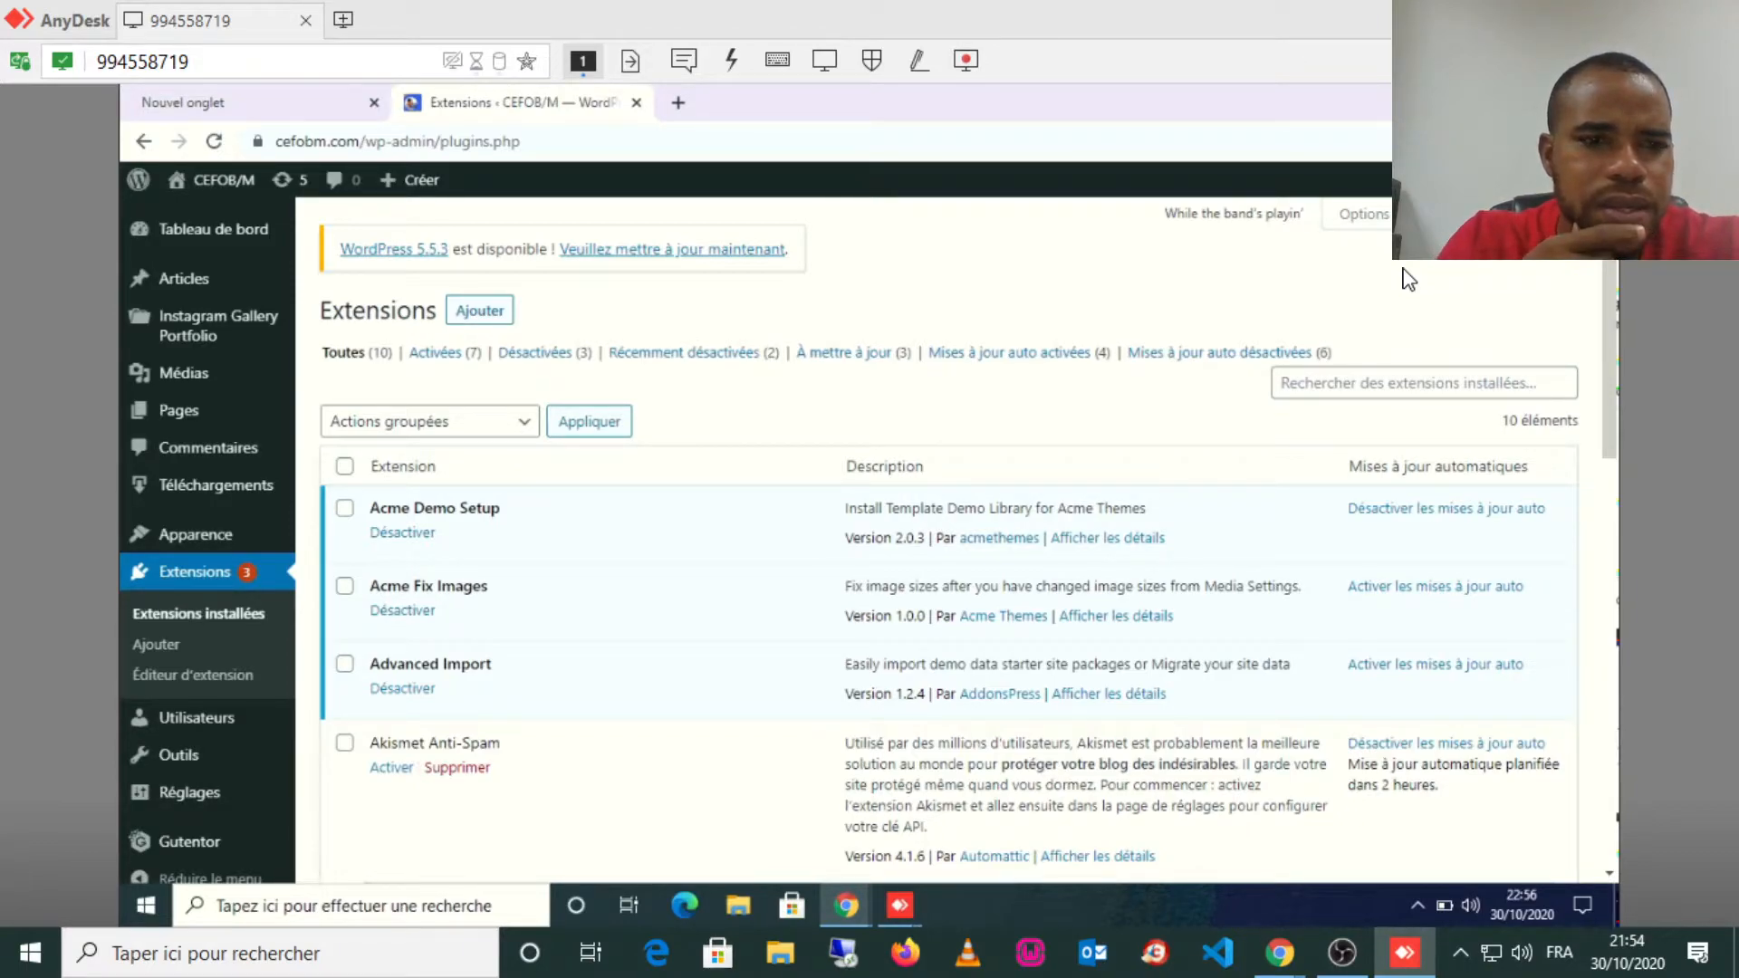
{"action": "left_click", "coordinate": [1408, 279]}
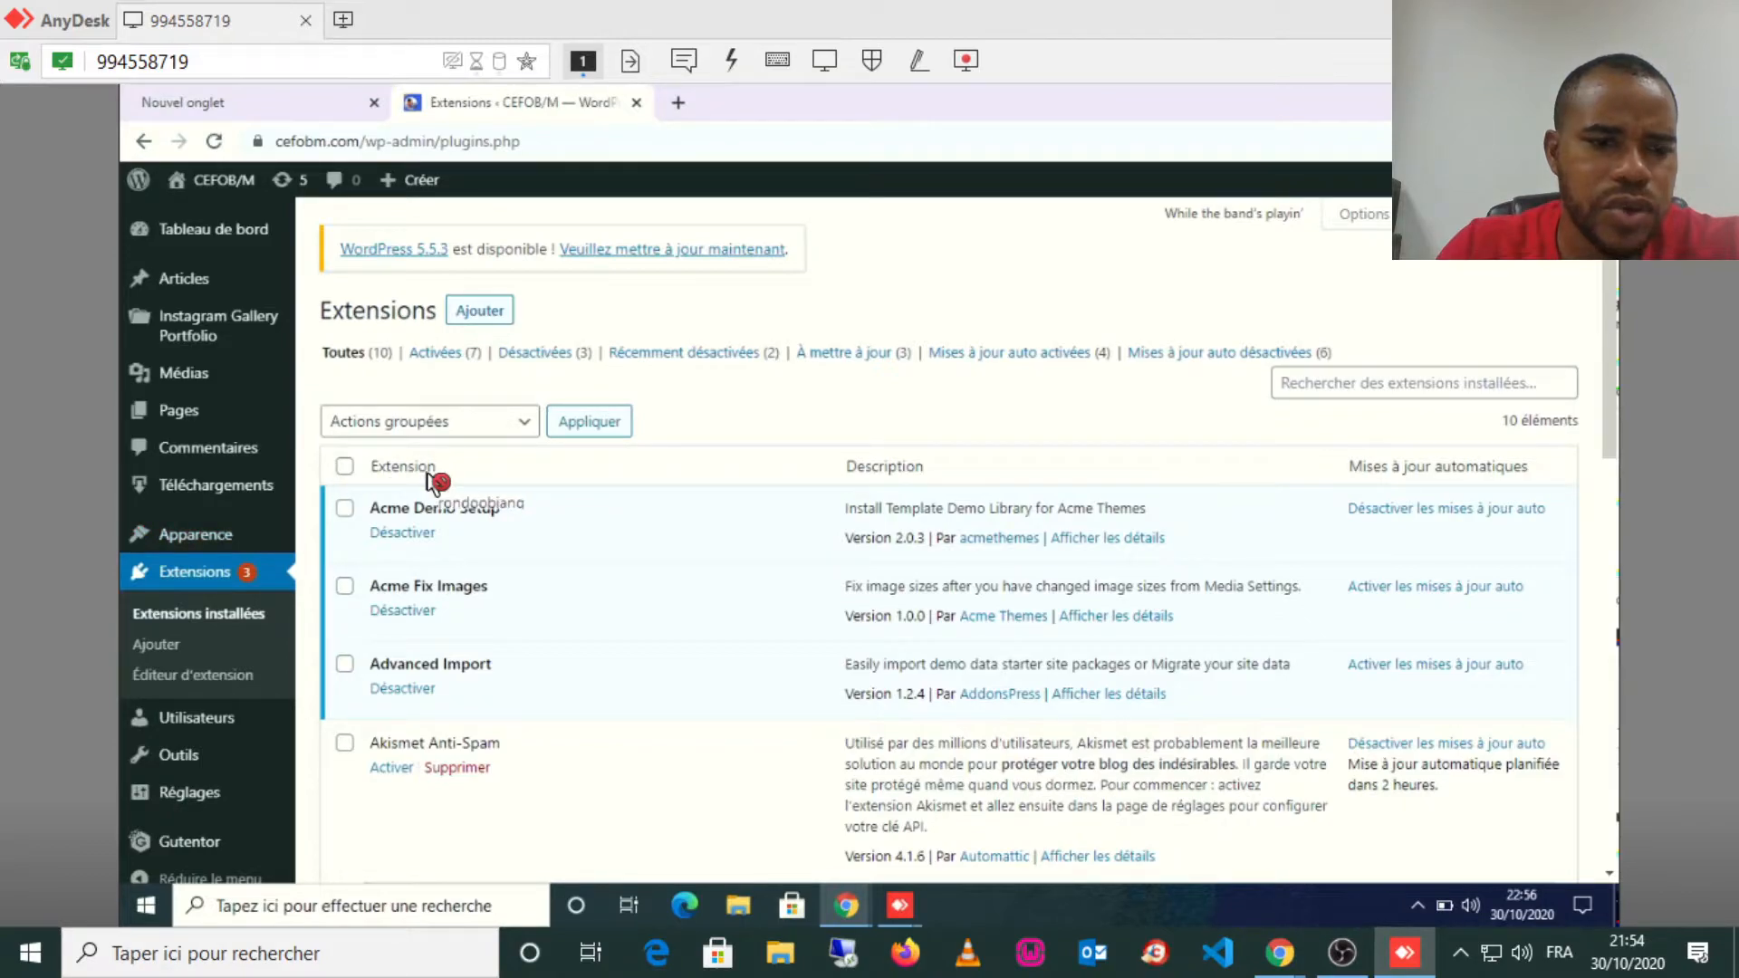
Select all installed extensions and deactivate them with the Désactiver bulk action.
{"action": "left_click", "coordinate": [344, 466]}
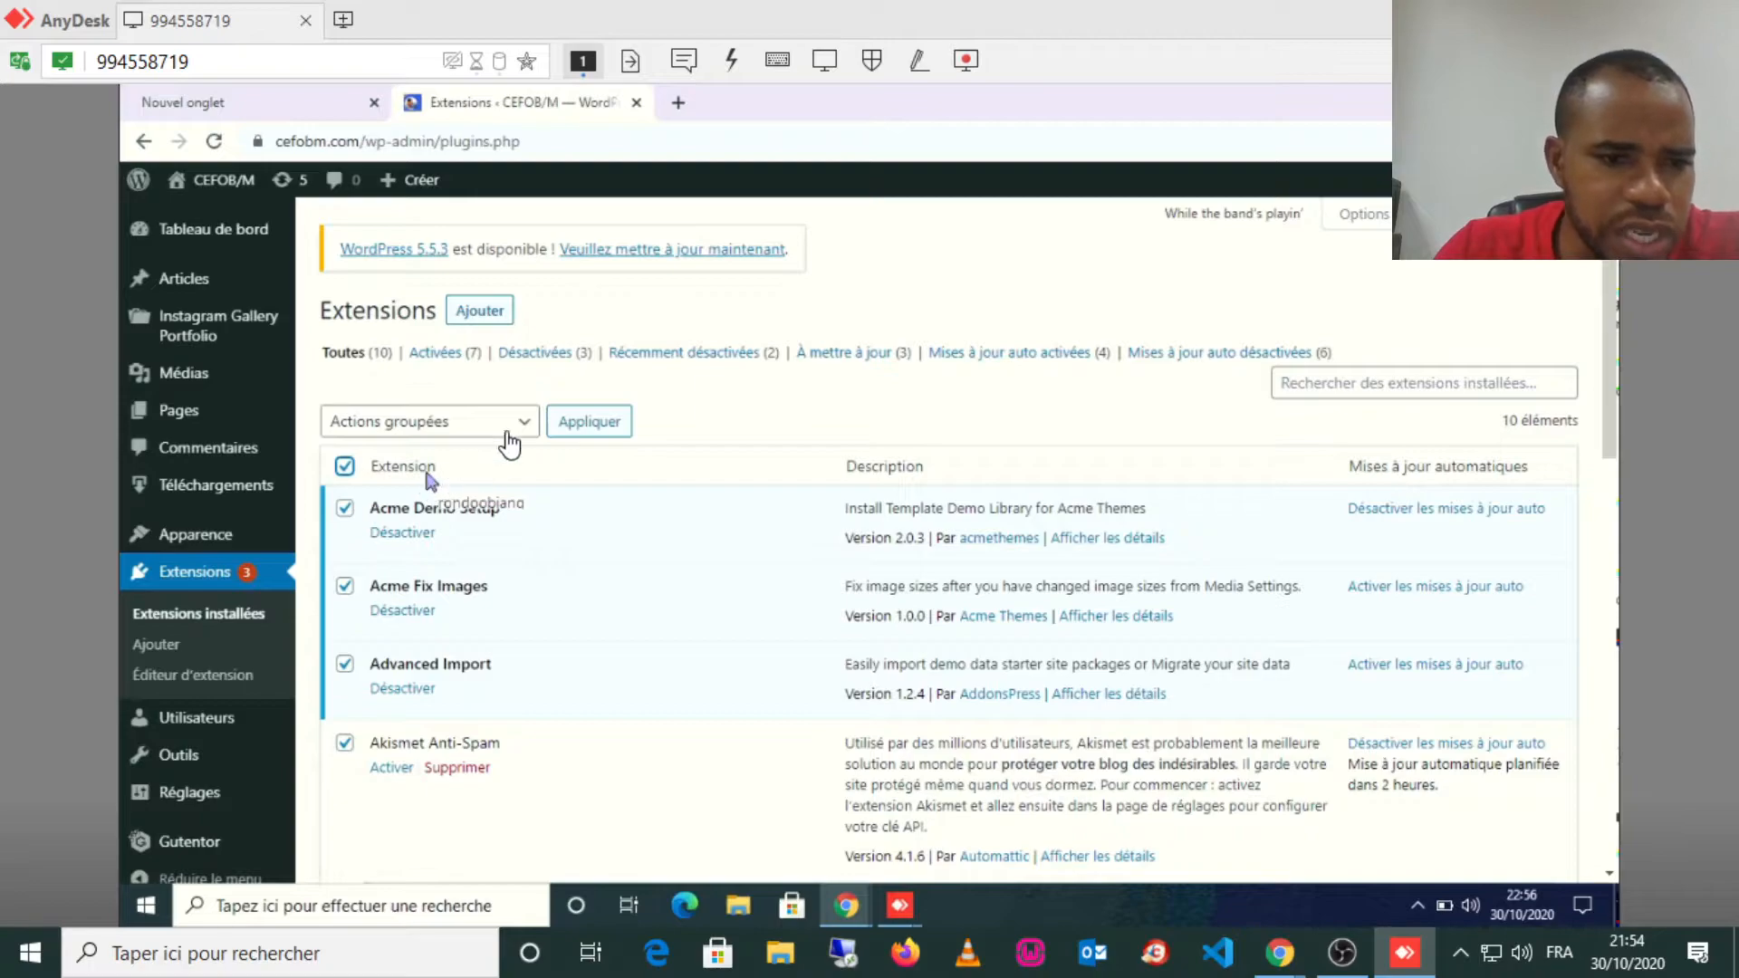
{"action": "left_click", "coordinate": [525, 423]}
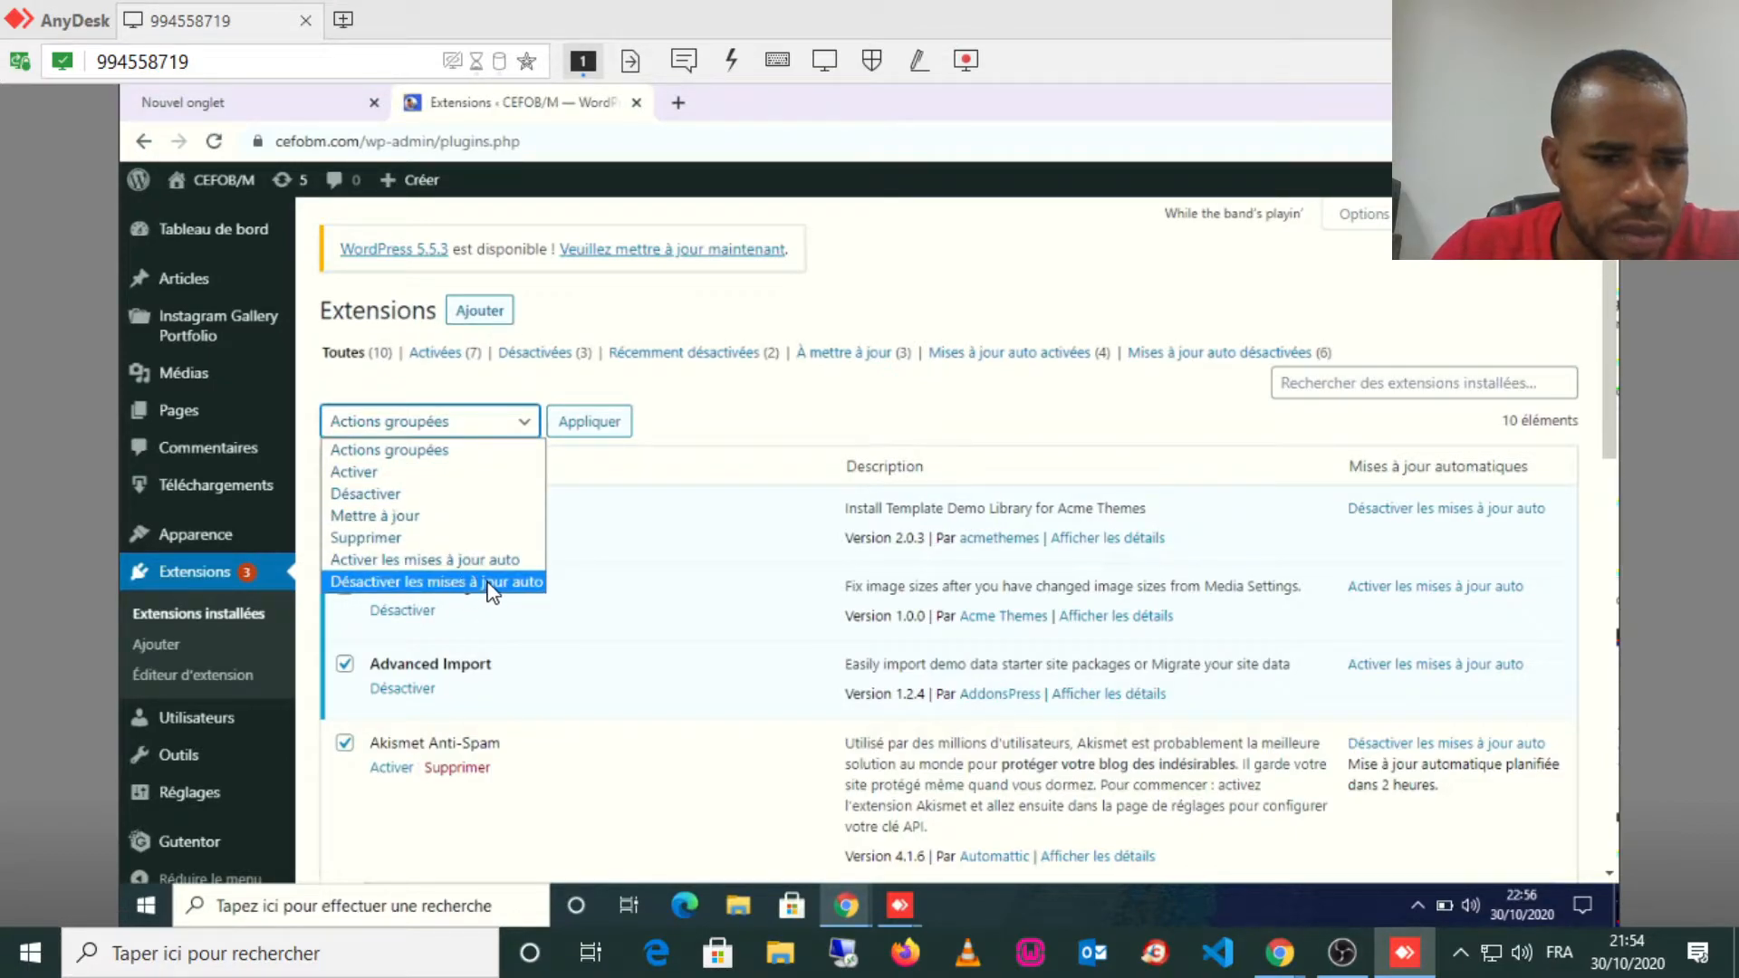
{"action": "left_click", "coordinate": [380, 497]}
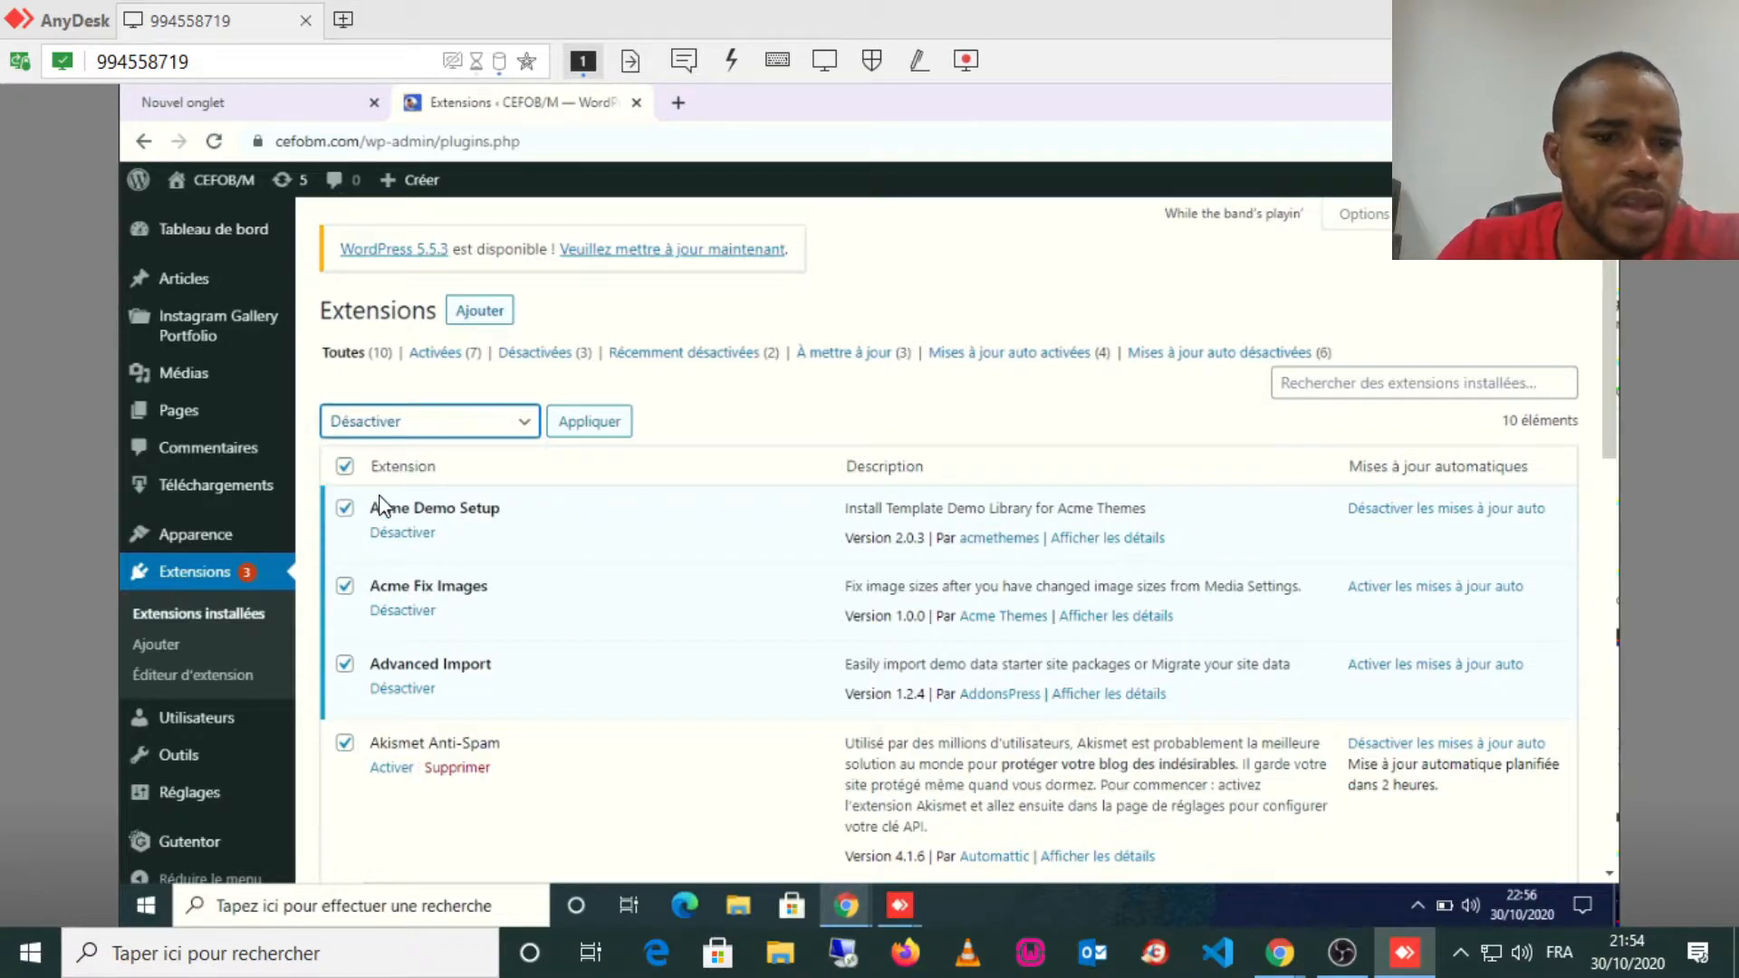
{"action": "left_click", "coordinate": [589, 426]}
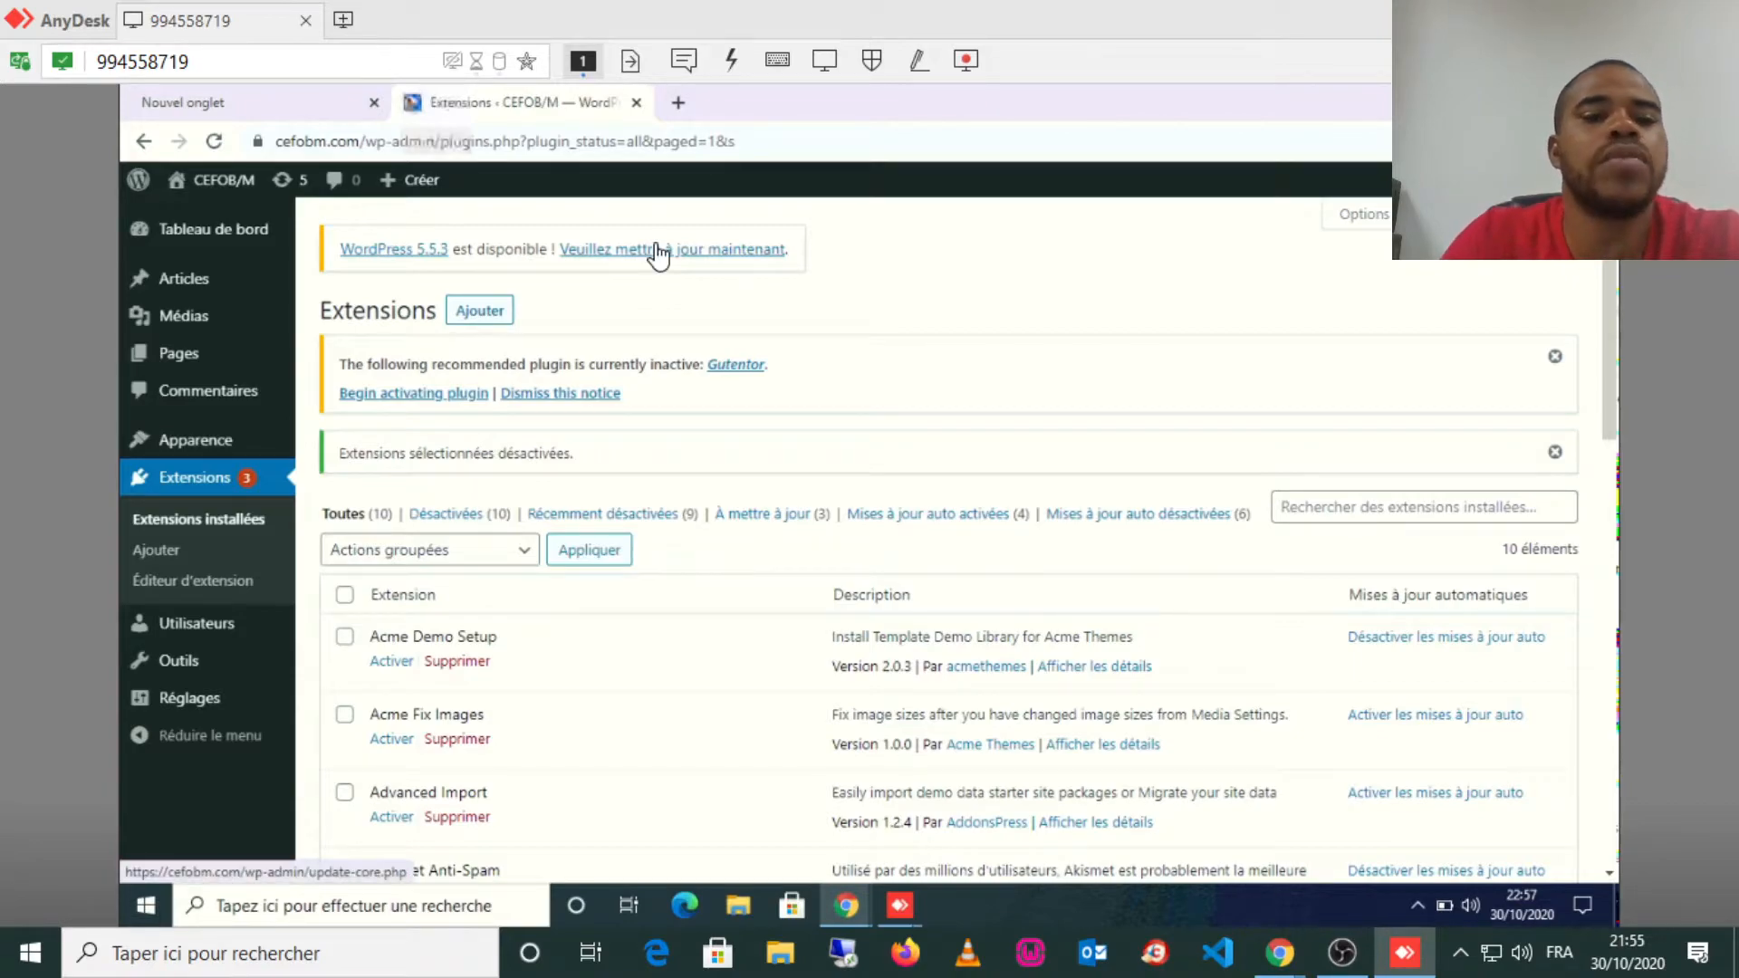
Open the WordPress 5.5.3 update from the available-version notice and submit the filled-in FTP connection details.
{"action": "left_click", "coordinate": [661, 253]}
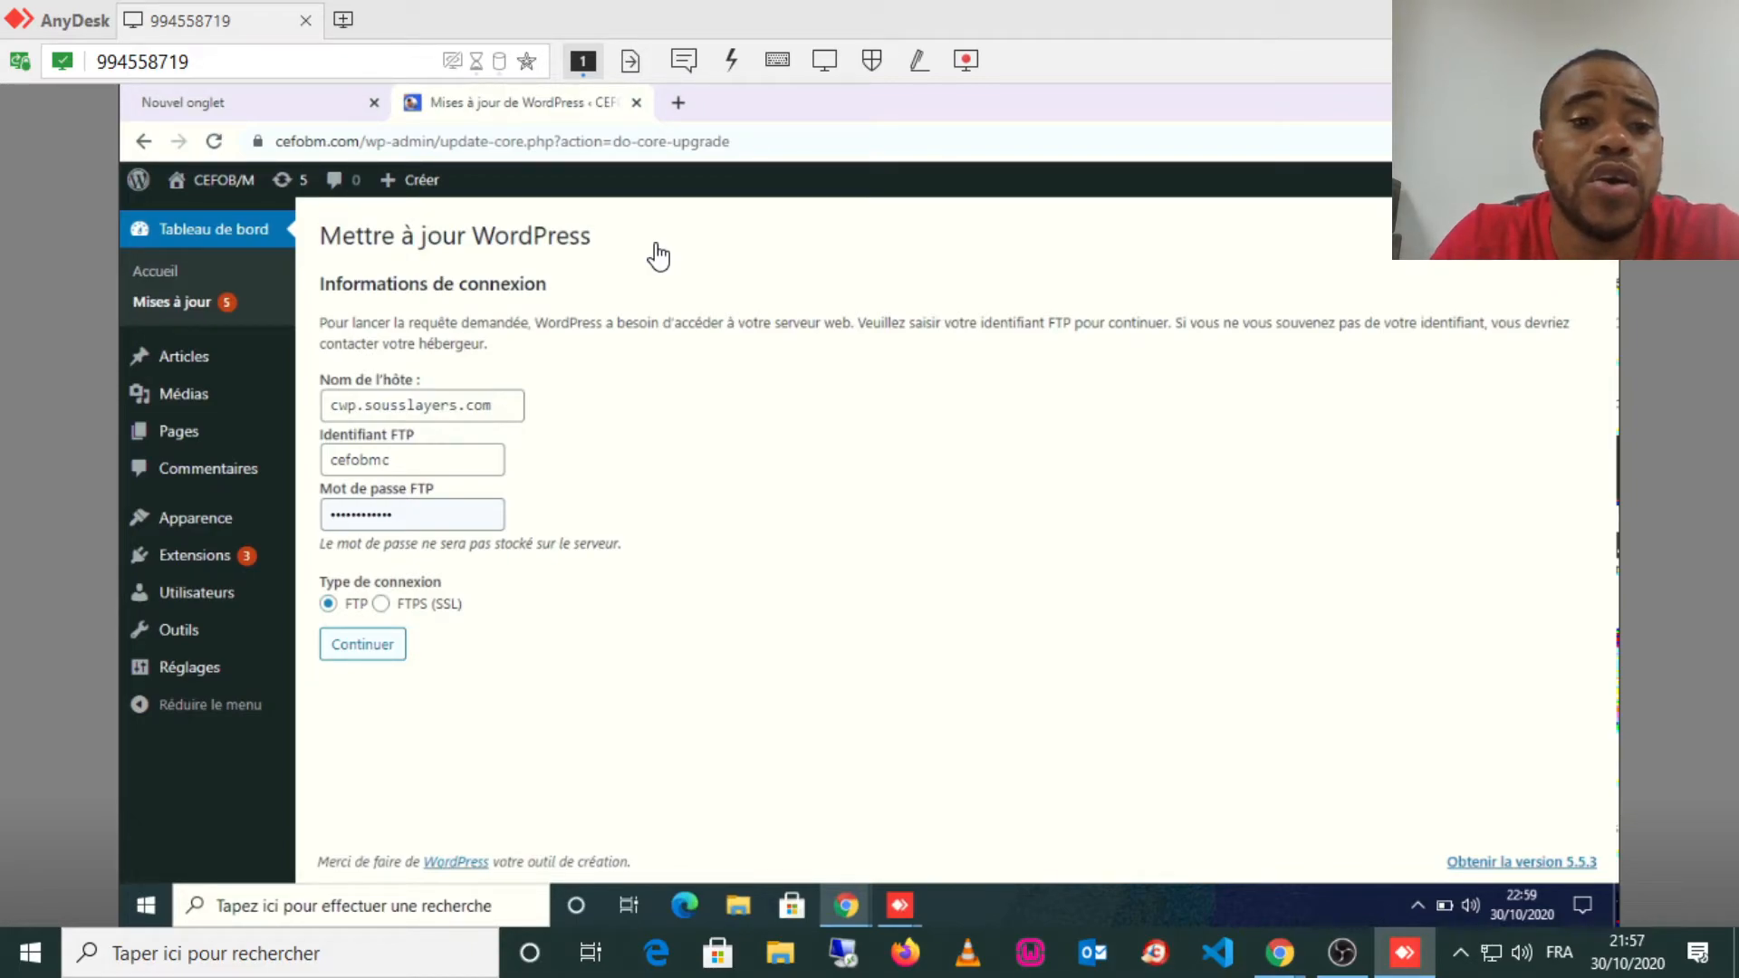
{"action": "key", "text": "Tab"}
{"action": "key", "text": "Return"}
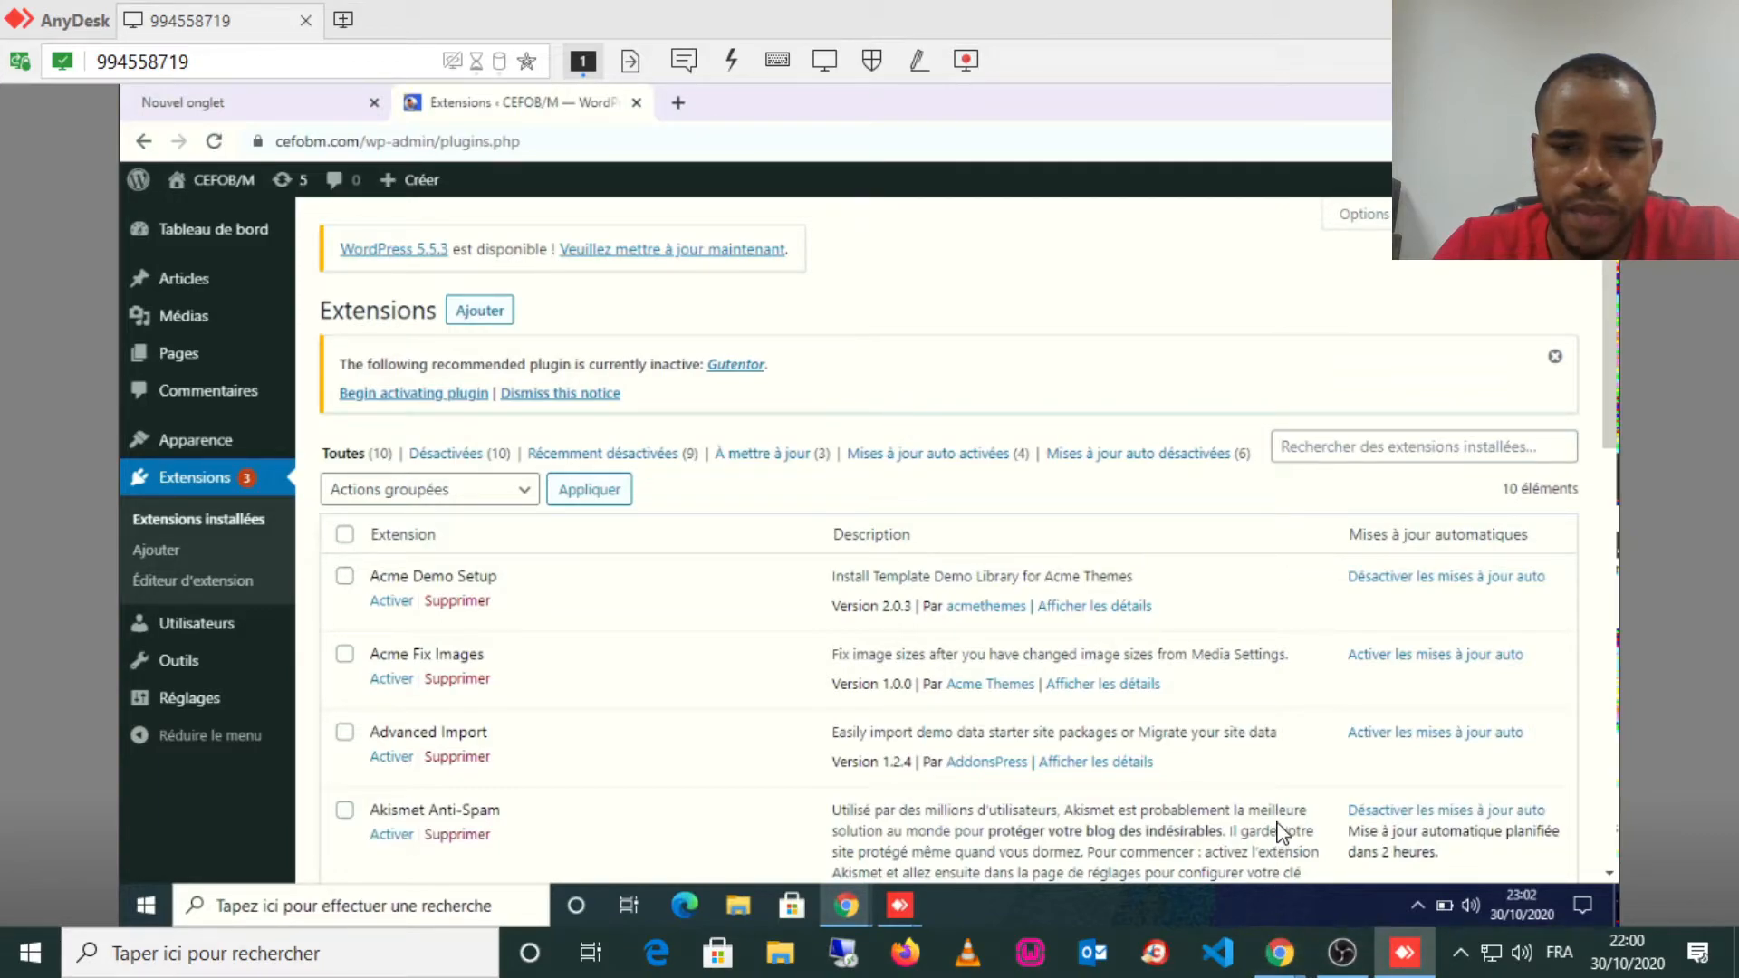
Check the running live stream in the Facebook Live Producer page and in OBS.
{"action": "mouse_move", "coordinate": [1273, 928]}
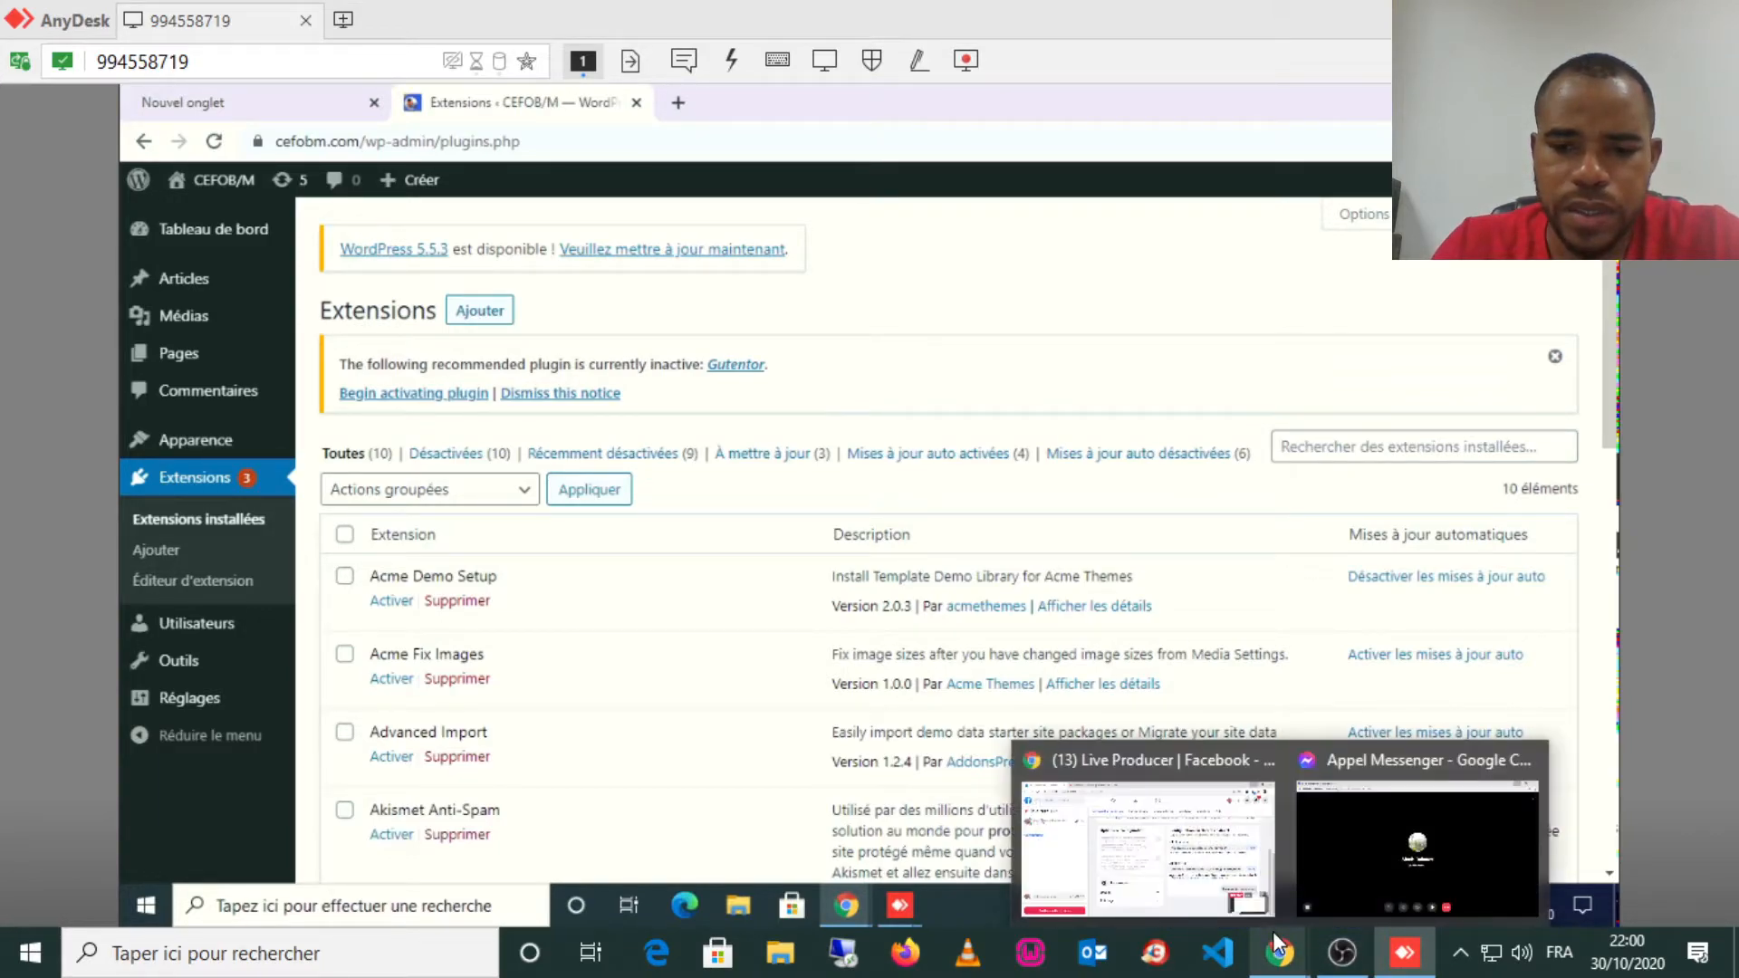
{"action": "left_click", "coordinate": [1248, 893]}
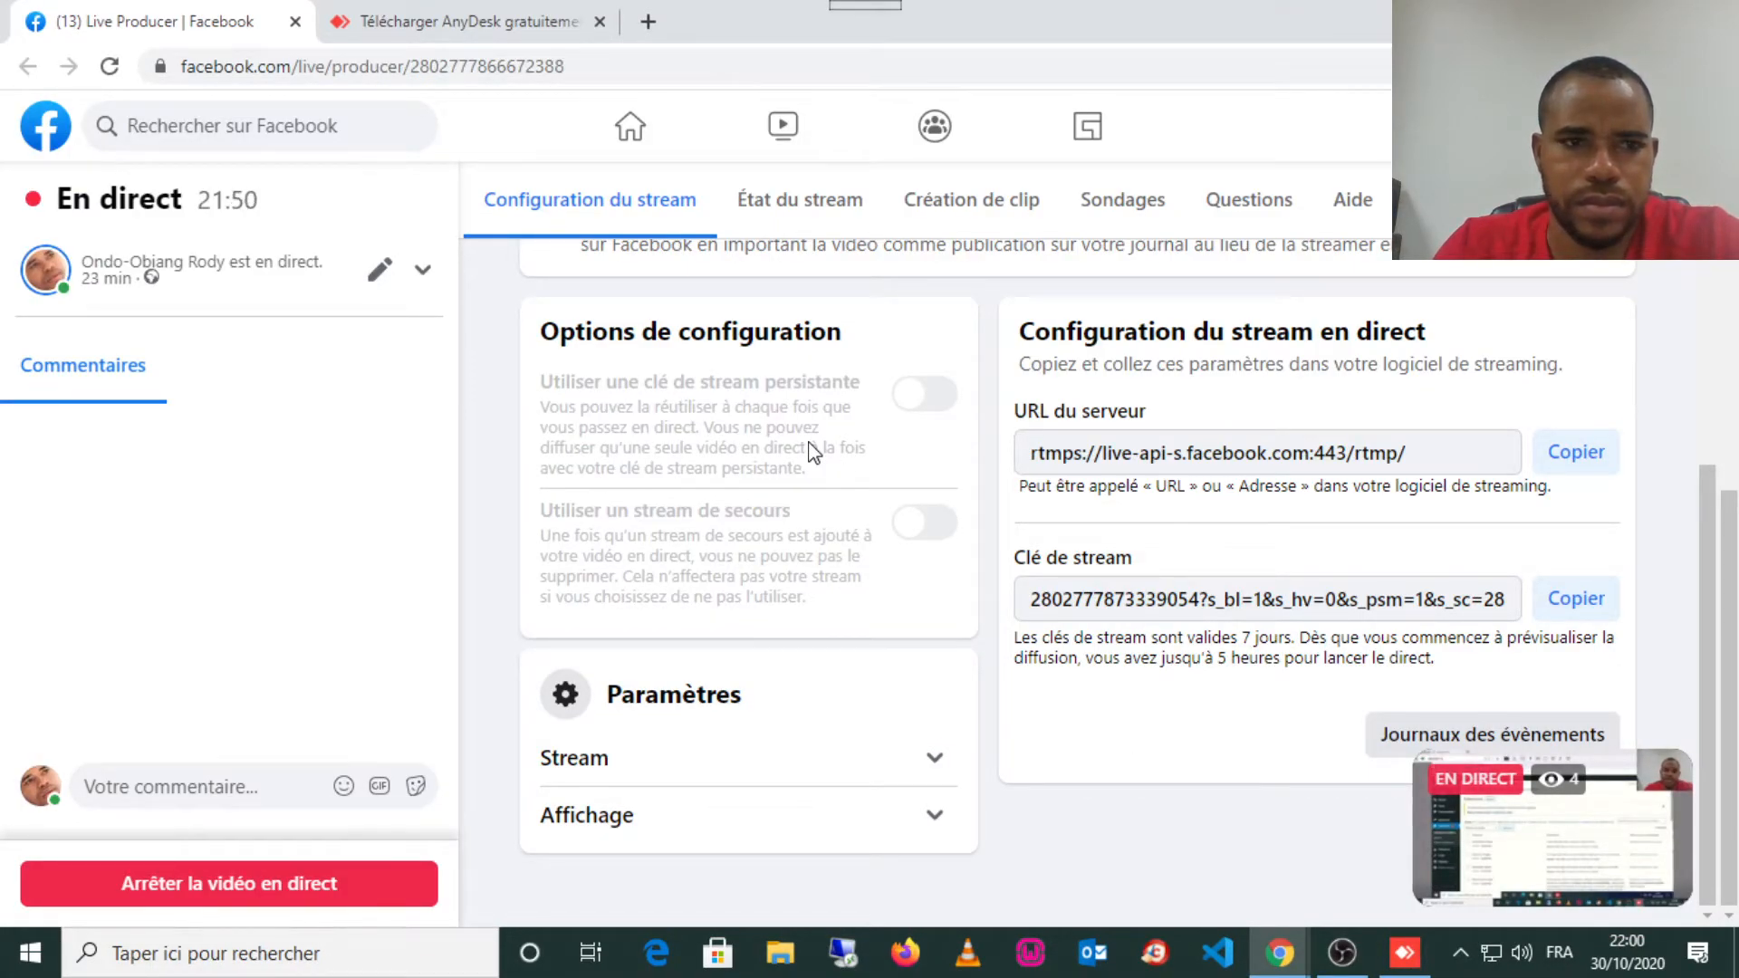
{"action": "left_click", "coordinate": [1355, 958]}
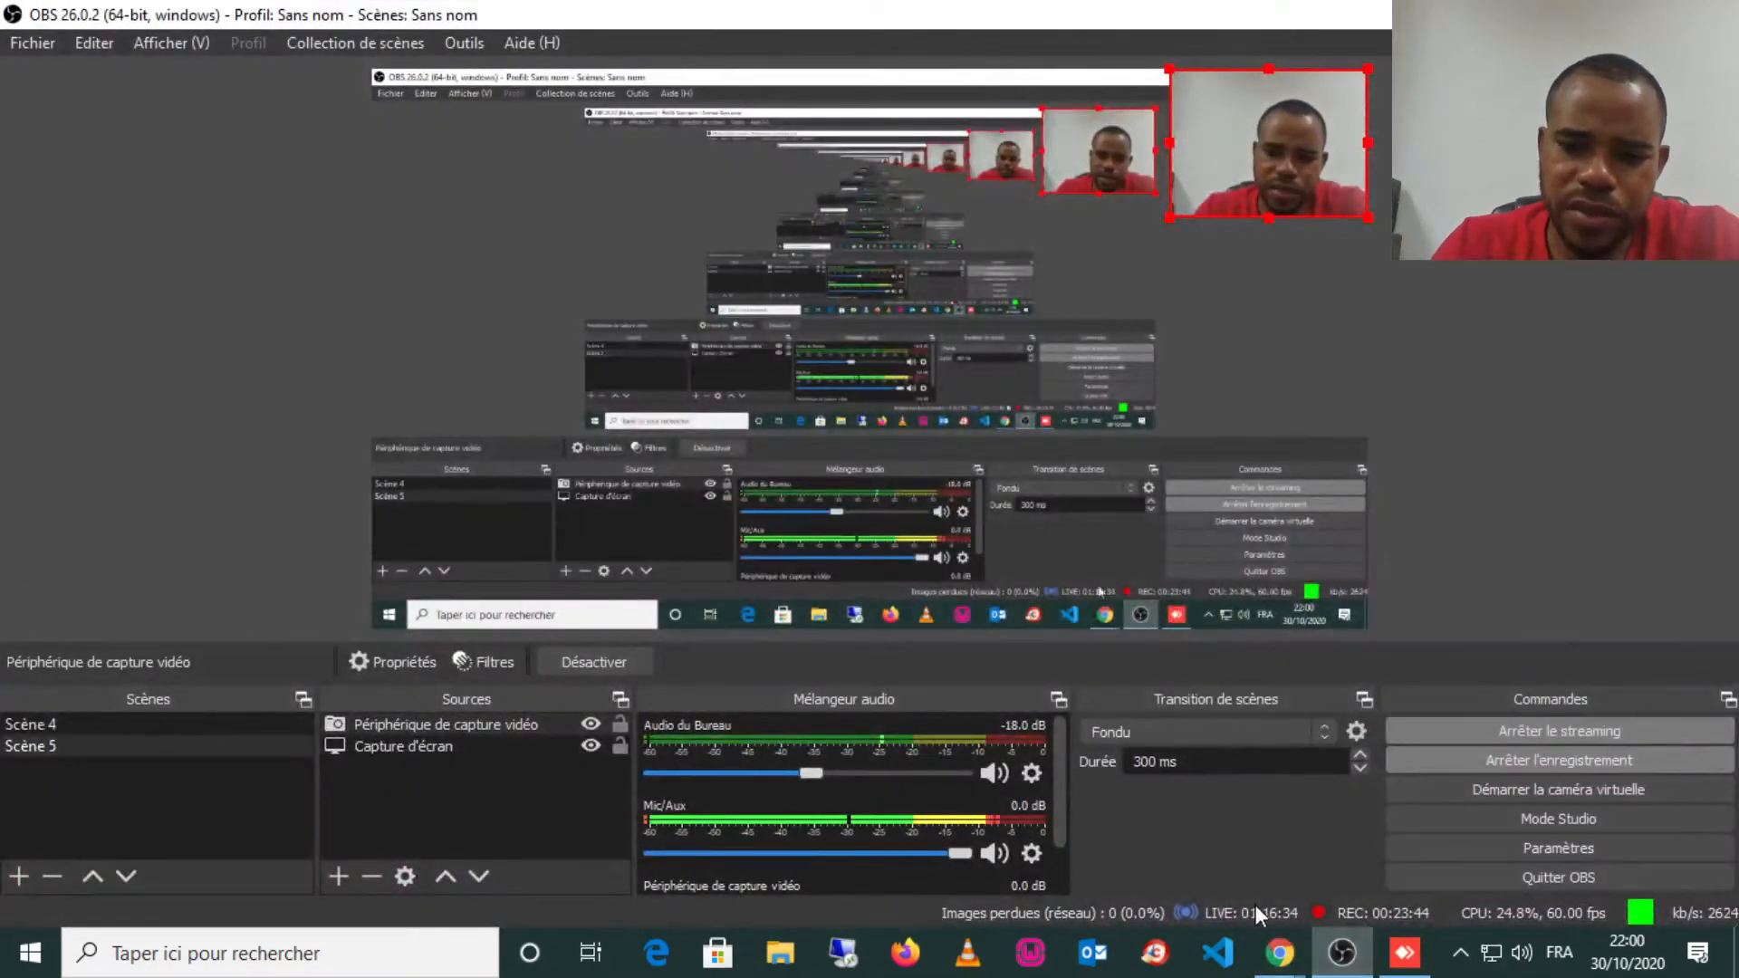
{"action": "mouse_move", "coordinate": [1290, 963]}
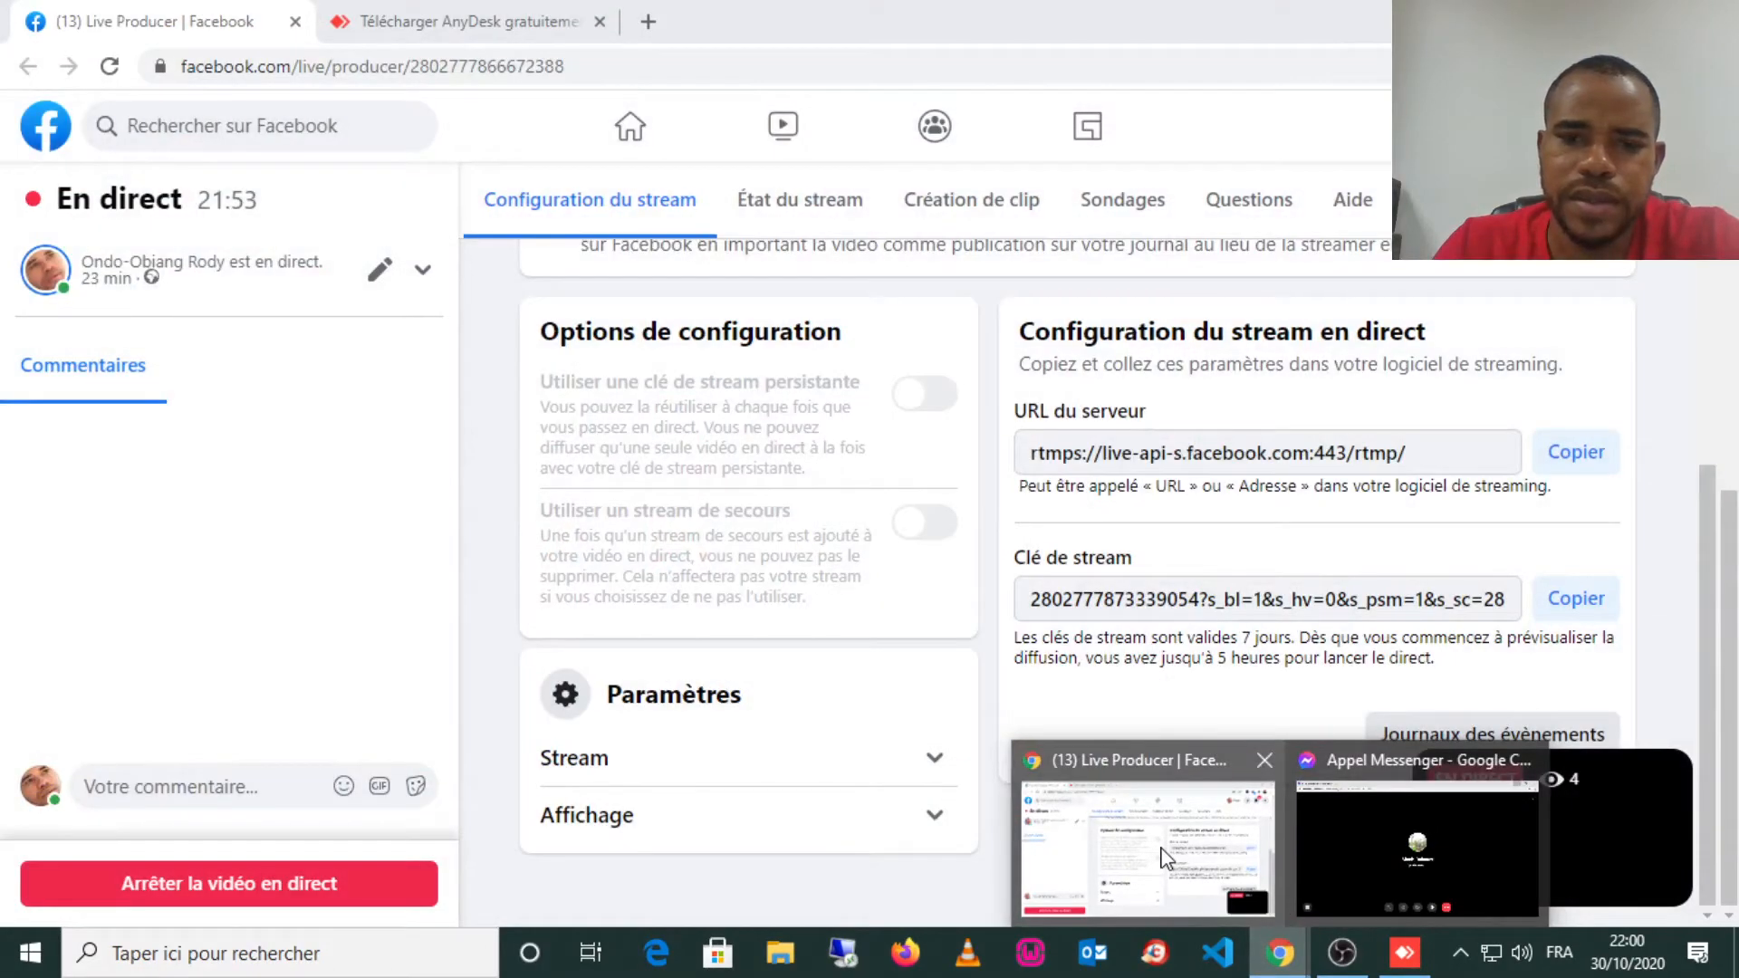
{"action": "left_click", "coordinate": [1167, 856]}
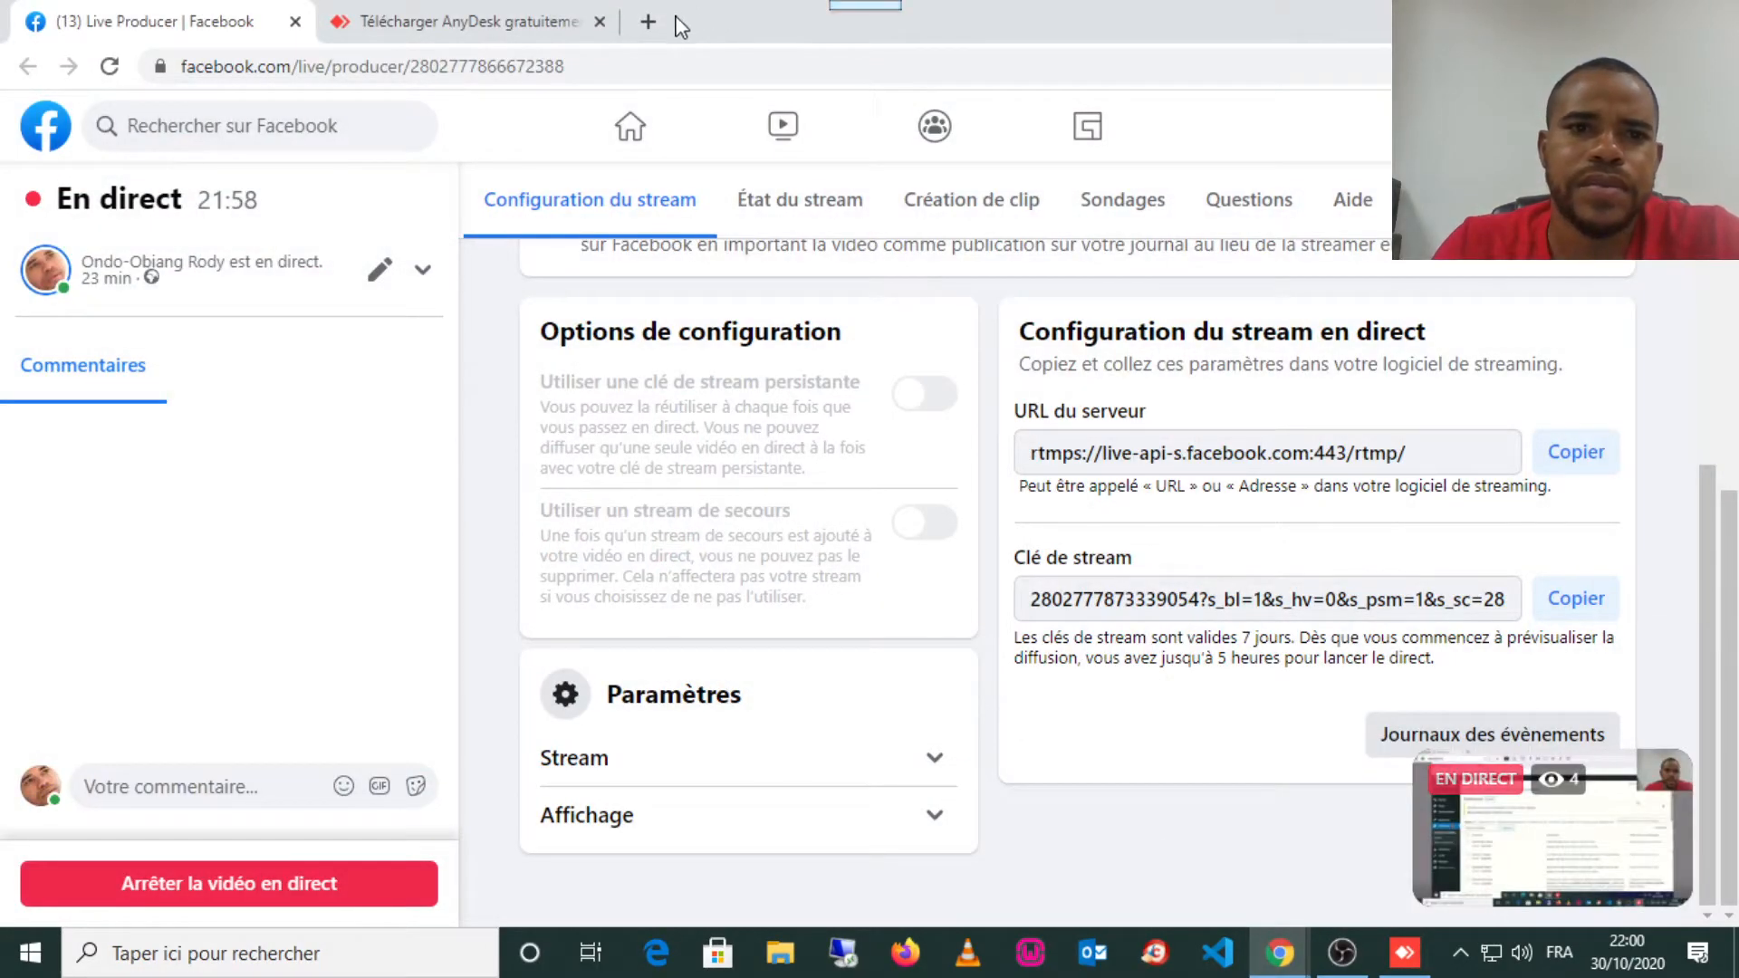
{"action": "left_click", "coordinate": [649, 21]}
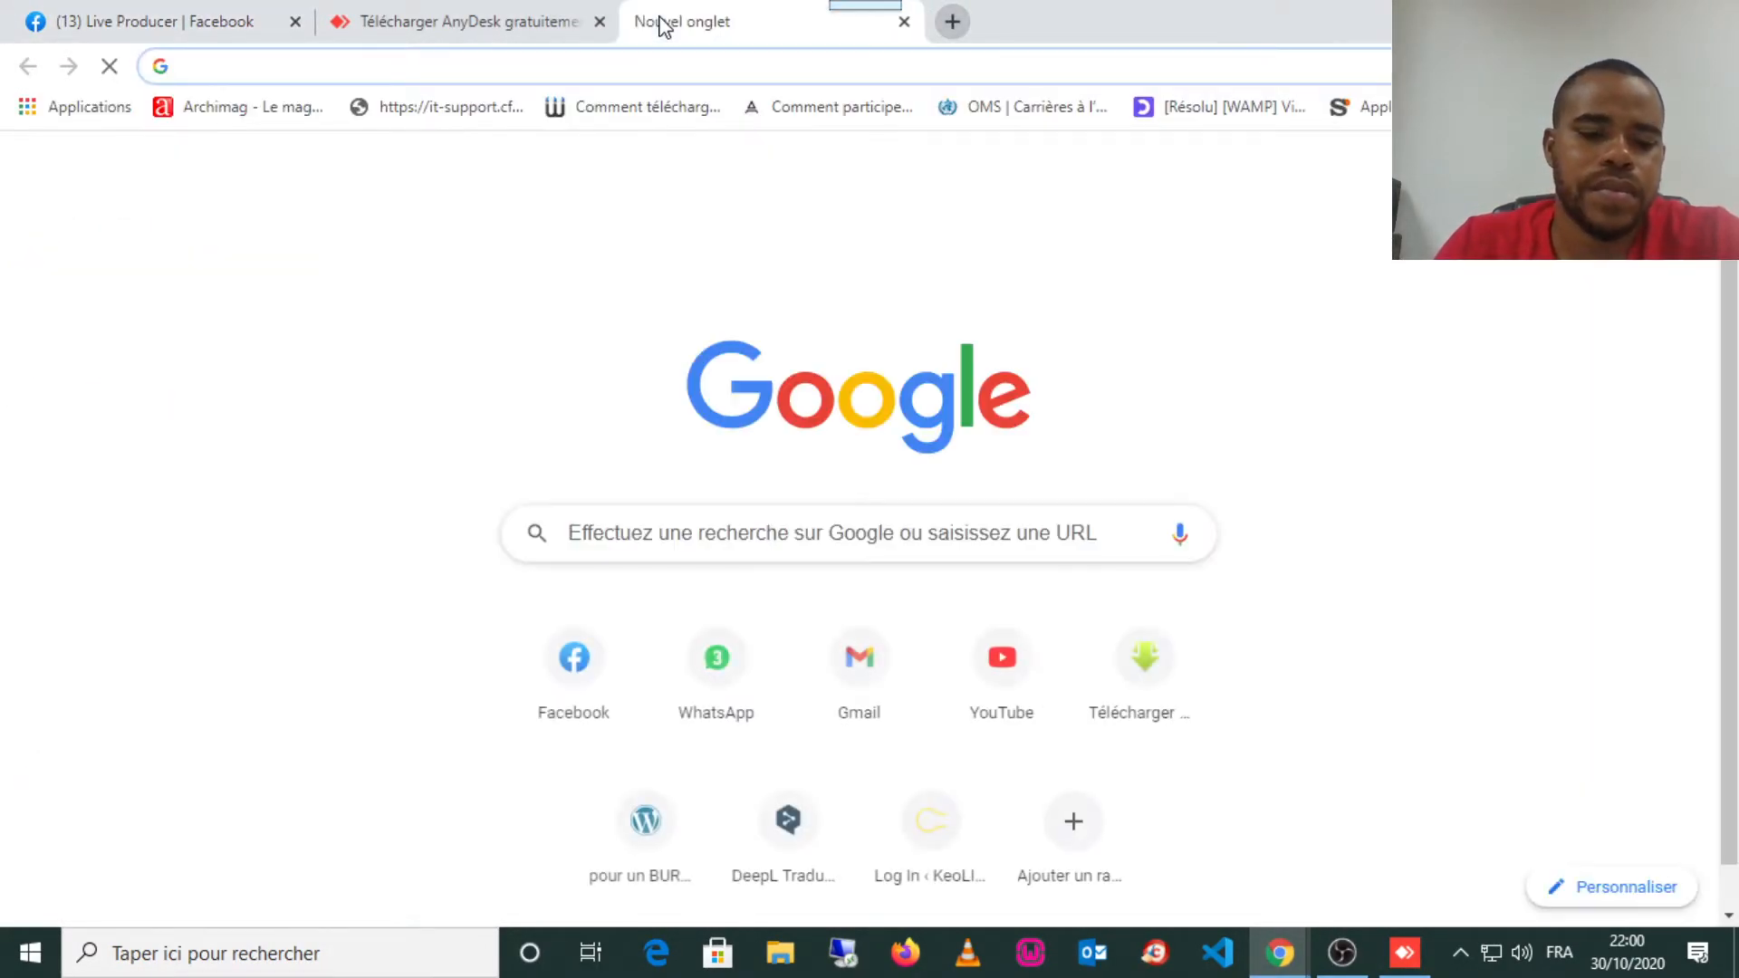
{"action": "type", "text": "ddo"}
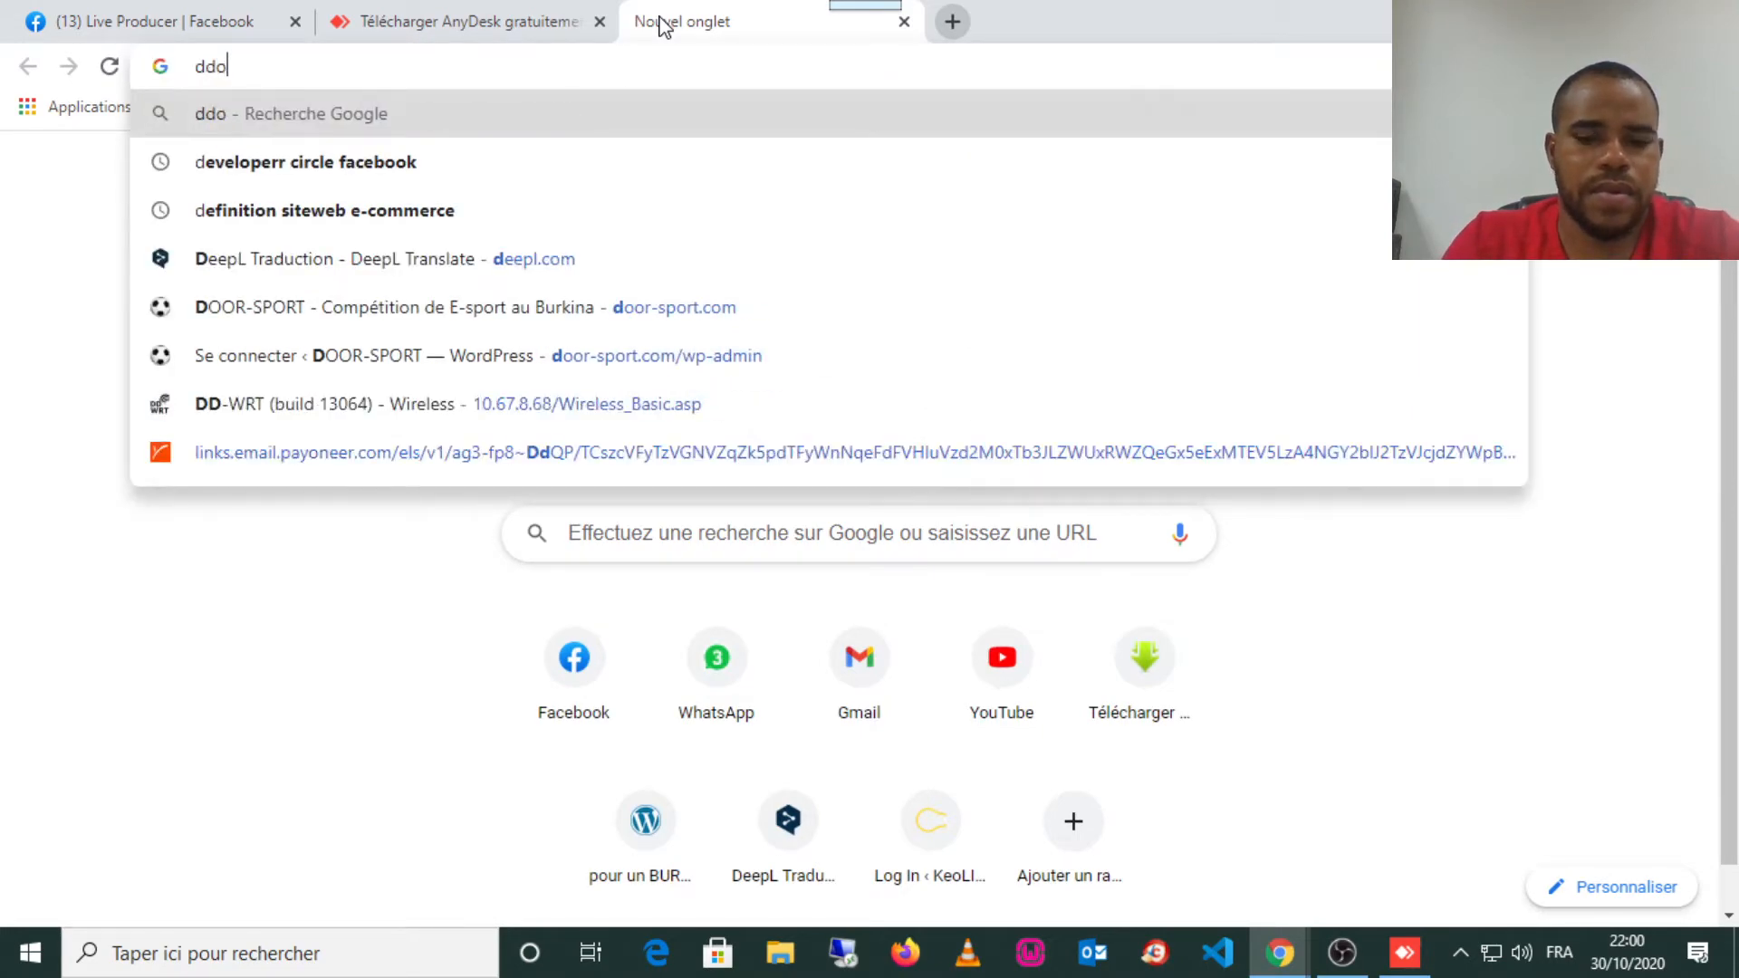
{"action": "key", "text": "BackSpace"}
{"action": "key", "text": "BackSpace"}
{"action": "type", "text": "oo"}
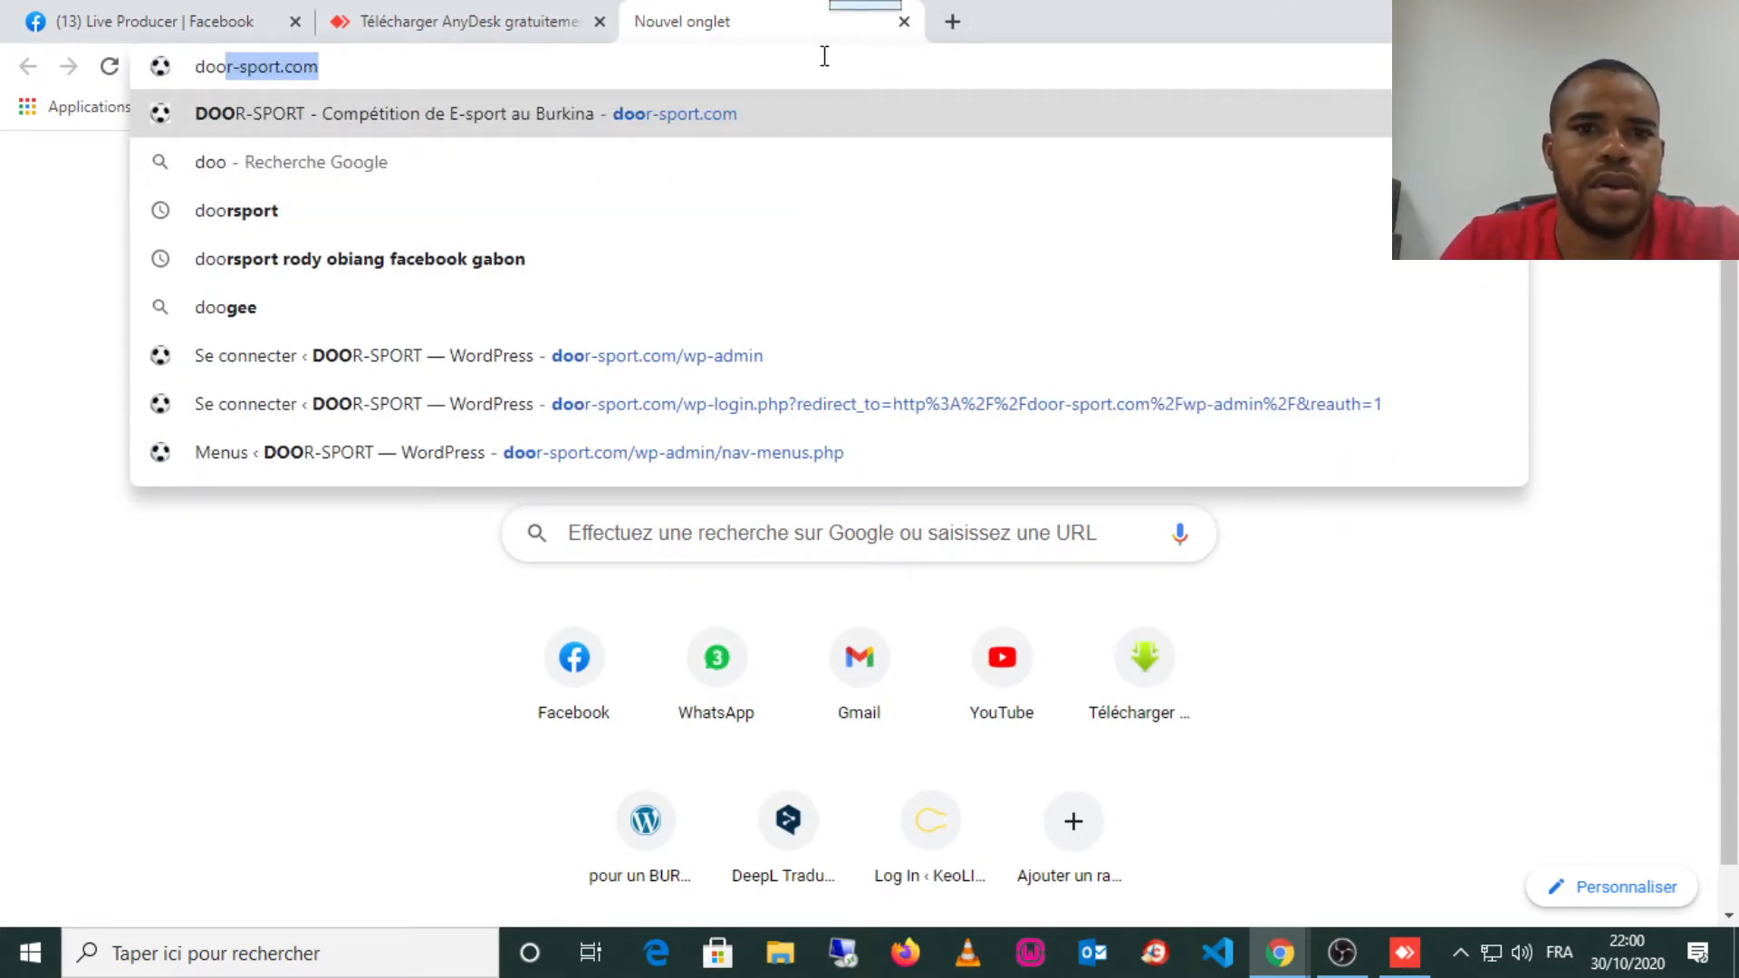
{"action": "left_click", "coordinate": [904, 21]}
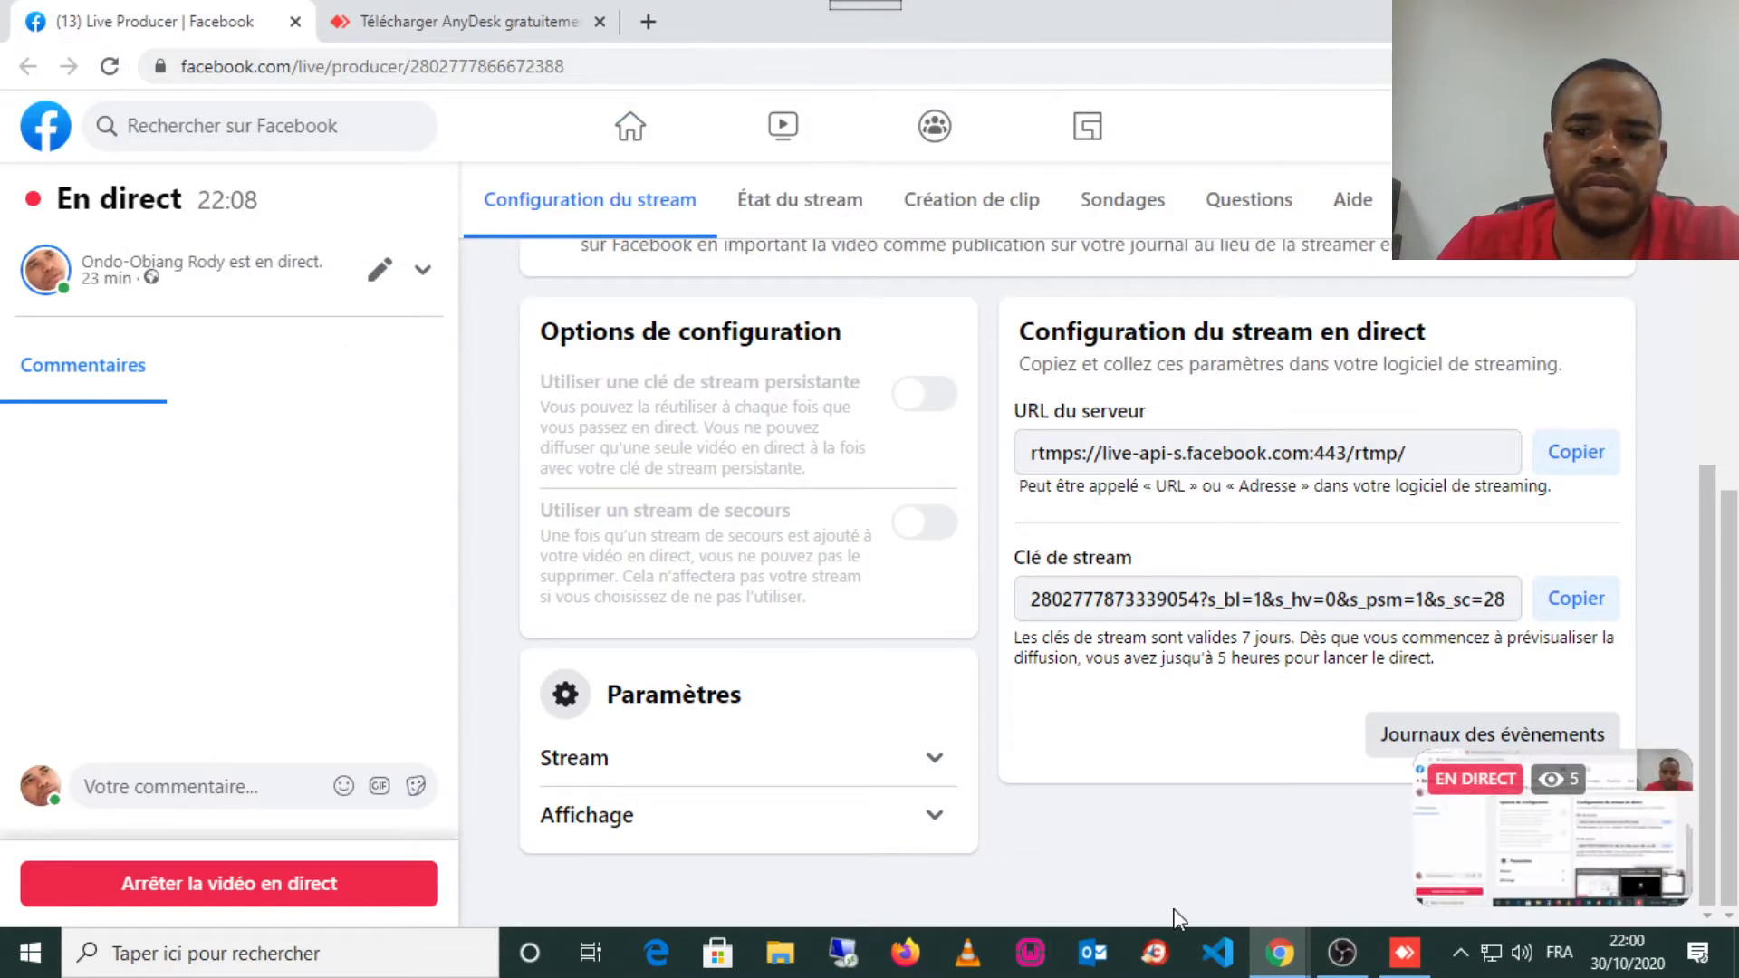
Switch back to the AnyDesk session with the participant's WordPress extensions page.
{"action": "mouse_move", "coordinate": [1306, 968]}
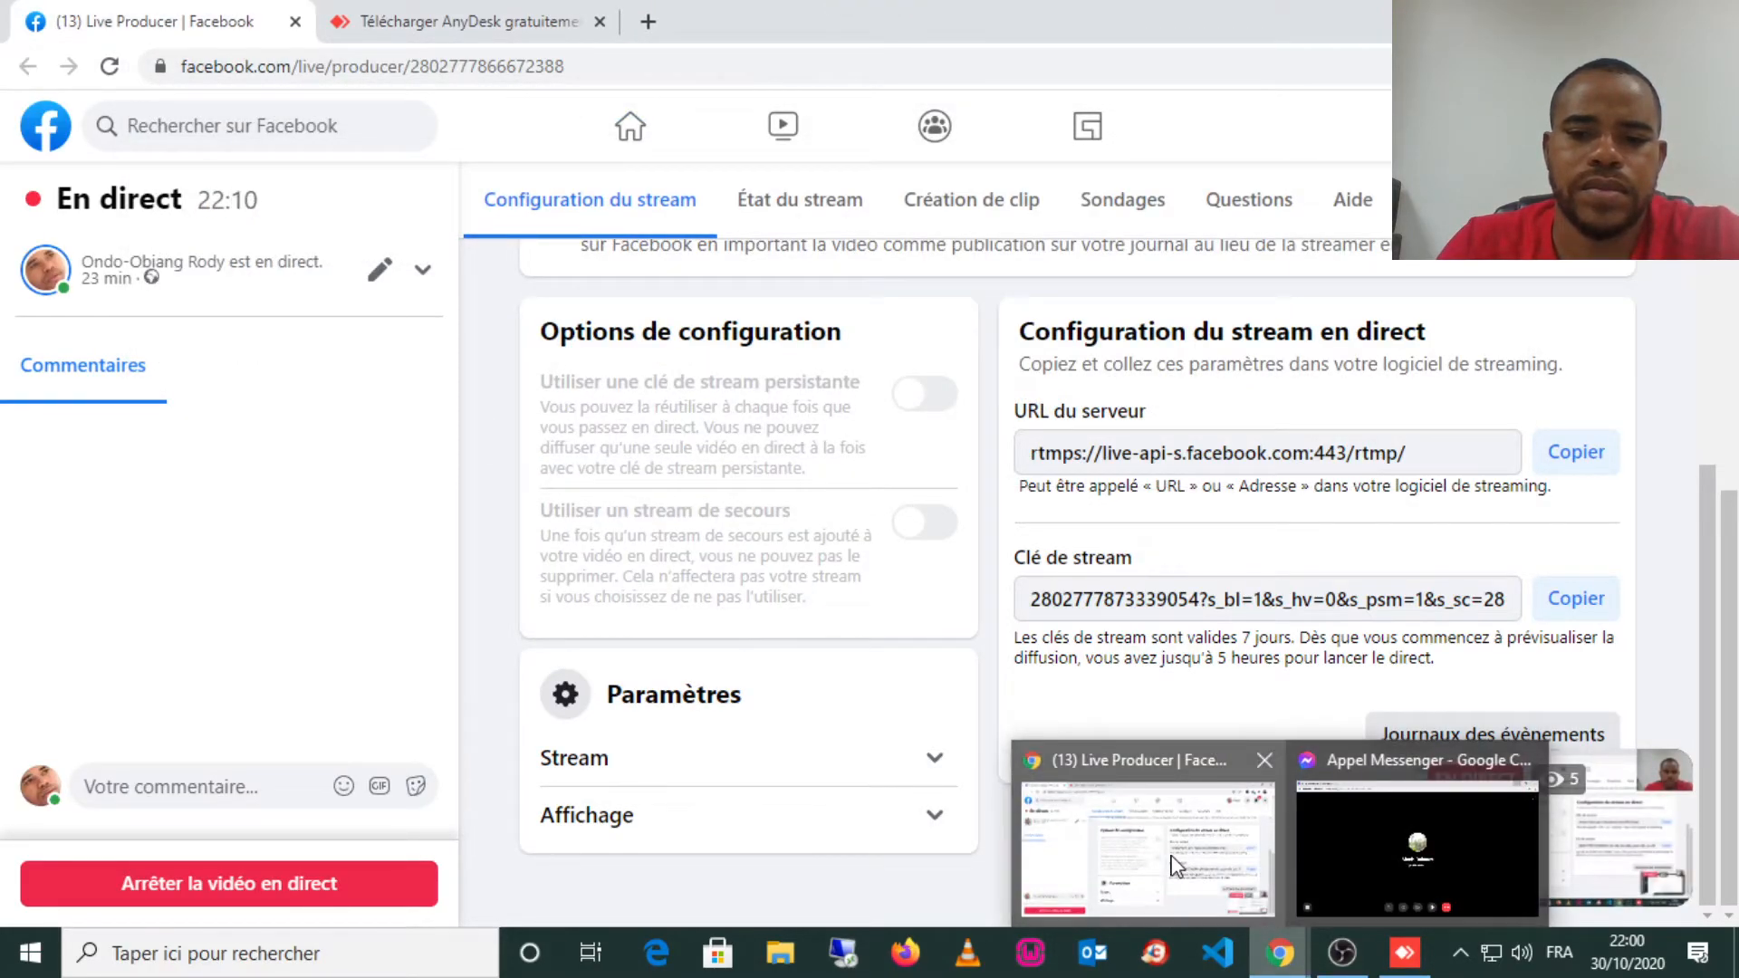
{"action": "mouse_move", "coordinate": [1343, 845]}
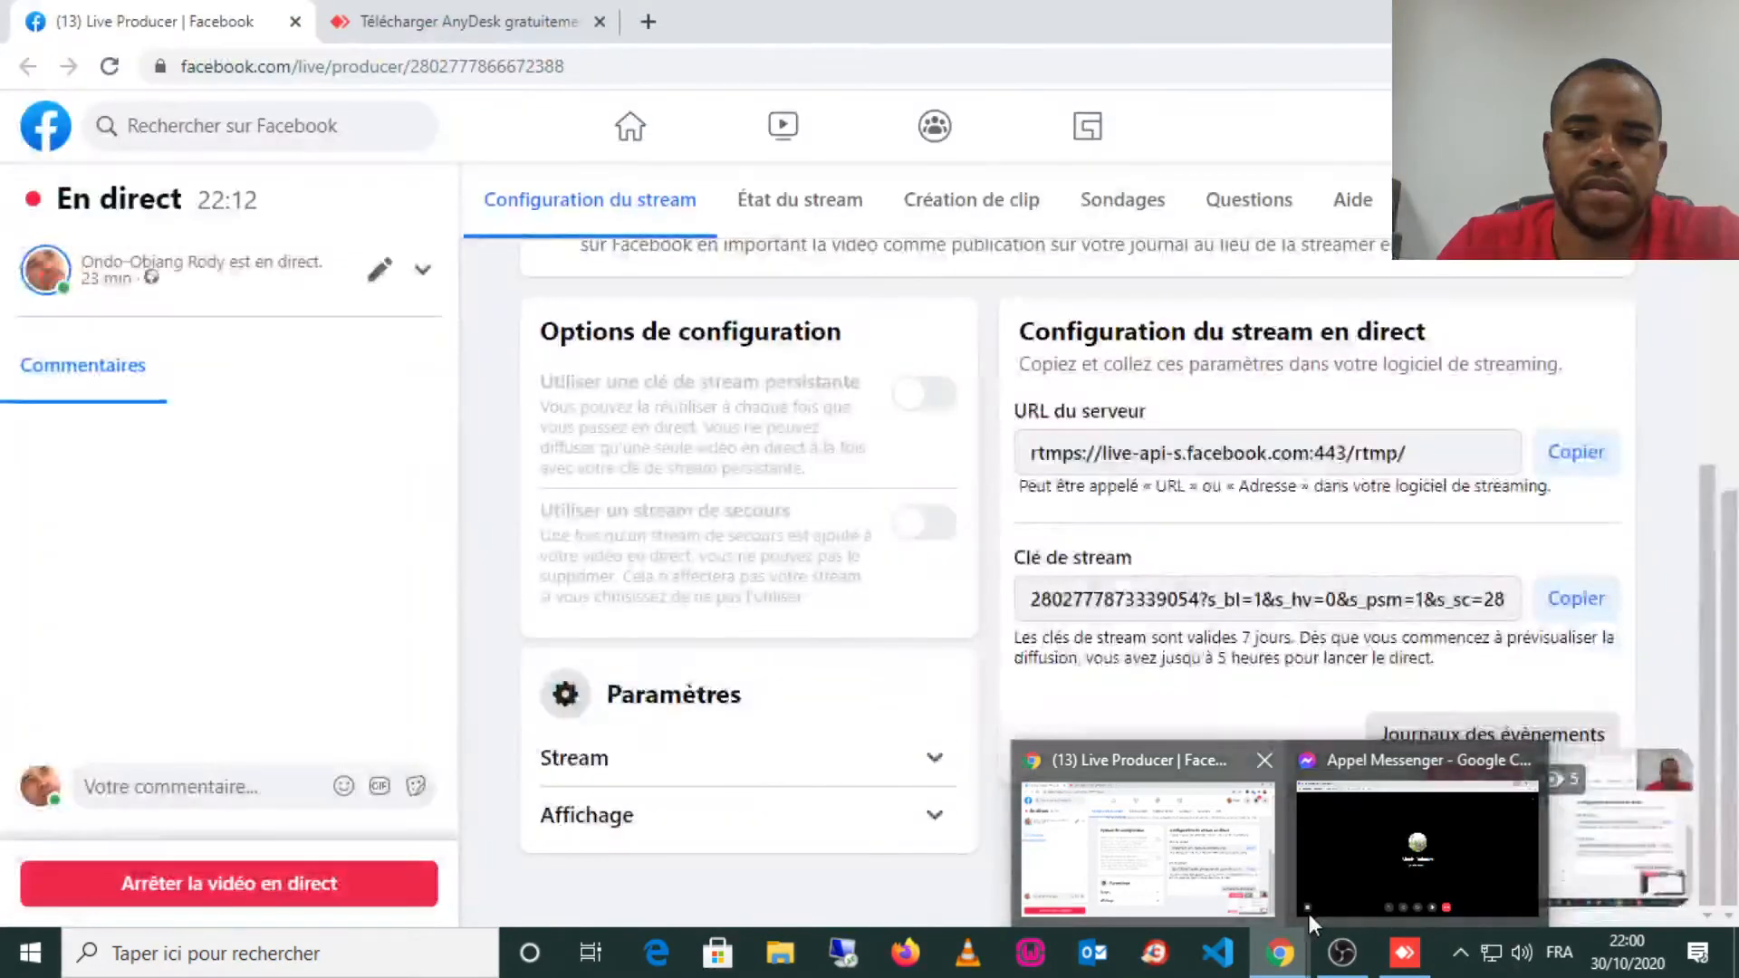
{"action": "mouse_move", "coordinate": [1405, 953]}
{"action": "left_click", "coordinate": [1418, 859]}
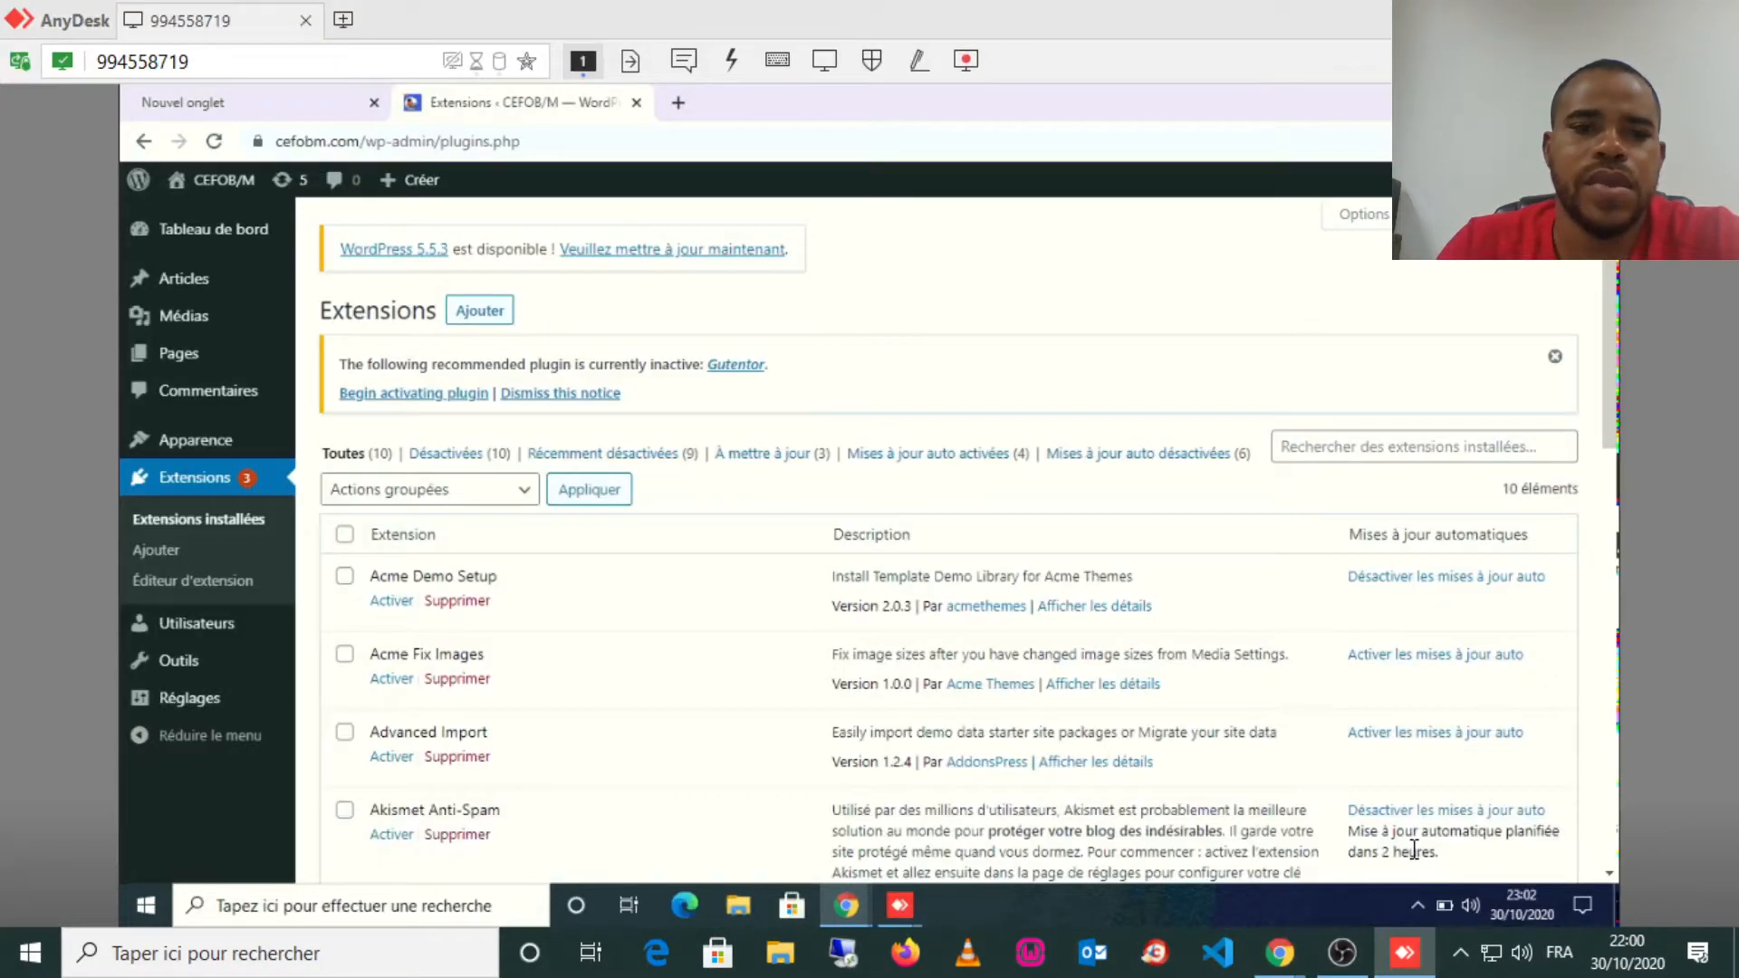
{"action": "left_click", "coordinate": [1012, 326]}
Open the site's list of all articles and examine the titles, authors, categories and publication dates for suspicious posts.
{"action": "mouse_move", "coordinate": [223, 180]}
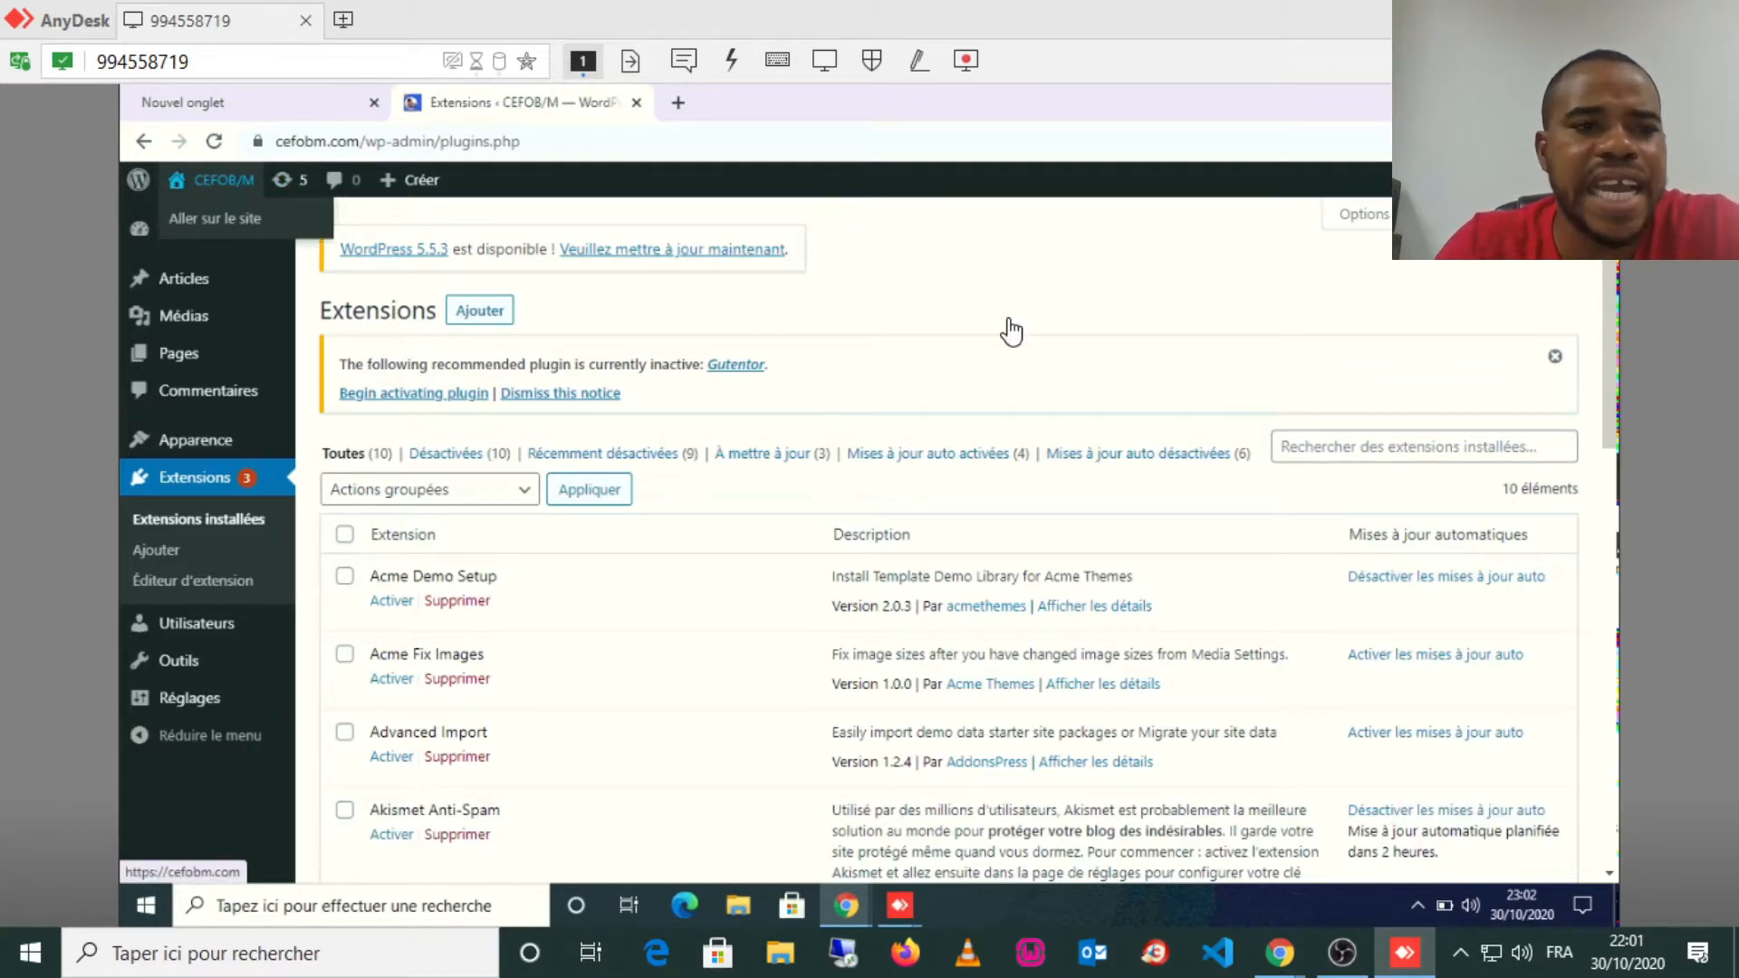
{"action": "left_click", "coordinate": [223, 180]}
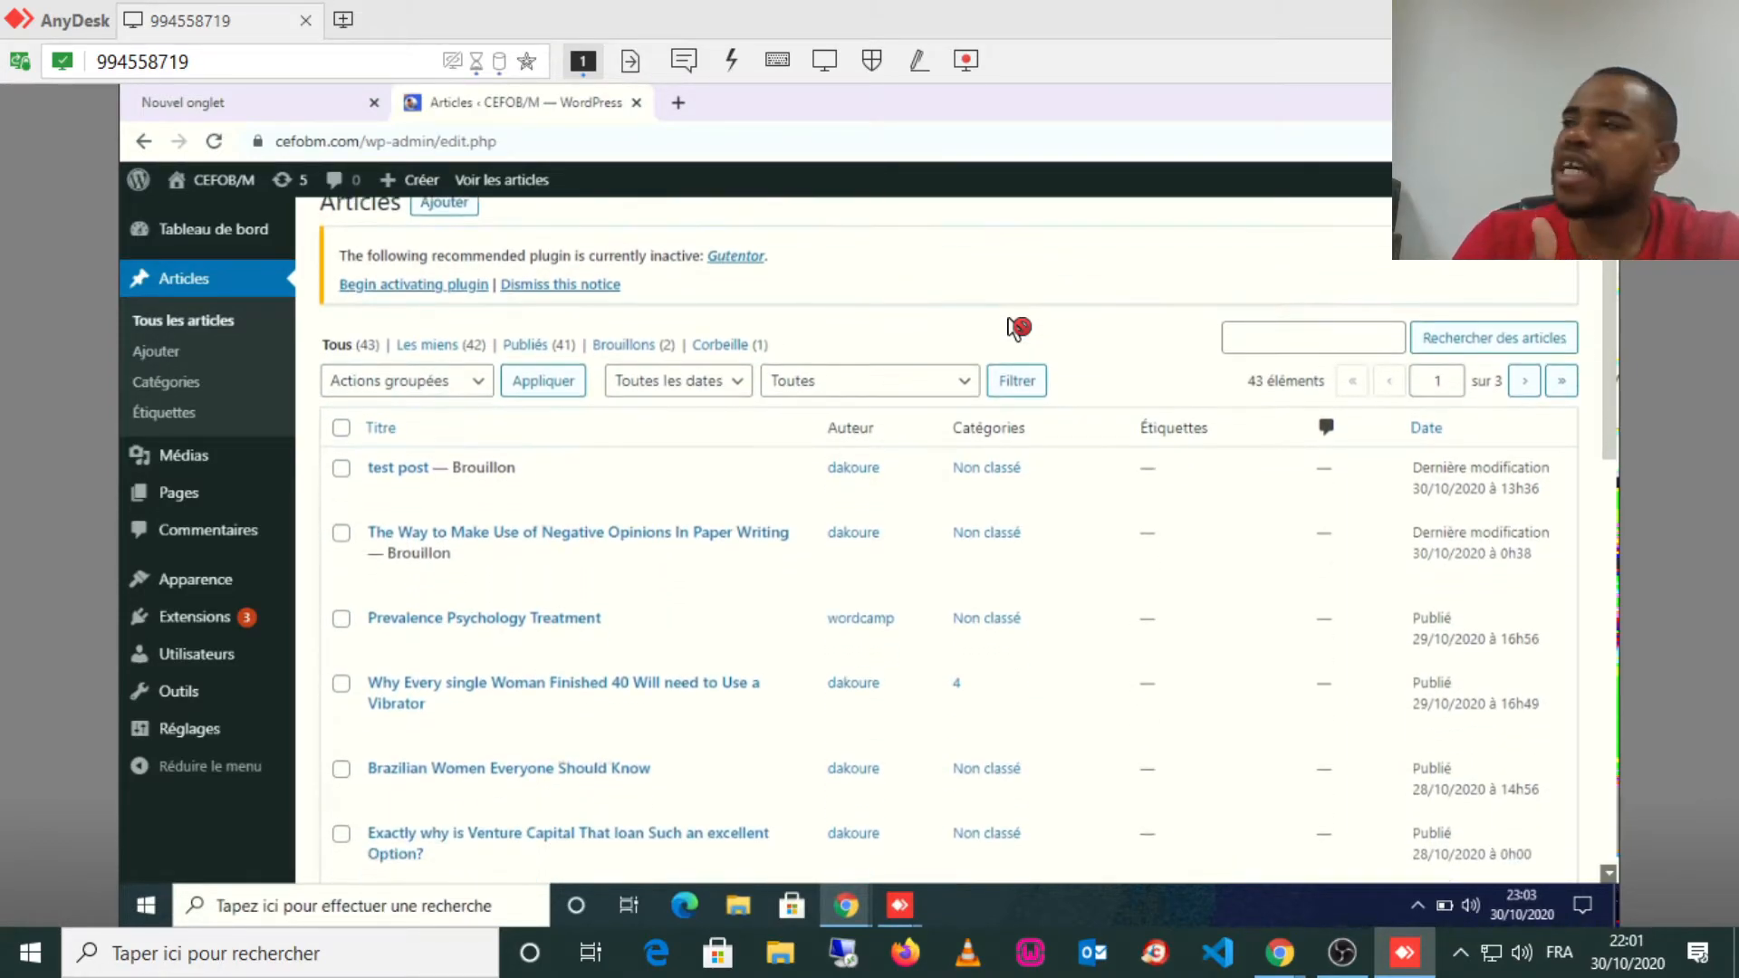
{"action": "scroll", "coordinate": [1012, 328], "scroll_direction": "down", "scroll_amount": 4}
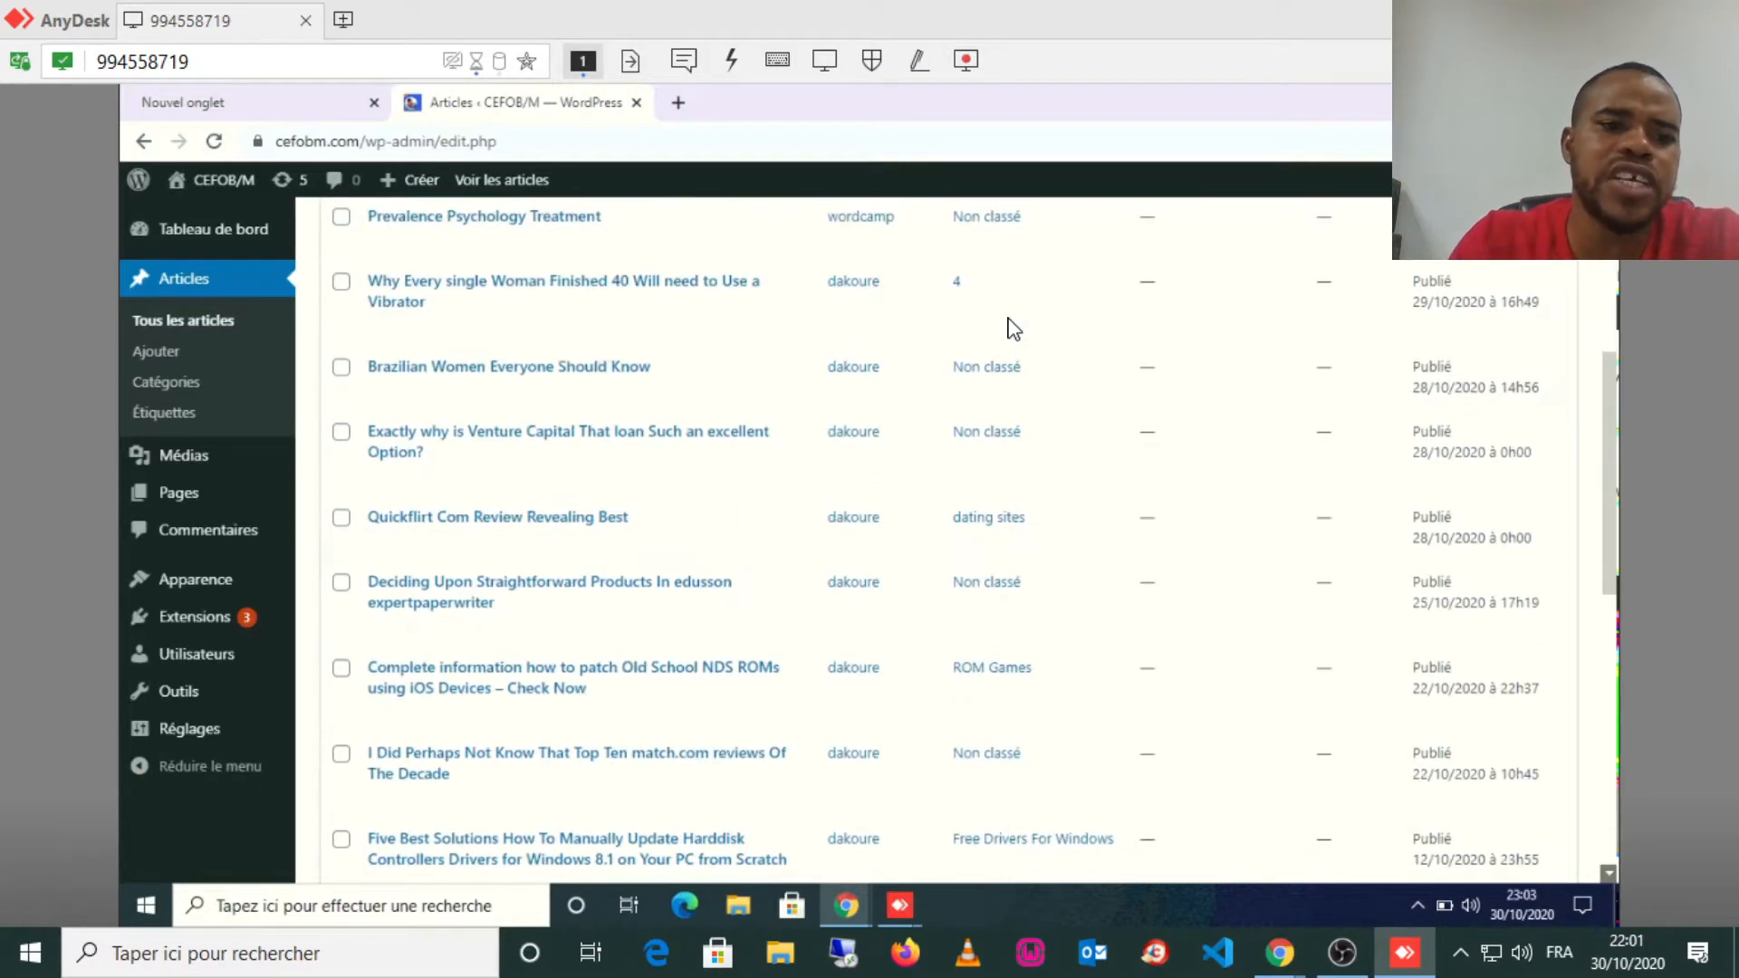
{"action": "scroll", "coordinate": [1013, 328], "scroll_direction": "down", "scroll_amount": 4}
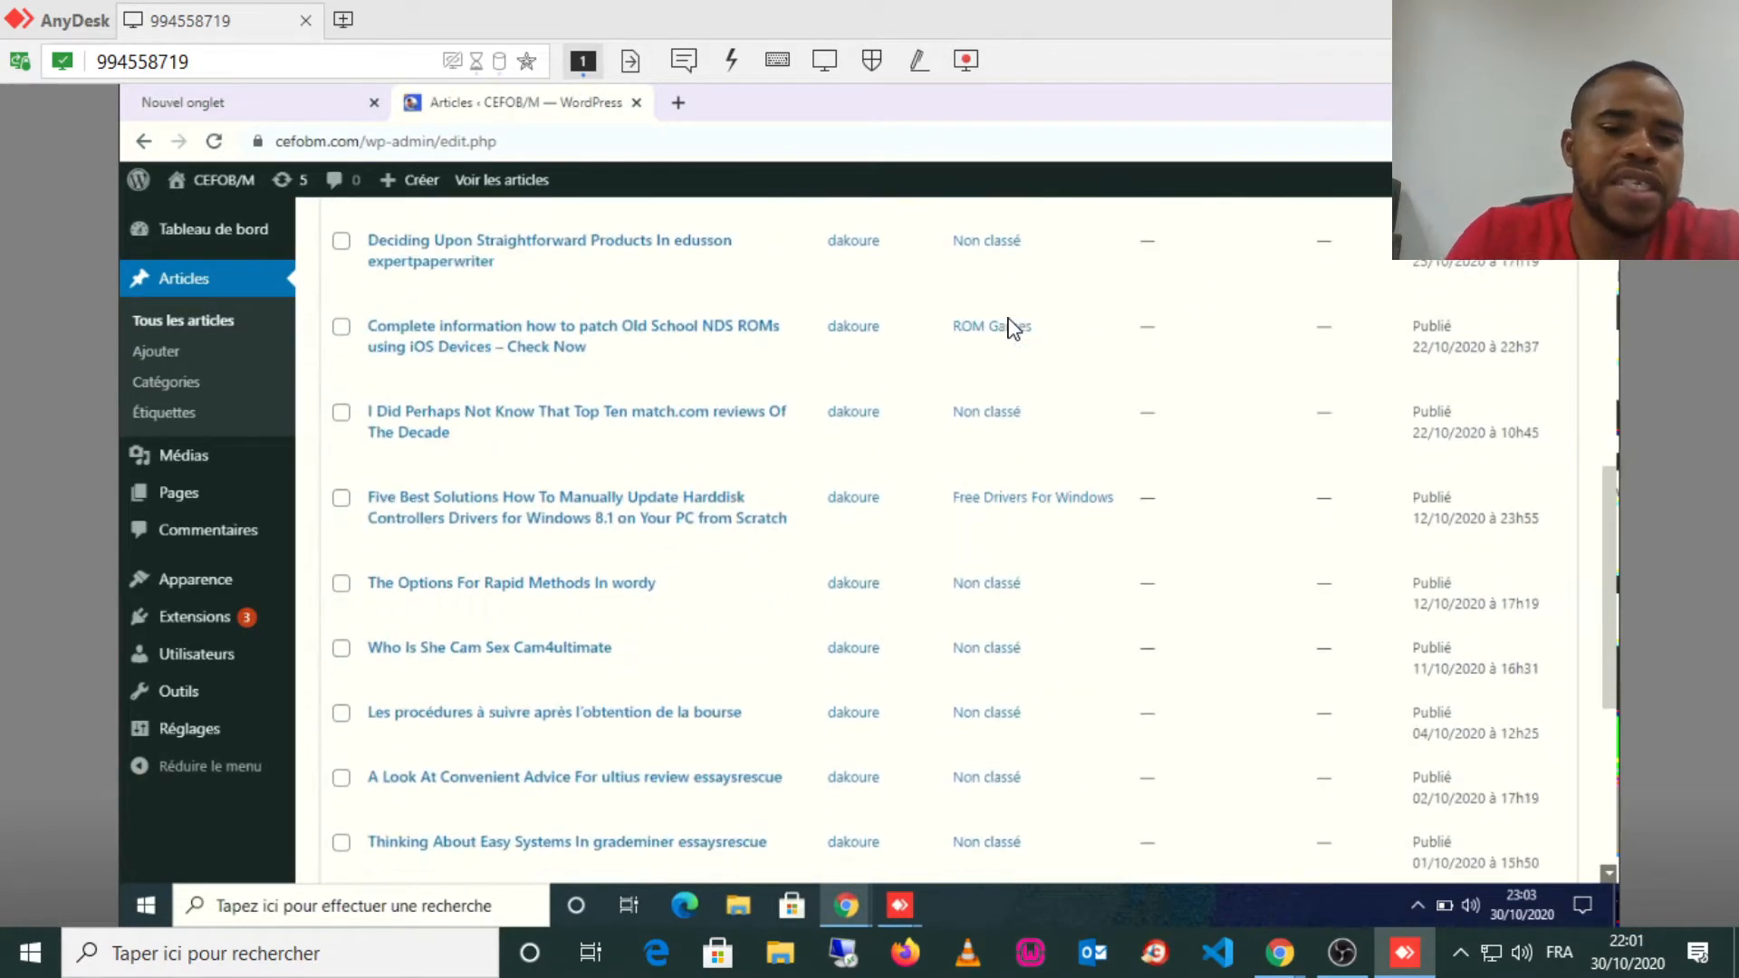
{"action": "scroll", "coordinate": [1013, 328], "scroll_direction": "down", "scroll_amount": 3}
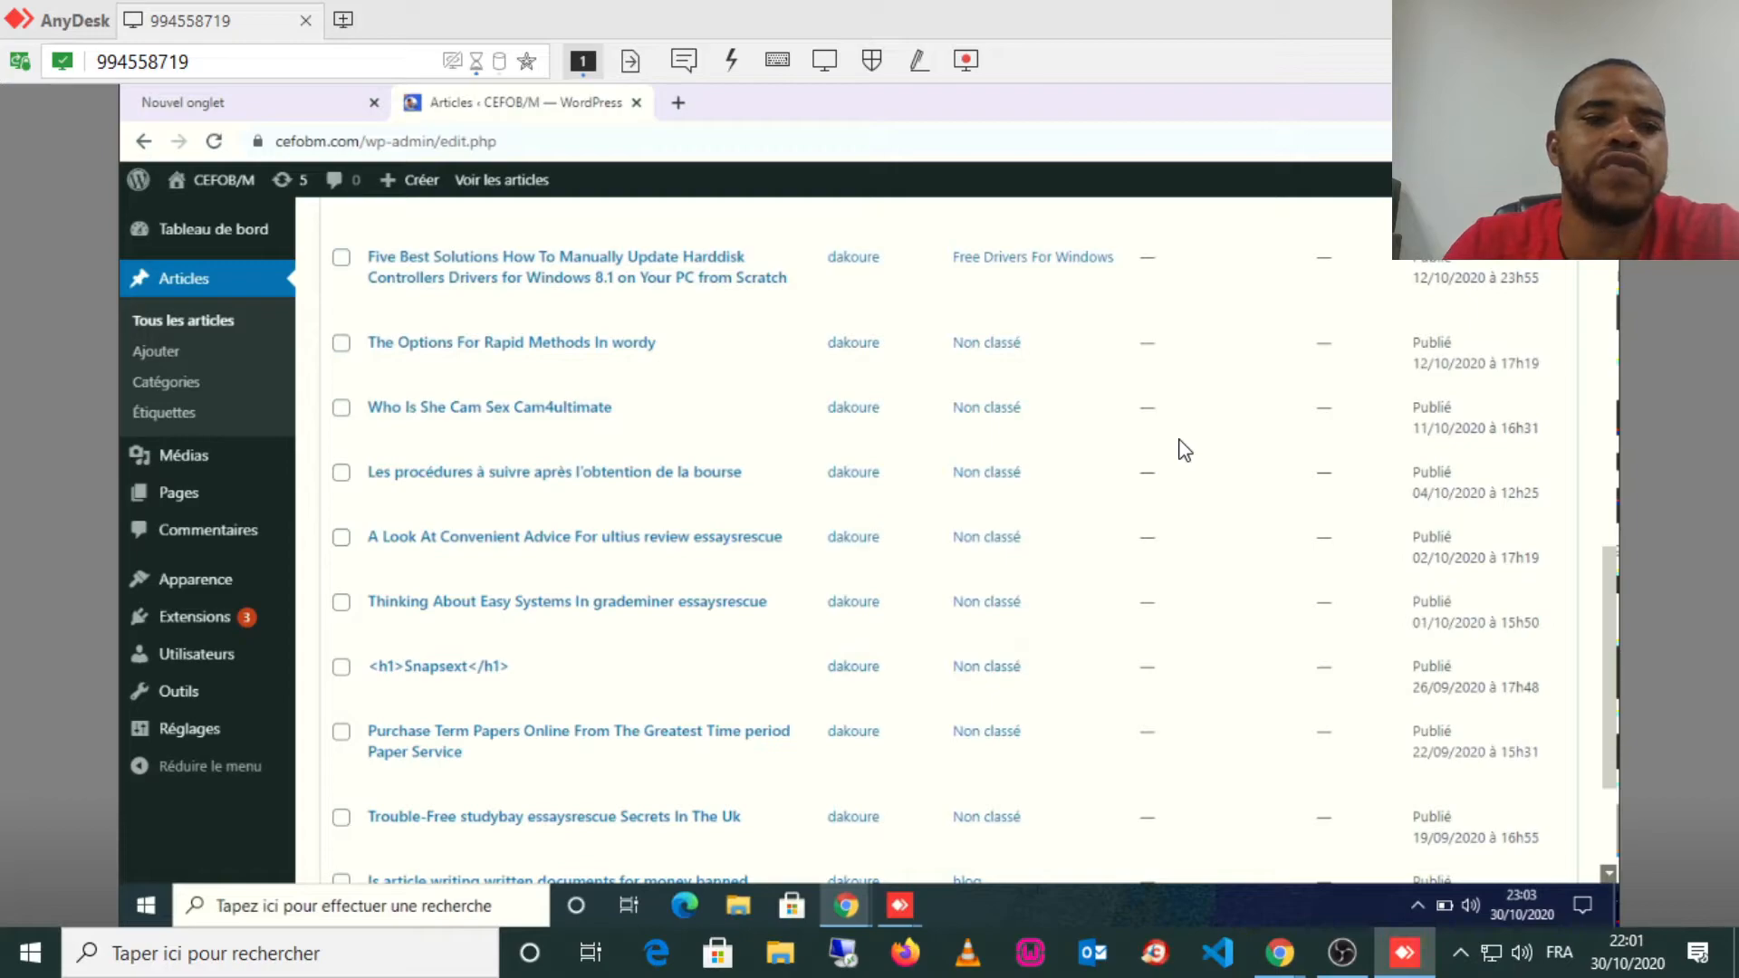
{"action": "scroll", "coordinate": [1184, 449], "scroll_direction": "down", "scroll_amount": 1}
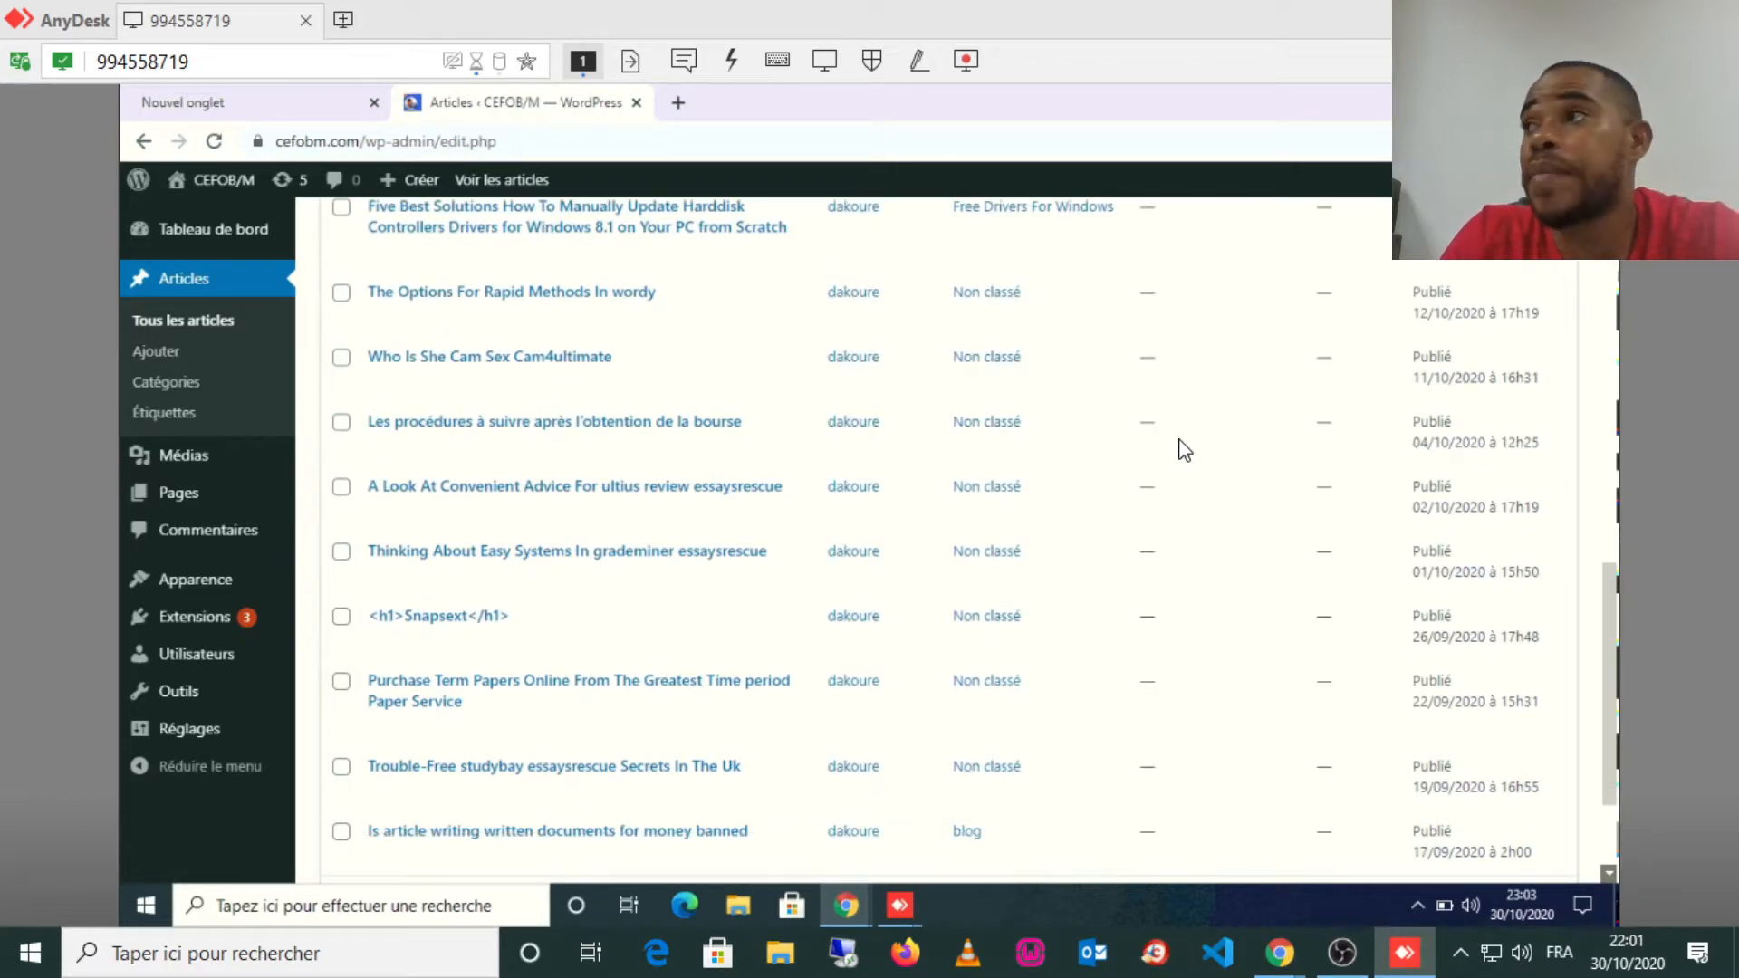
{"action": "scroll", "coordinate": [1184, 450], "scroll_direction": "down", "scroll_amount": 2}
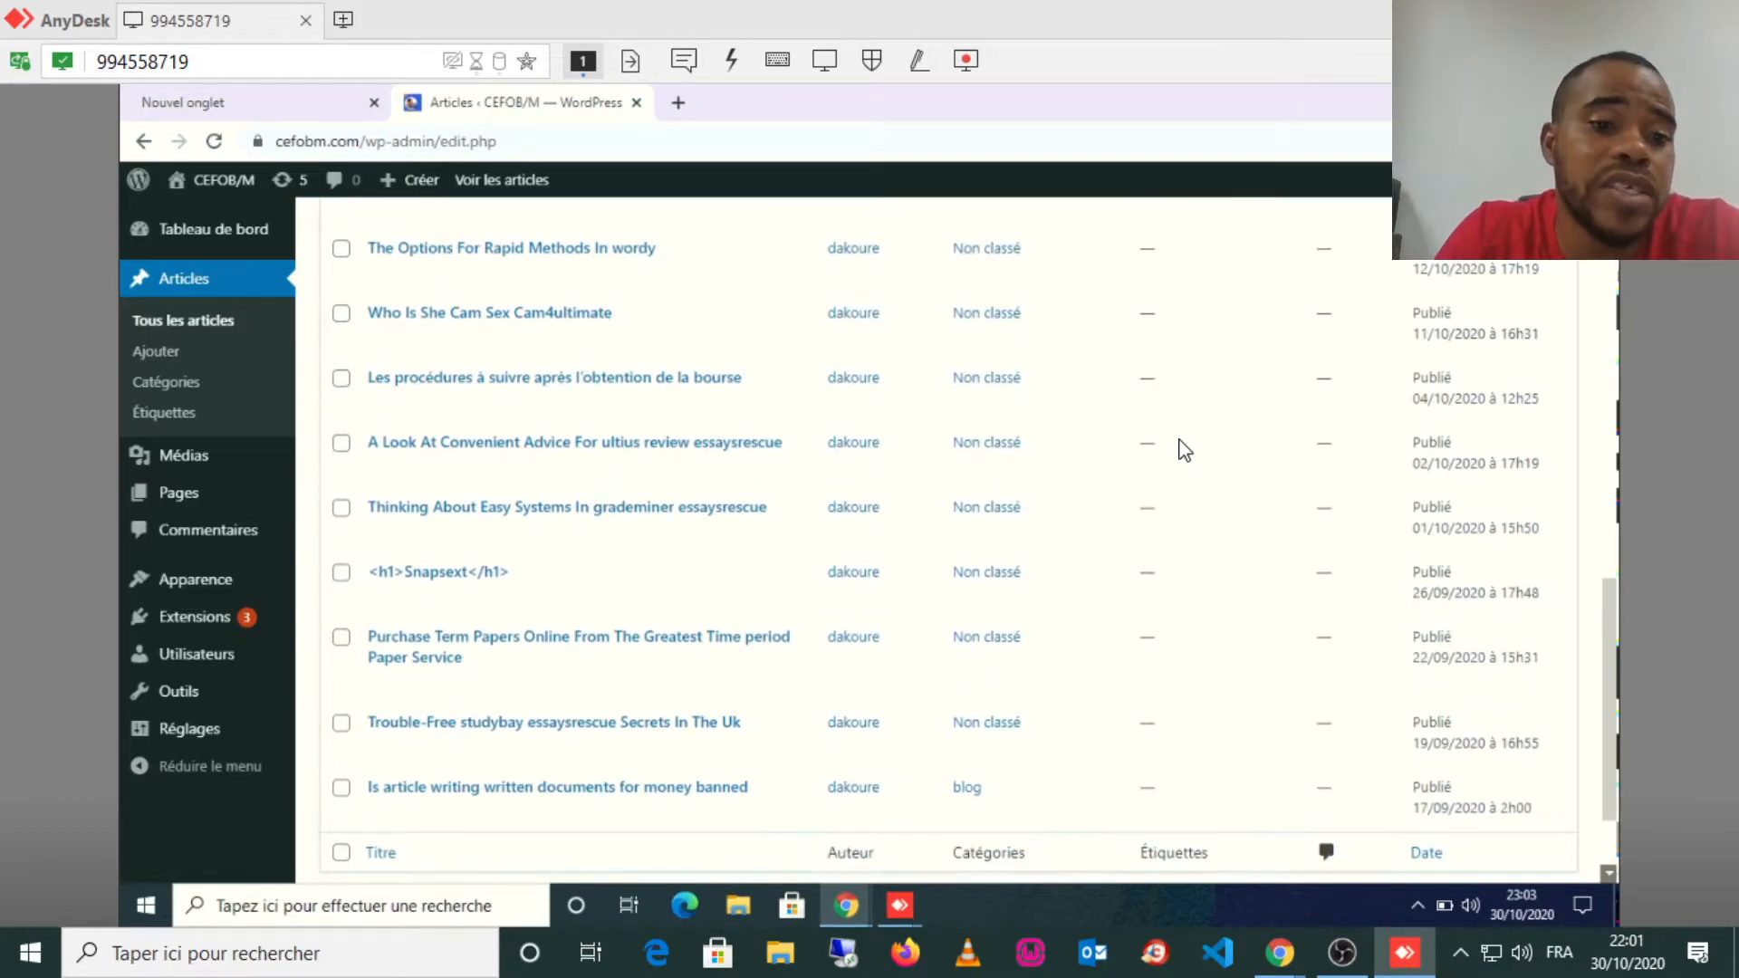
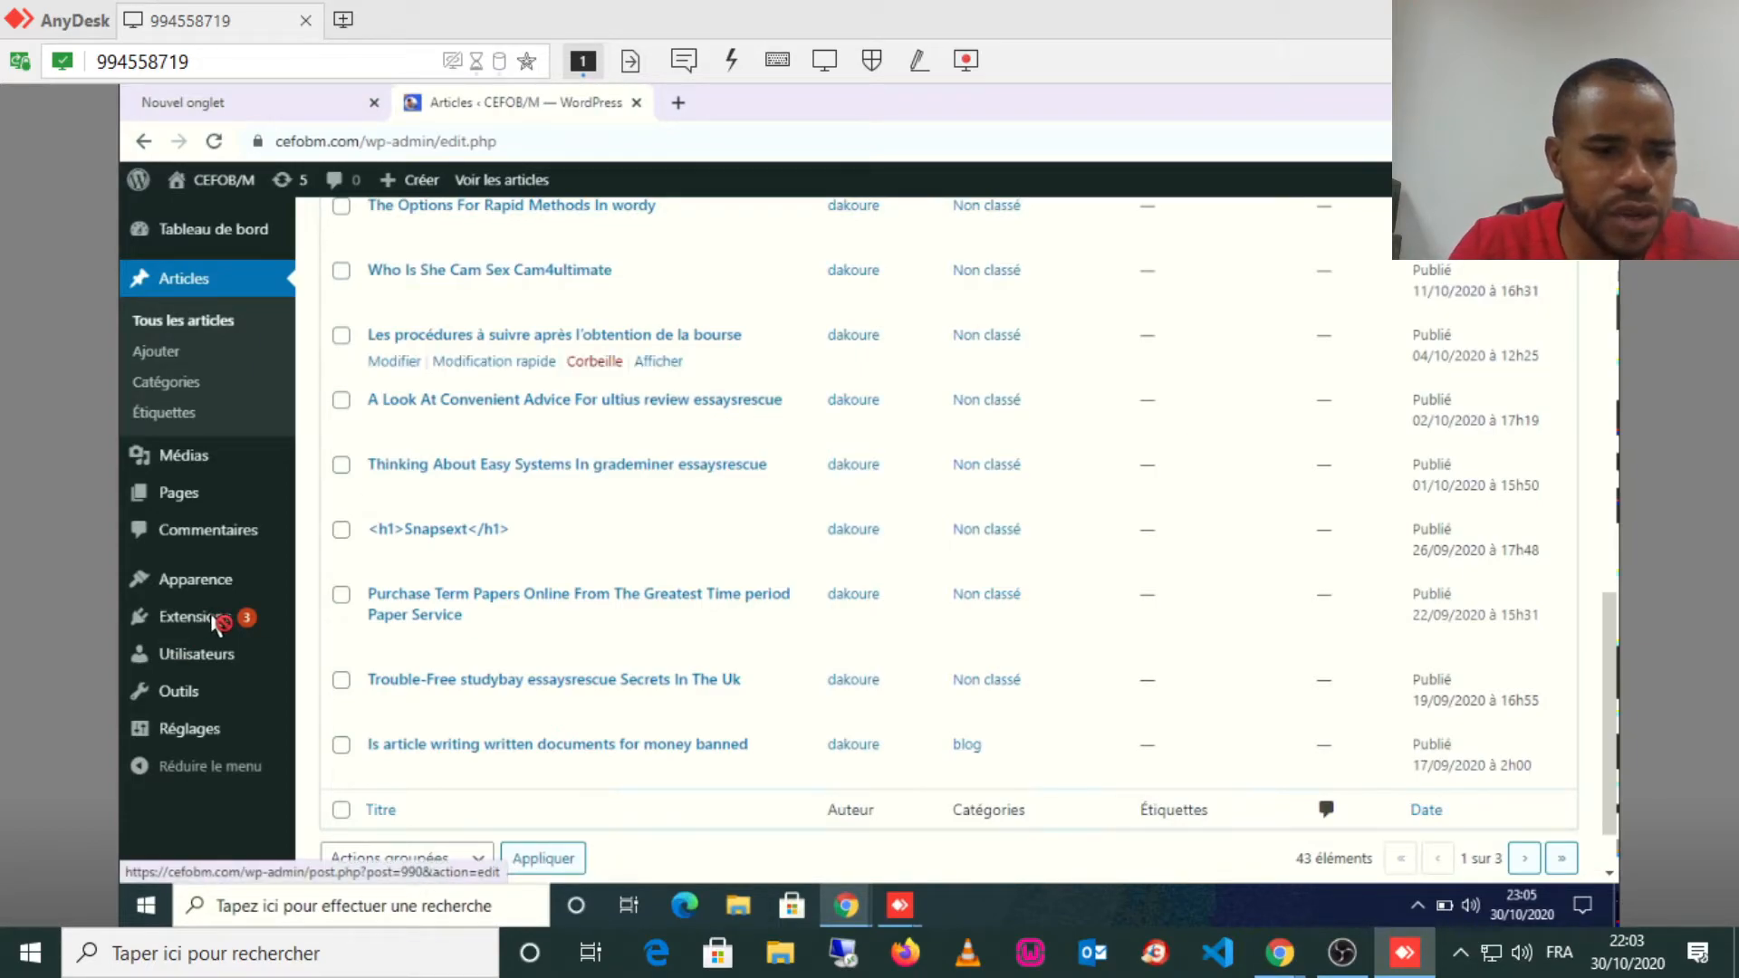
Open the page for adding extensions and search the directory for "ninja".
{"action": "mouse_move", "coordinate": [217, 621]}
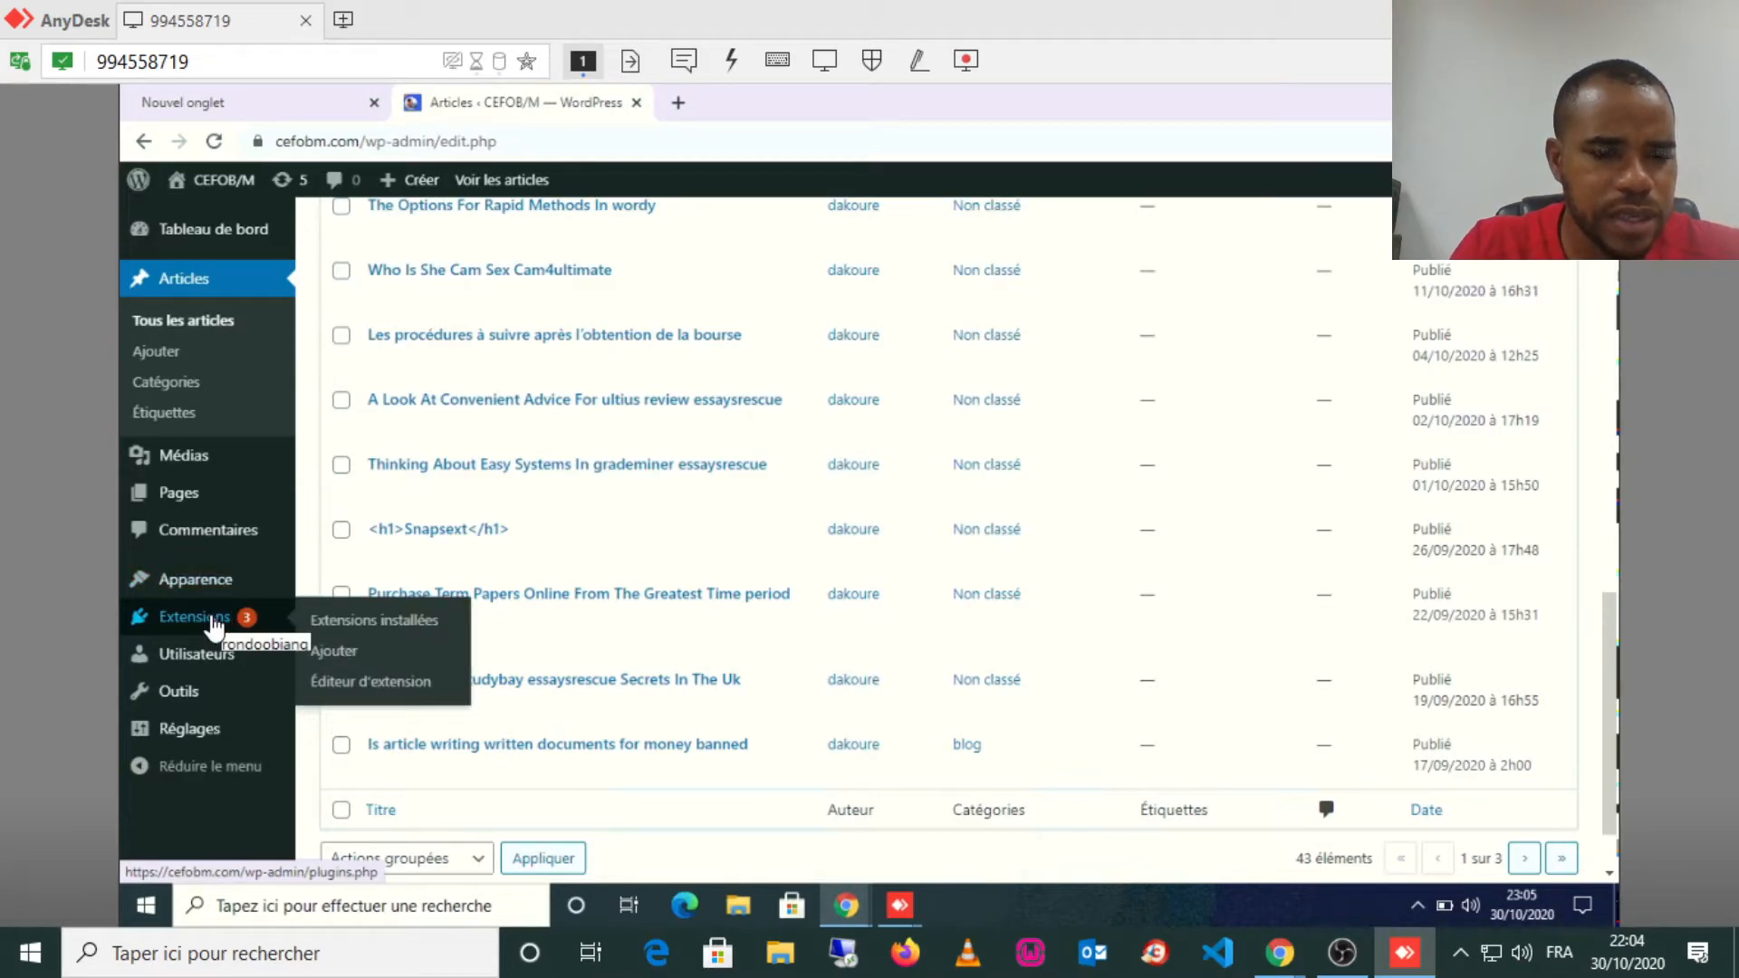
{"action": "left_click", "coordinate": [332, 652]}
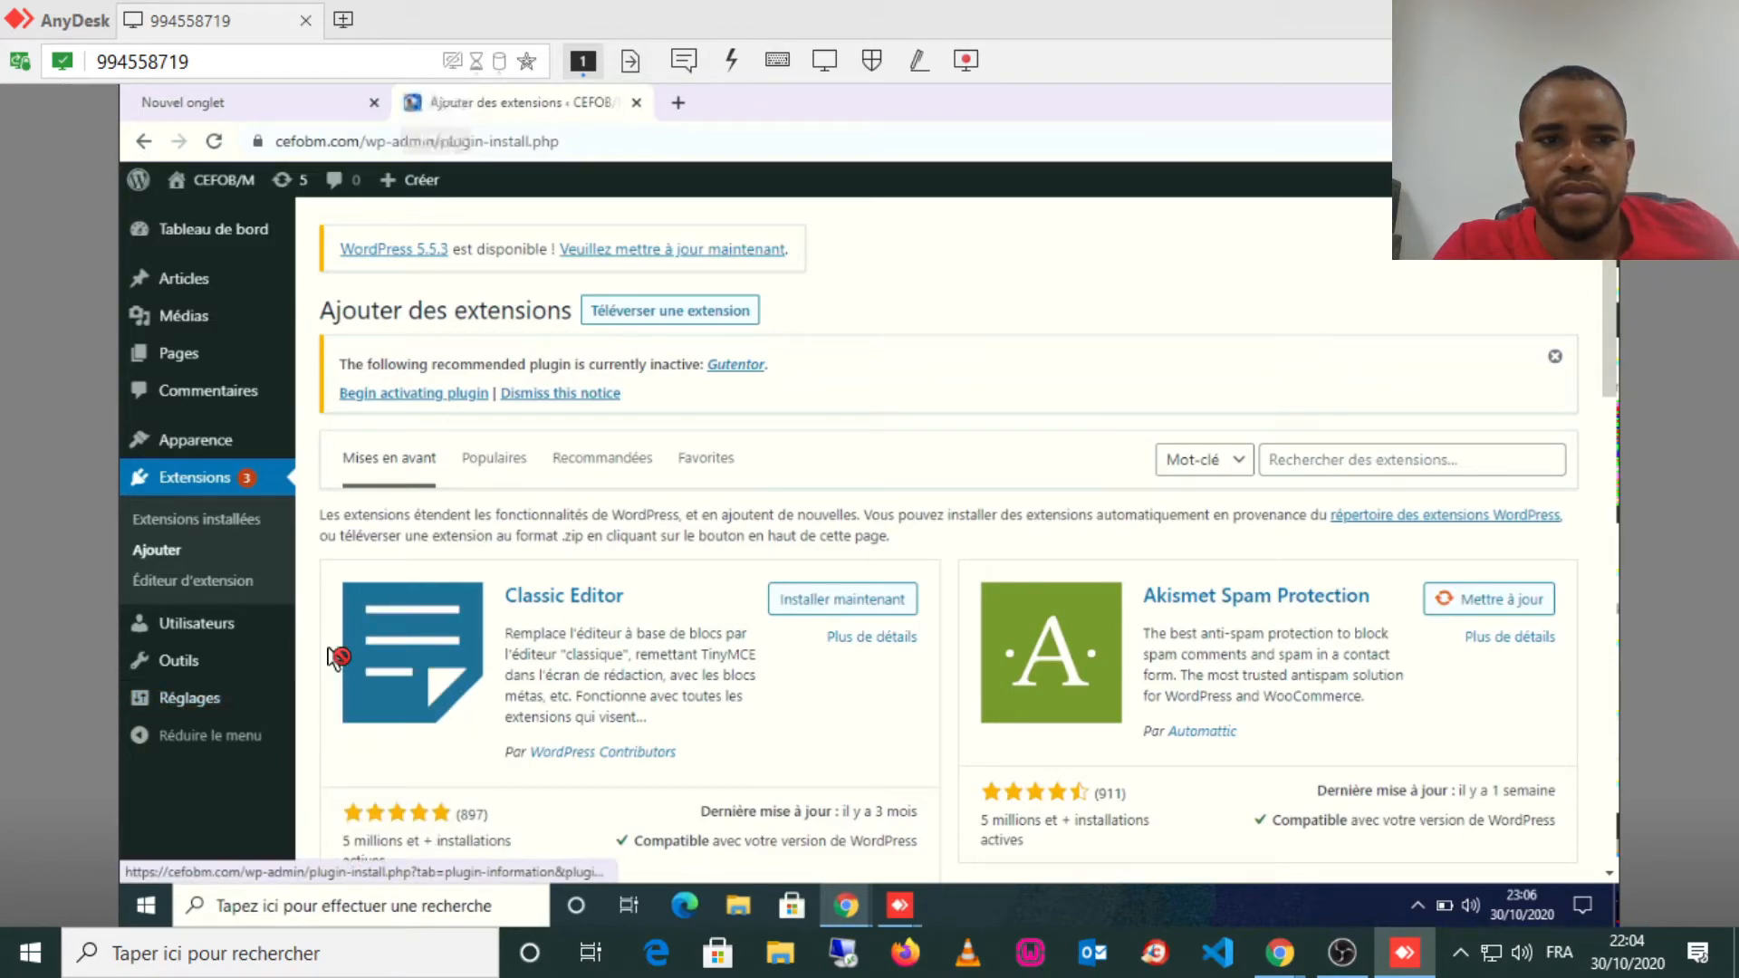
{"action": "left_click", "coordinate": [1412, 460]}
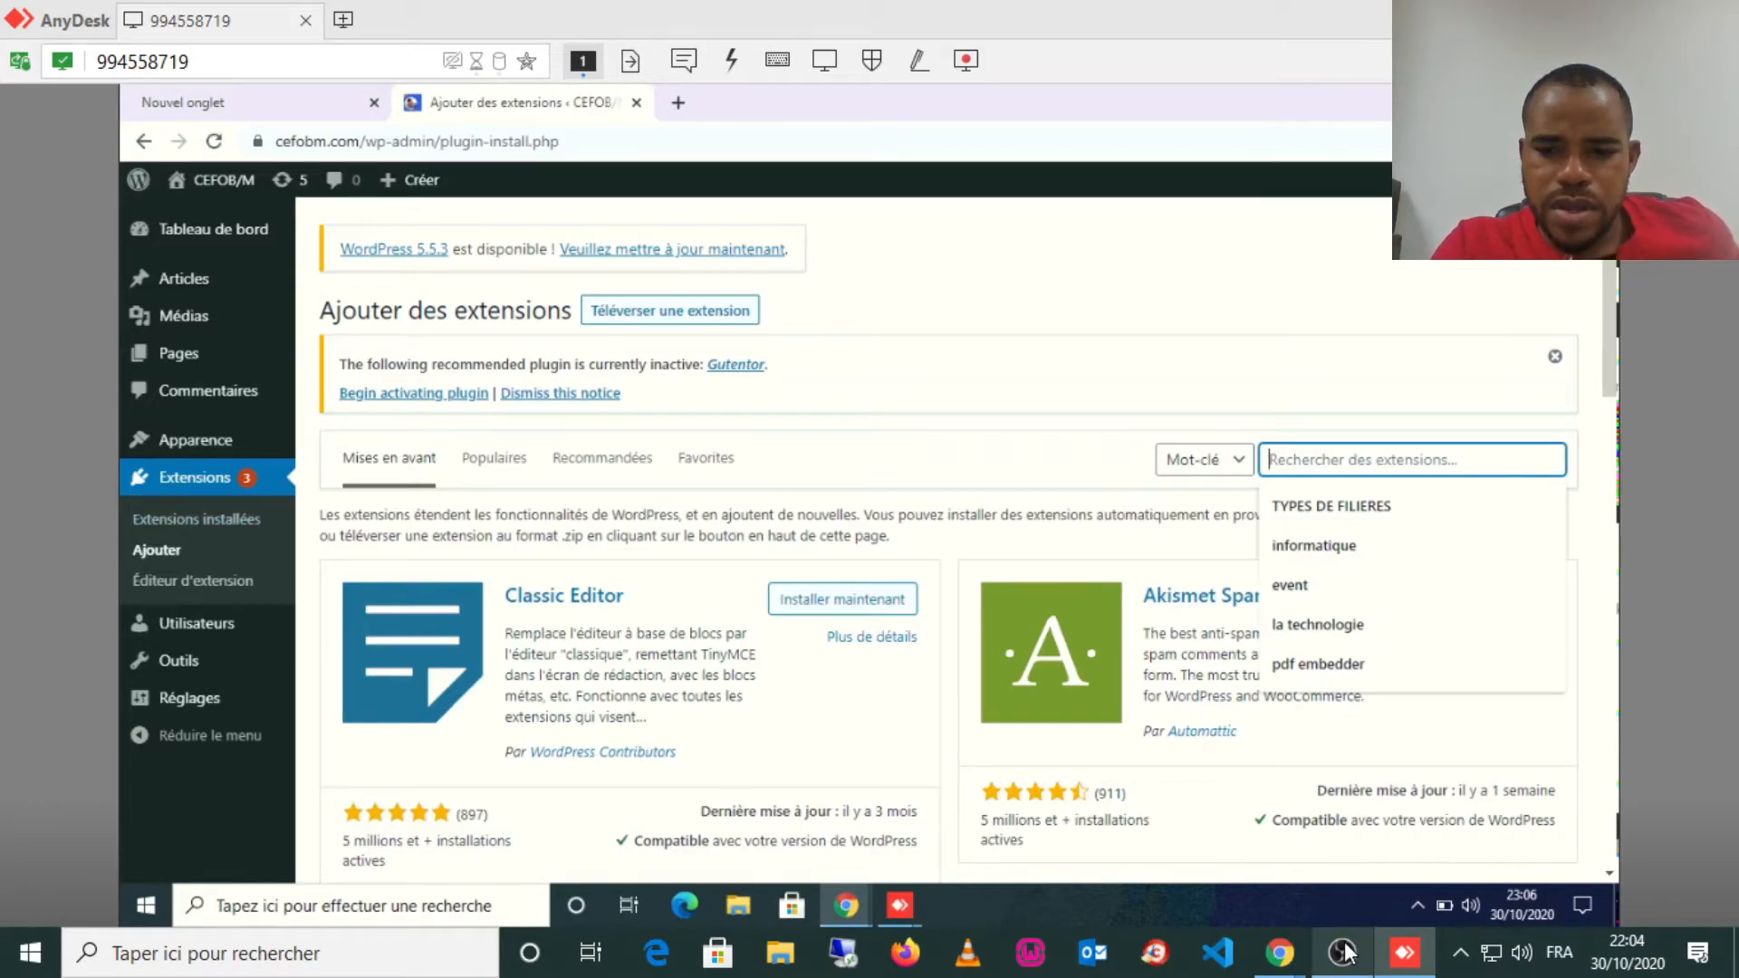
{"action": "mouse_move", "coordinate": [1344, 951]}
{"action": "left_click", "coordinate": [1314, 854]}
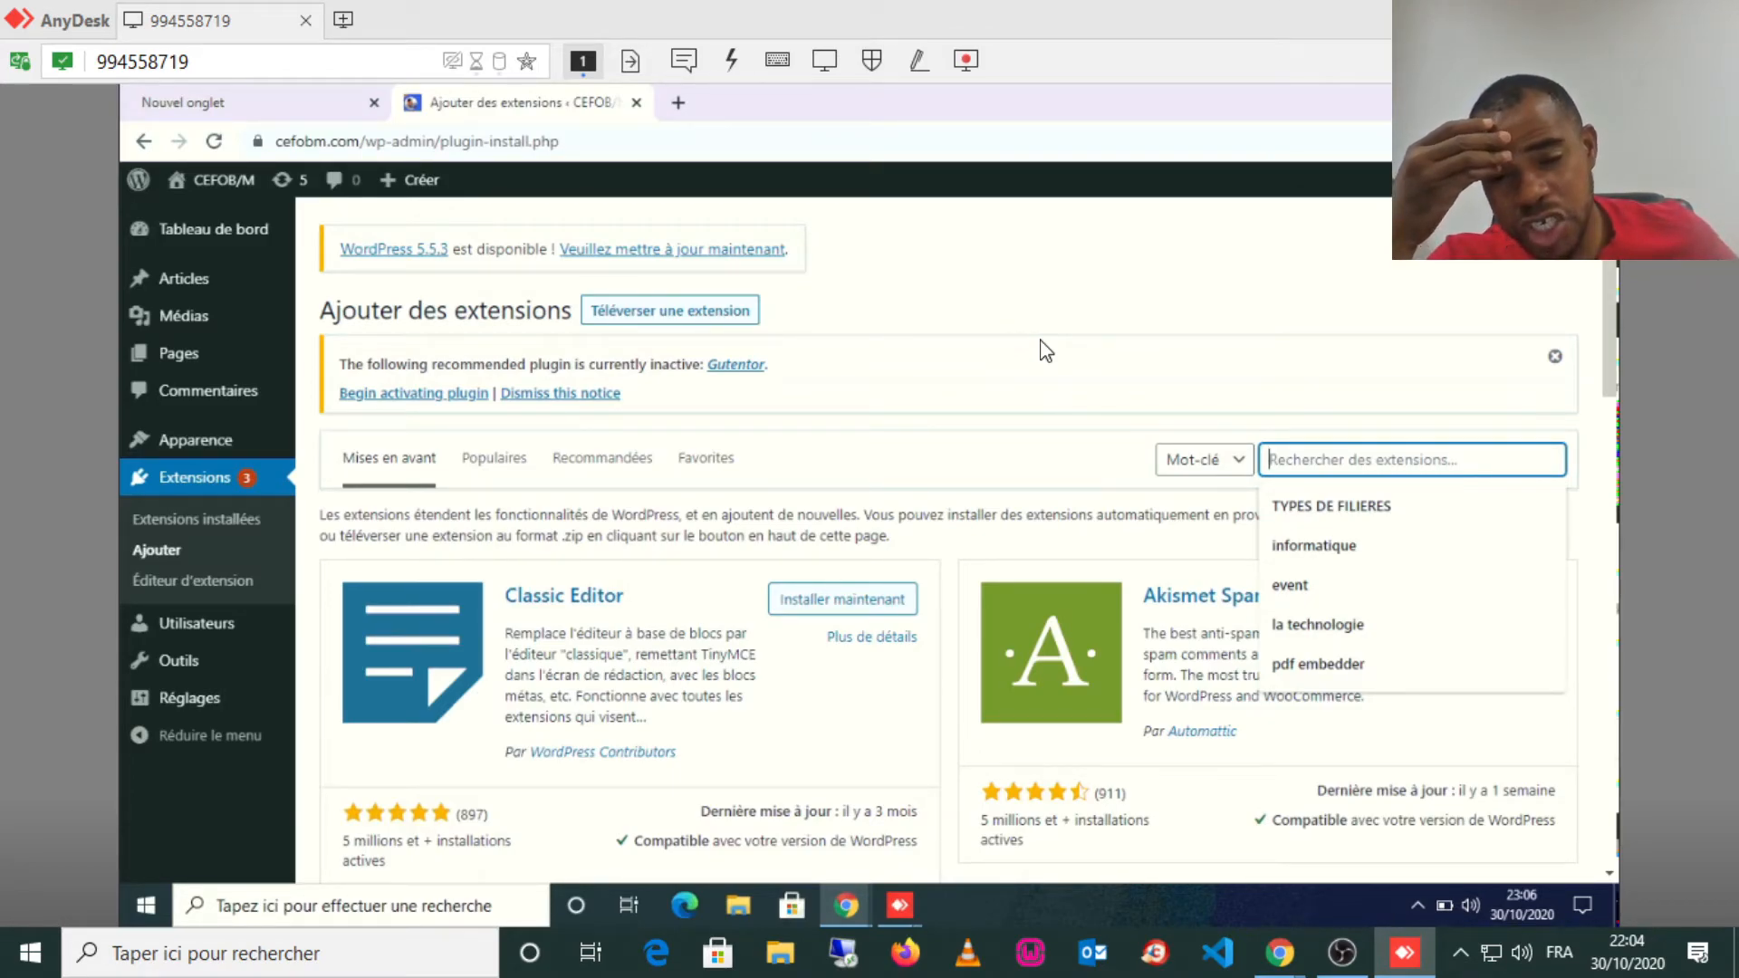
{"action": "type", "text": "ni"}
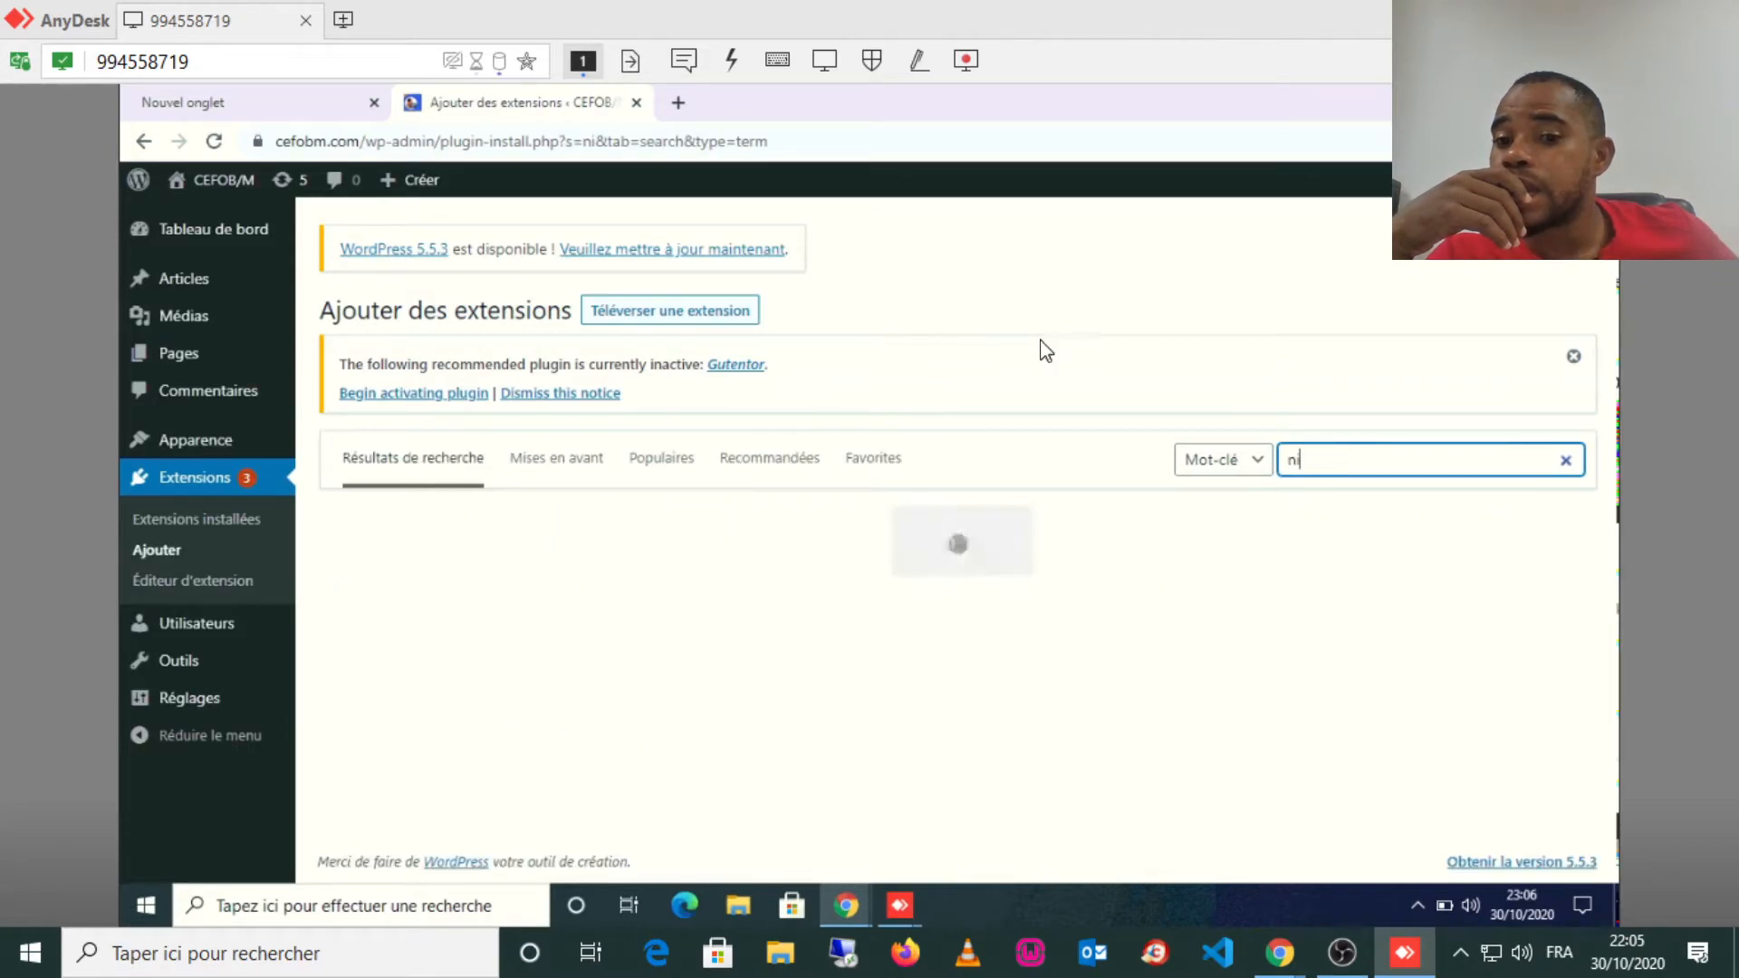
{"action": "type", "text": "nja"}
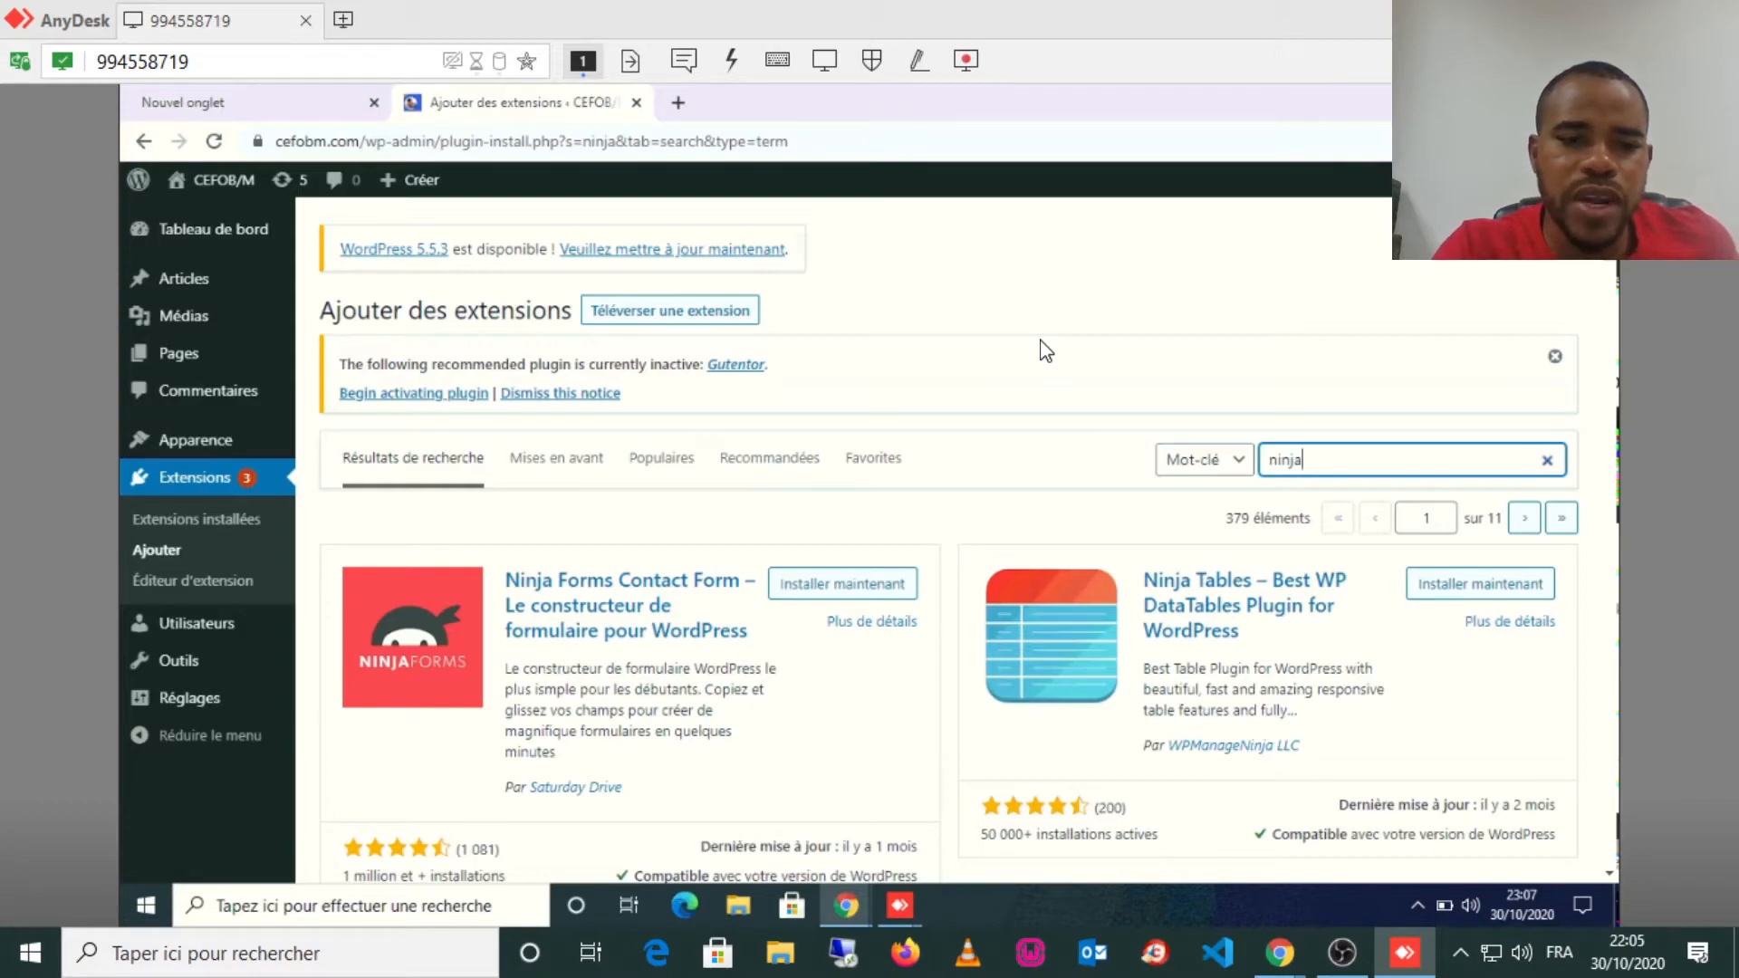
Examine the ninja search results for a security extension, comparing descriptions, ratings, active installations and compatibility.
{"action": "left_click", "coordinate": [1048, 350]}
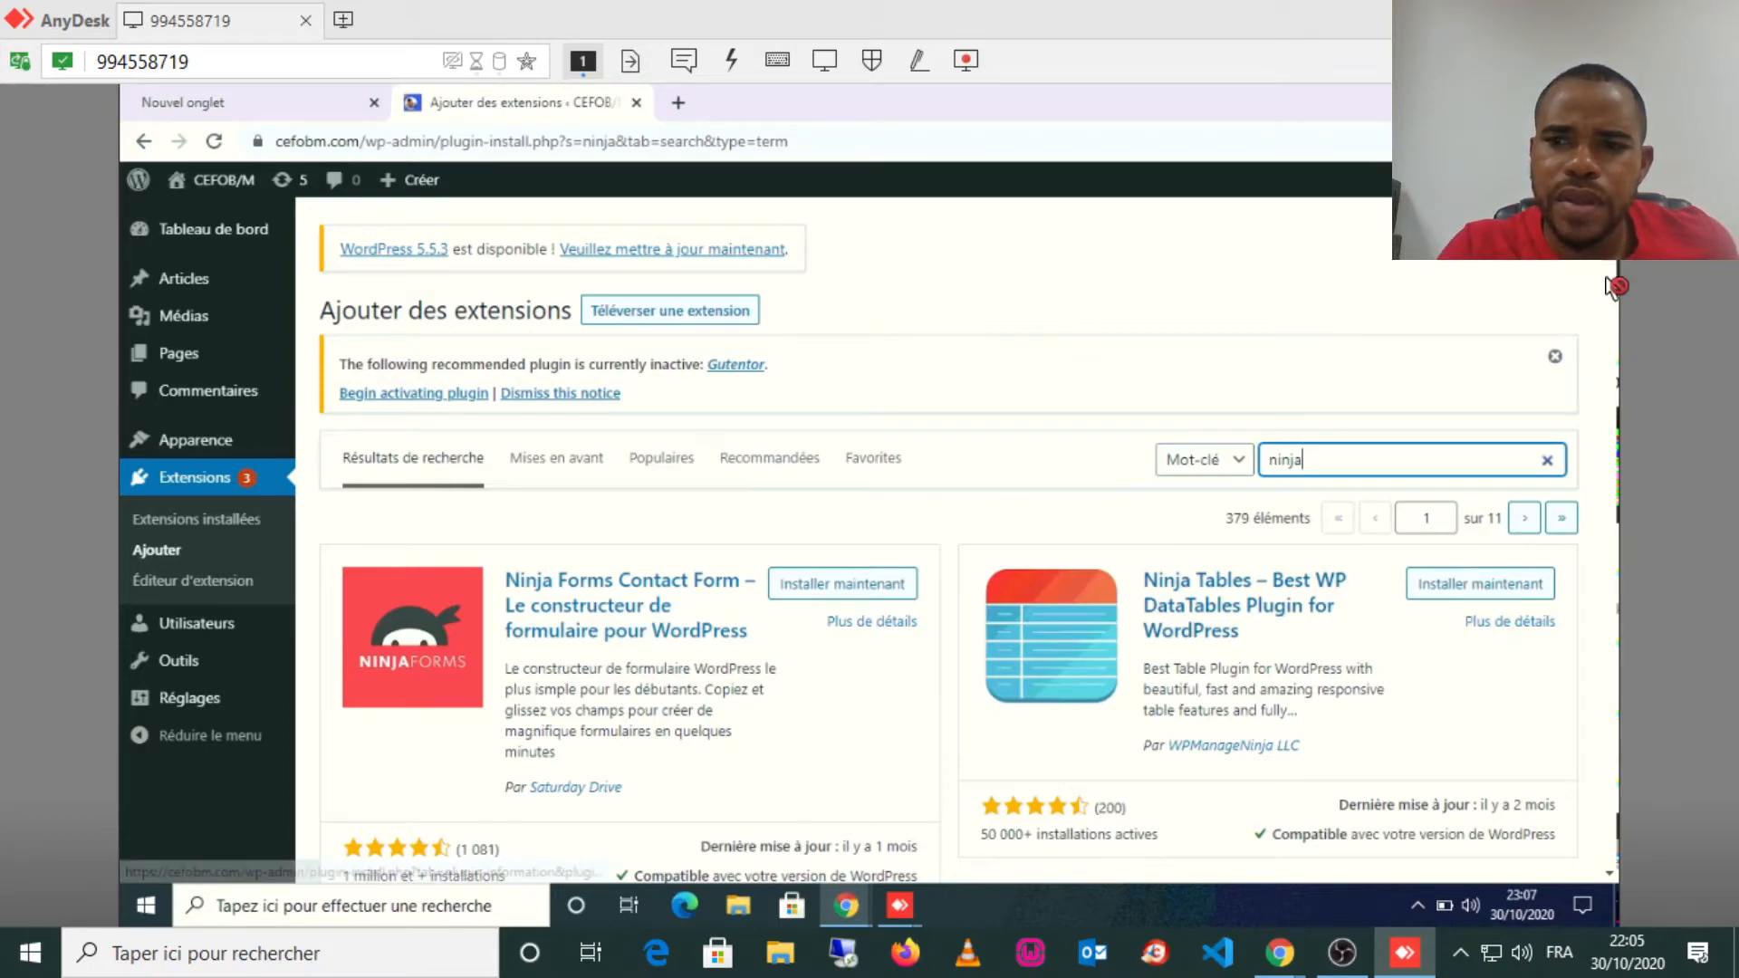
{"action": "scroll", "coordinate": [1612, 292], "scroll_direction": "down", "scroll_amount": 2}
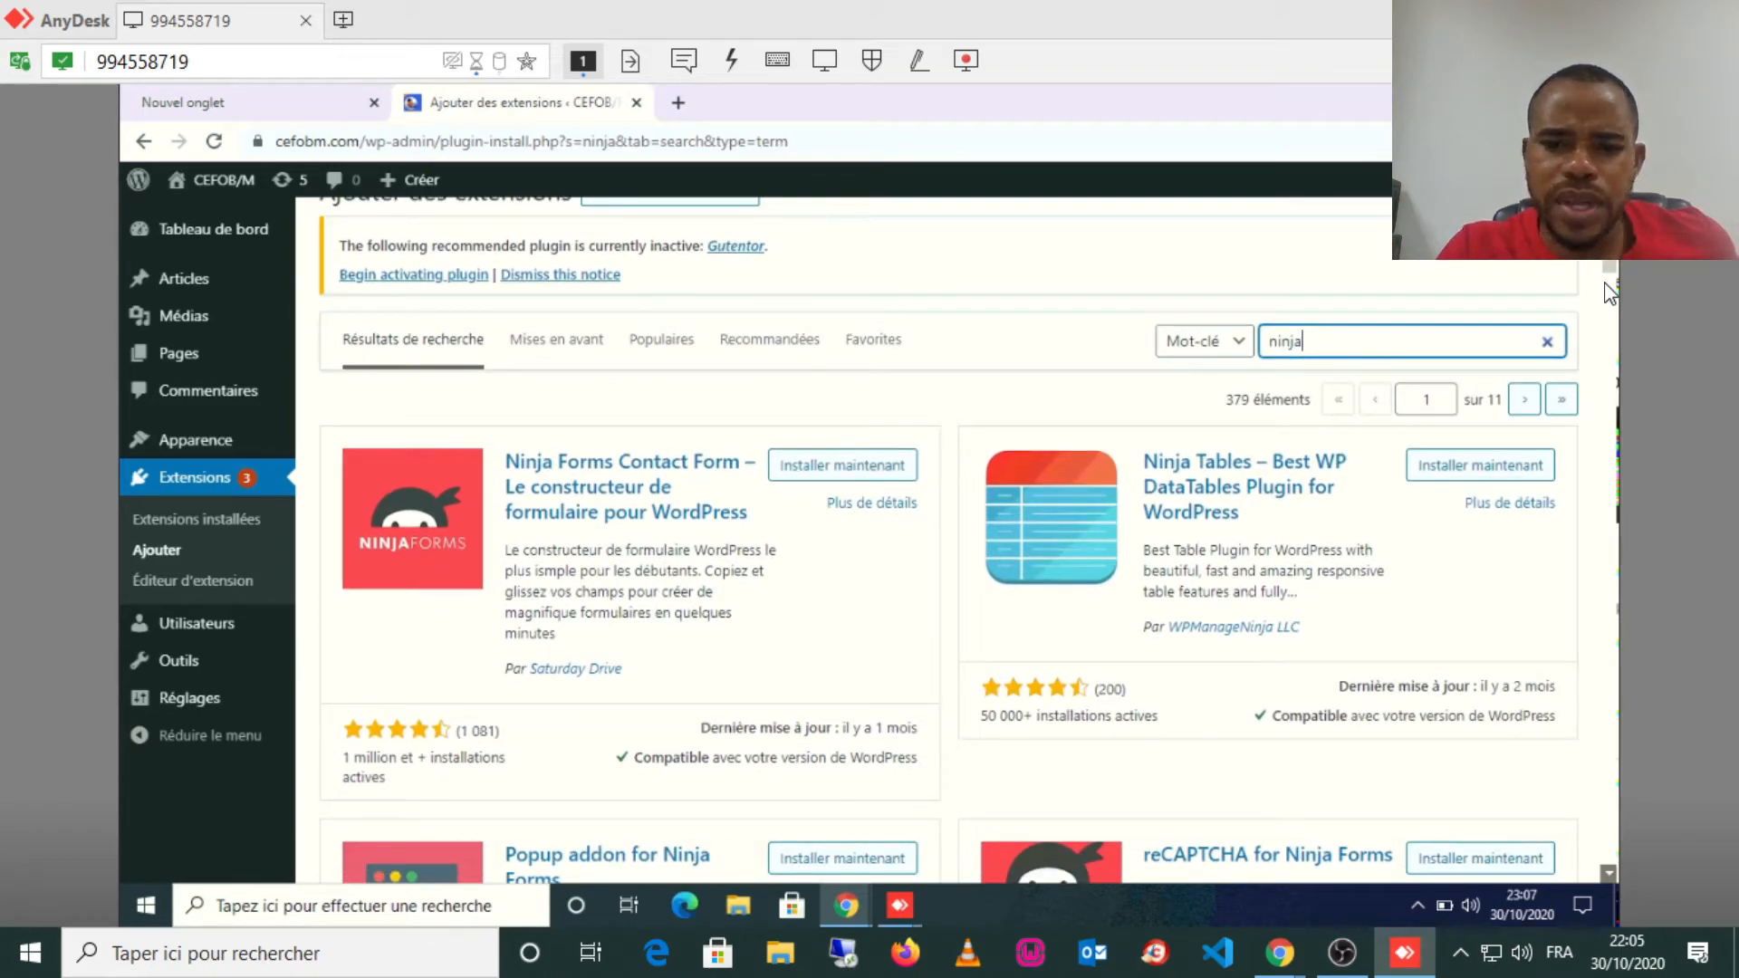
{"action": "scroll", "coordinate": [1609, 292], "scroll_direction": "down", "scroll_amount": 10}
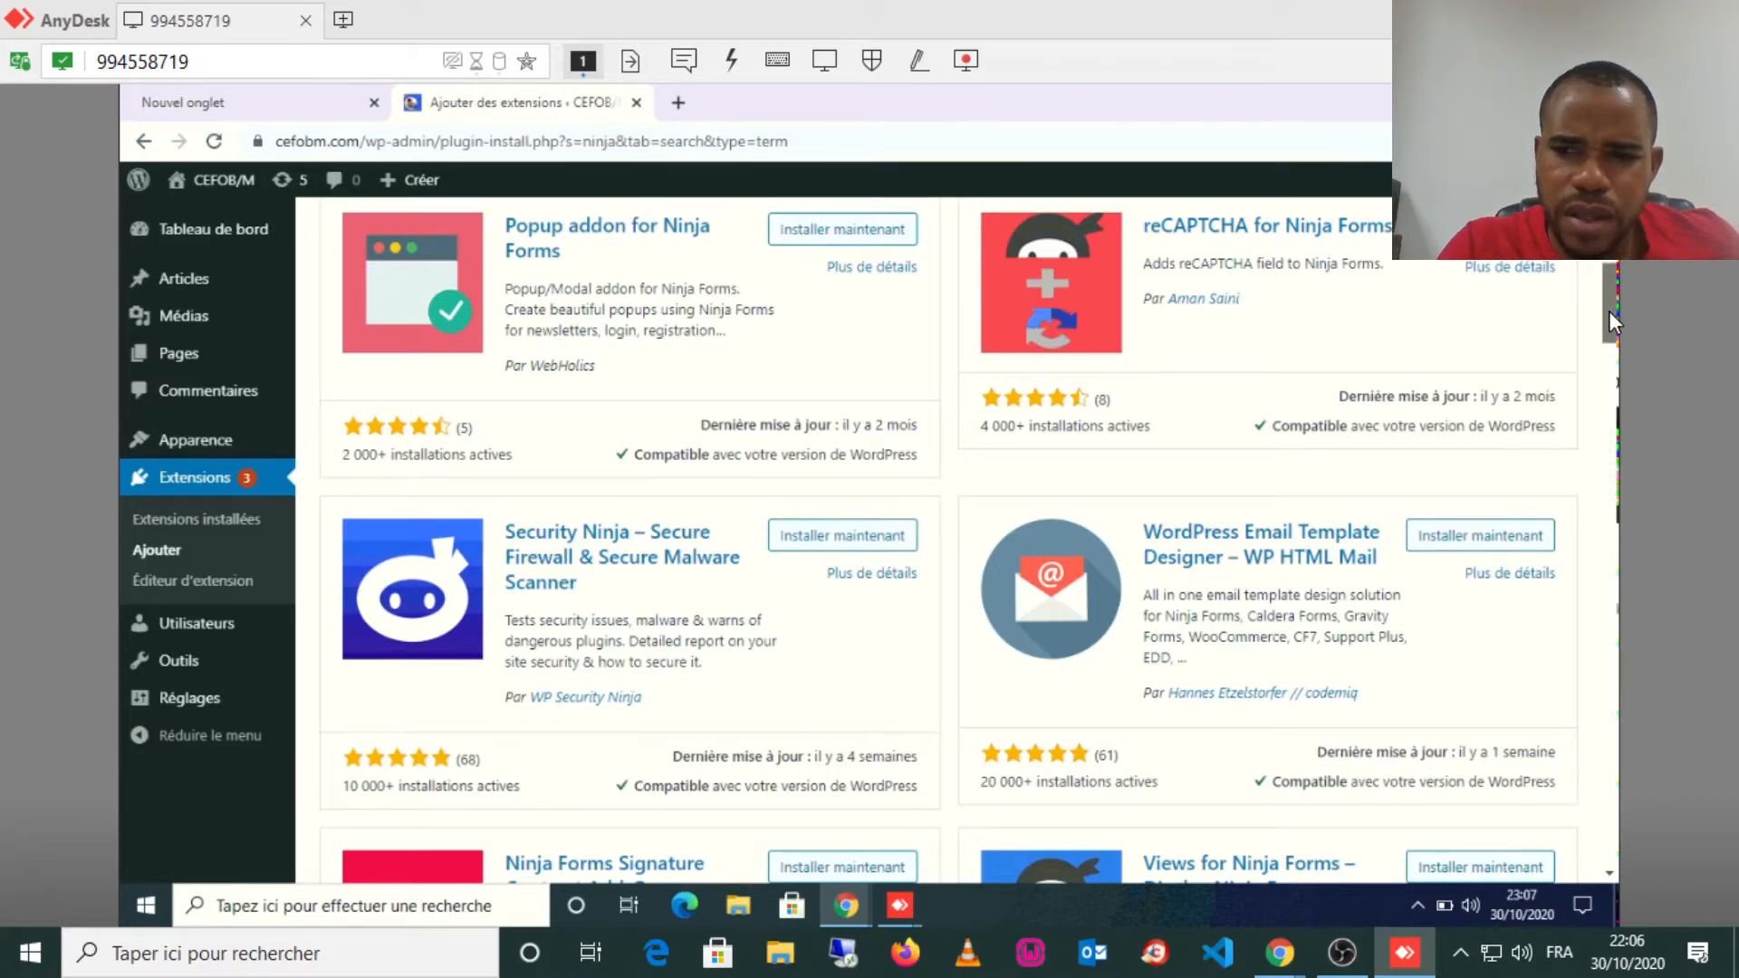
{"action": "scroll", "coordinate": [1609, 312], "scroll_direction": "down", "scroll_amount": 3}
{"action": "scroll", "coordinate": [1614, 367], "scroll_direction": "down", "scroll_amount": 1}
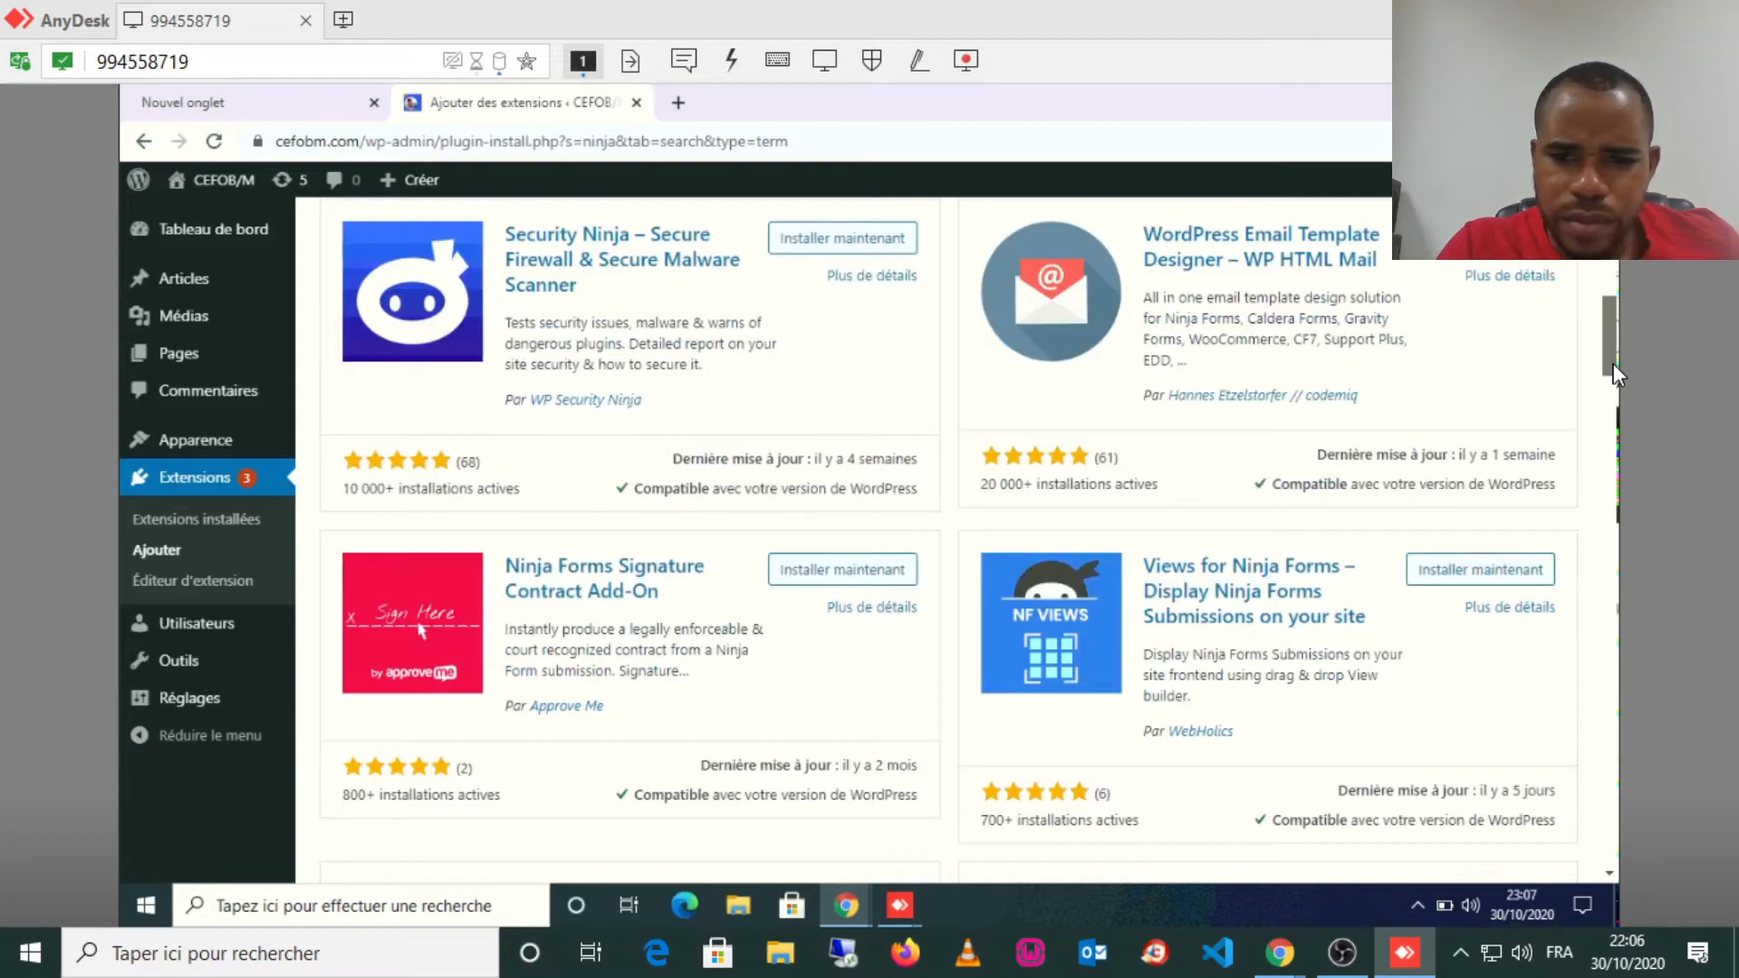
{"action": "scroll", "coordinate": [1614, 372], "scroll_direction": "down", "scroll_amount": 3}
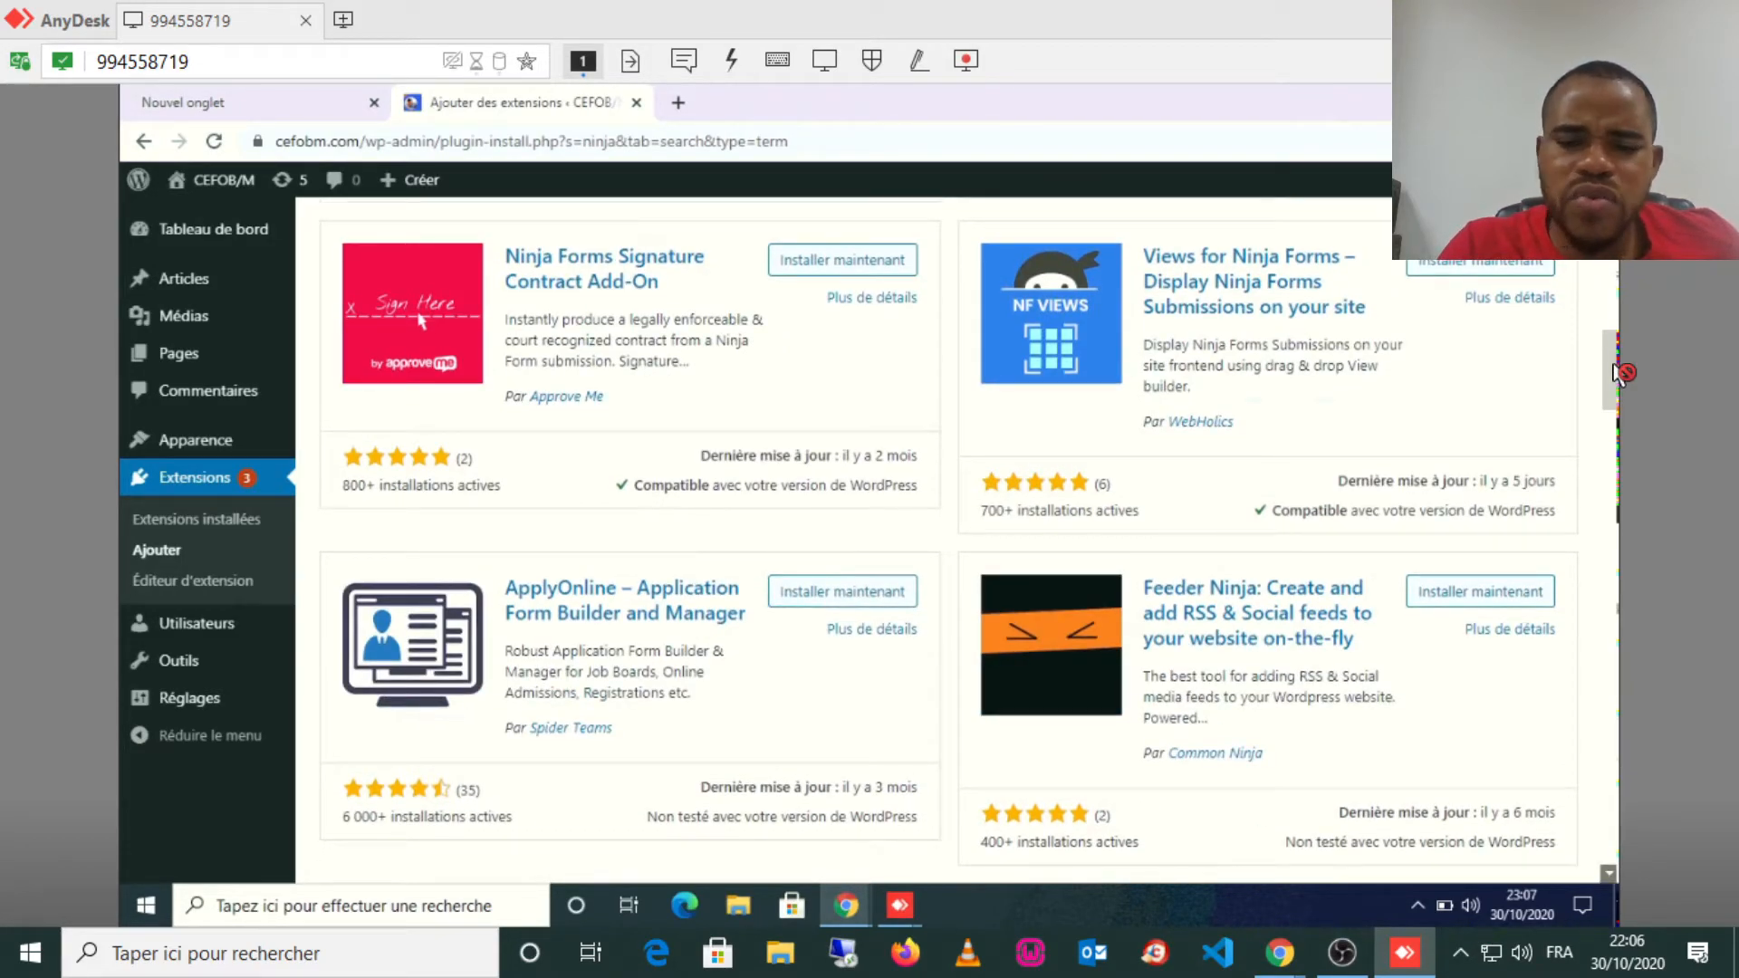
{"action": "scroll", "coordinate": [1617, 372], "scroll_direction": "down", "scroll_amount": 1}
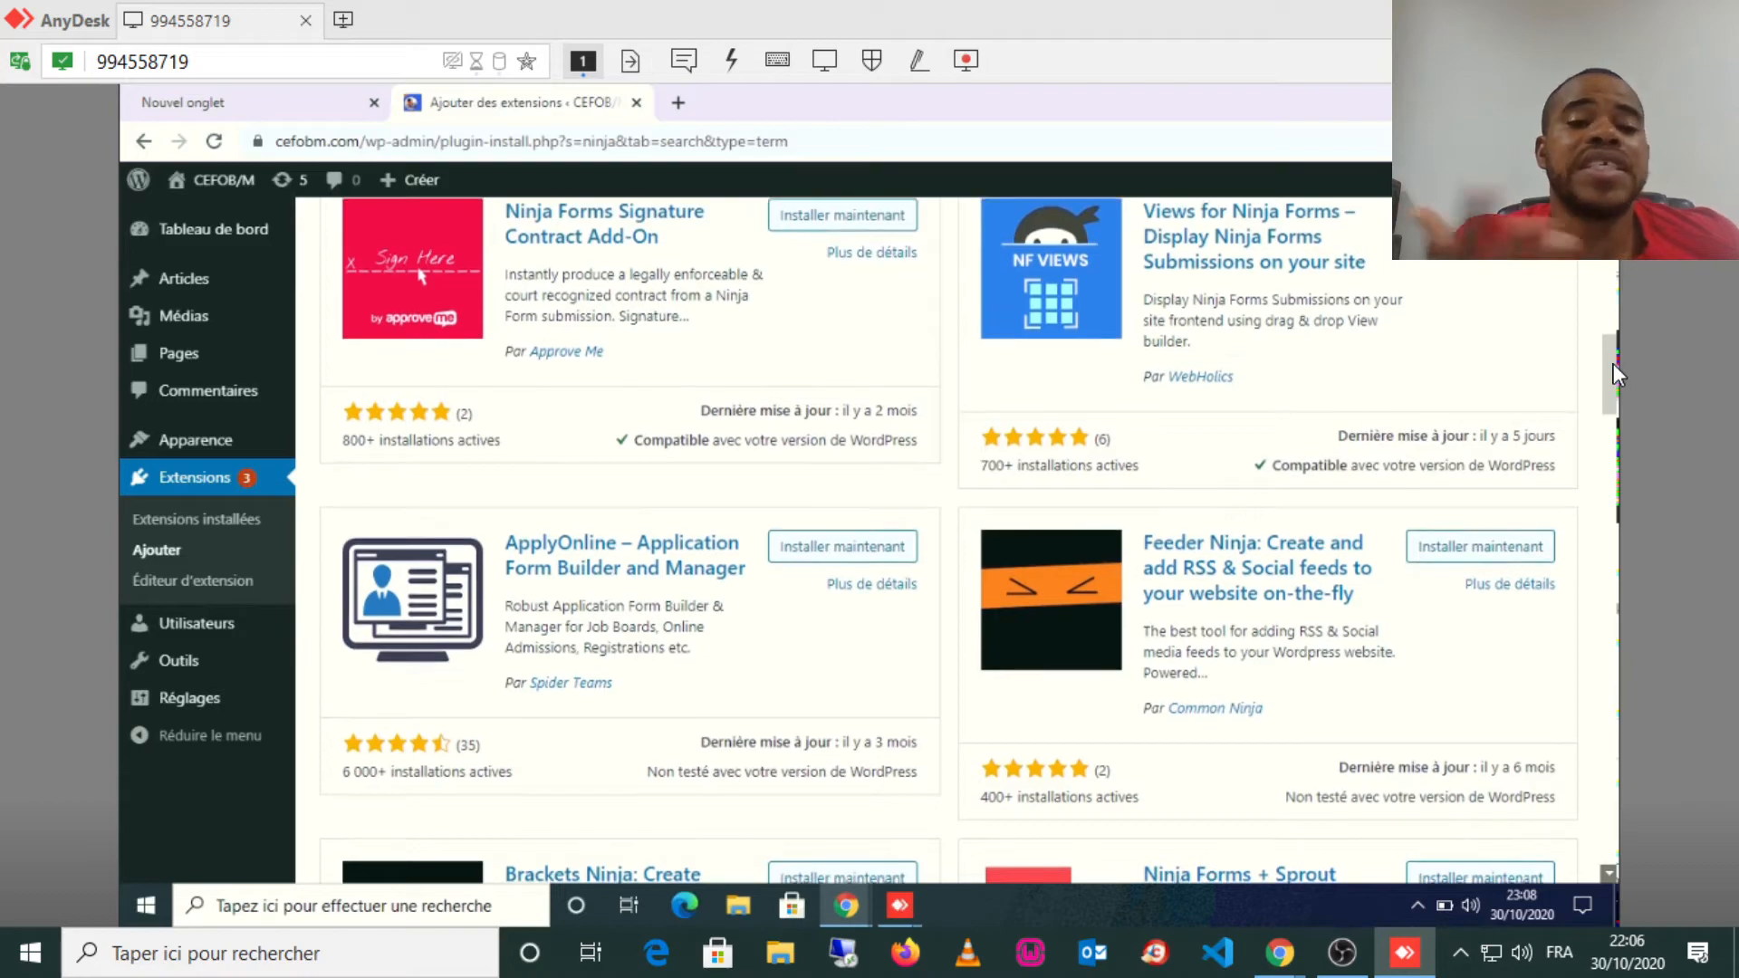
{"action": "scroll", "coordinate": [1617, 373], "scroll_direction": "down", "scroll_amount": 1}
{"action": "scroll", "coordinate": [1612, 362], "scroll_direction": "down", "scroll_amount": 5}
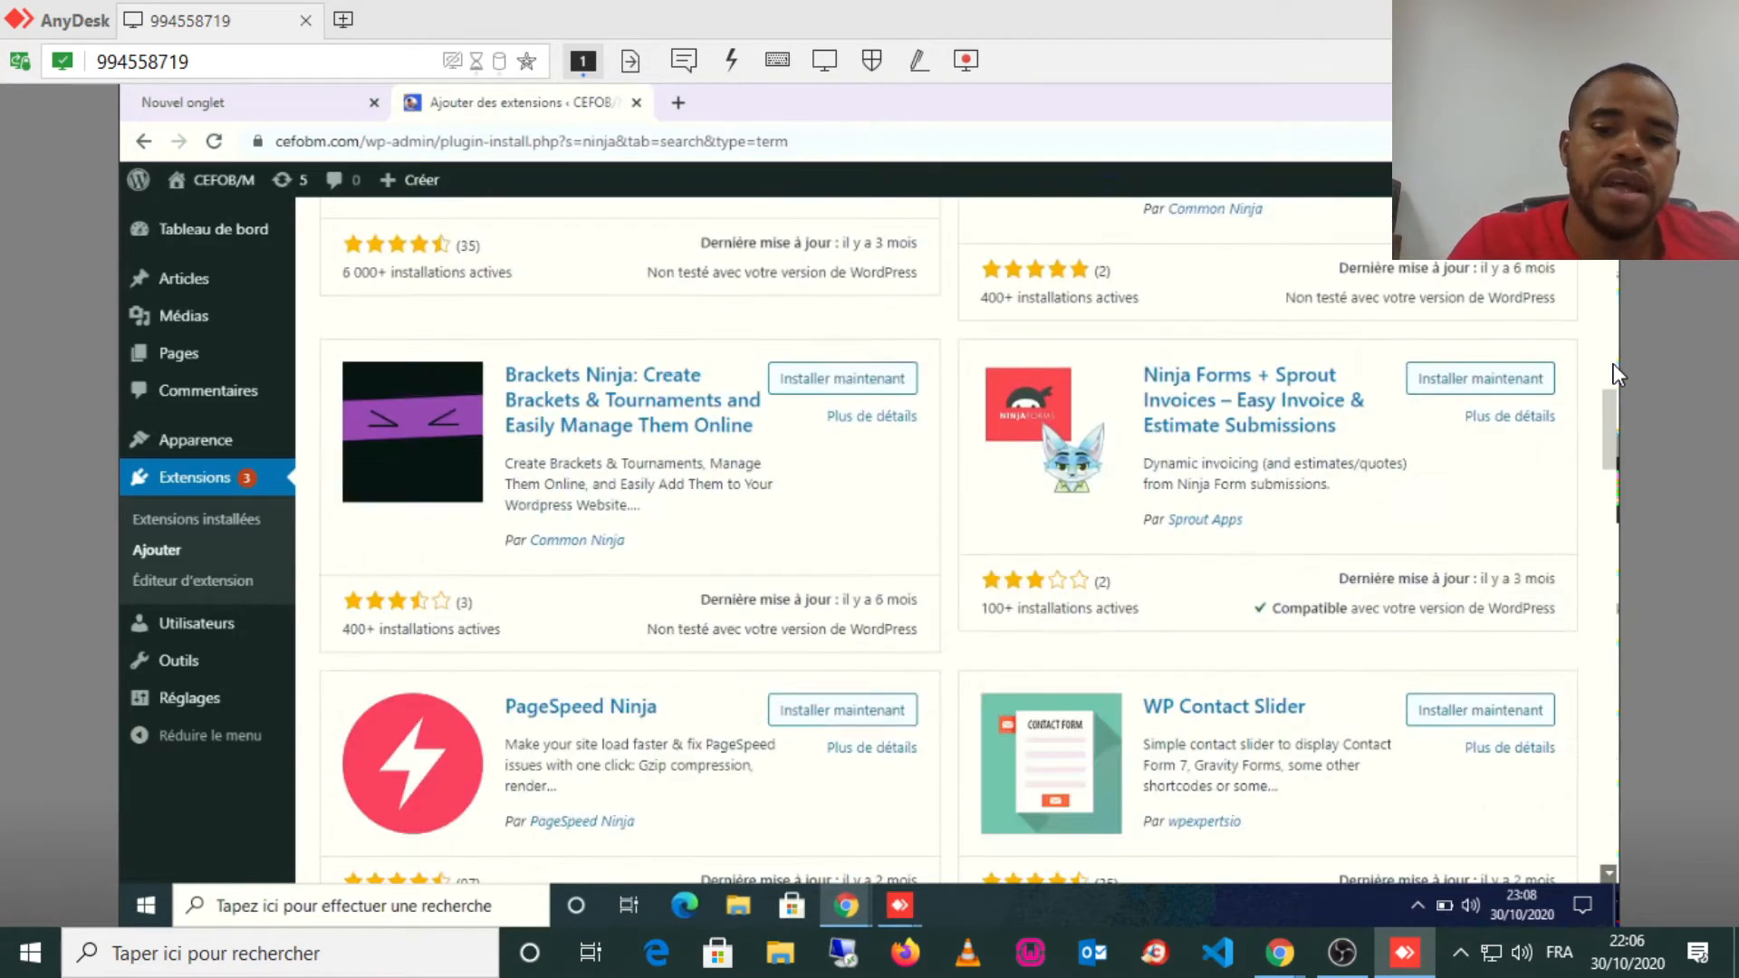
{"action": "scroll", "coordinate": [1614, 367], "scroll_direction": "down", "scroll_amount": 3}
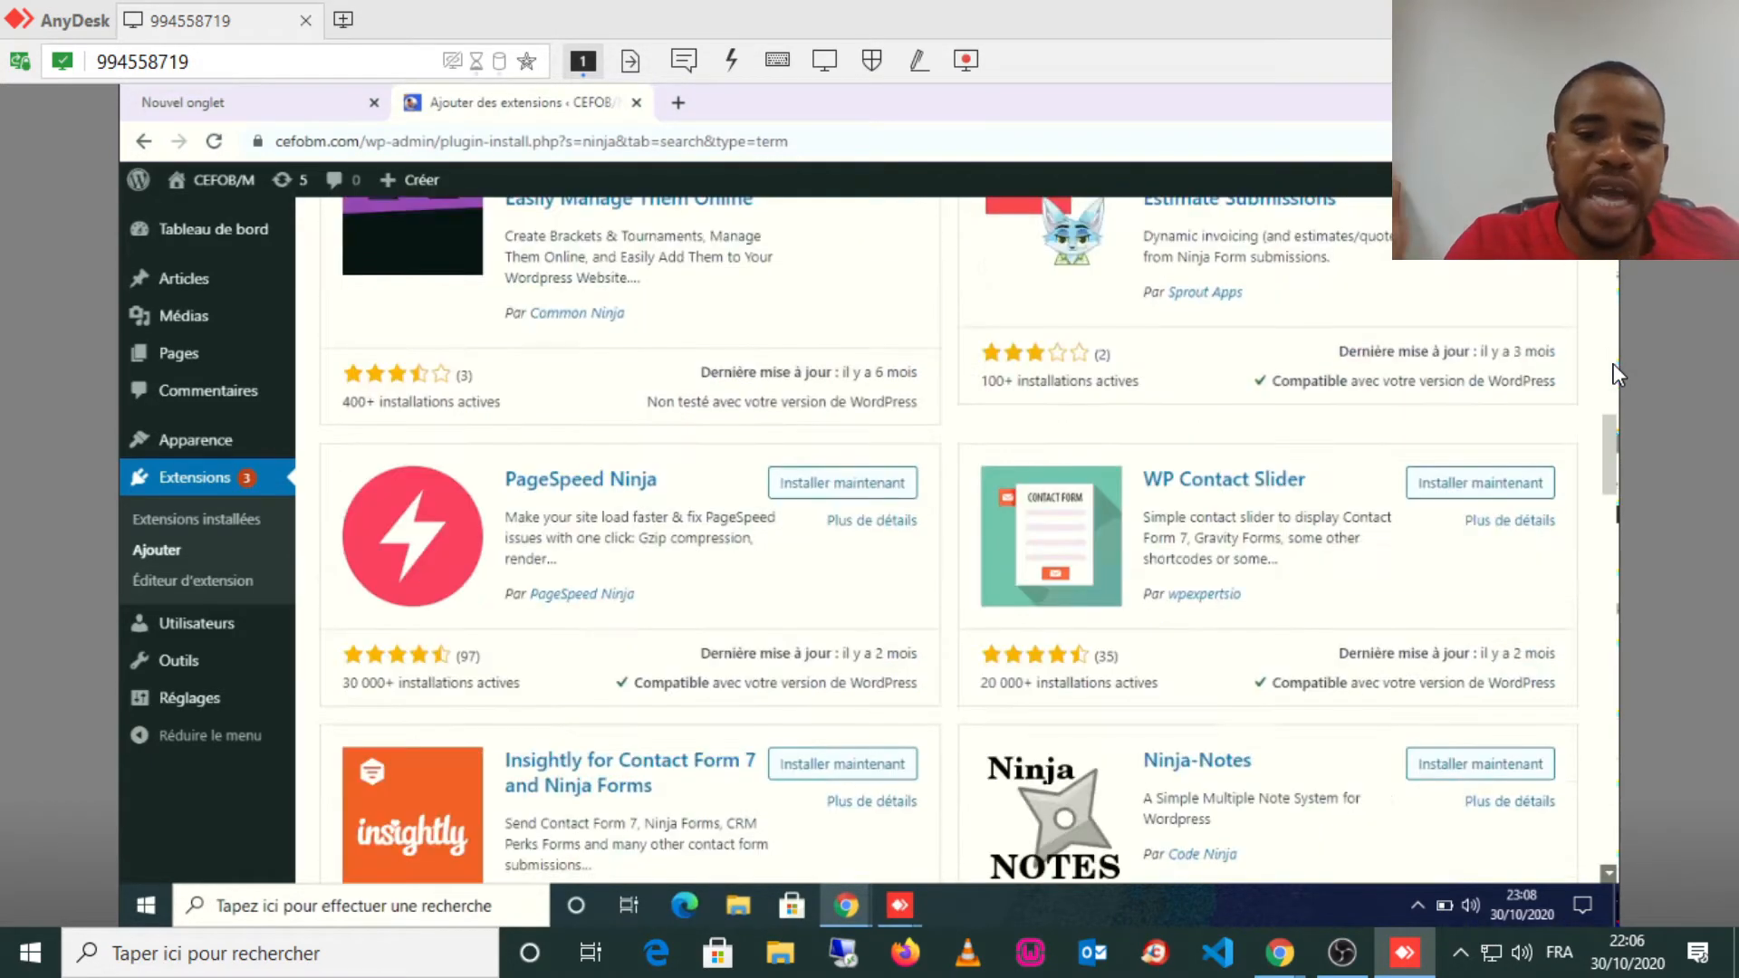
{"action": "scroll", "coordinate": [1613, 365], "scroll_direction": "down", "scroll_amount": 4}
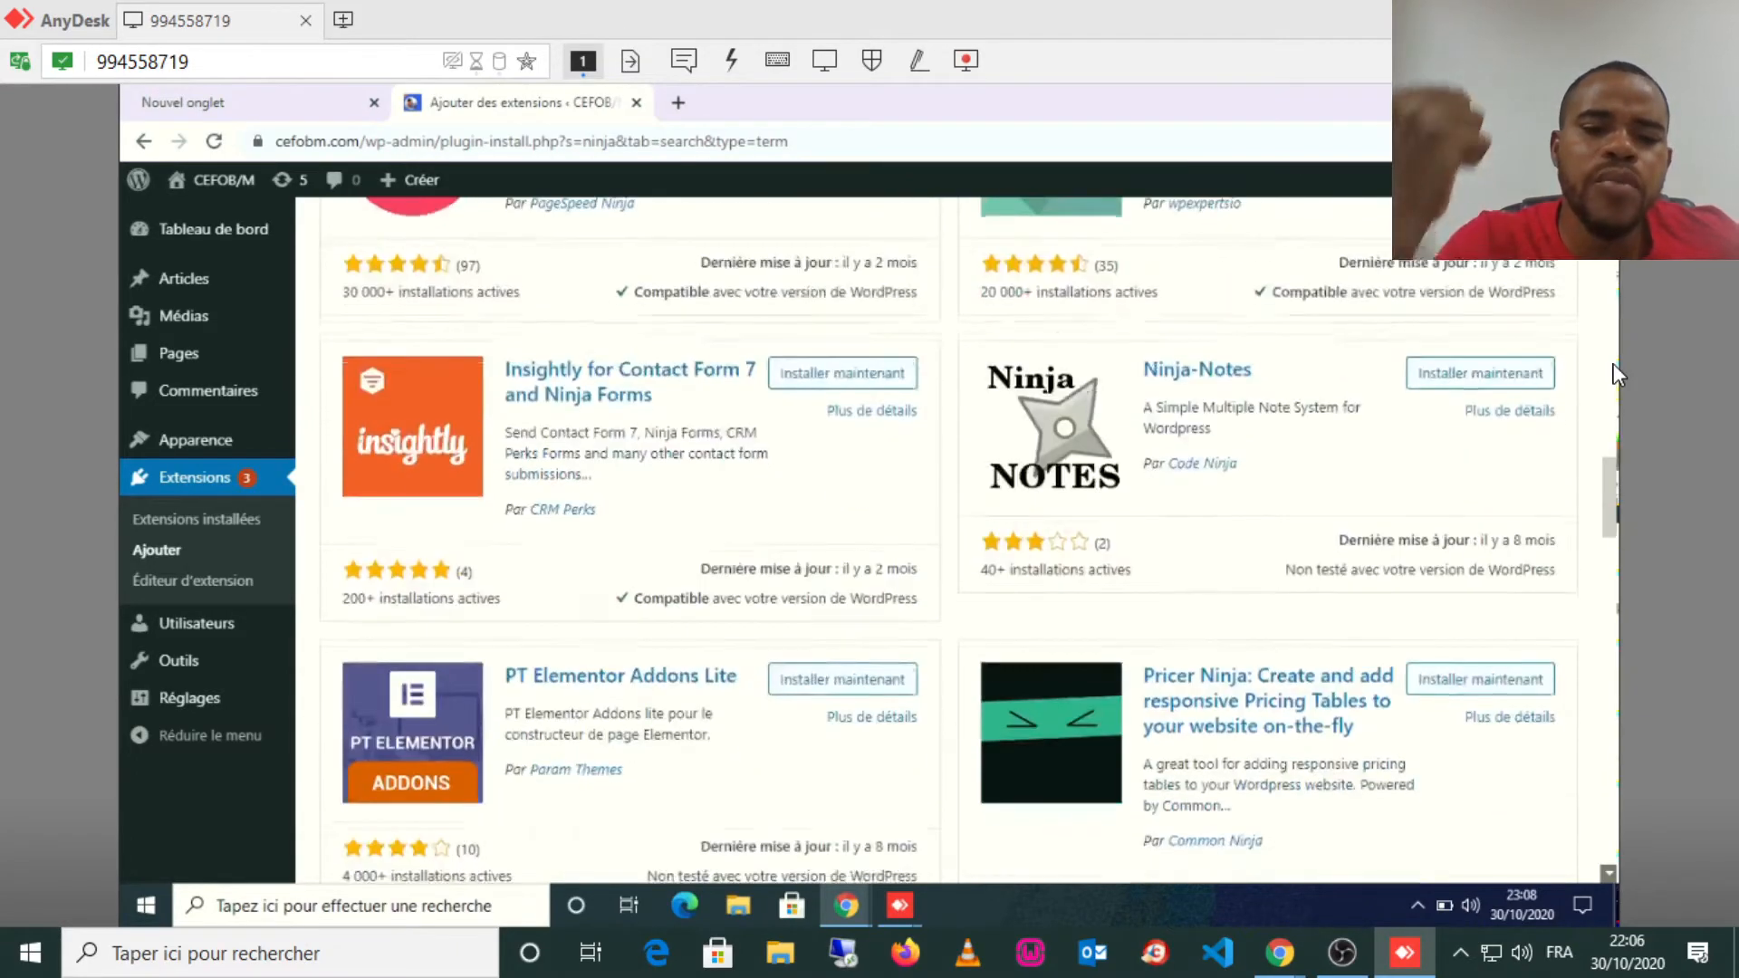
Look through the remaining ninja extensions further down the search results, comparing their descriptions and compatibility.
{"action": "scroll", "coordinate": [1613, 371], "scroll_direction": "down", "scroll_amount": 1}
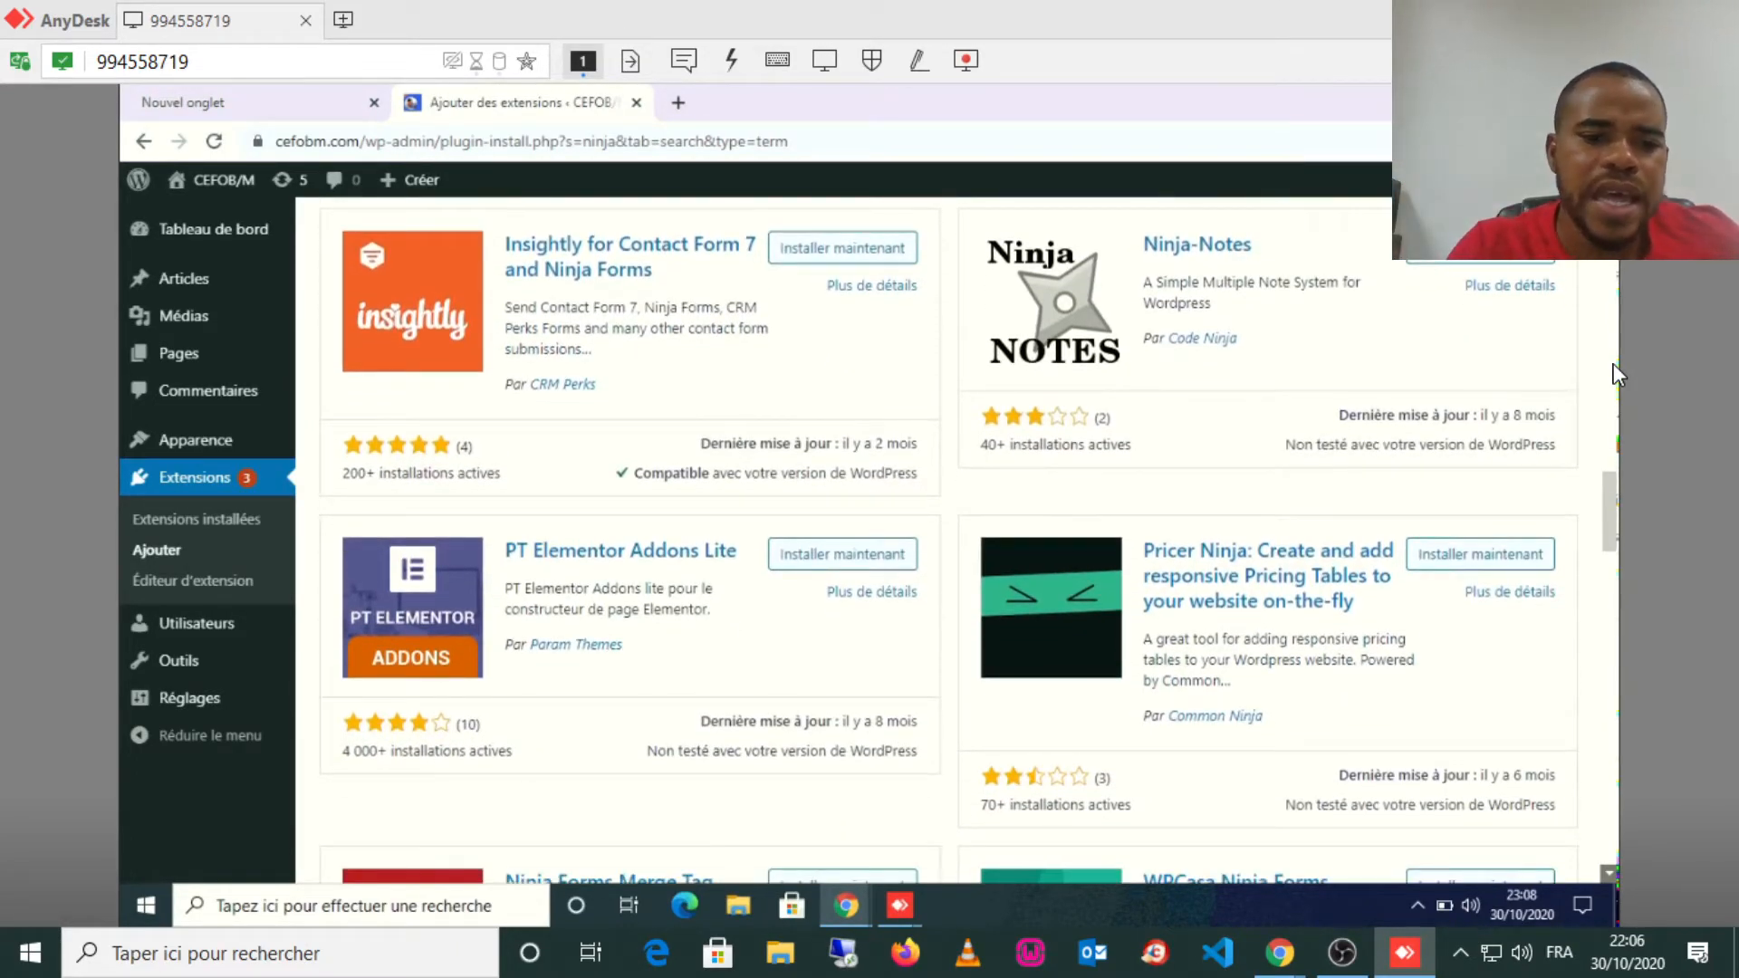
{"action": "scroll", "coordinate": [1613, 366], "scroll_direction": "down", "scroll_amount": 1}
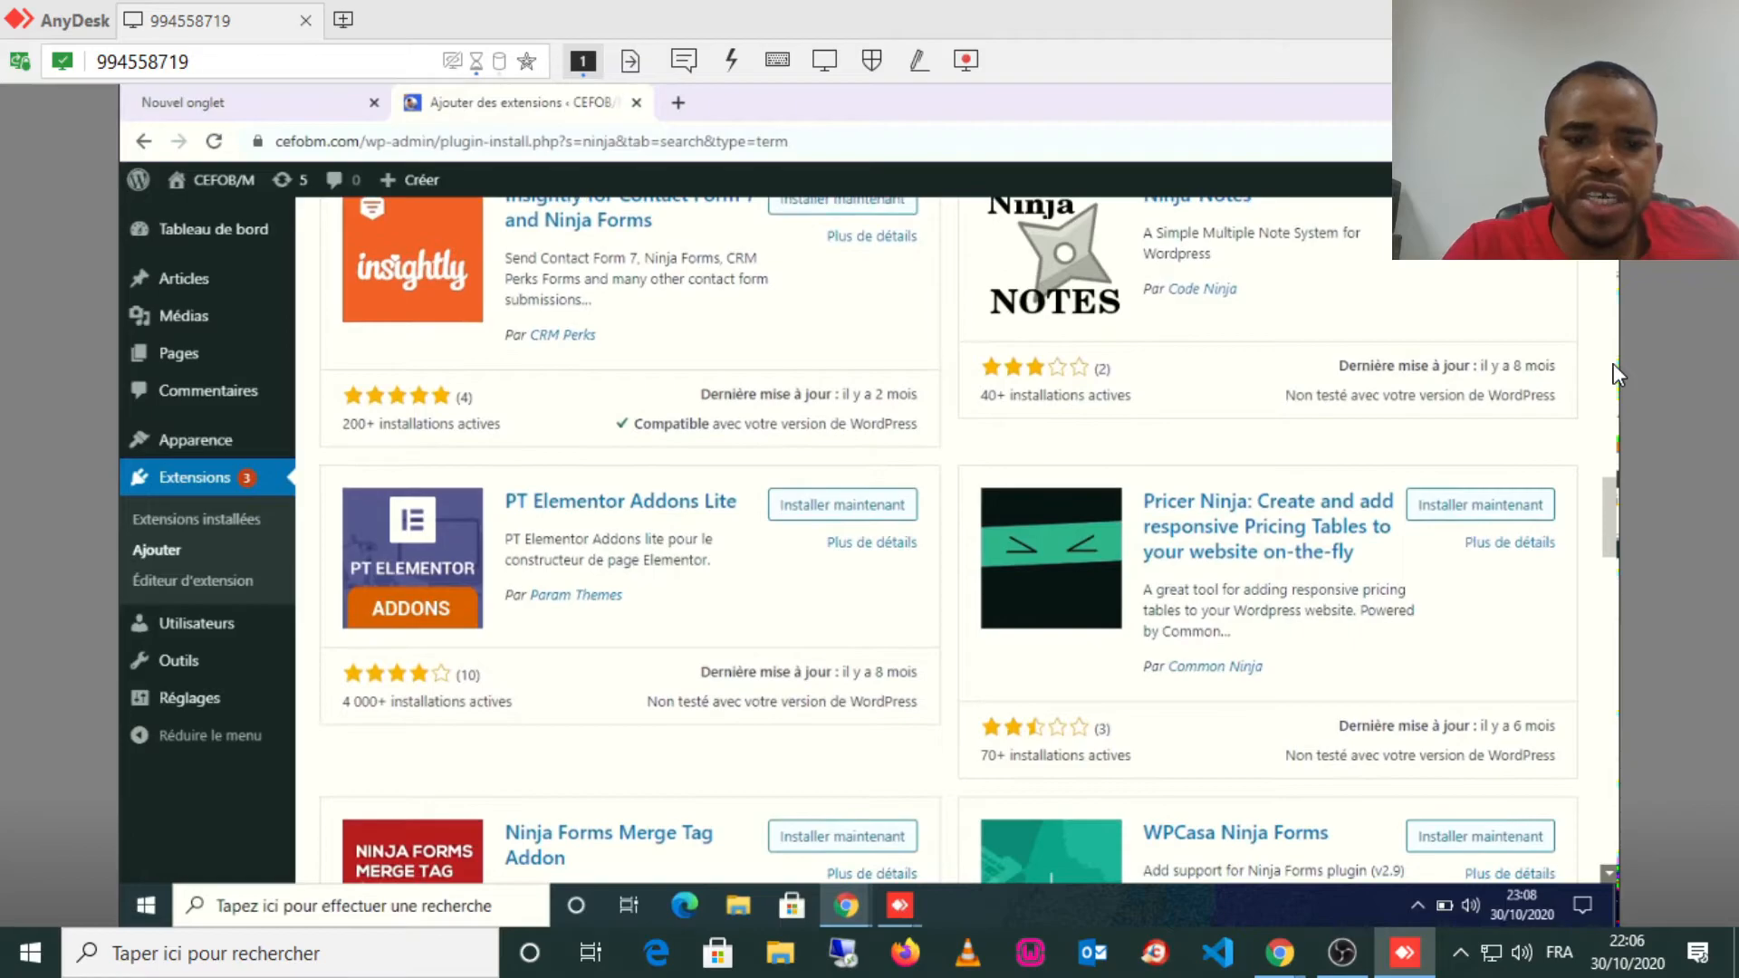
{"action": "scroll", "coordinate": [1613, 368], "scroll_direction": "down", "scroll_amount": 6}
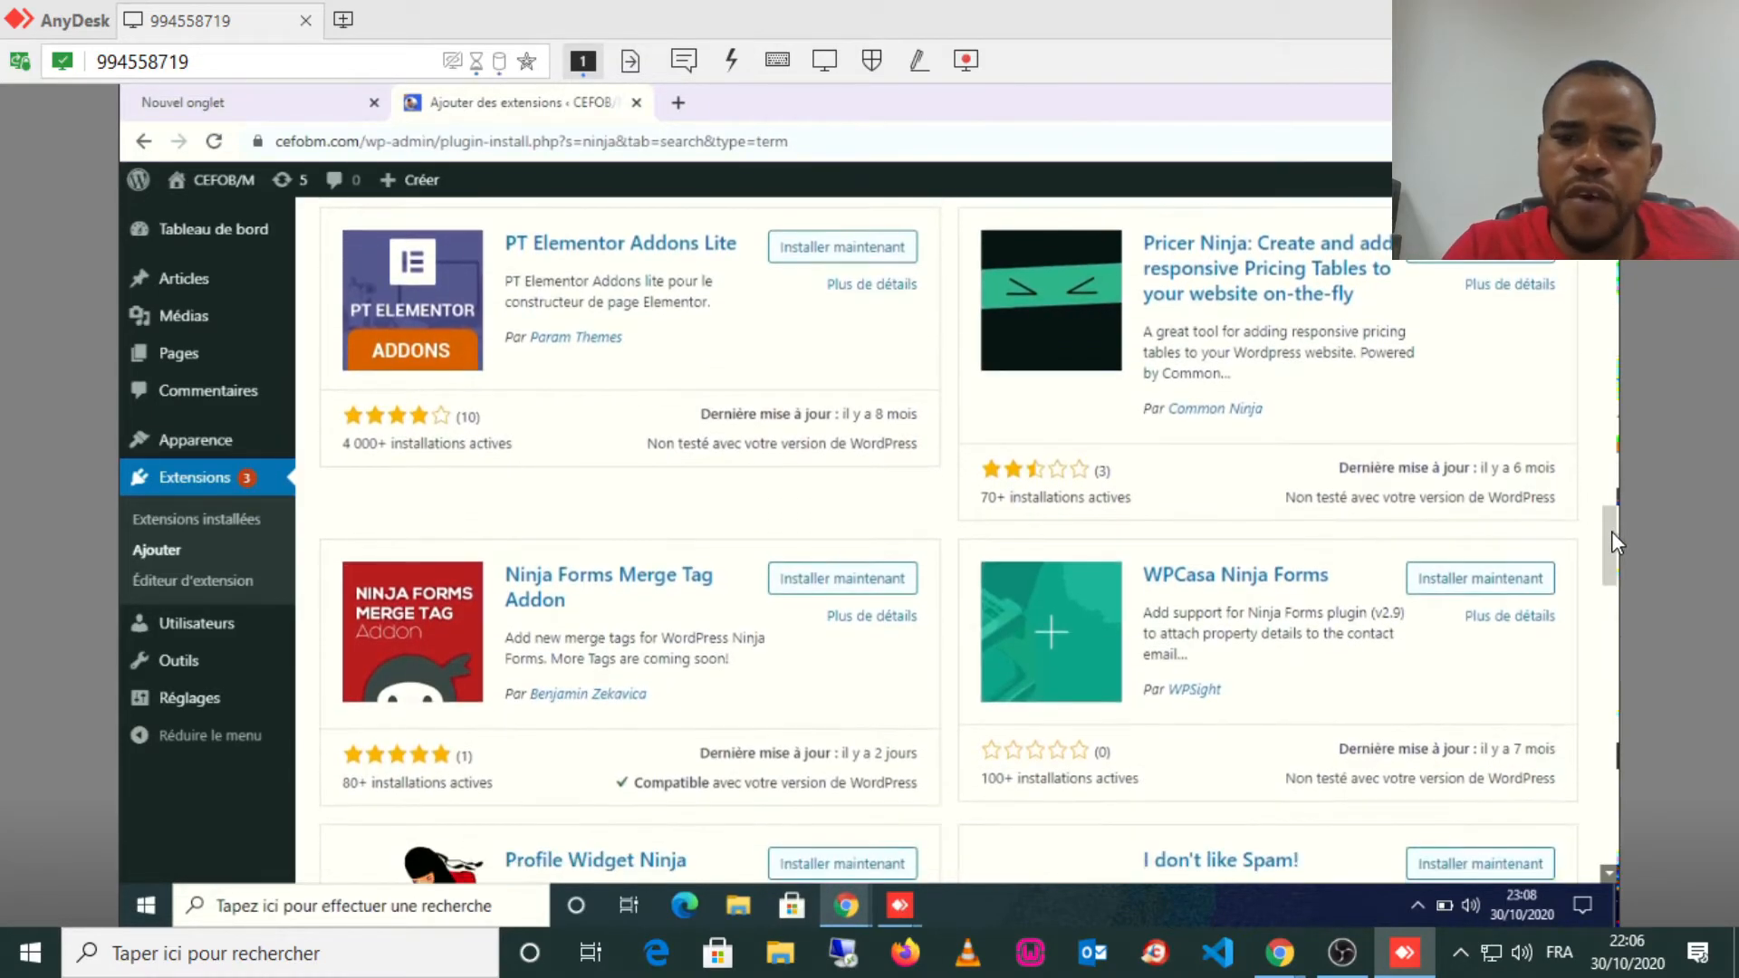
{"action": "scroll", "coordinate": [1611, 531], "scroll_direction": "up", "scroll_amount": 6}
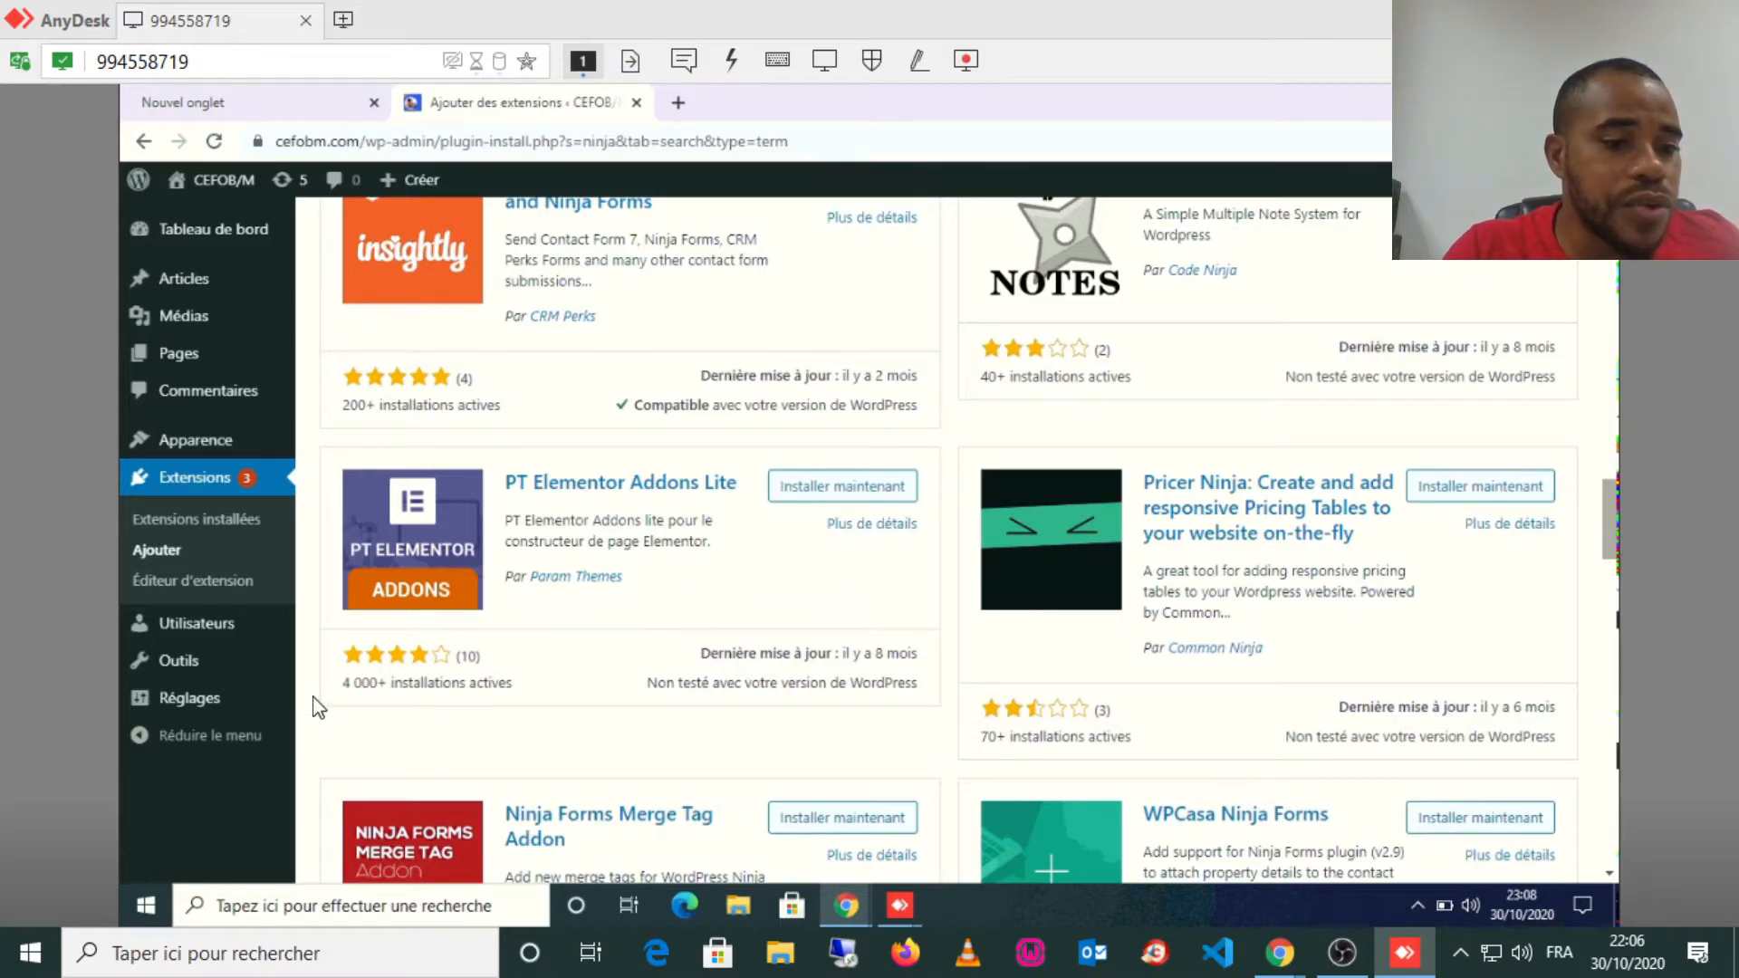
Open the Santé du site page and examine the critical problems and recommended improvements, expanding the WordPress 5.5.3 update item.
{"action": "mouse_move", "coordinate": [178, 671]}
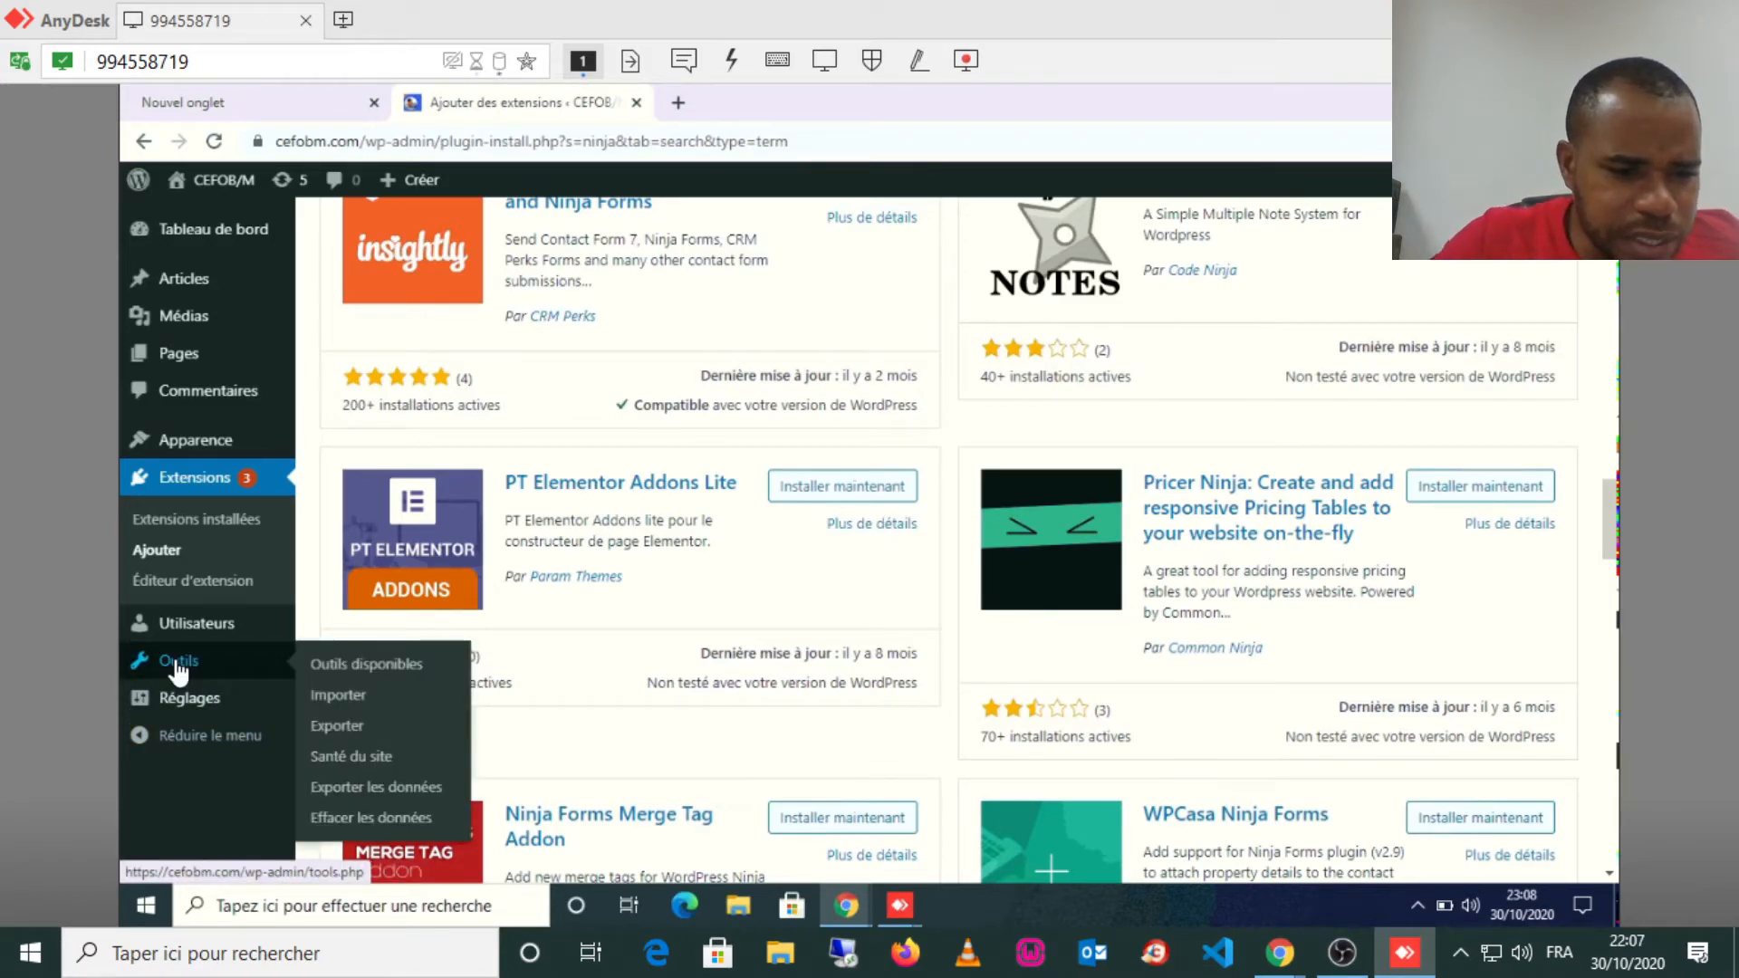
{"action": "left_click", "coordinate": [179, 669]}
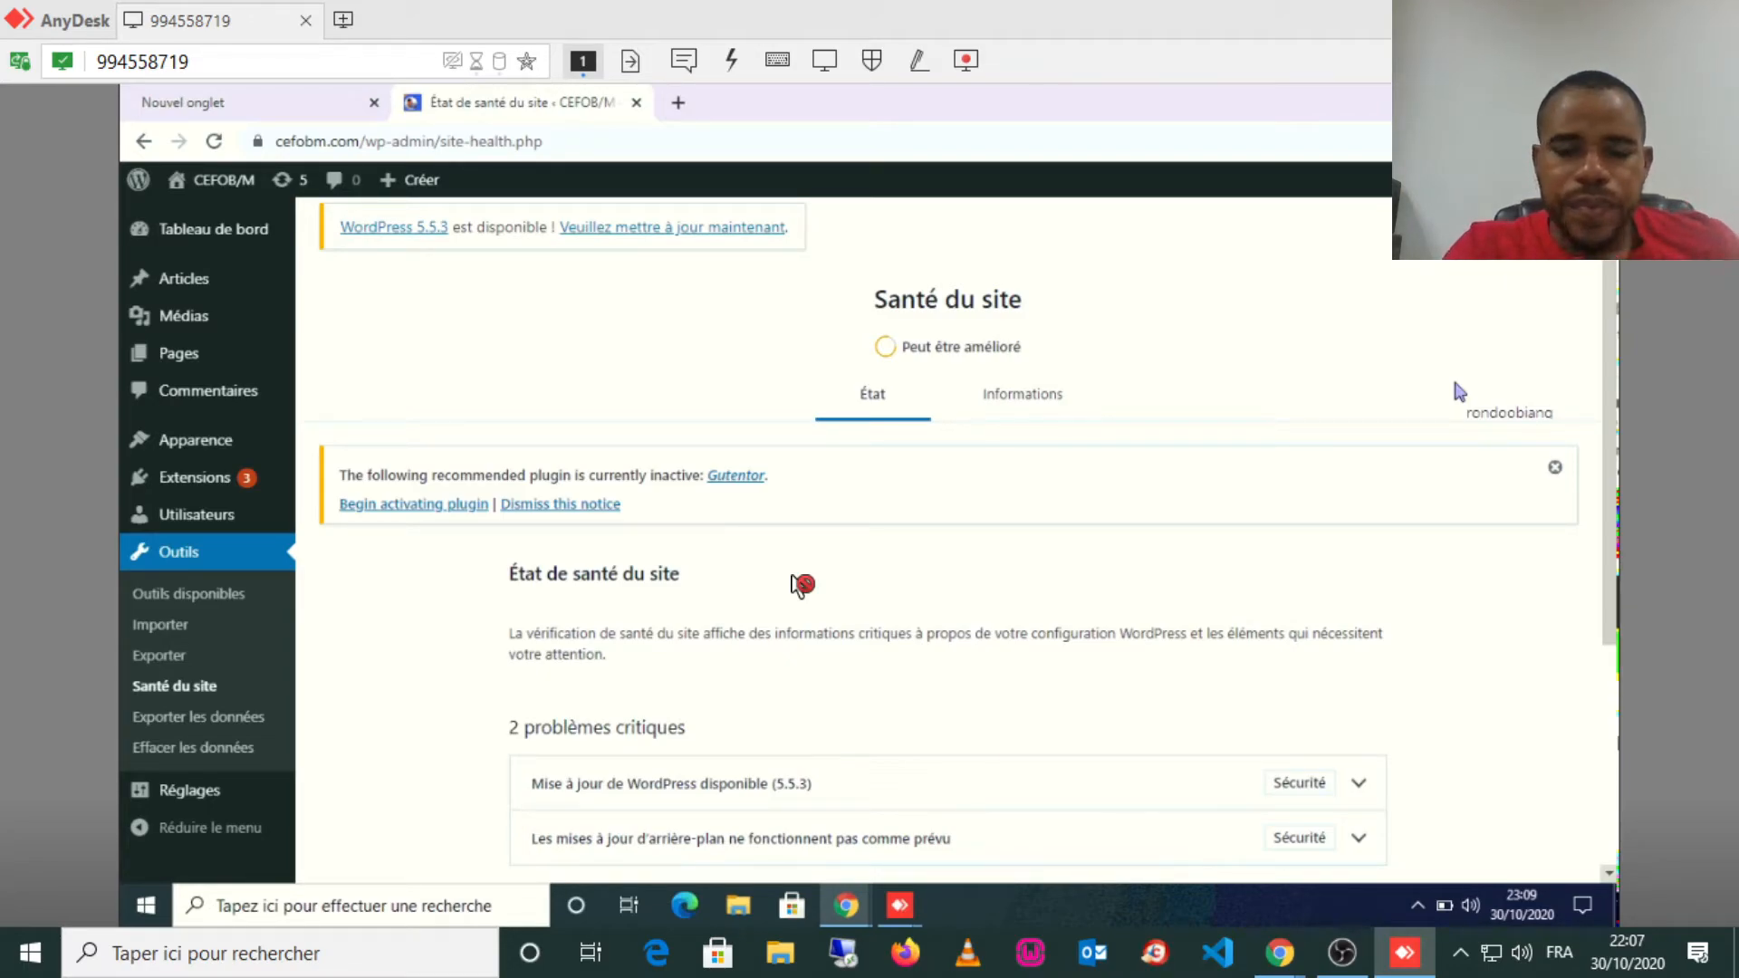
{"action": "left_click_drag", "start_coordinate": [1454, 384], "coordinate": [792, 577]}
{"action": "scroll", "coordinate": [791, 577], "scroll_direction": "down", "scroll_amount": 2}
{"action": "left_click", "coordinate": [792, 577]}
{"action": "scroll", "coordinate": [797, 582], "scroll_direction": "down", "scroll_amount": 2}
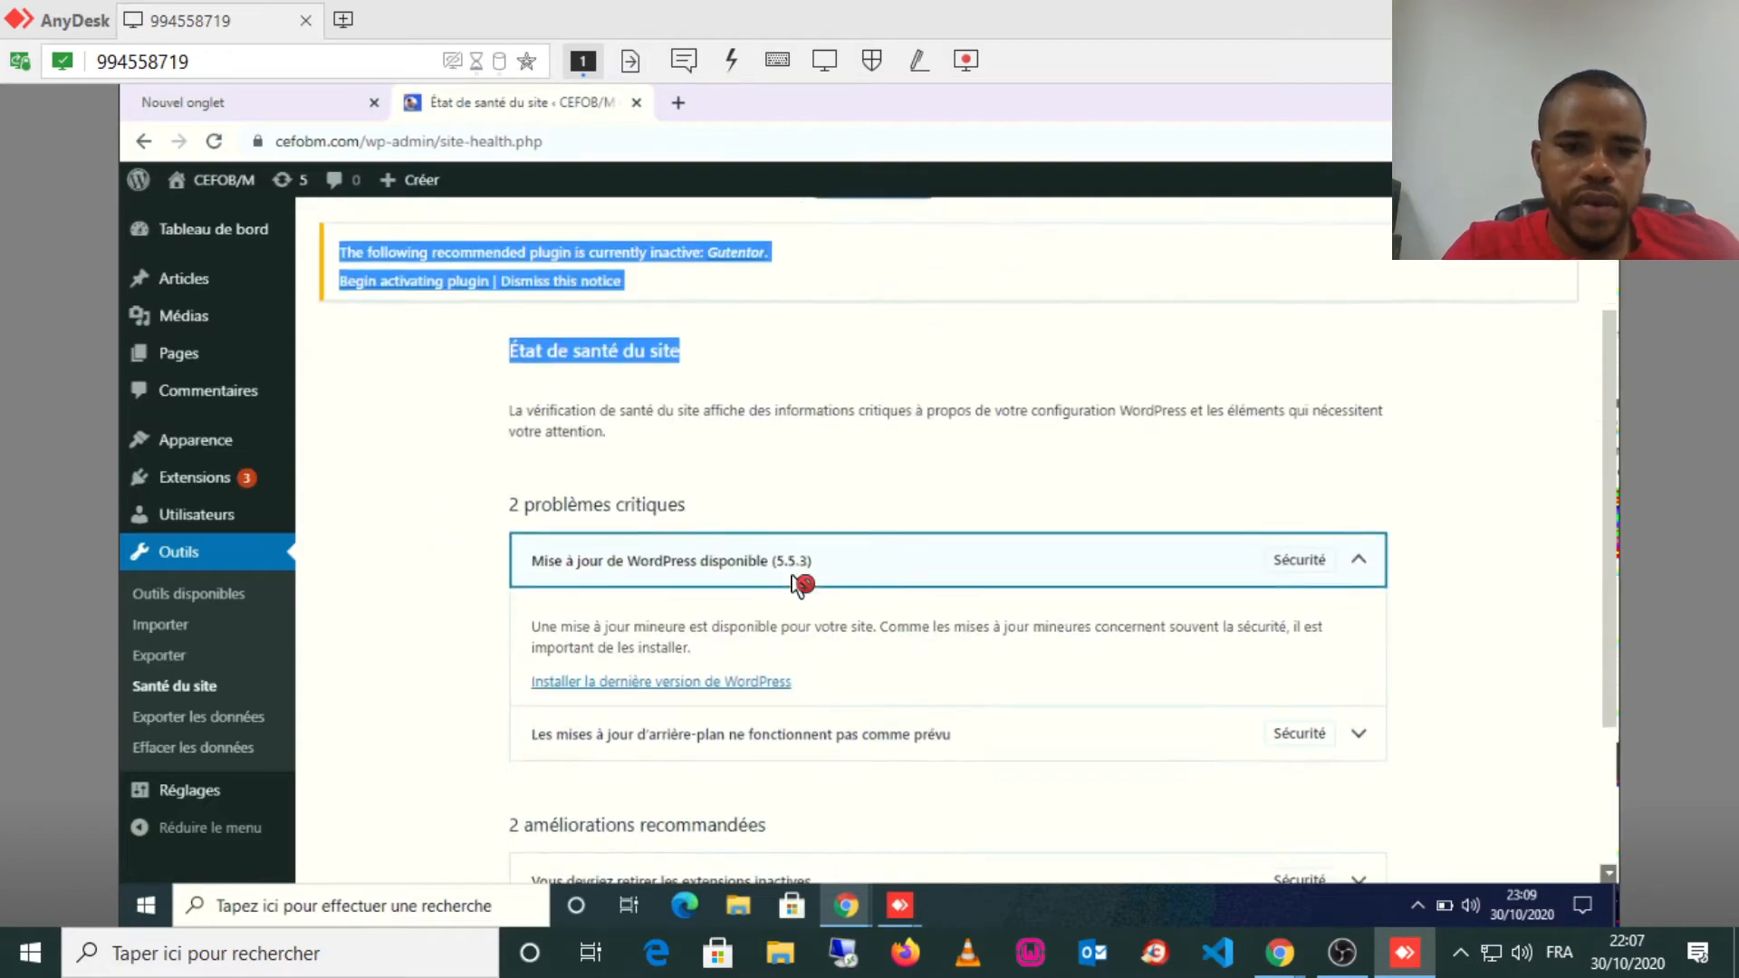
{"action": "scroll", "coordinate": [794, 584], "scroll_direction": "down", "scroll_amount": 1}
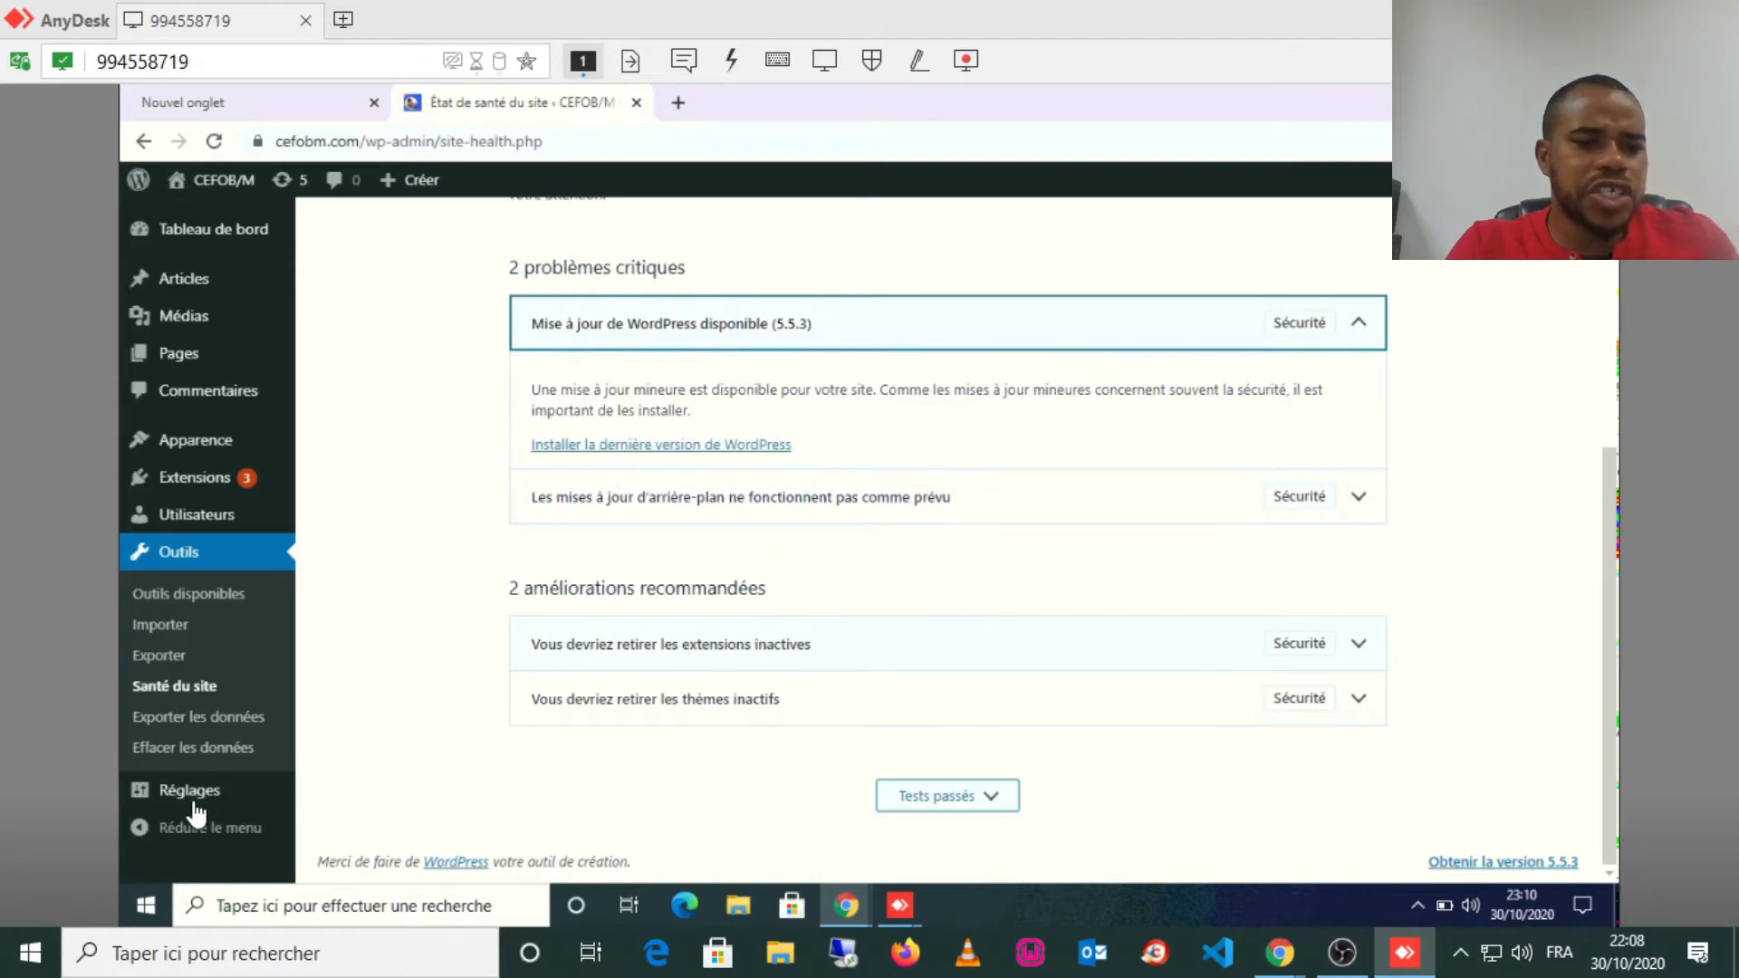
Set the site's permalink structure to "Titre de la publication" in the permalink settings and save the changes.
{"action": "mouse_move", "coordinate": [187, 795]}
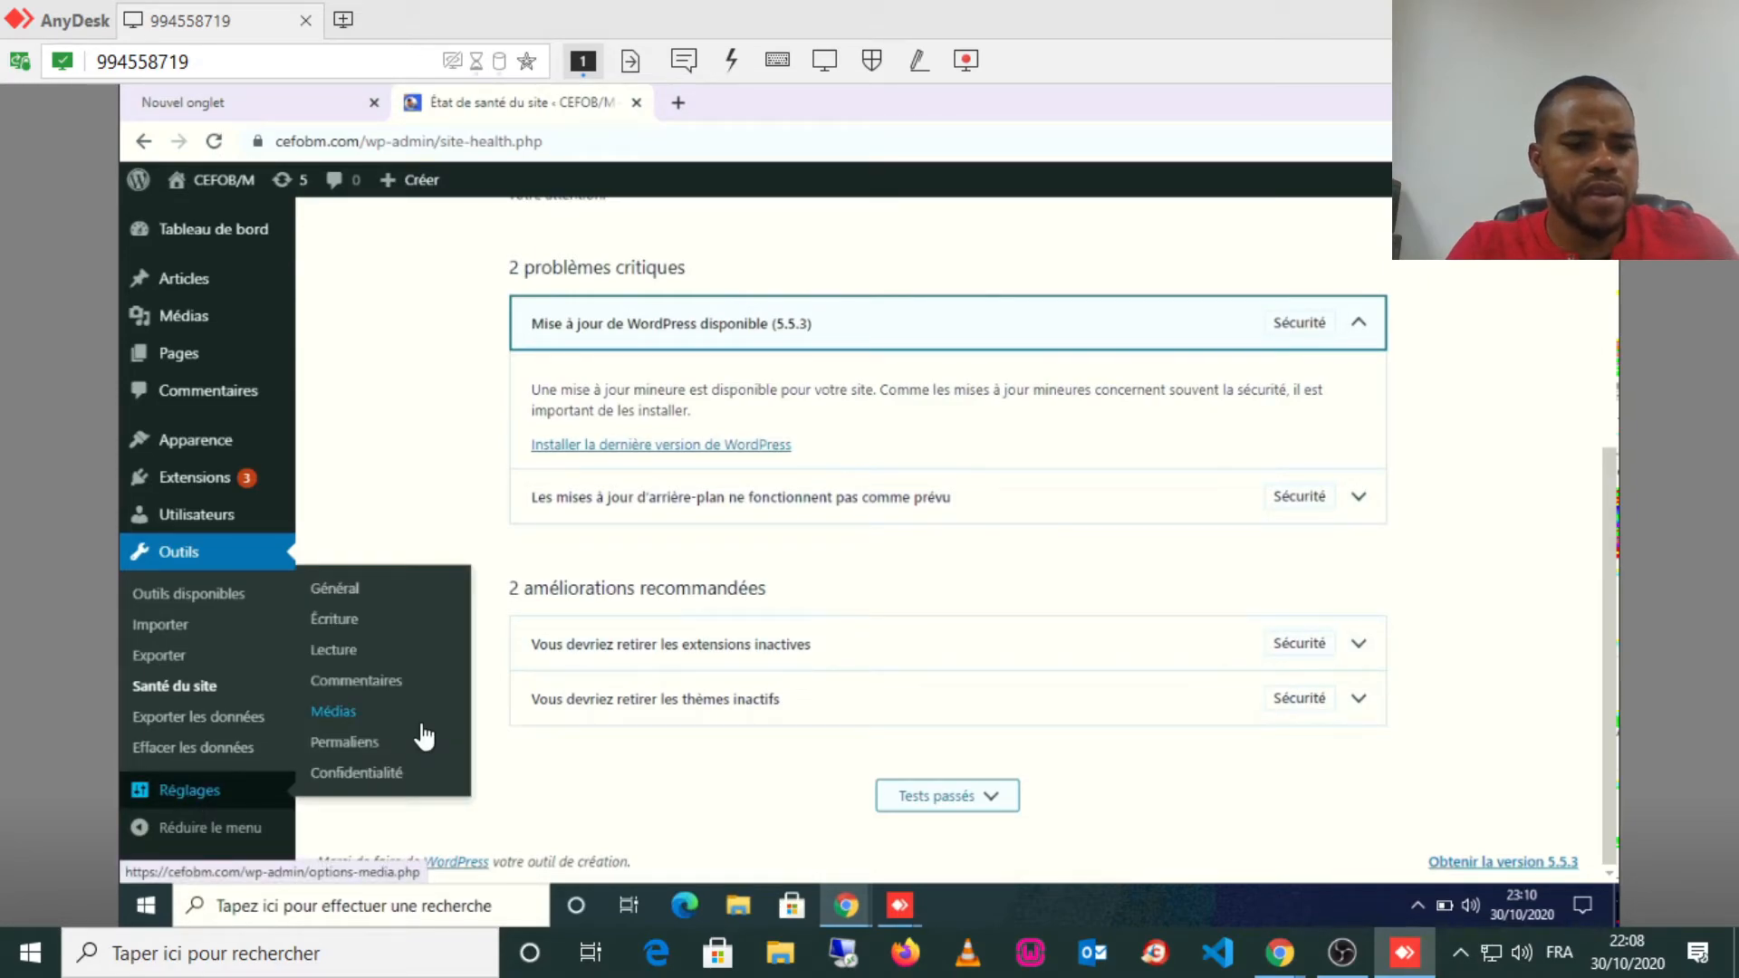
{"action": "left_click", "coordinate": [381, 743]}
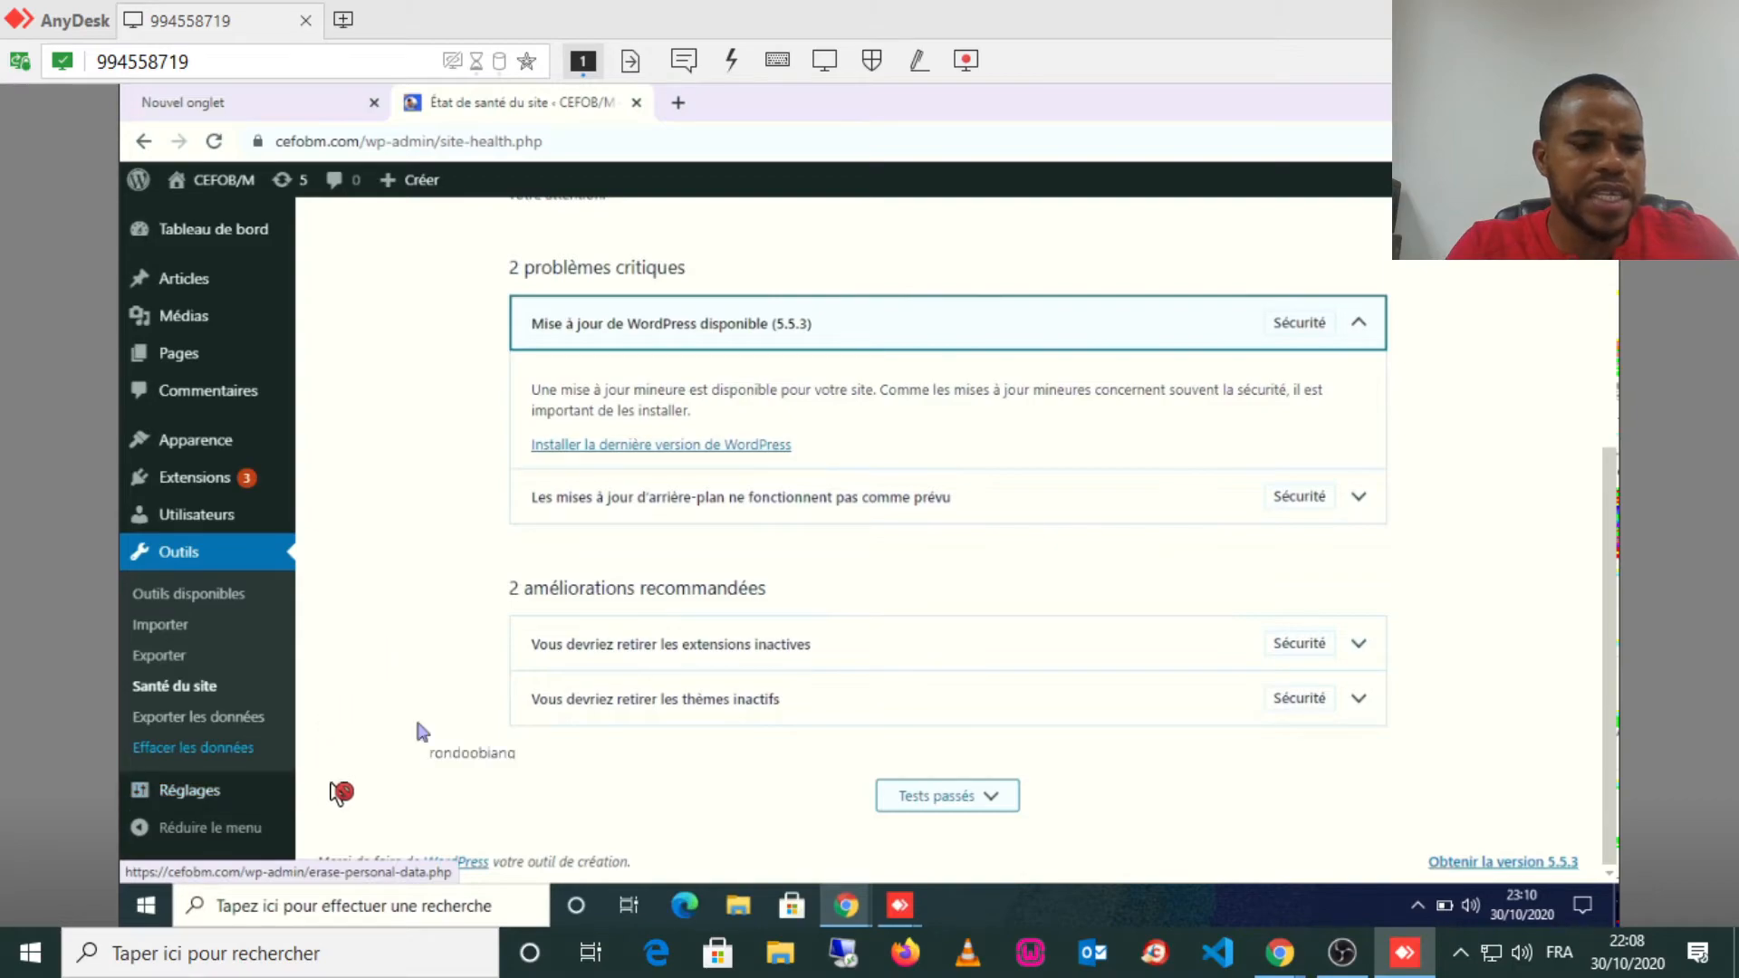
{"action": "mouse_move", "coordinate": [215, 802]}
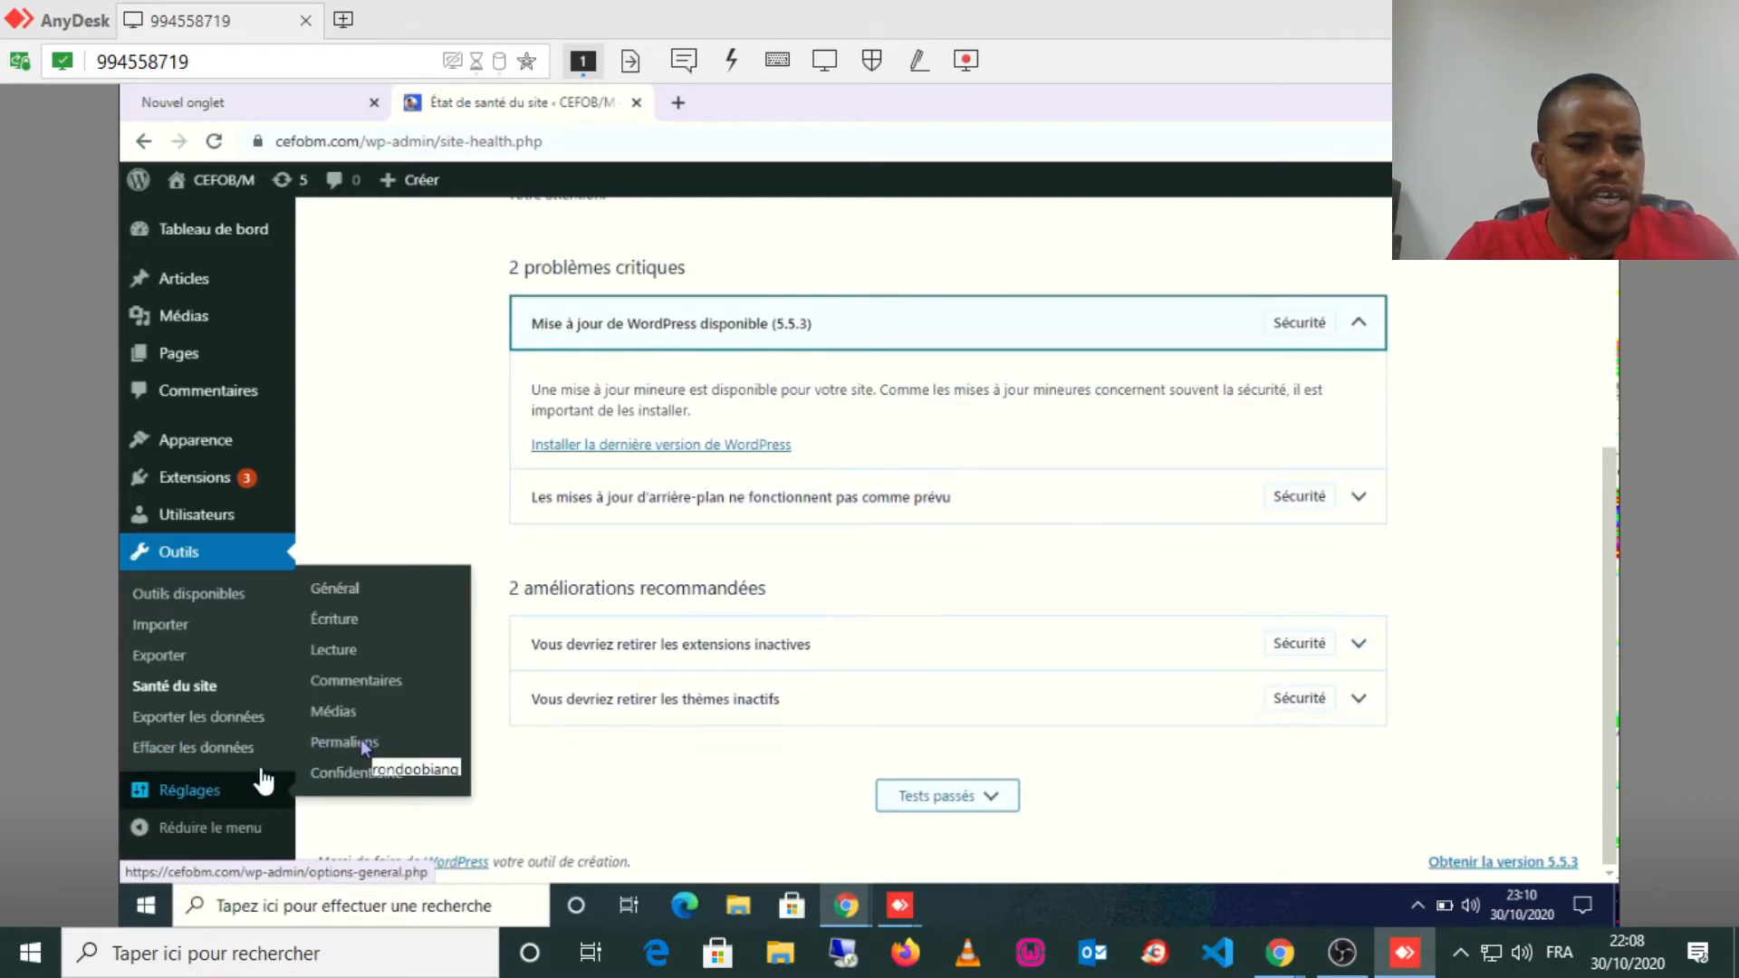
{"action": "left_click", "coordinate": [360, 745]}
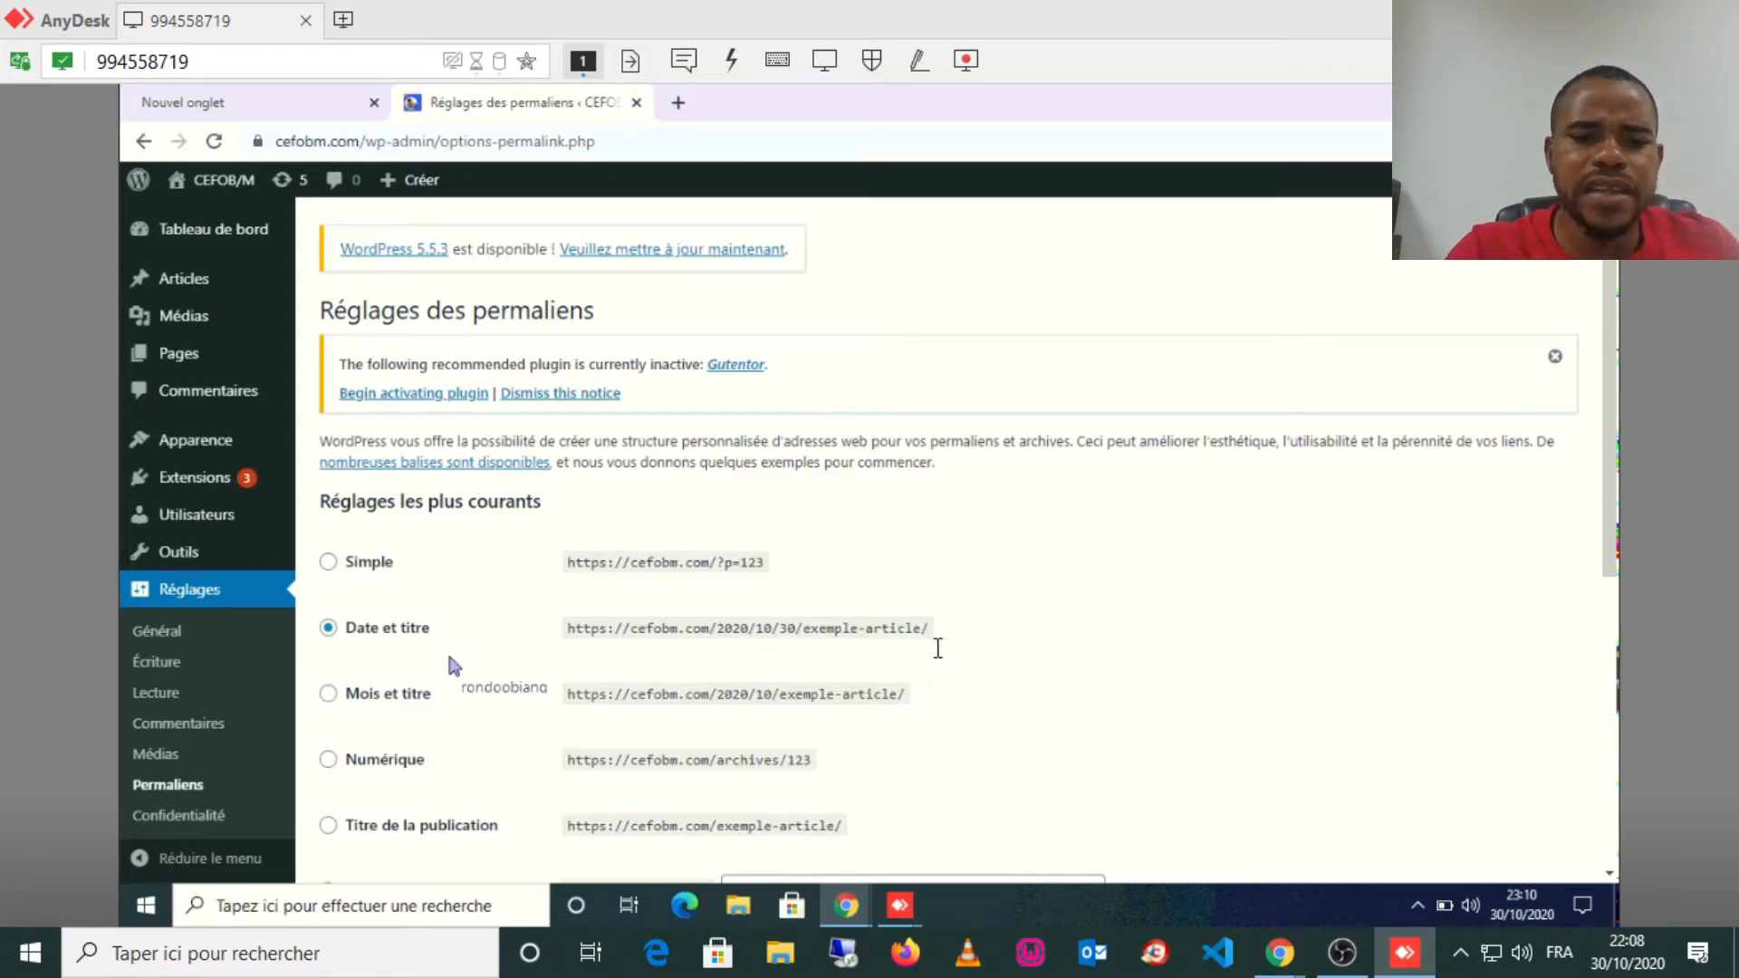
{"action": "left_click", "coordinate": [327, 827]}
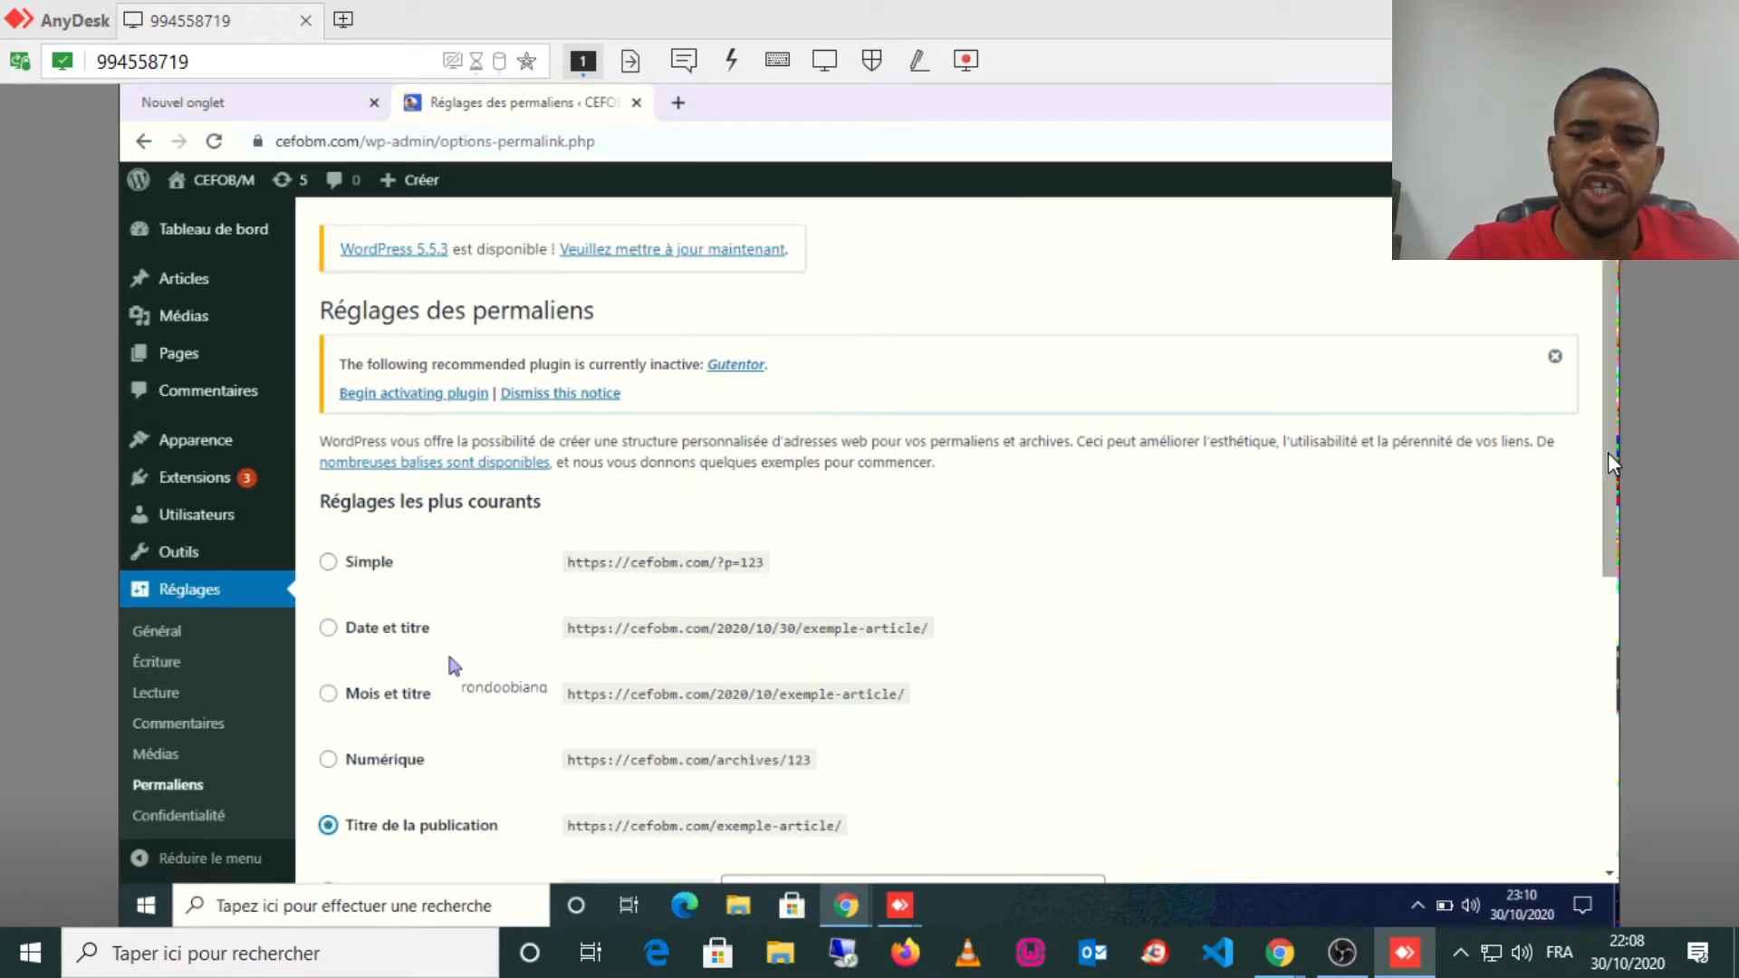
{"action": "left_click_drag", "start_coordinate": [1609, 451], "coordinate": [1608, 564]}
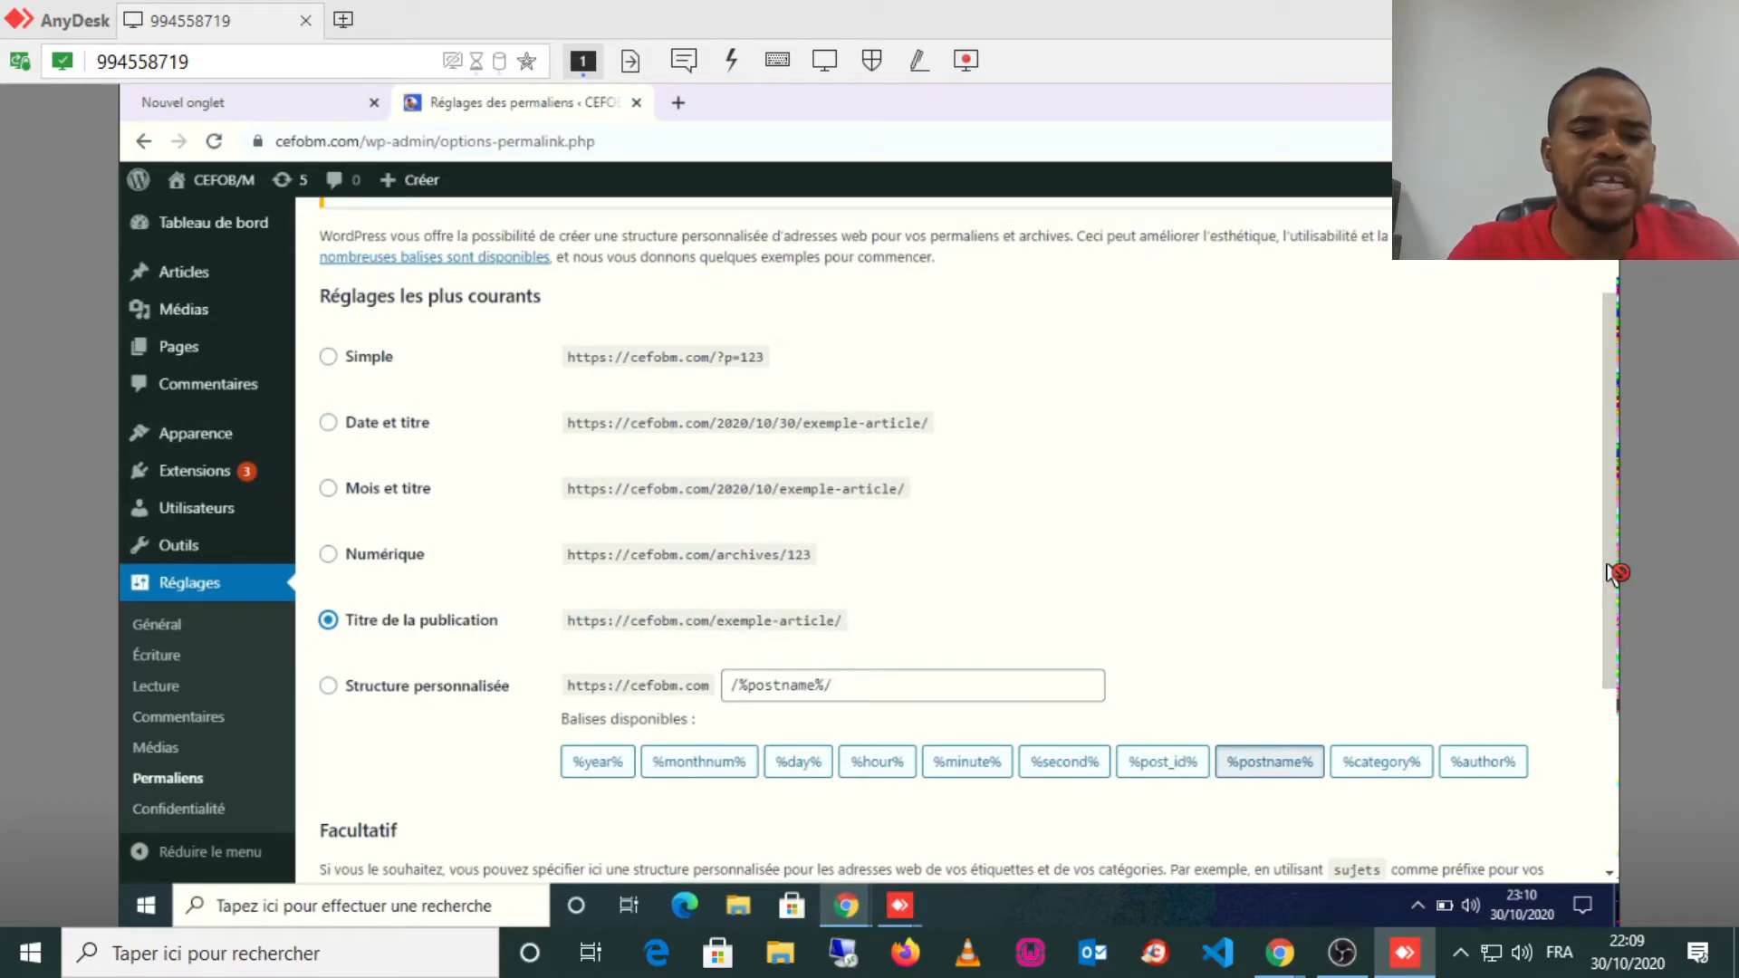
{"action": "scroll", "coordinate": [1613, 573], "scroll_direction": "up", "scroll_amount": 3}
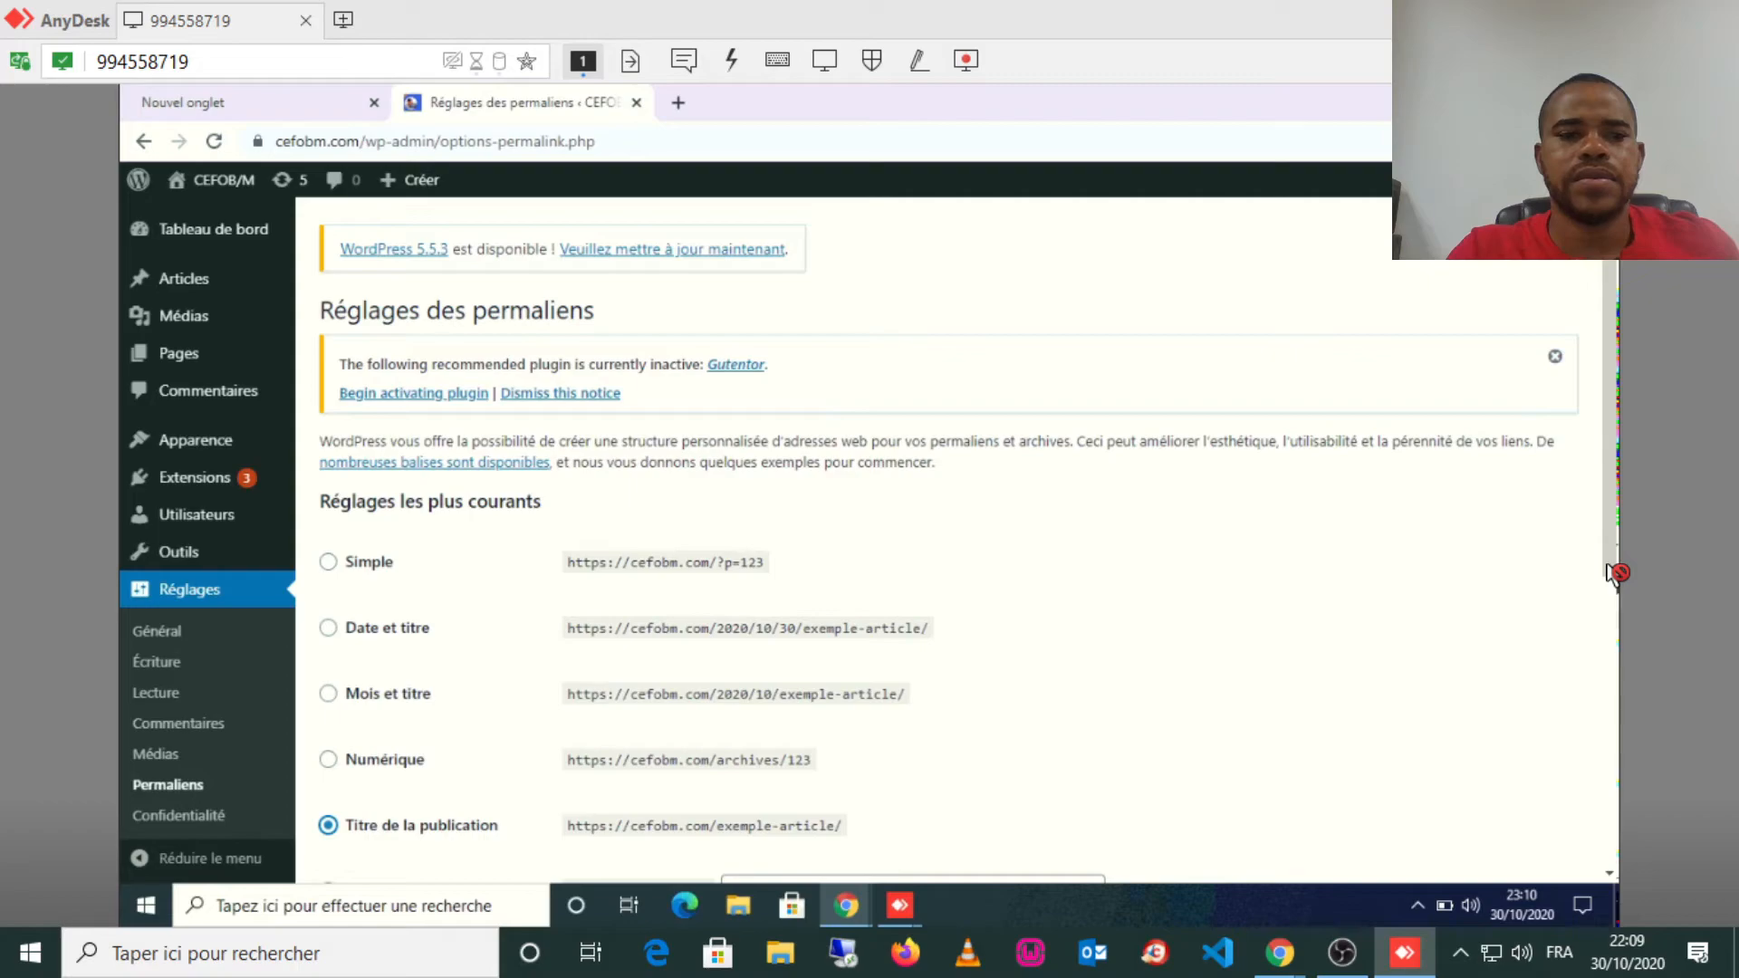
{"action": "scroll", "coordinate": [1609, 569], "scroll_direction": "down", "scroll_amount": 2}
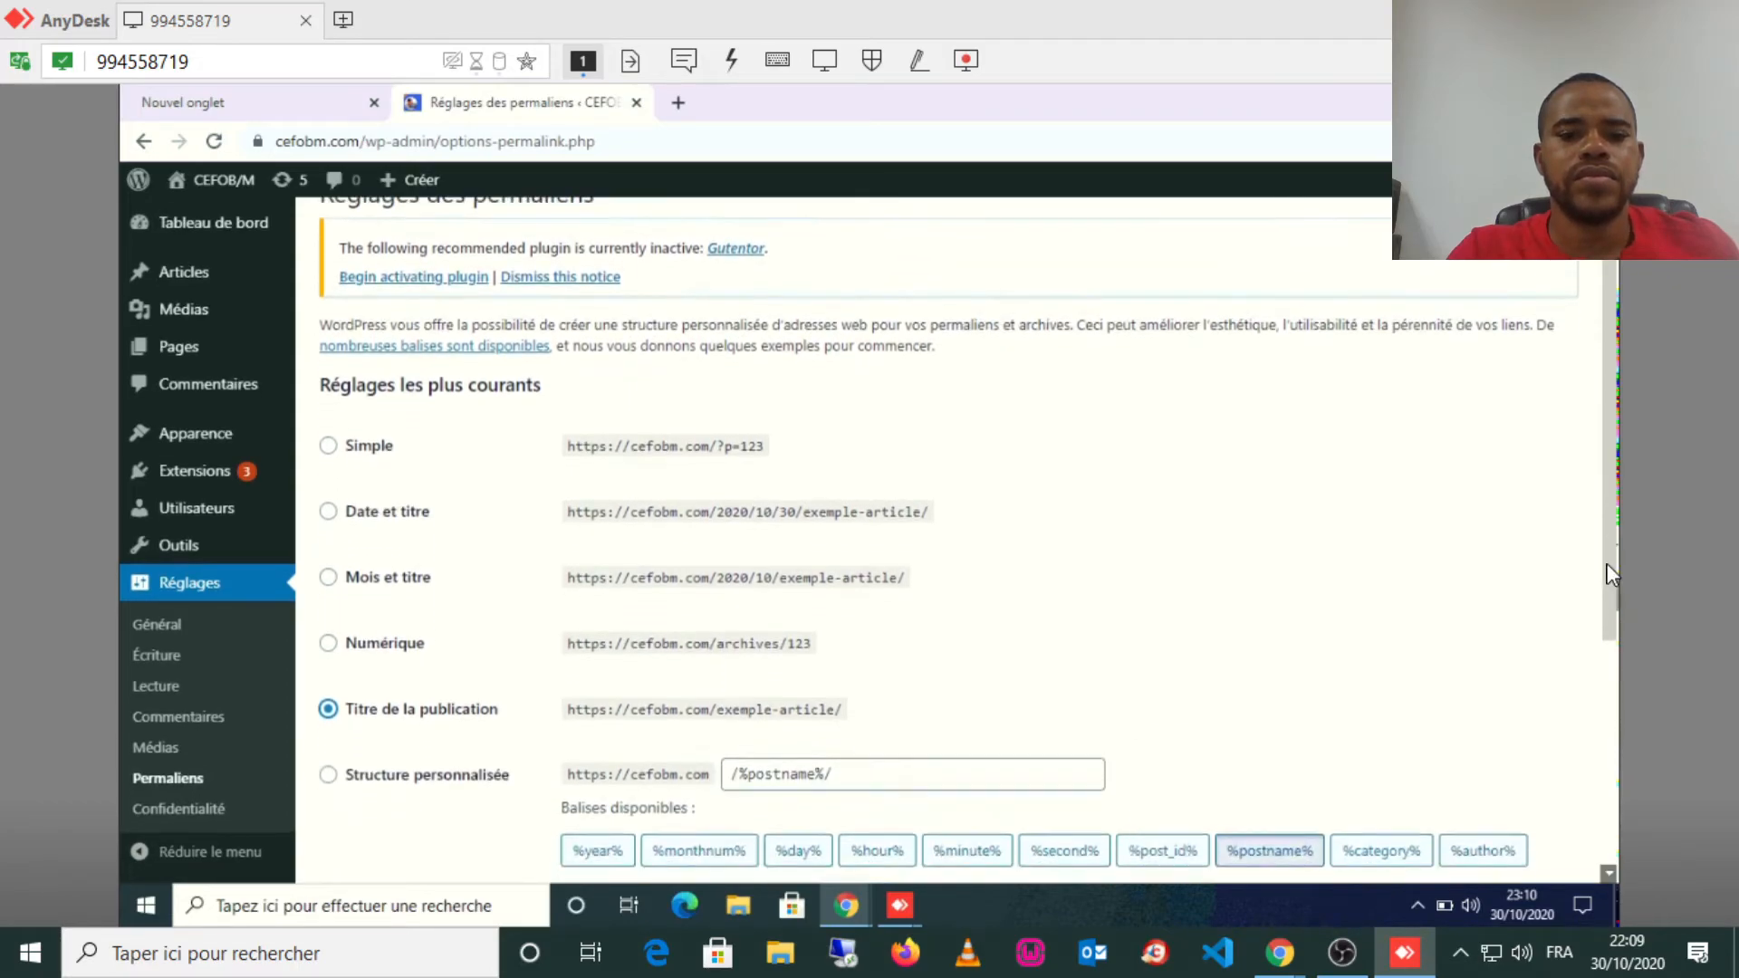
{"action": "scroll", "coordinate": [1607, 564], "scroll_direction": "down", "scroll_amount": 1}
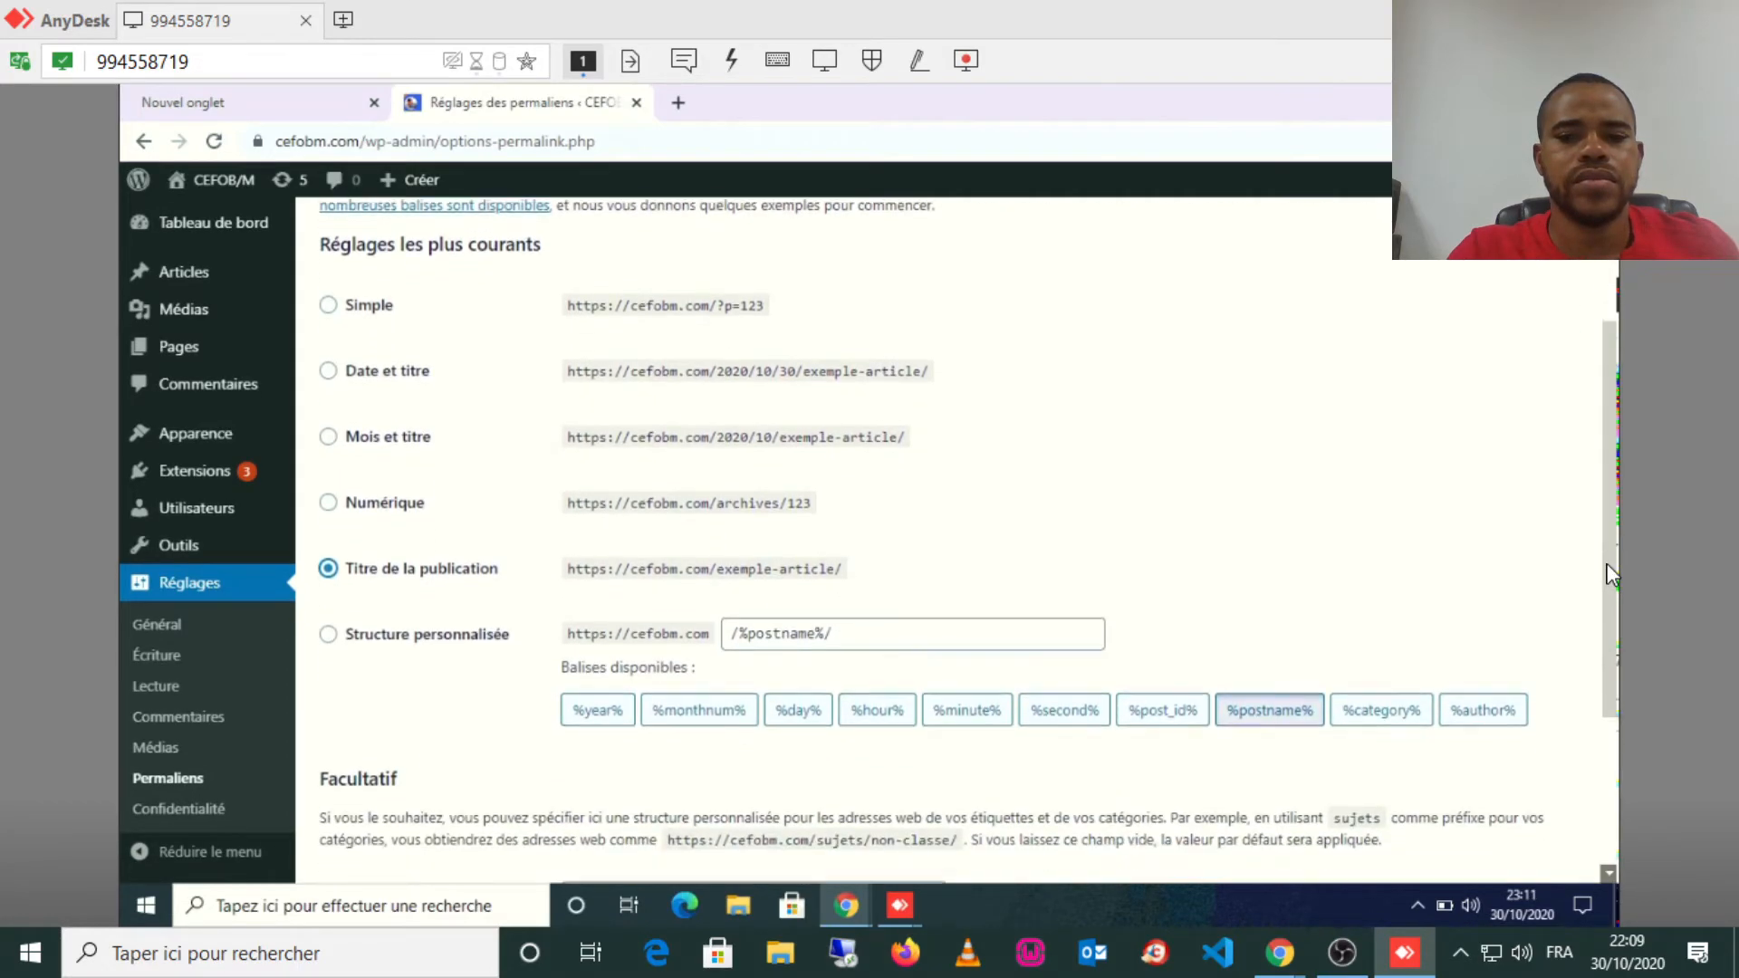
{"action": "scroll", "coordinate": [1607, 563], "scroll_direction": "down", "scroll_amount": 1}
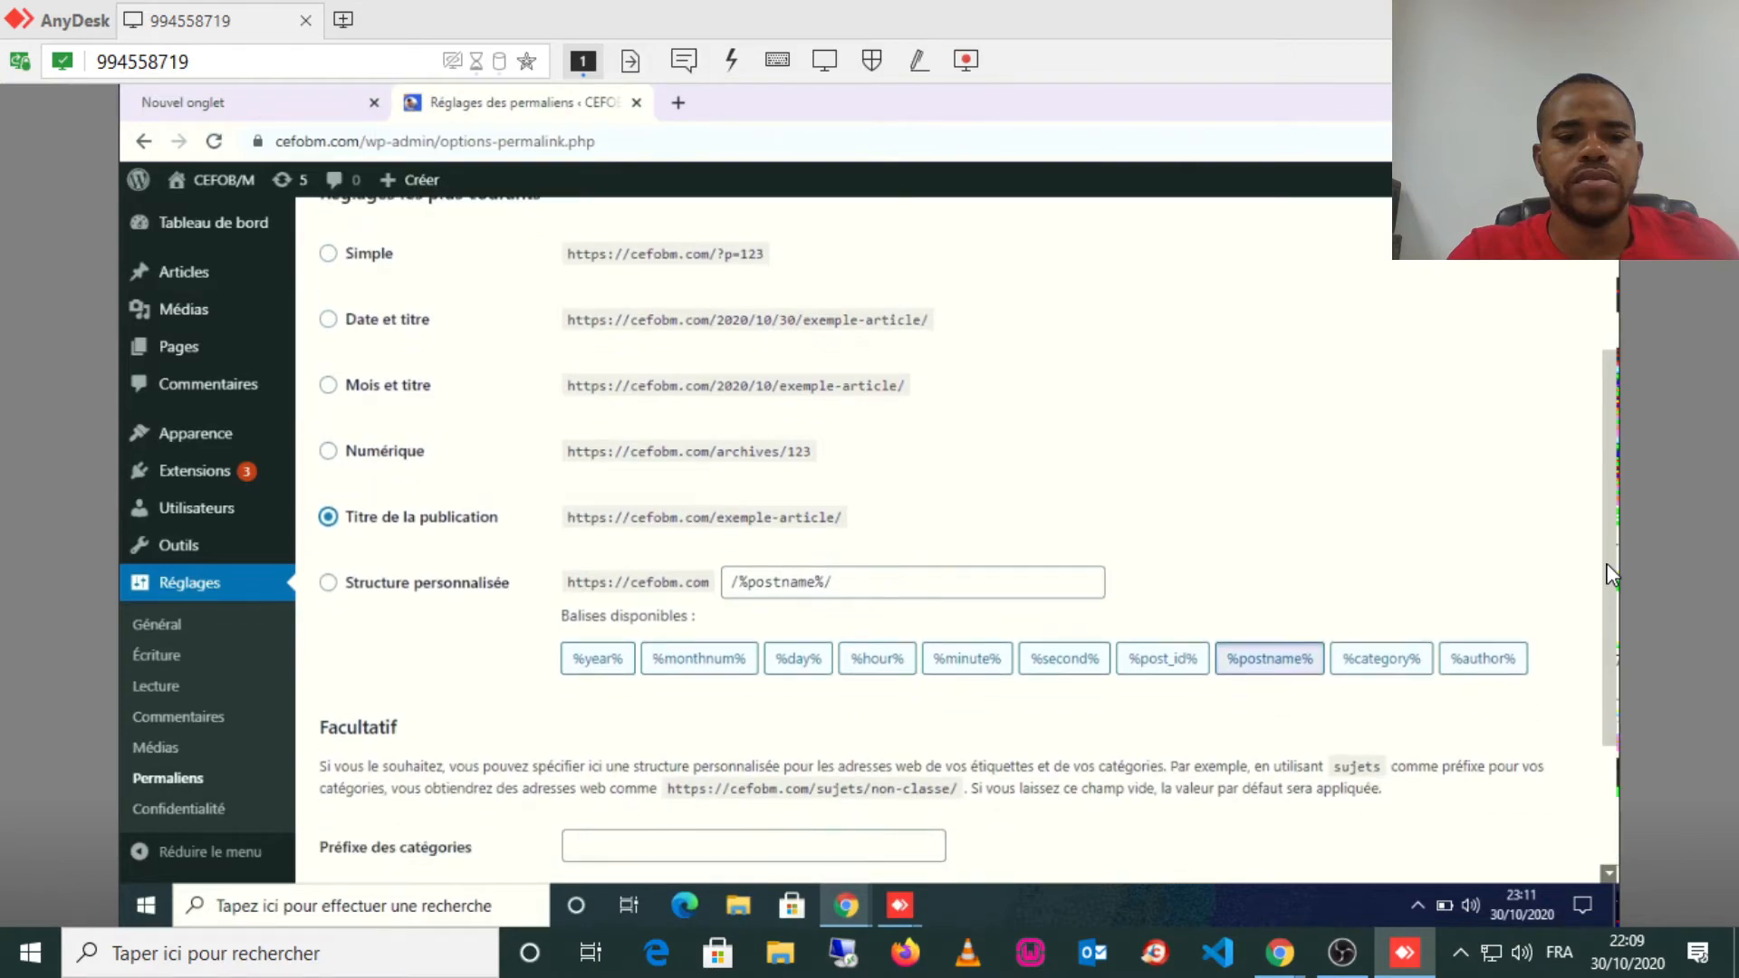
{"action": "scroll", "coordinate": [1607, 564], "scroll_direction": "down", "scroll_amount": 1}
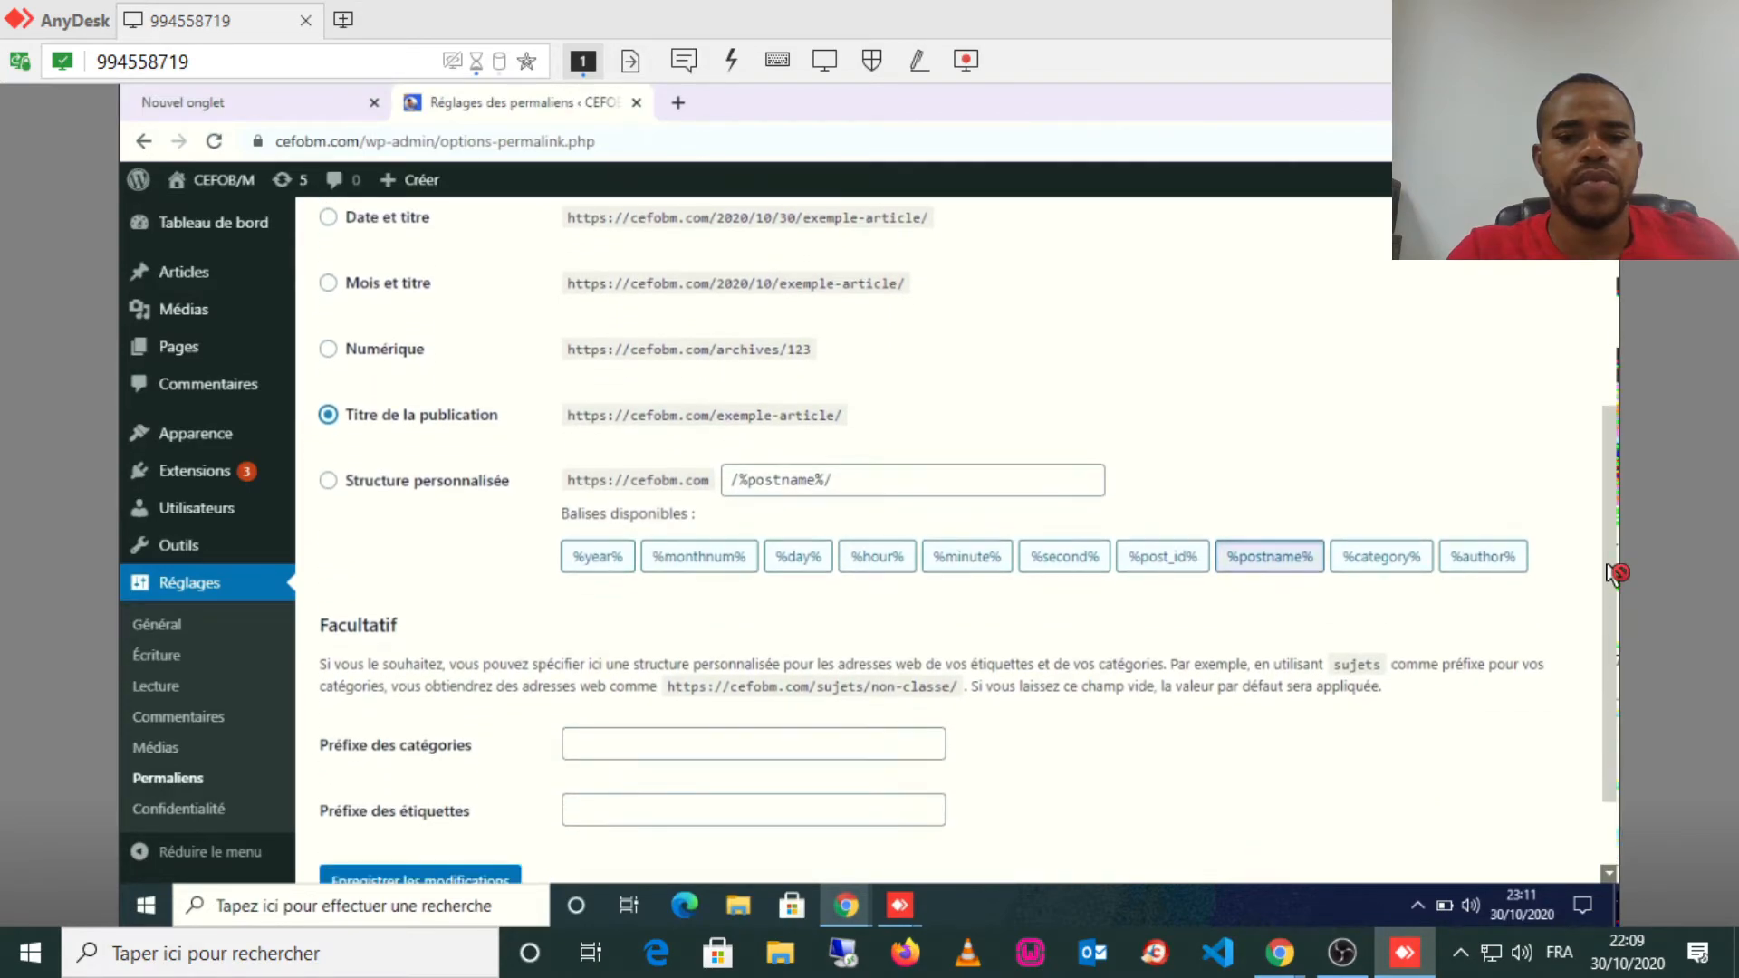
{"action": "scroll", "coordinate": [1608, 573], "scroll_direction": "down", "scroll_amount": 1}
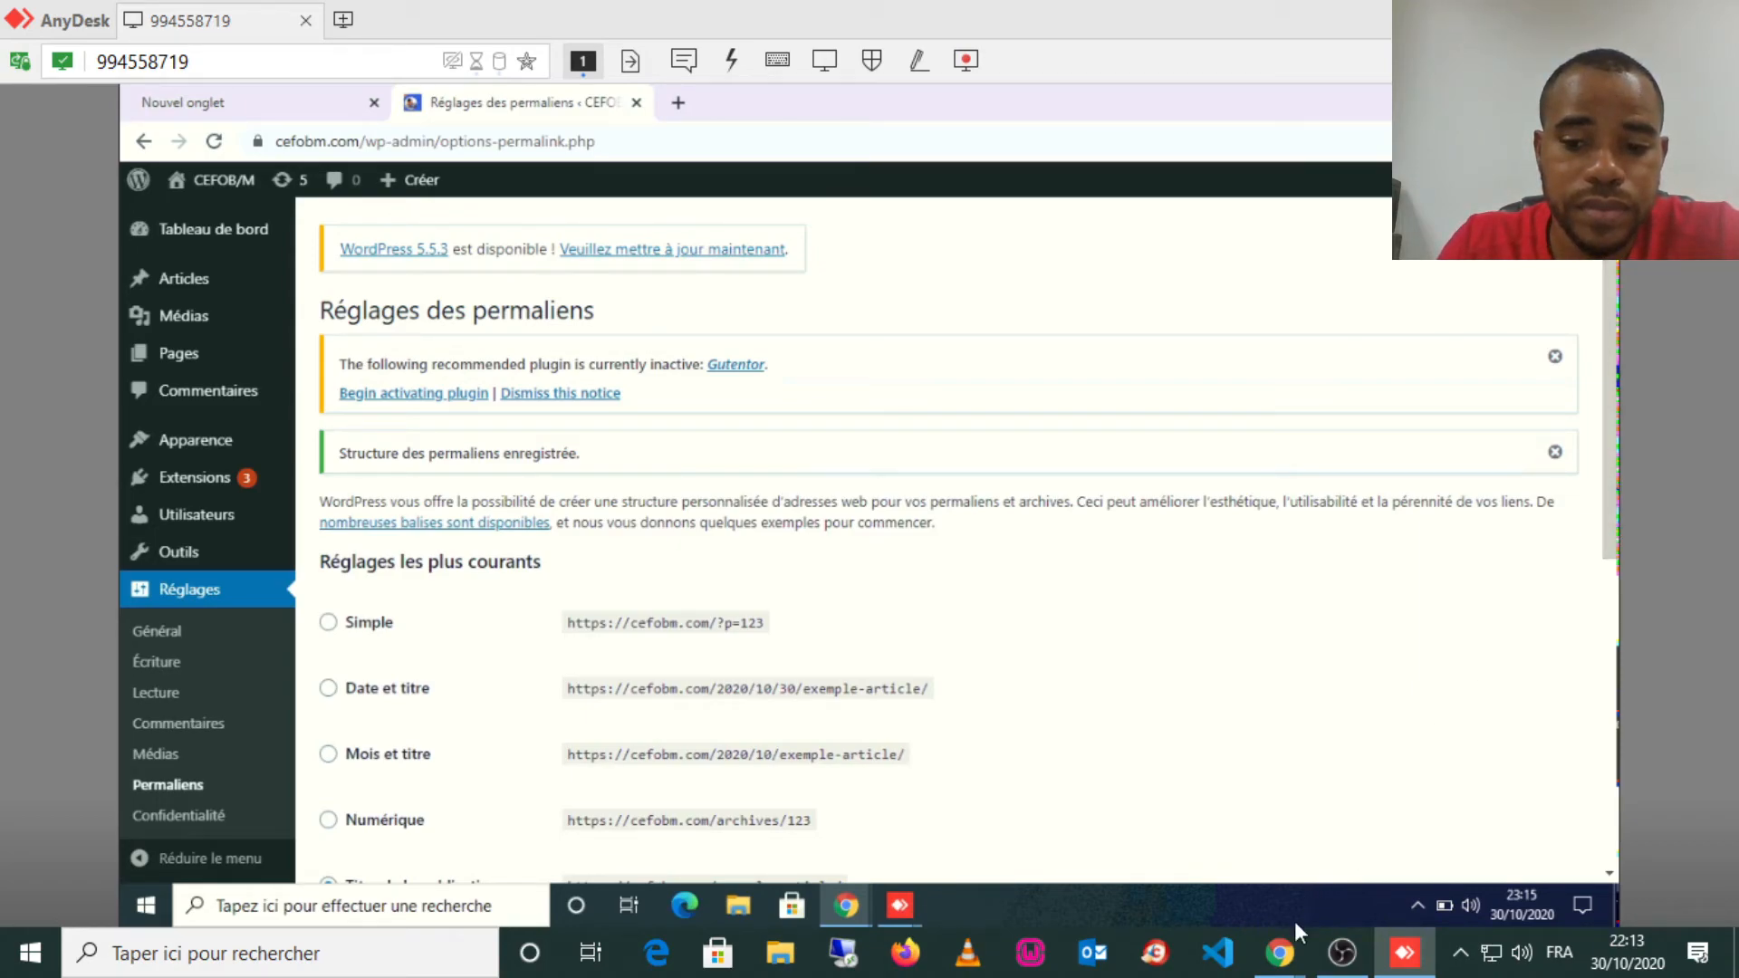
Check the running broadcast on Facebook Live Producer and return to the AnyDesk session.
{"action": "mouse_move", "coordinate": [1291, 956]}
{"action": "left_click", "coordinate": [1168, 831]}
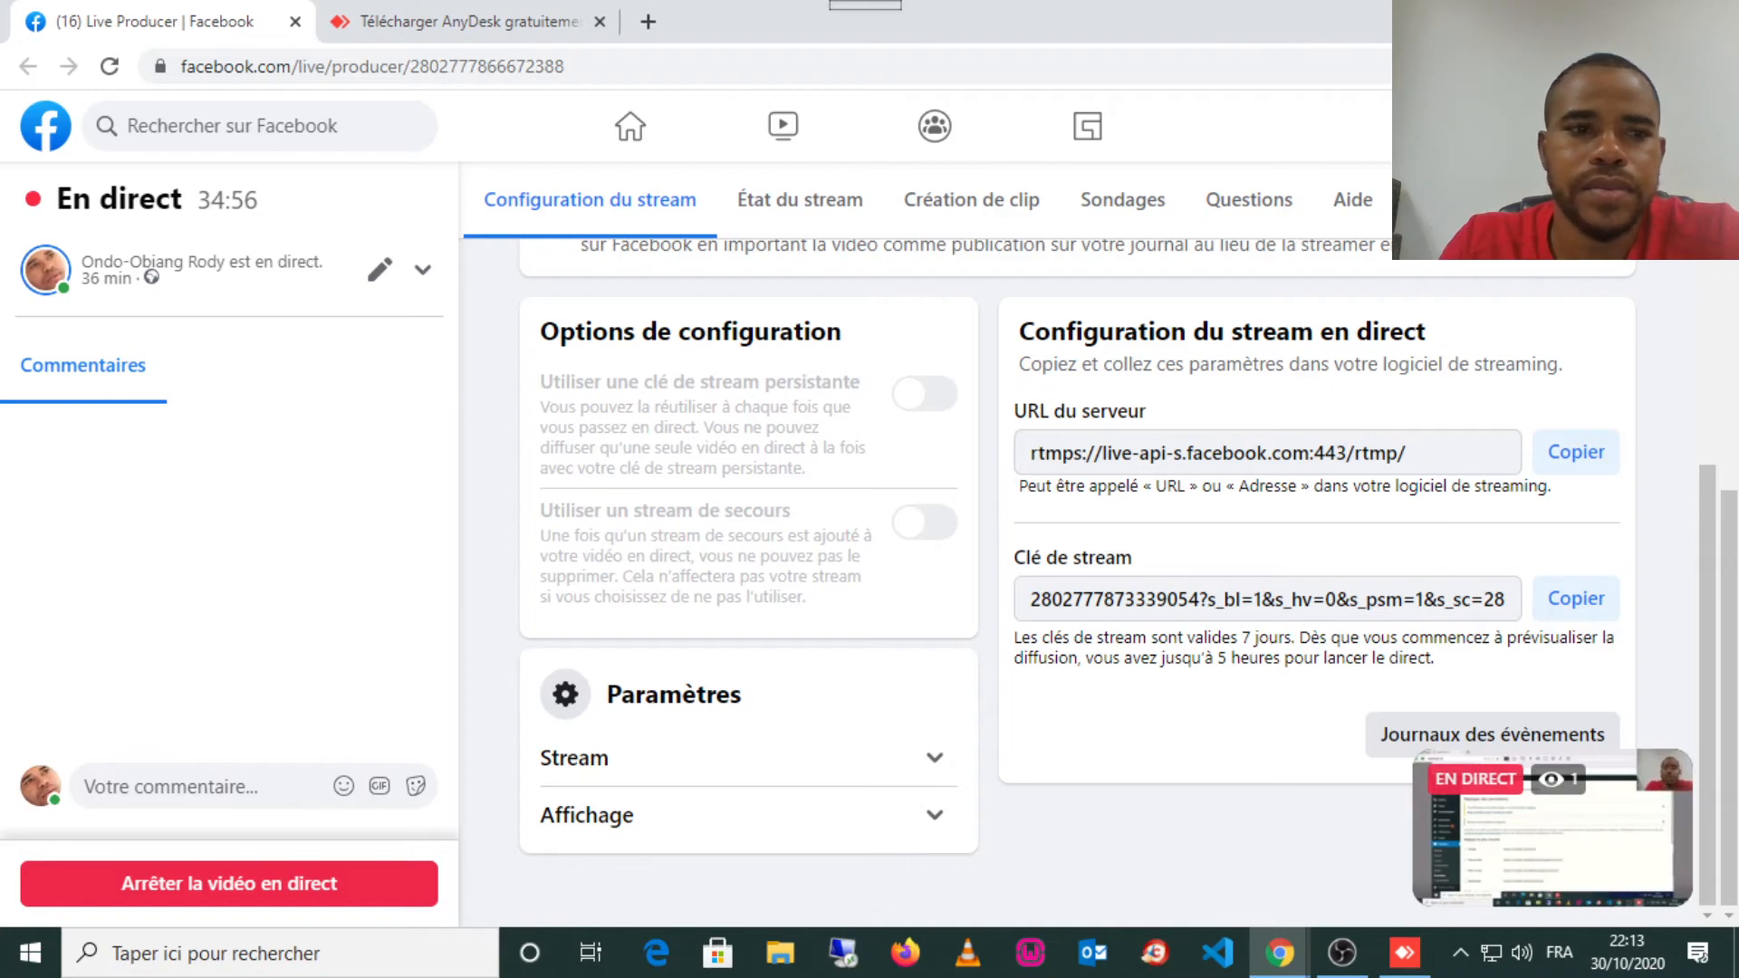
{"action": "key", "text": "alt+Tab"}
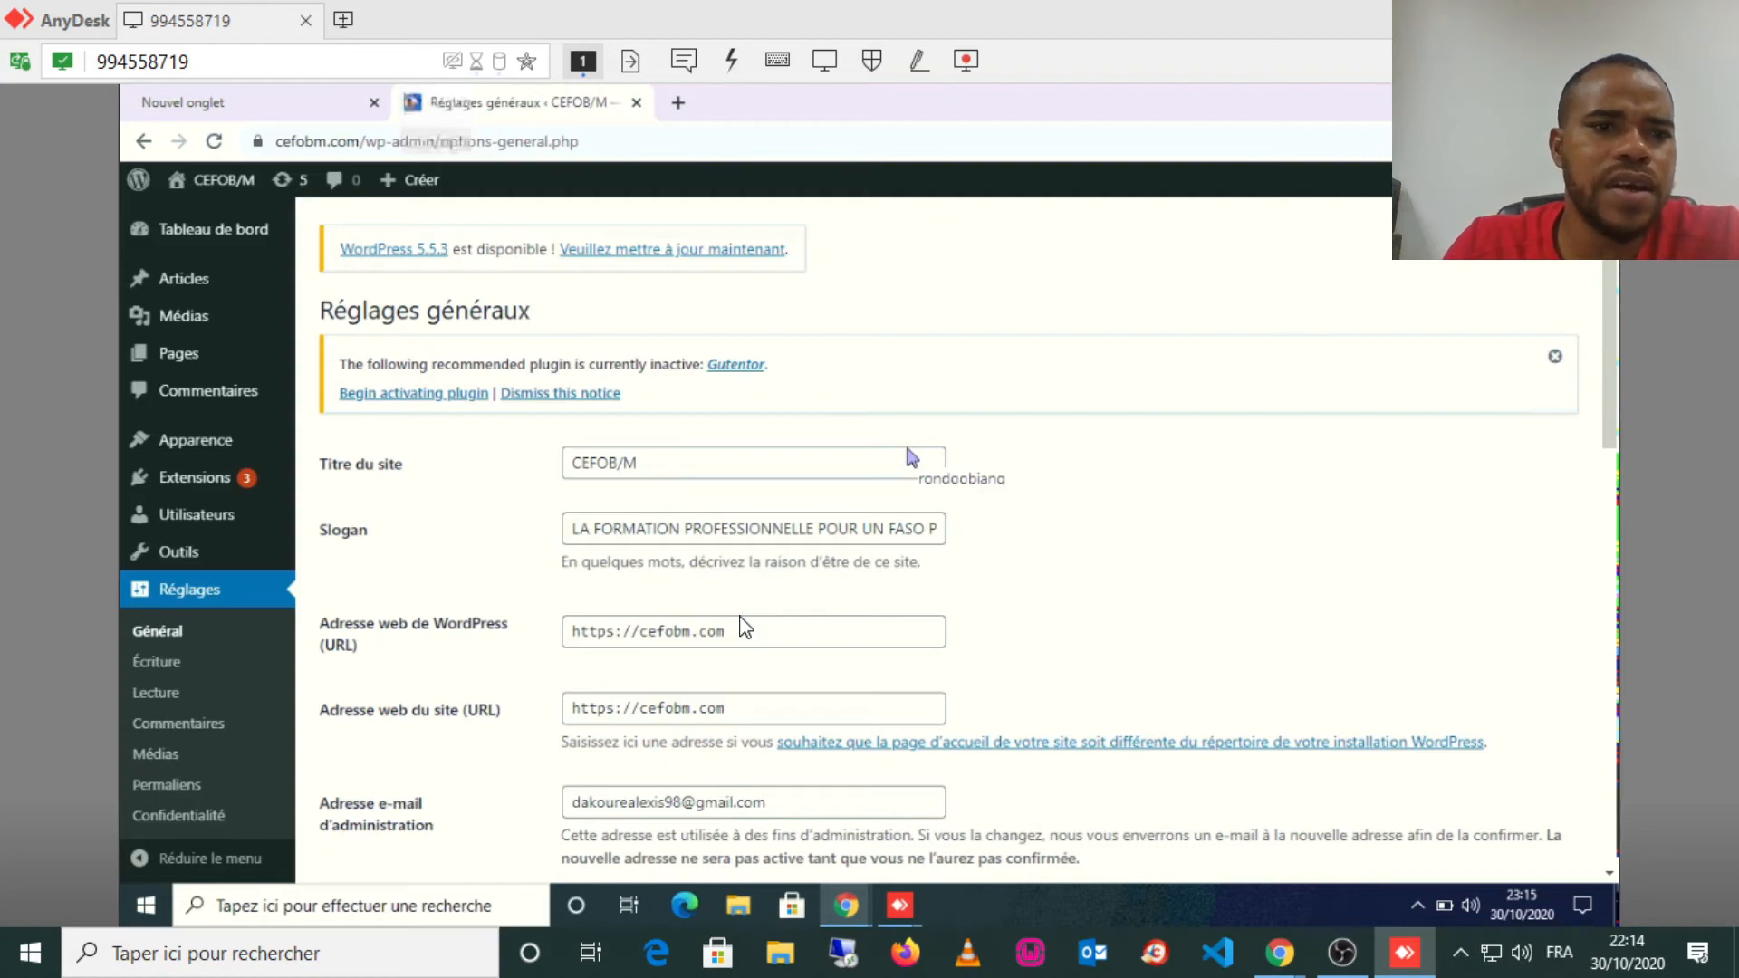
Open the CEFOB/M site's public home page in a new tab to view it, and add a blank tab.
{"action": "mouse_move", "coordinate": [212, 182]}
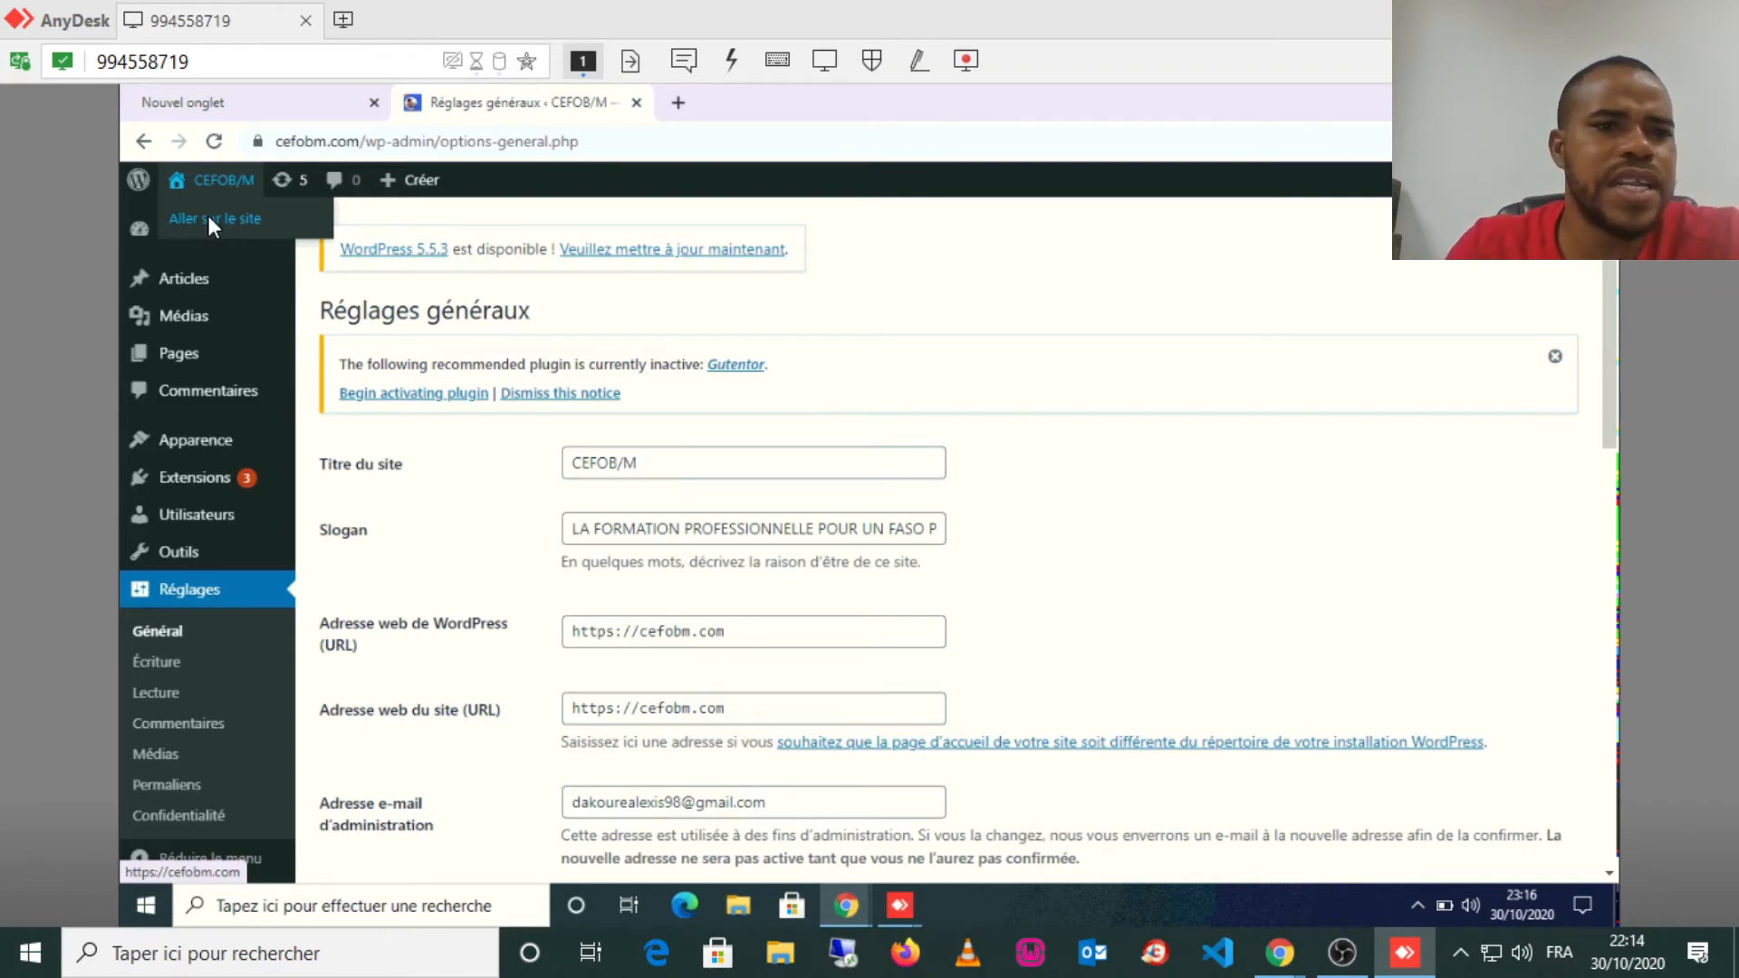
{"action": "right_click", "coordinate": [209, 222]}
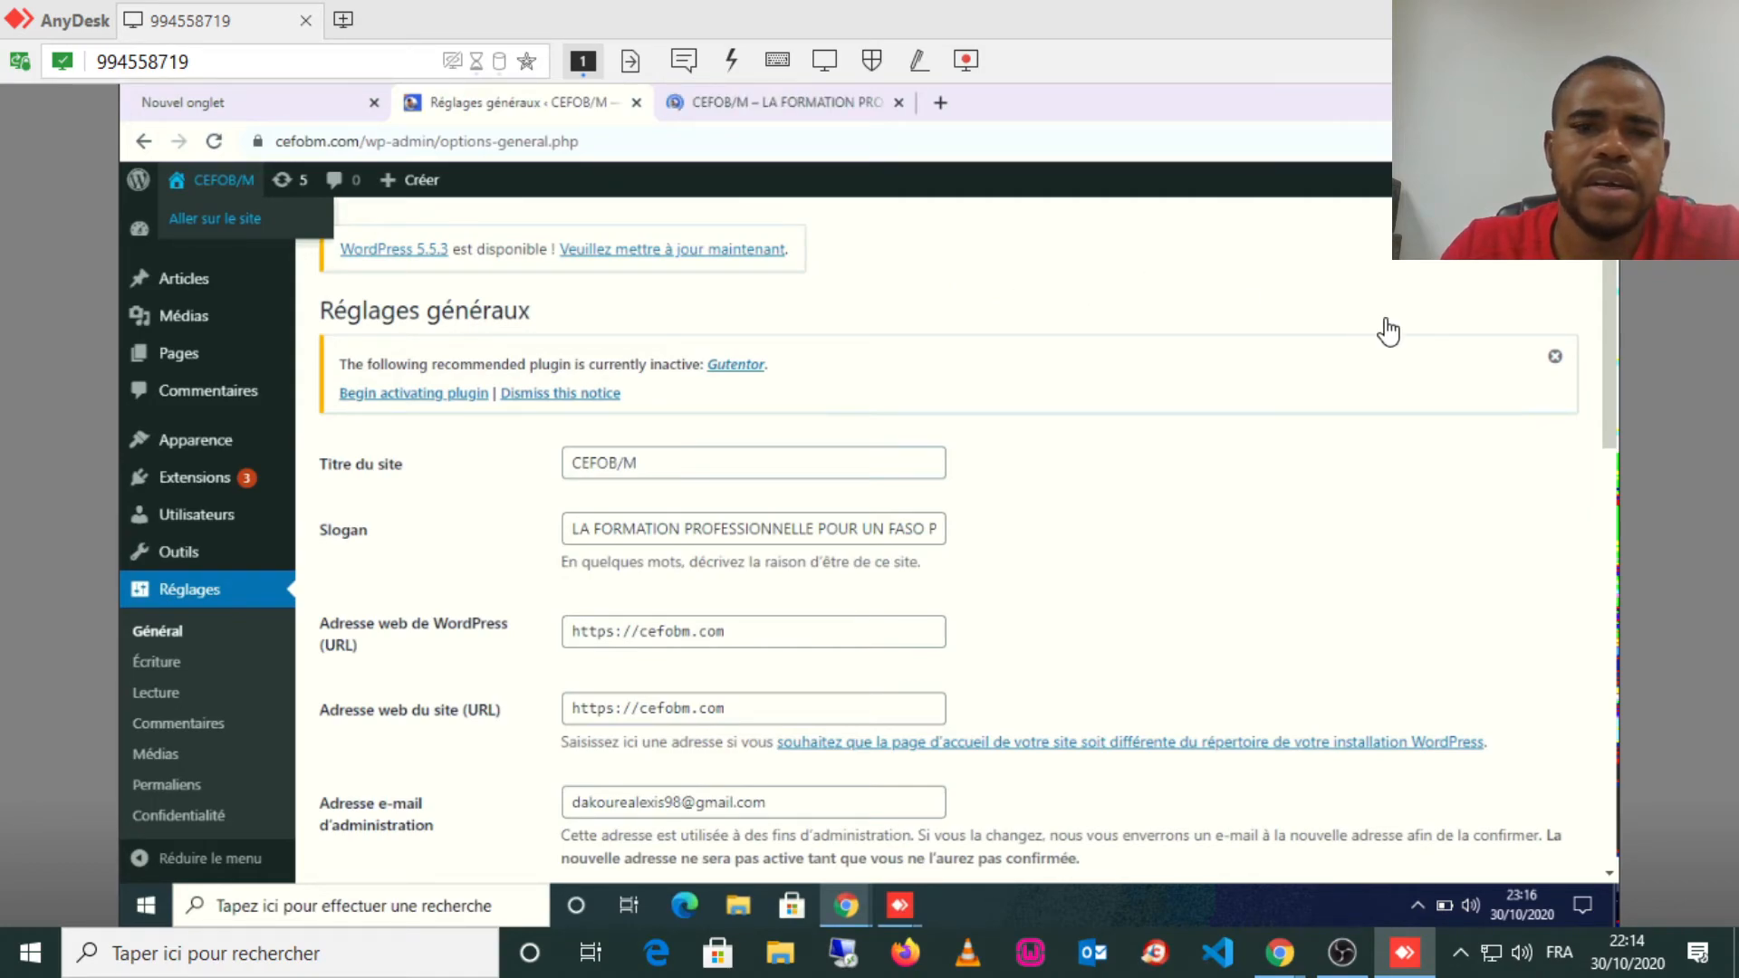
{"action": "left_click", "coordinate": [732, 106]}
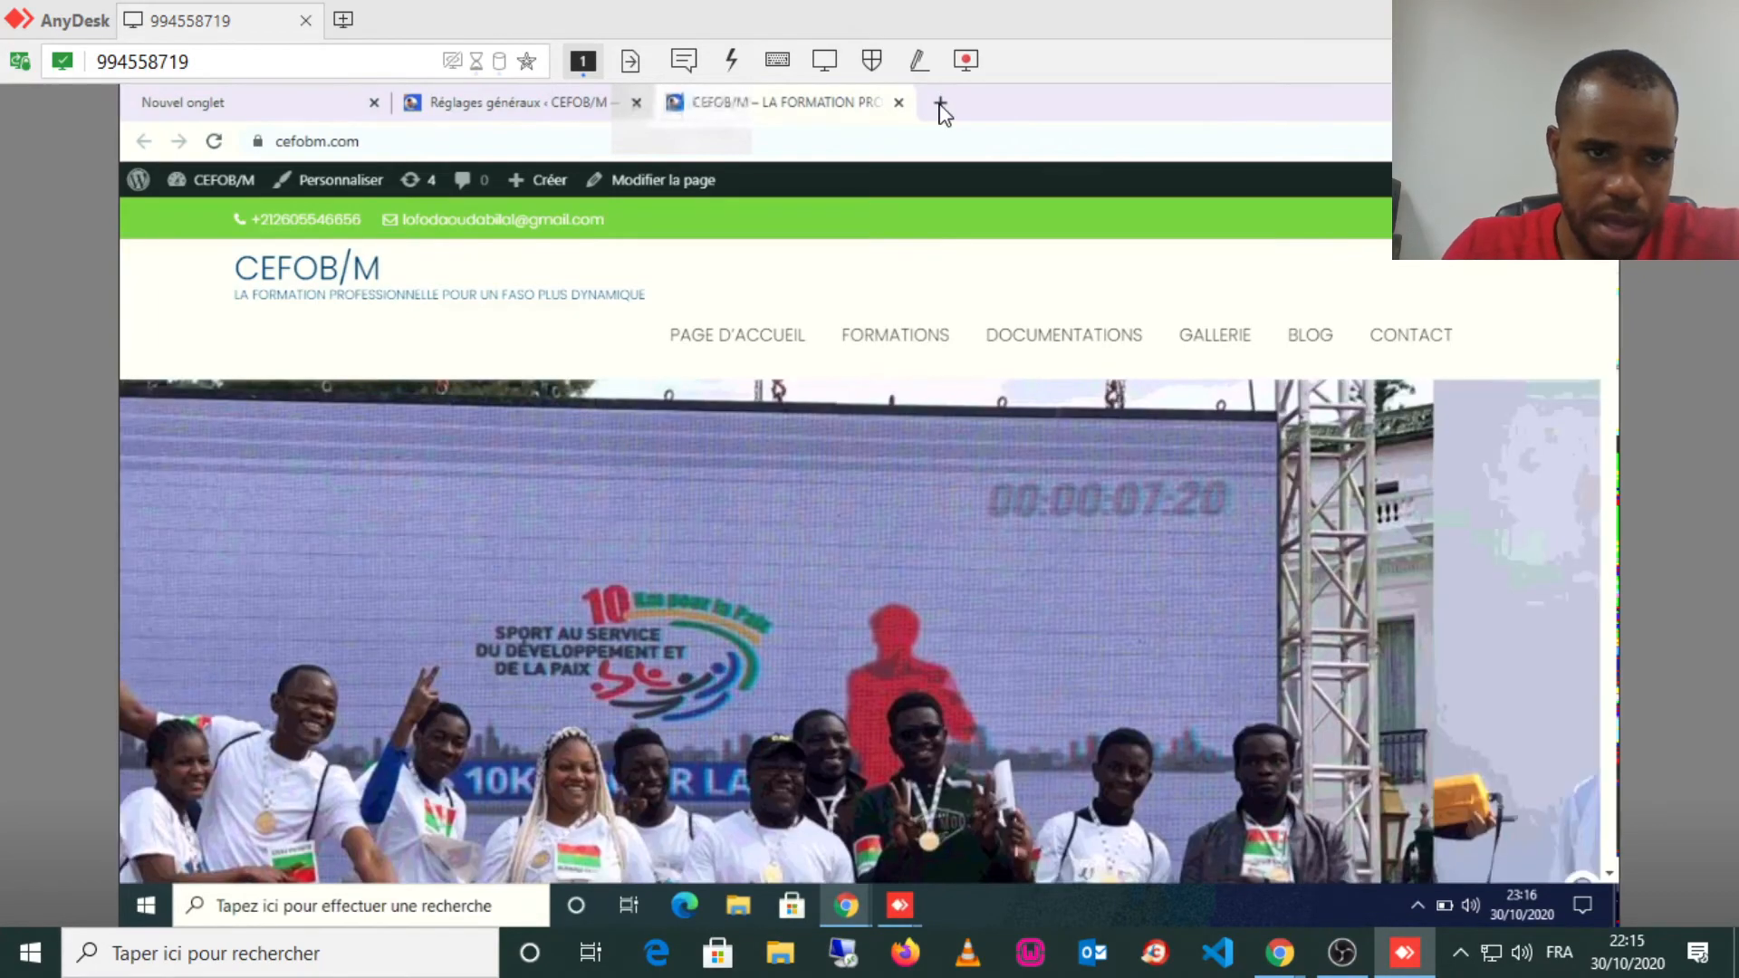
{"action": "left_click", "coordinate": [942, 108]}
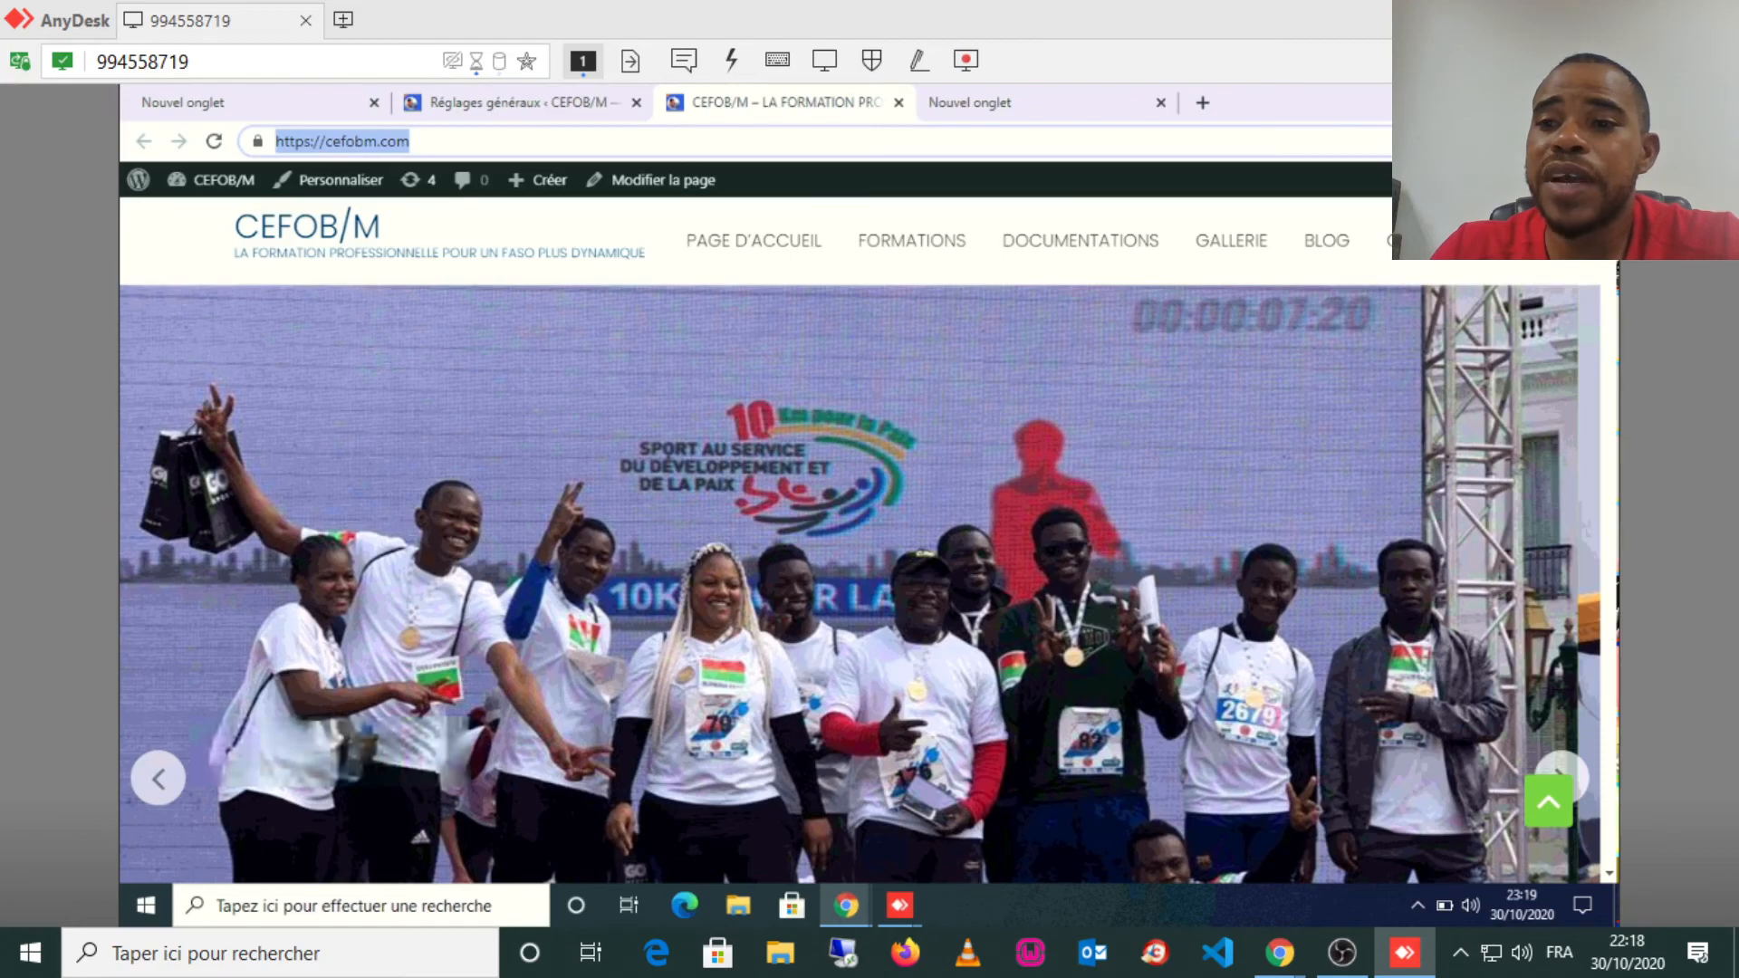
Close the AnyDesk session and end the Messenger audio call with the participant.
{"action": "left_click", "coordinate": [1718, 15]}
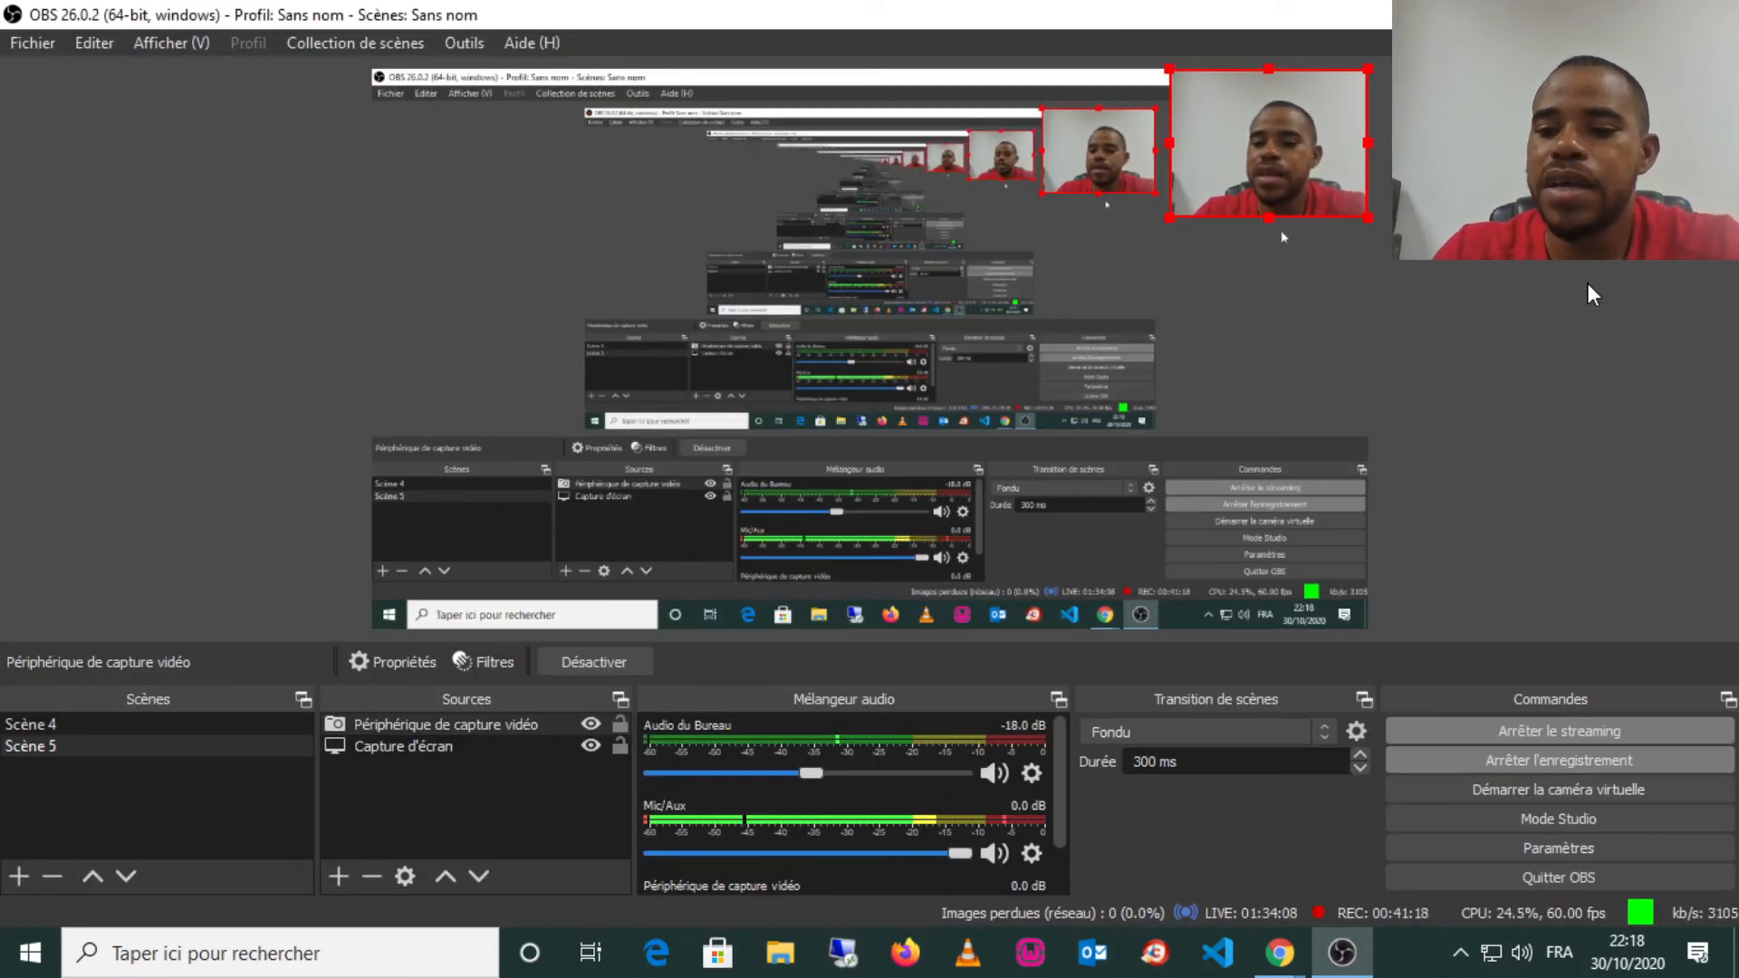
{"action": "mouse_move", "coordinate": [1270, 973]}
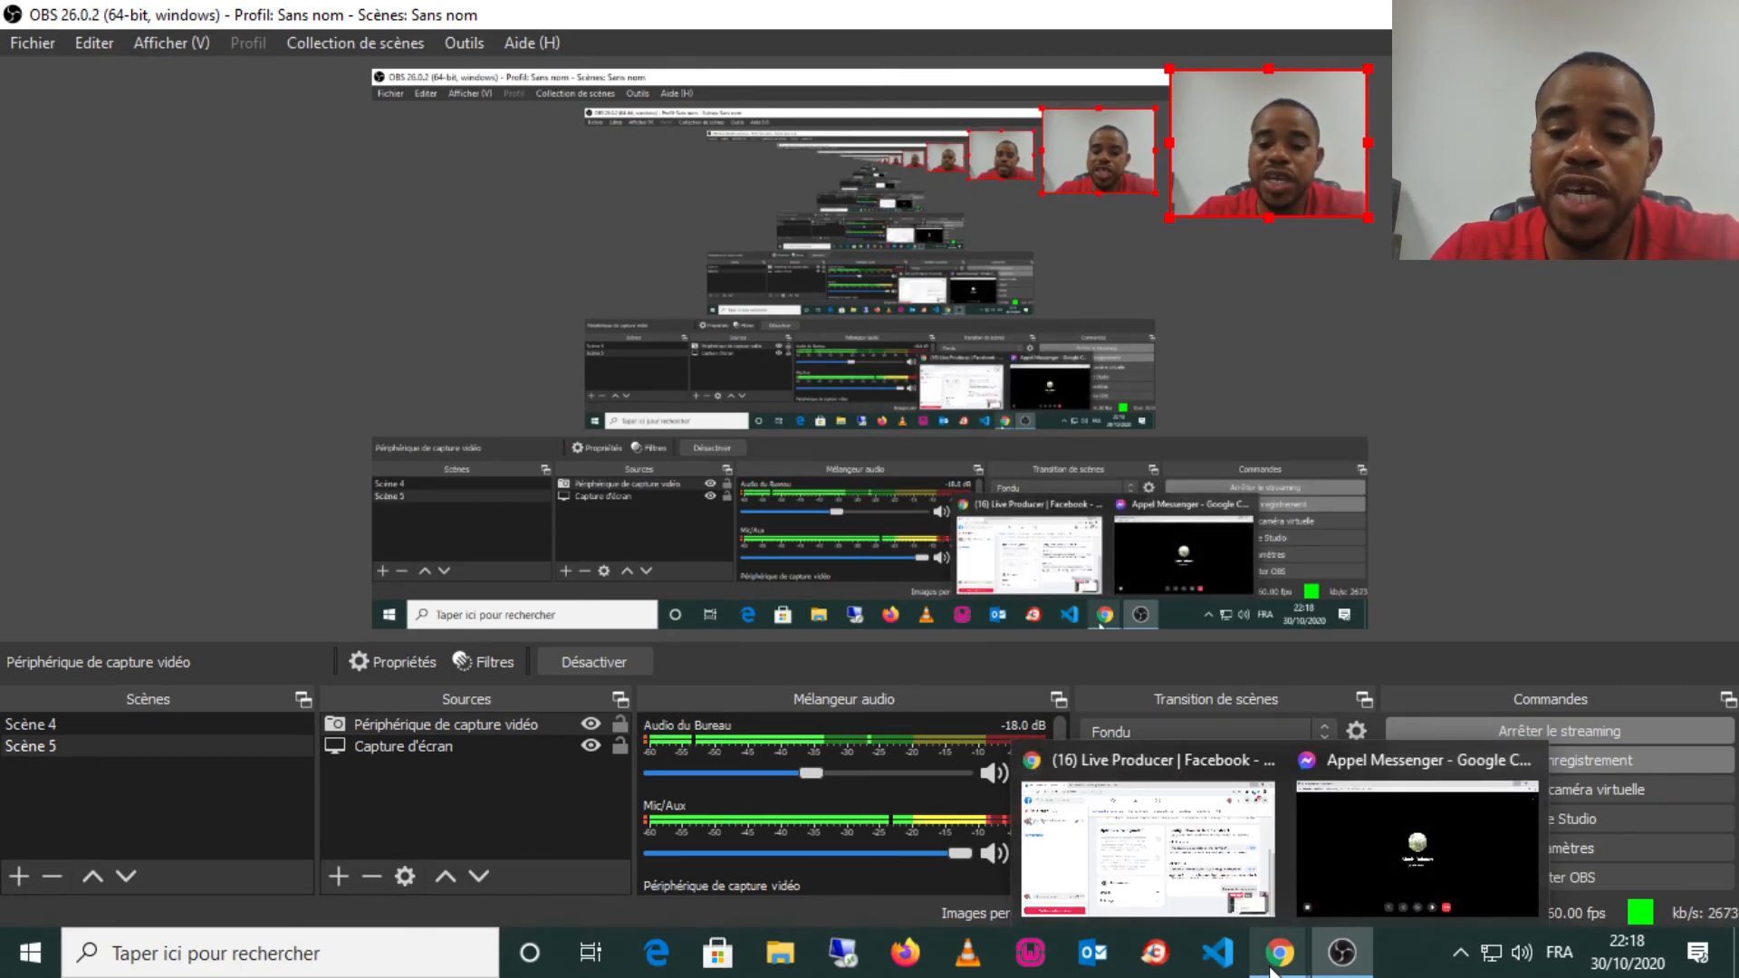
{"action": "mouse_move", "coordinate": [1346, 866]}
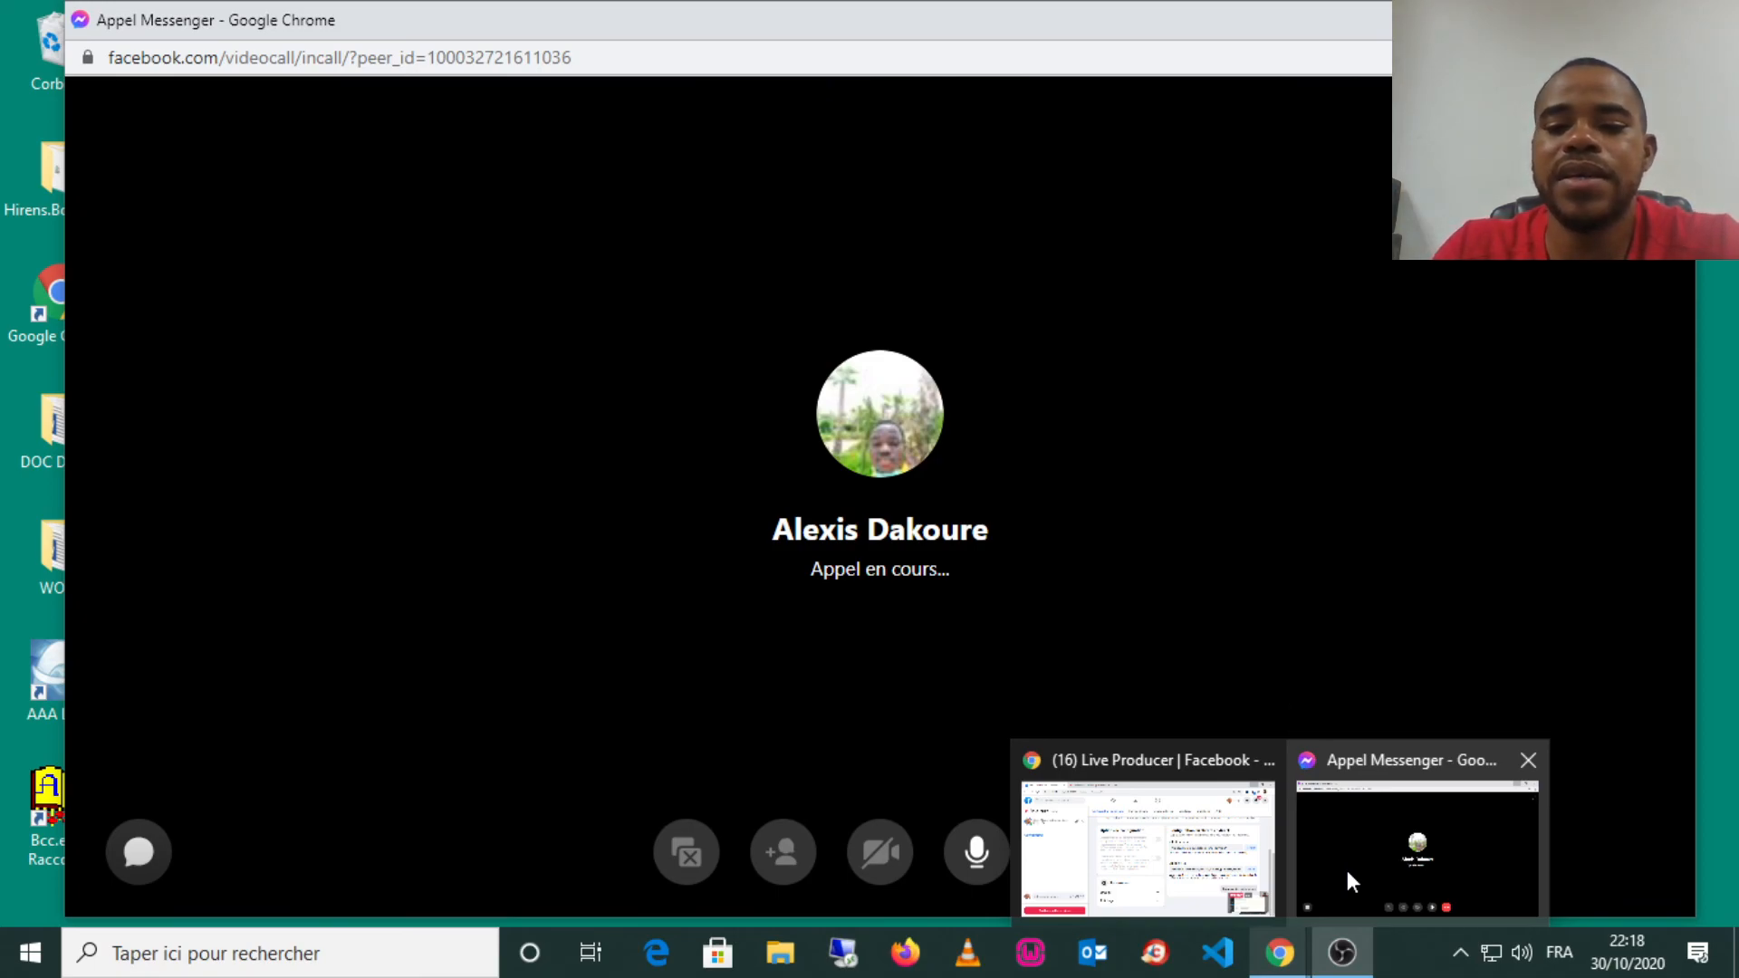
{"action": "left_click", "coordinate": [1346, 866]}
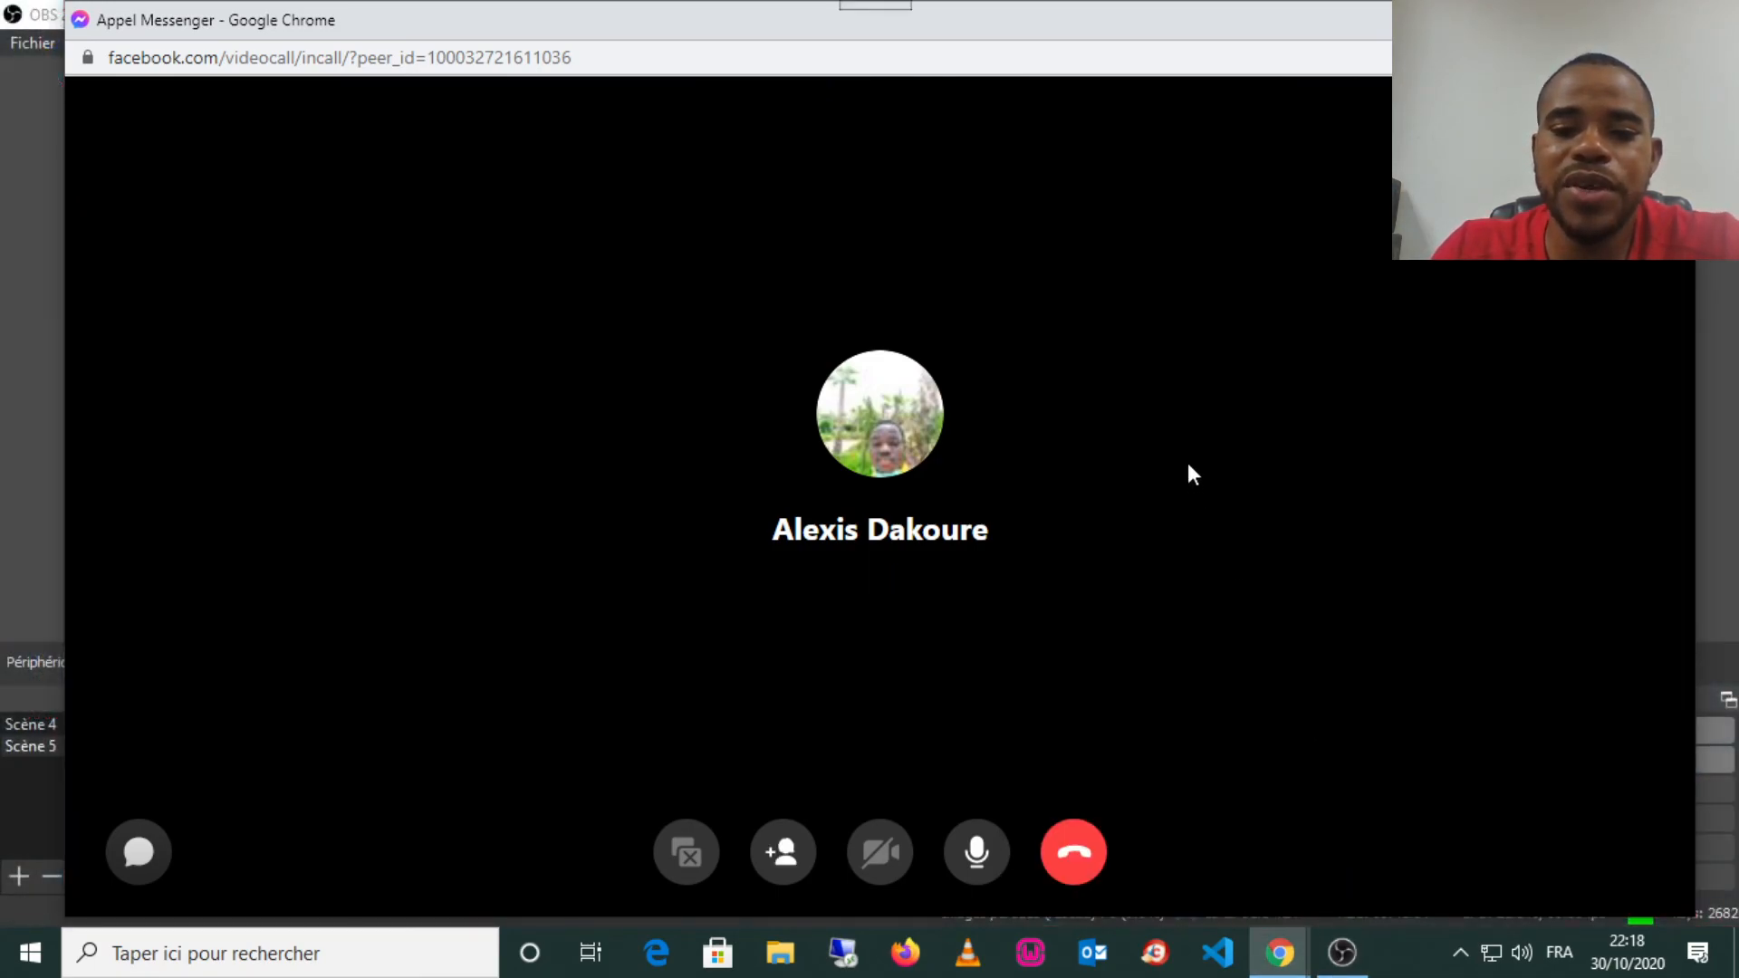
{"action": "left_click", "coordinate": [1074, 856]}
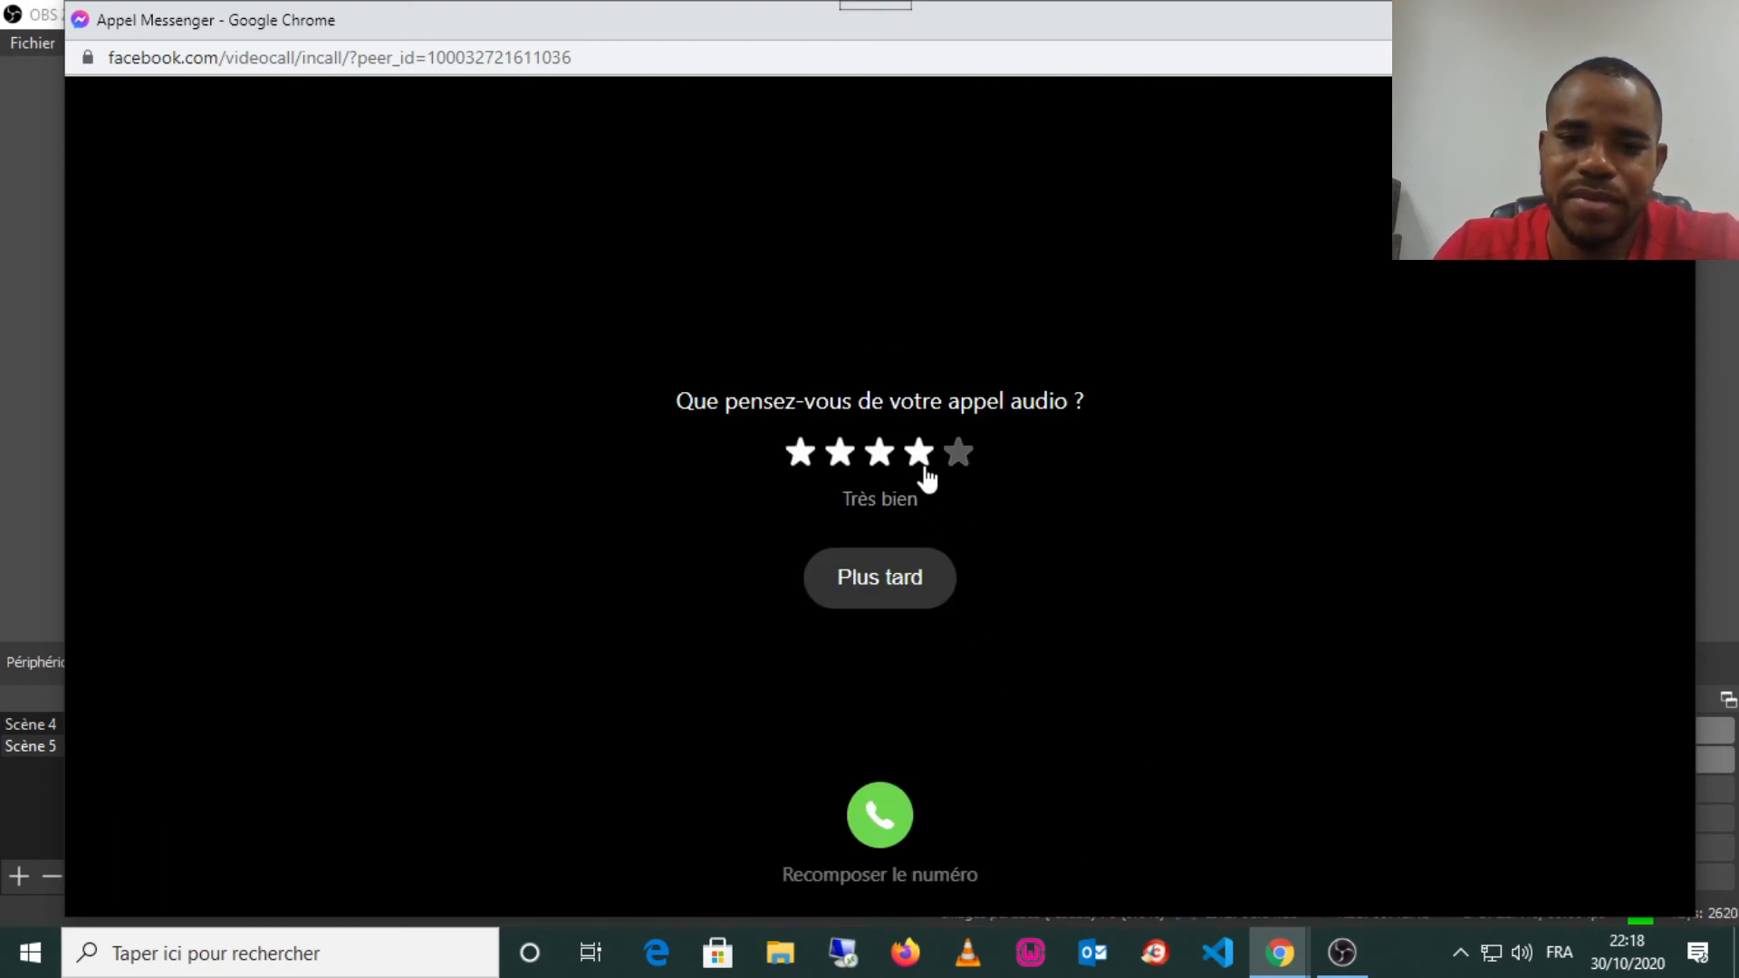
Answer the call quality survey with four stars and close the Messenger call window.
{"action": "left_click", "coordinate": [920, 453]}
{"action": "left_click", "coordinate": [877, 588]}
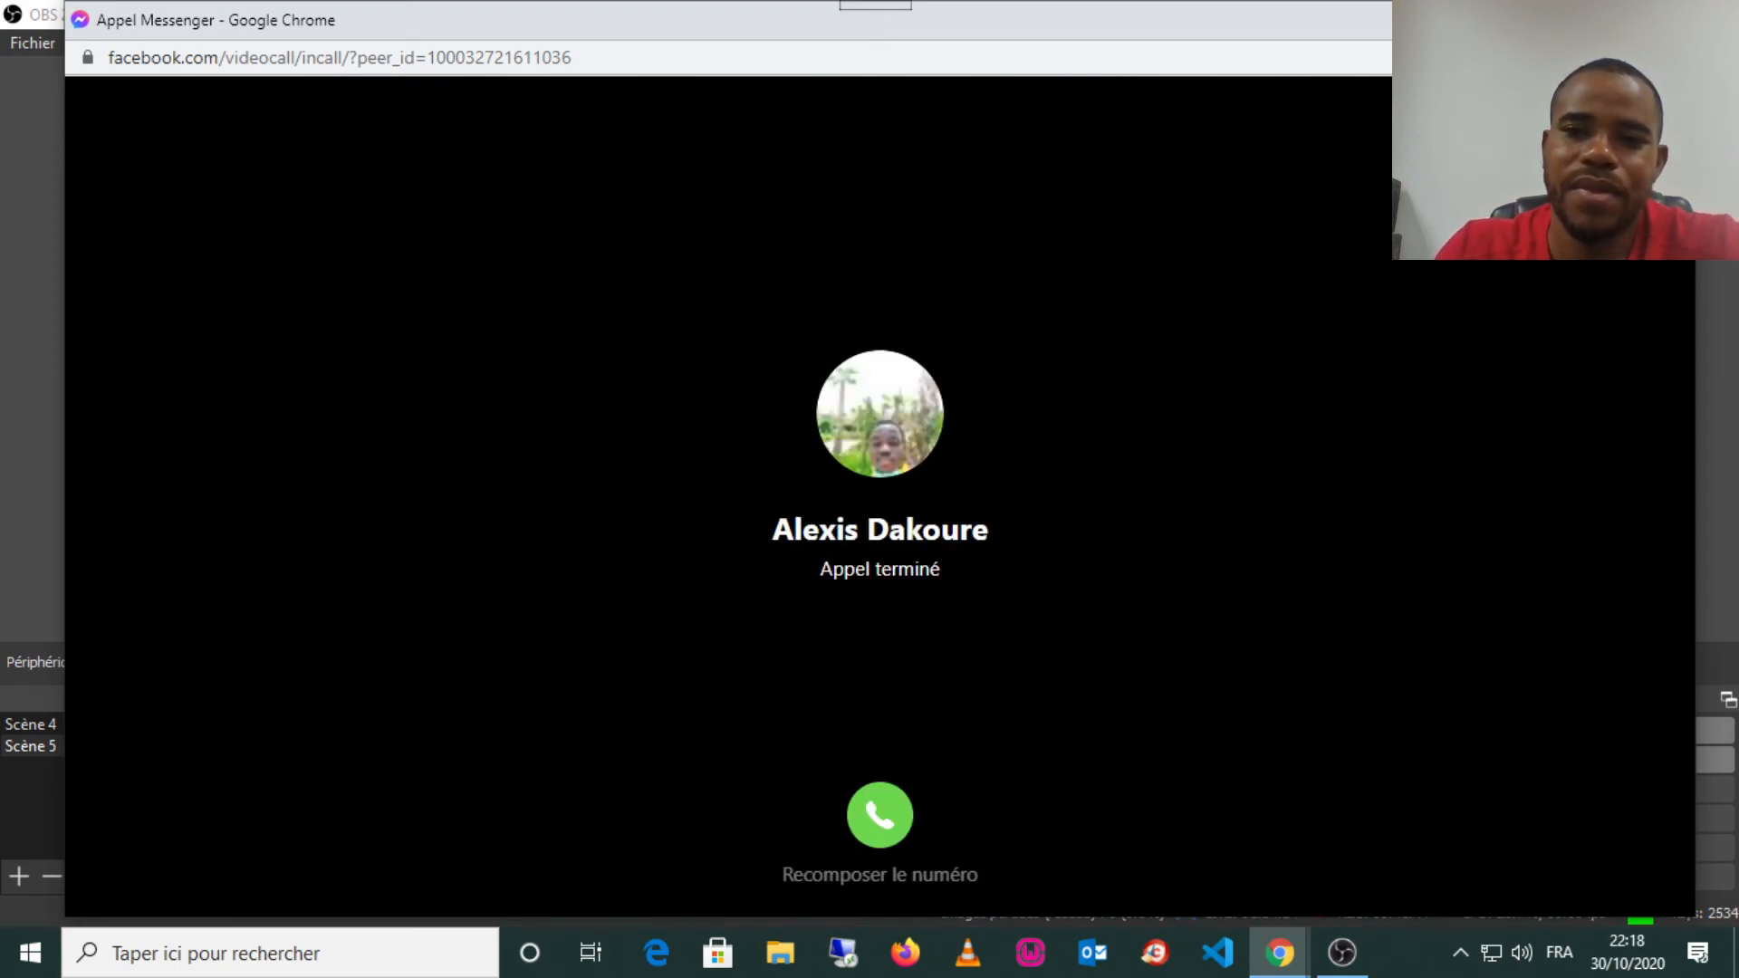
{"action": "left_click", "coordinate": [1668, 19]}
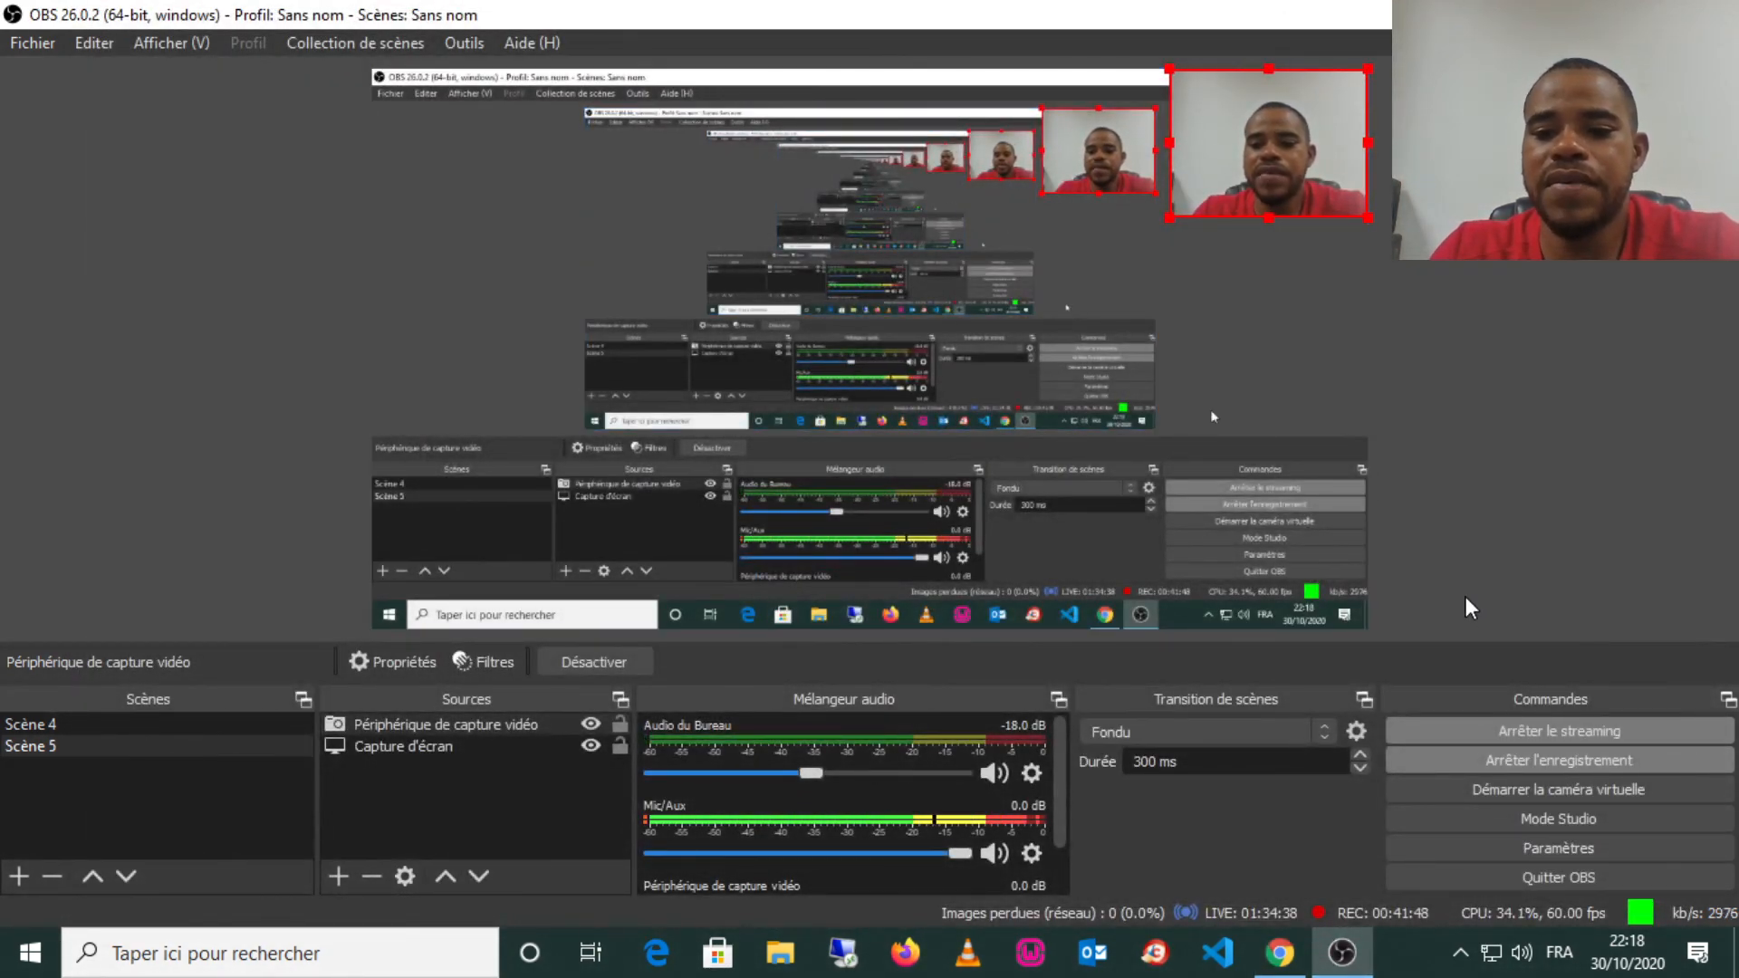
Switch to the Chrome window with Live Producer and close the AnyDesk download tab.
{"action": "left_click", "coordinate": [1279, 960]}
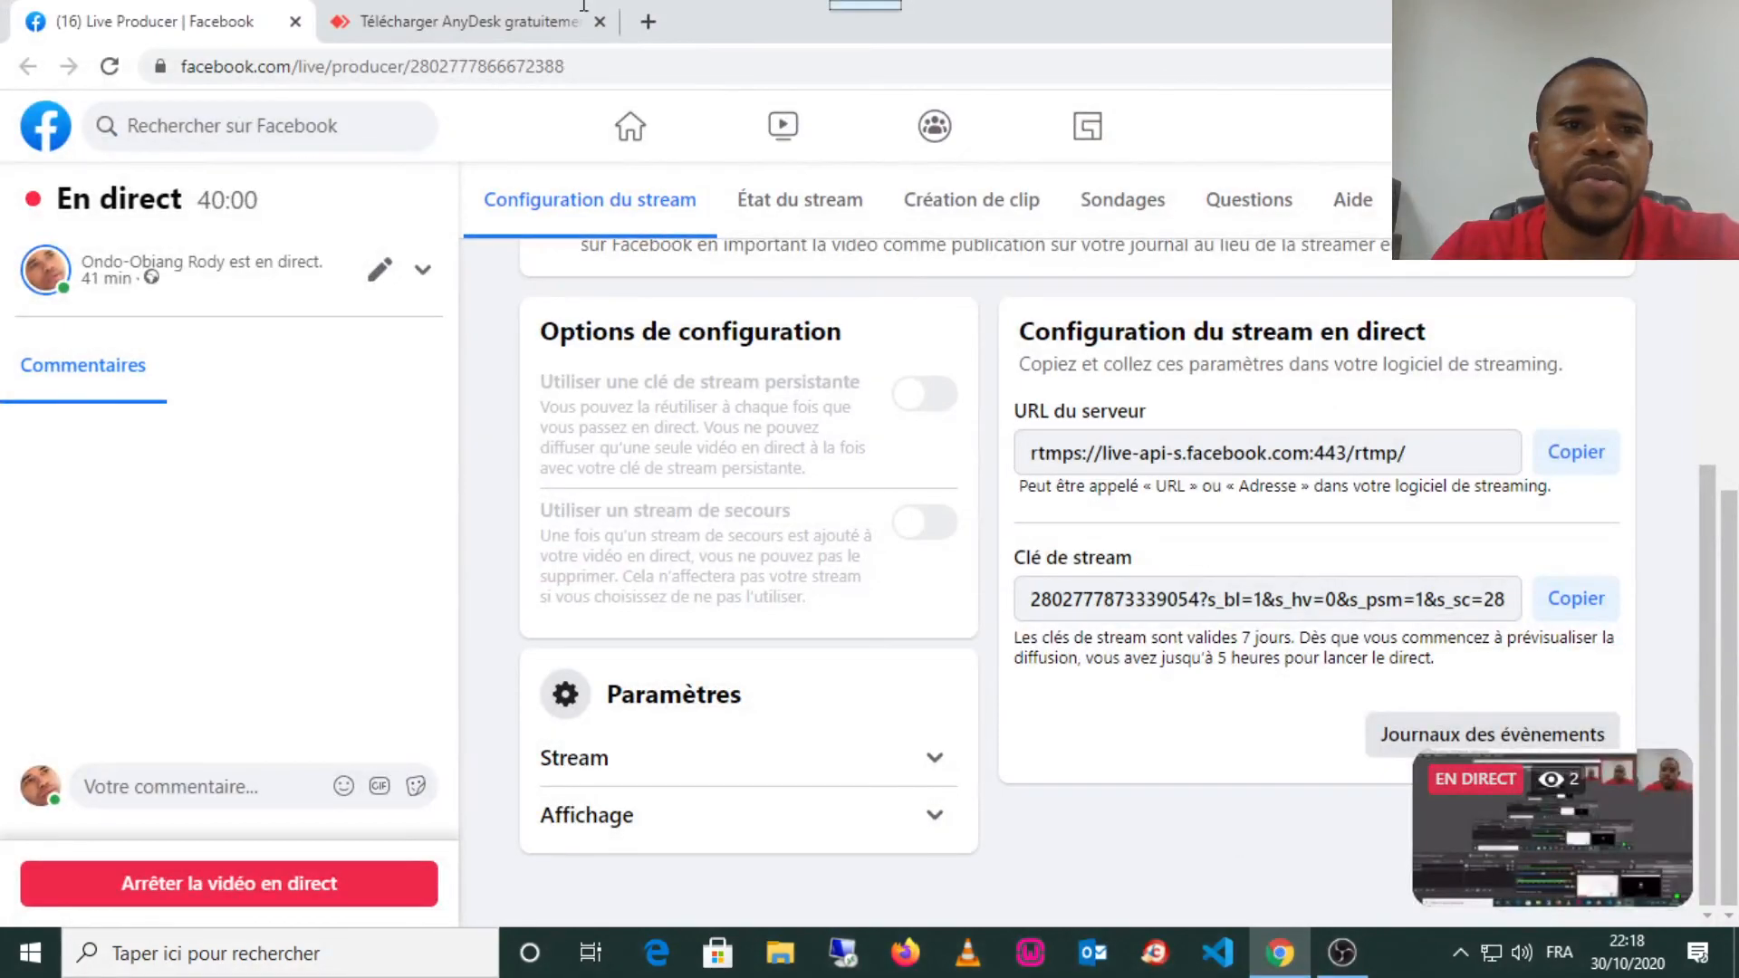
{"action": "left_click", "coordinate": [536, 20]}
{"action": "left_click", "coordinate": [600, 21]}
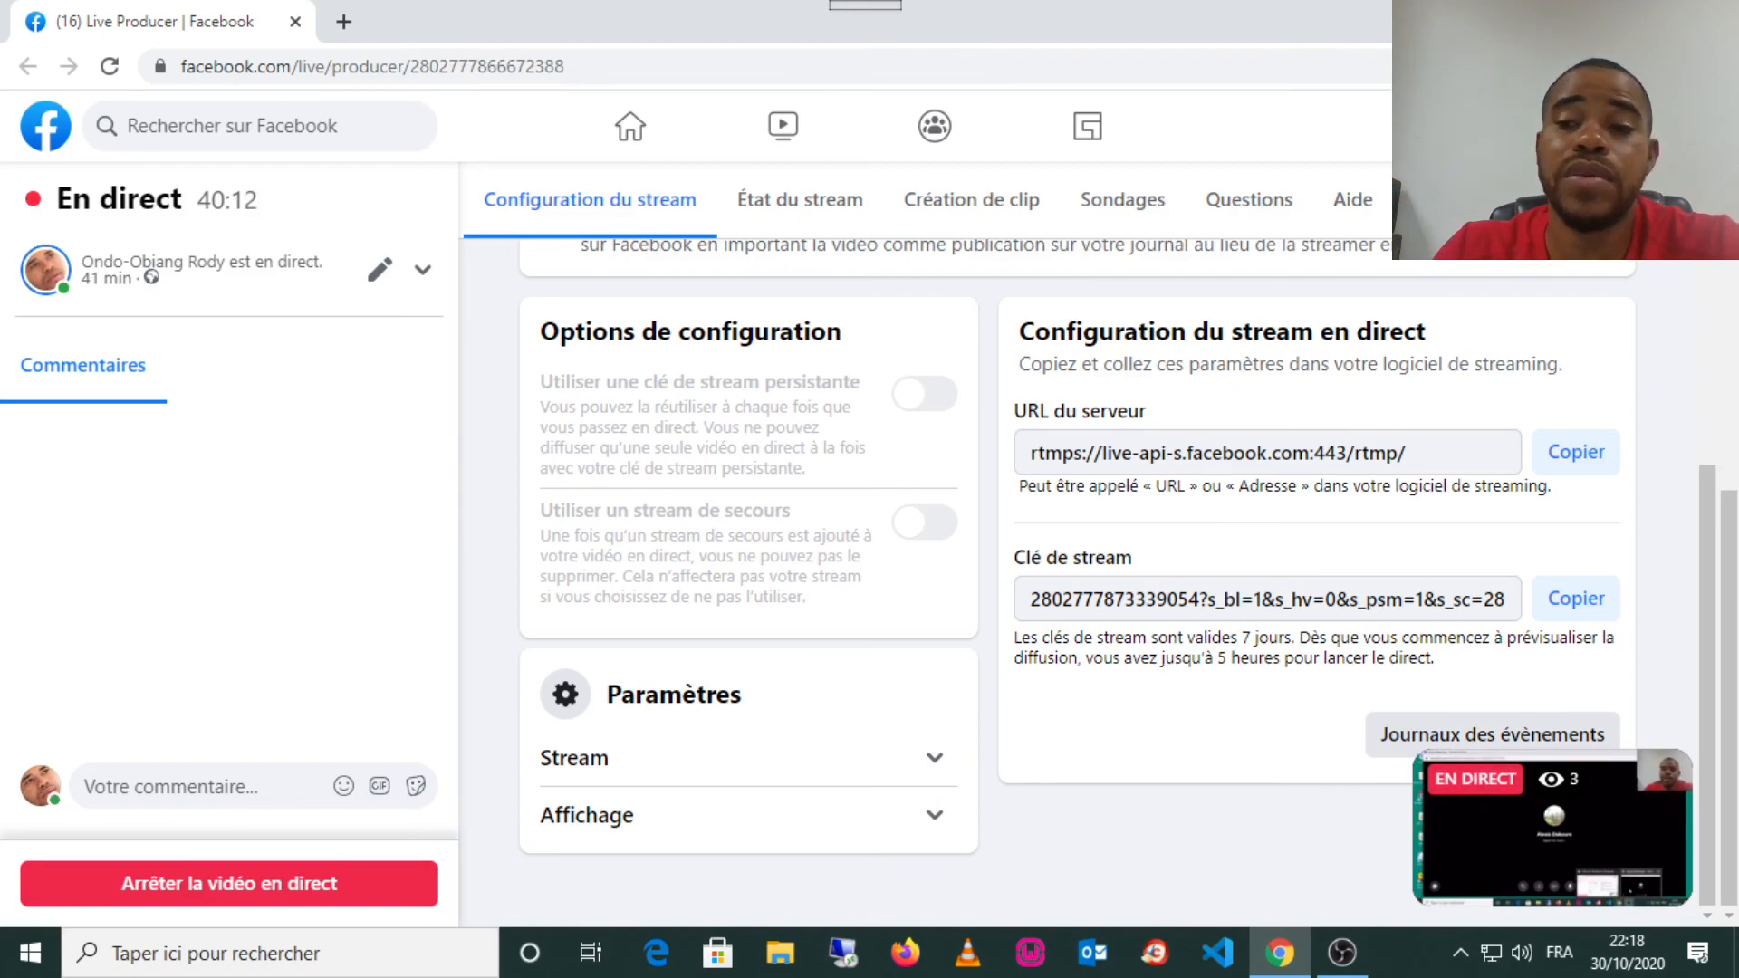
Switch to OBS and enlarge the webcam source in Scène 5 toward the middle of the preview, keeping its upper corner anchored.
{"action": "key", "text": "alt+Tab"}
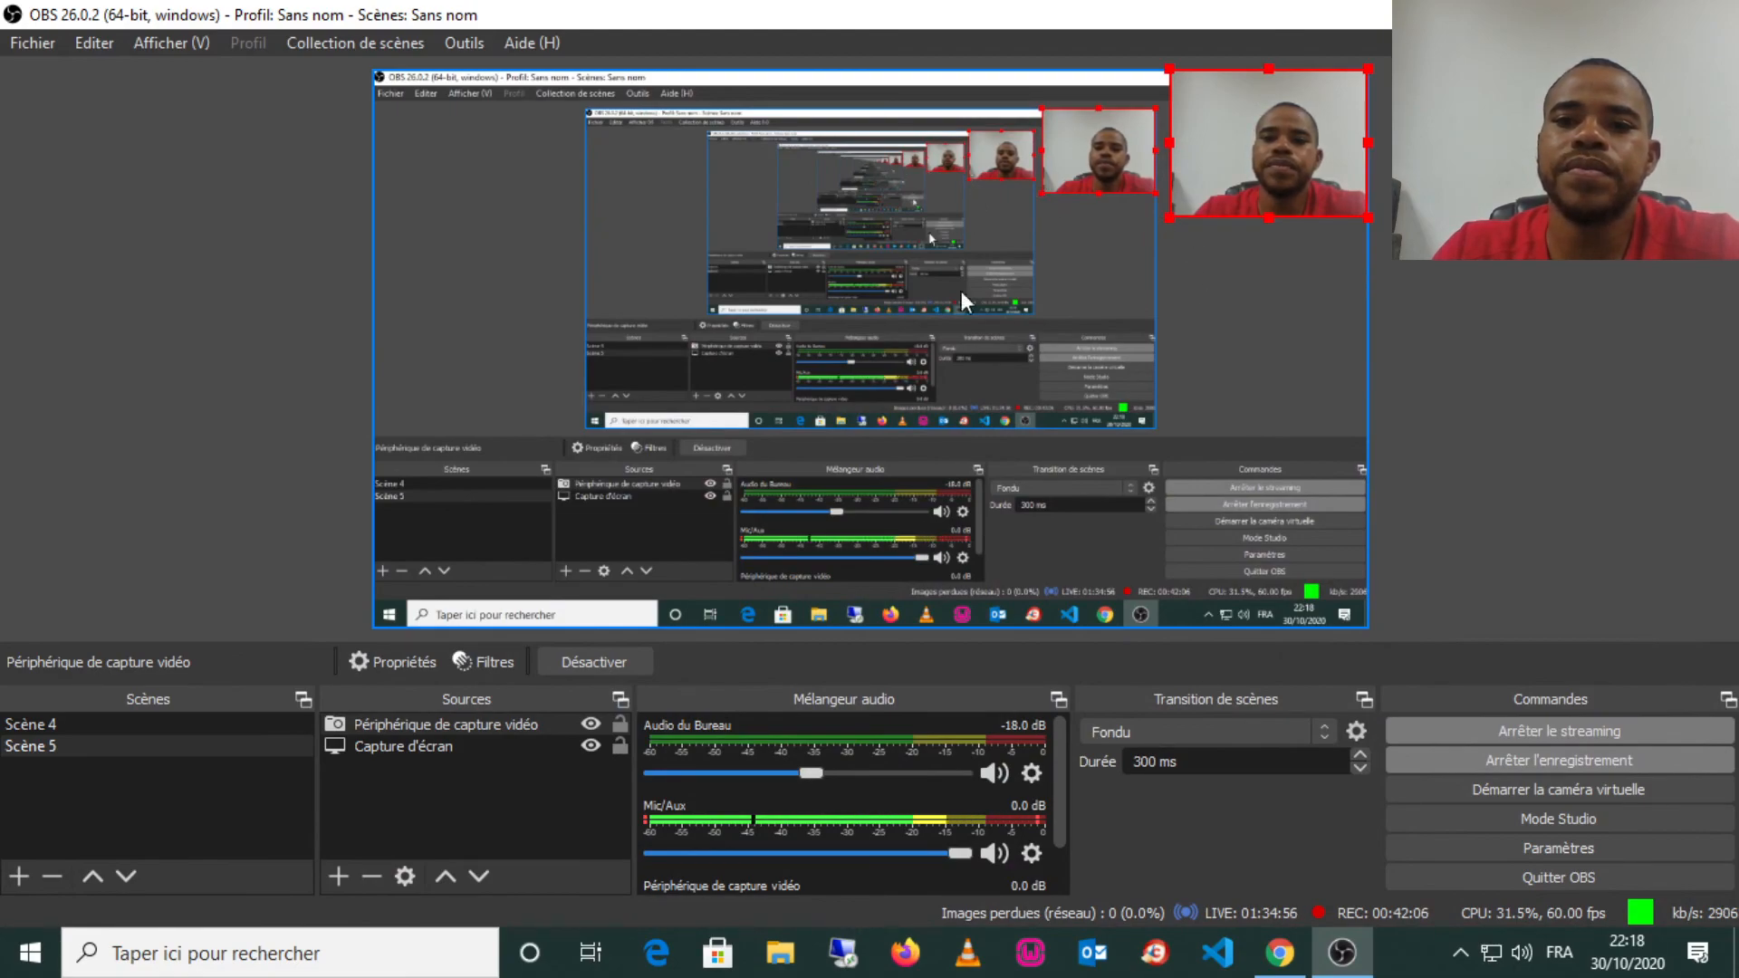
{"action": "left_click_drag", "start_coordinate": [1170, 218], "coordinate": [965, 371]}
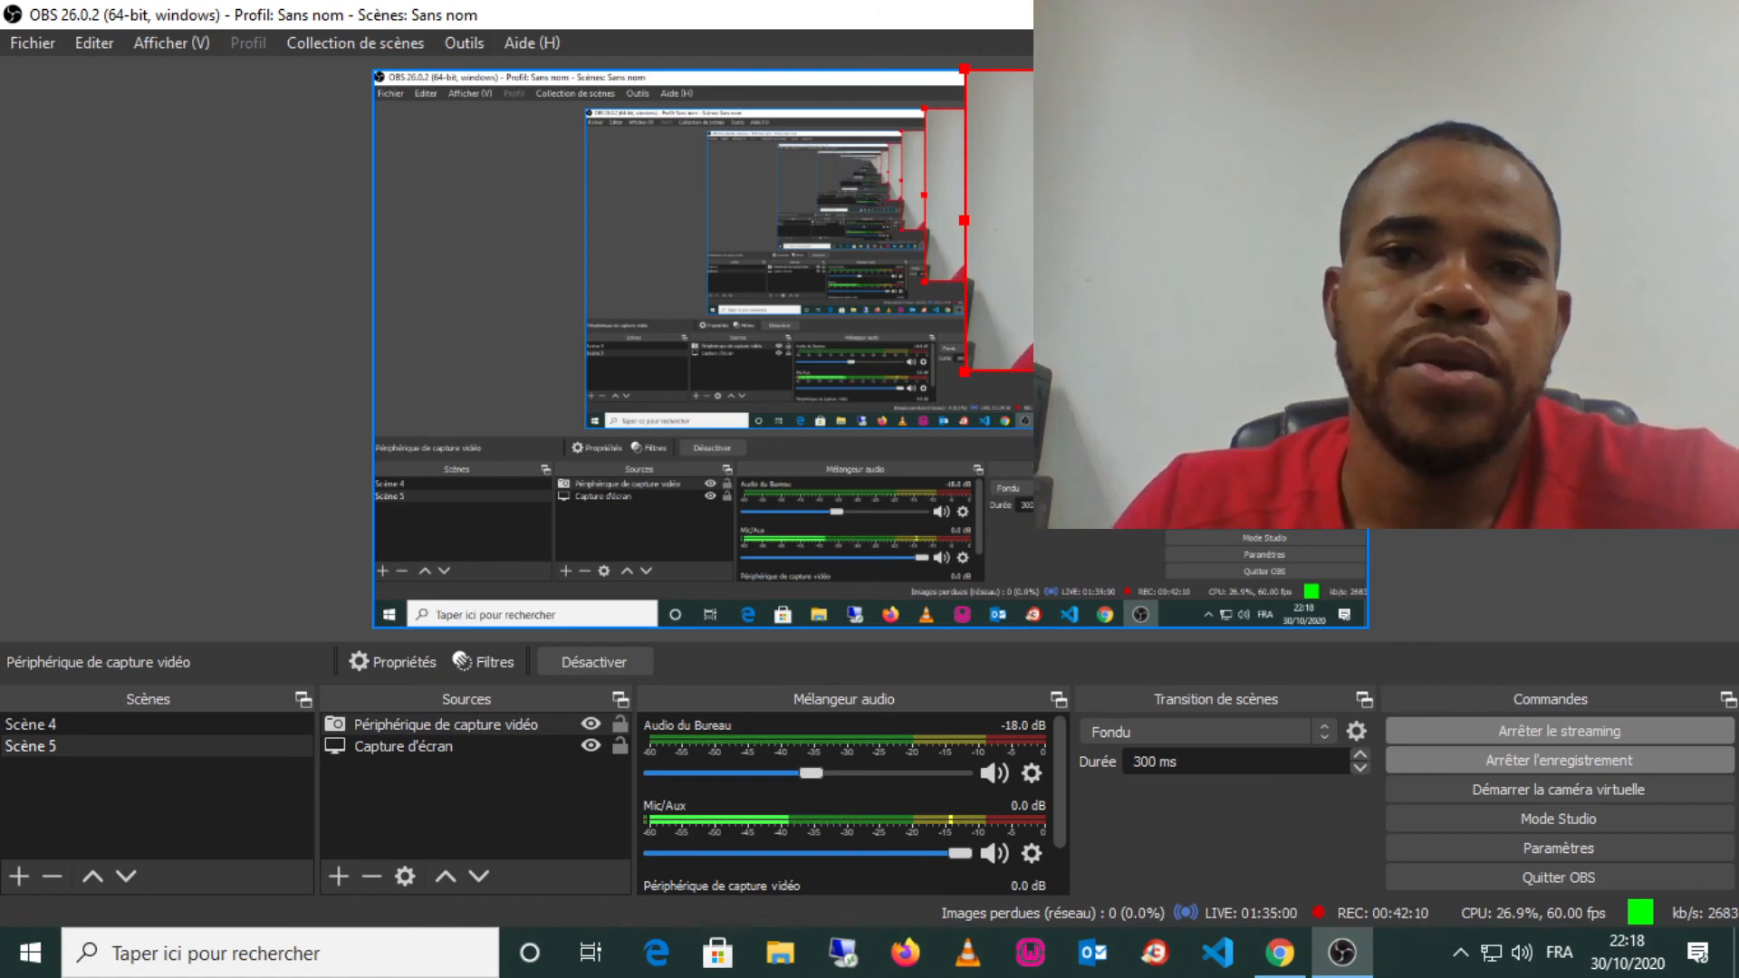